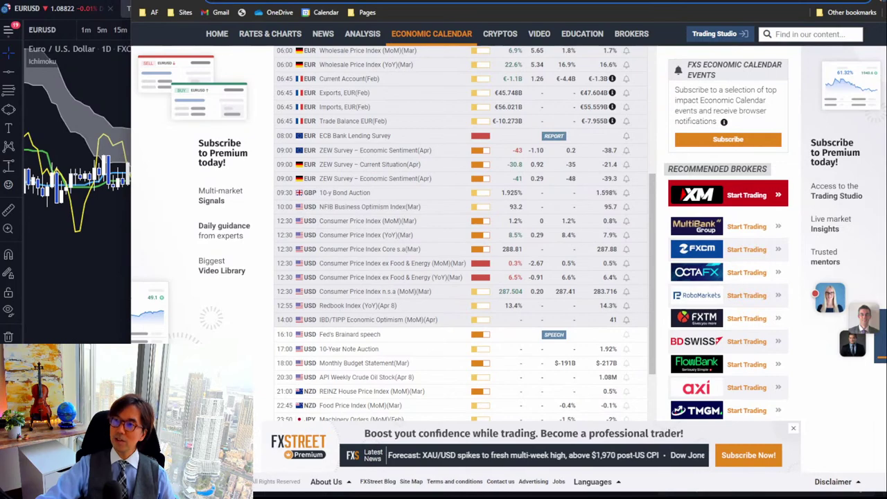
- On the currency strength chart, underline USD and JPY in the legend and mark their opposite moves before 17:00 with arrows
{"action": "key", "text": "ctrl+Tab"}
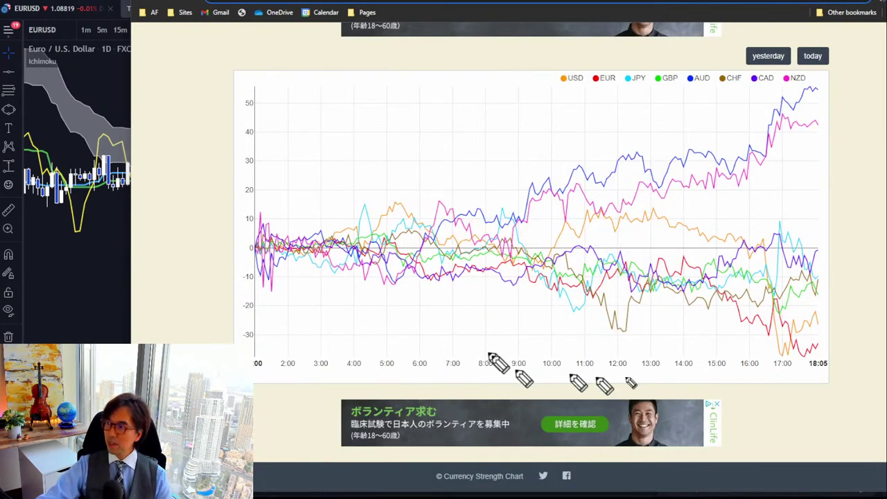
{"action": "mouse_move", "coordinate": [767, 249]}
{"action": "left_mouse_down"}
{"action": "mouse_move", "coordinate": [781, 315]}
{"action": "mouse_move", "coordinate": [772, 312]}
{"action": "mouse_move", "coordinate": [779, 309]}
{"action": "left_mouse_up"}
{"action": "left_click_drag", "start_coordinate": [555, 82], "coordinate": [582, 81]}
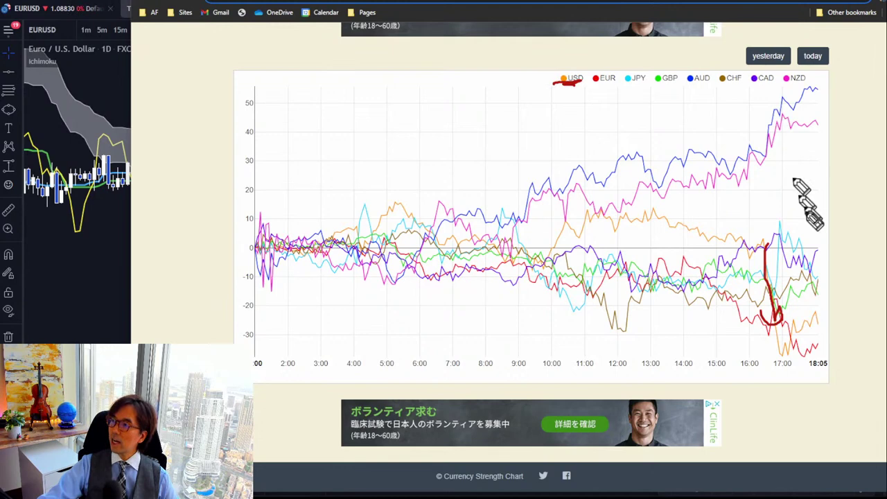
{"action": "left_click_drag", "start_coordinate": [769, 241], "coordinate": [782, 223]}
{"action": "left_click_drag", "start_coordinate": [620, 84], "coordinate": [650, 81]}
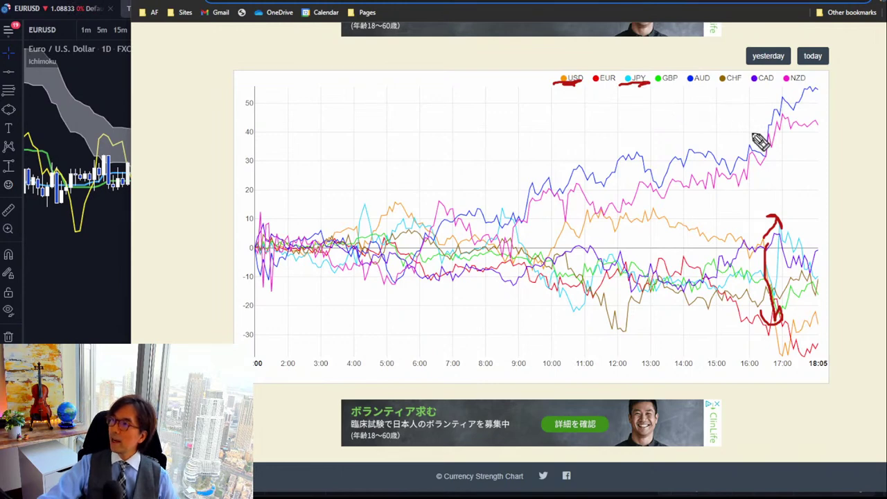
- Draw rising arrows along the AUD and NZD lines and a falling arrow near the USD line's end, finally clearing the markup
{"action": "left_click_drag", "start_coordinate": [561, 188], "coordinate": [714, 139]}
{"action": "mouse_move", "coordinate": [639, 222]}
{"action": "left_mouse_down"}
{"action": "mouse_move", "coordinate": [785, 157]}
{"action": "mouse_move", "coordinate": [788, 169]}
{"action": "left_mouse_up"}
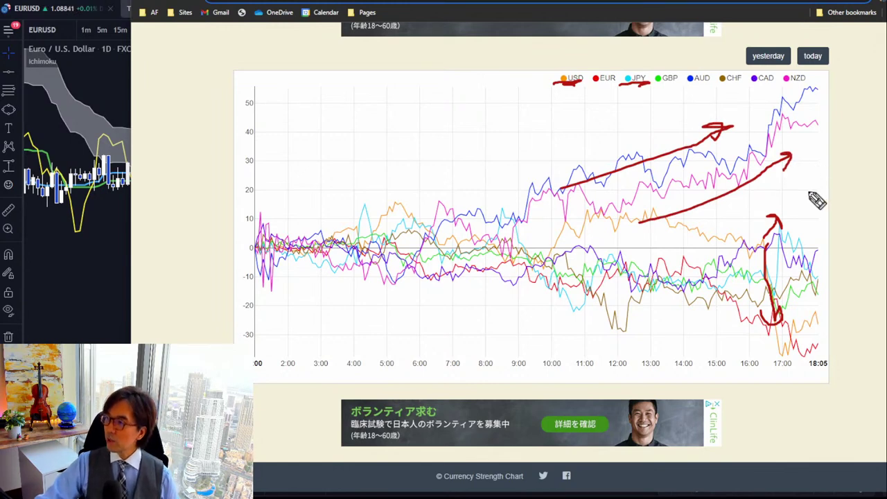
{"action": "left_click_drag", "start_coordinate": [791, 315], "coordinate": [809, 338]}
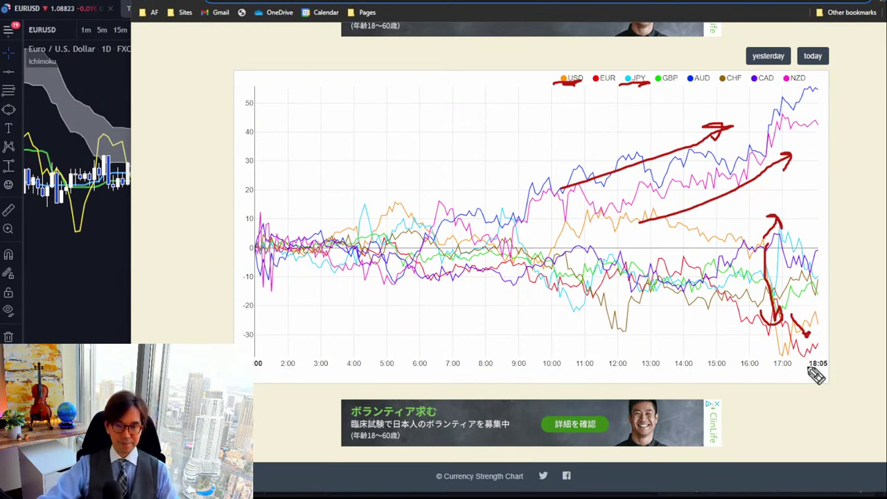
{"action": "key", "text": "Escape"}
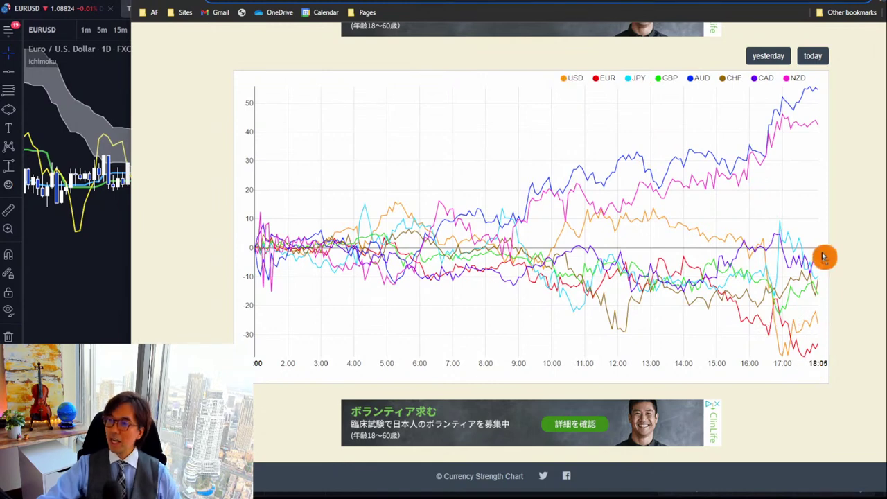
- Switch to TradingView and open the EURAUD daily chart, fitting the price action and descending trendline into view
{"action": "left_click", "coordinate": [118, 272]}
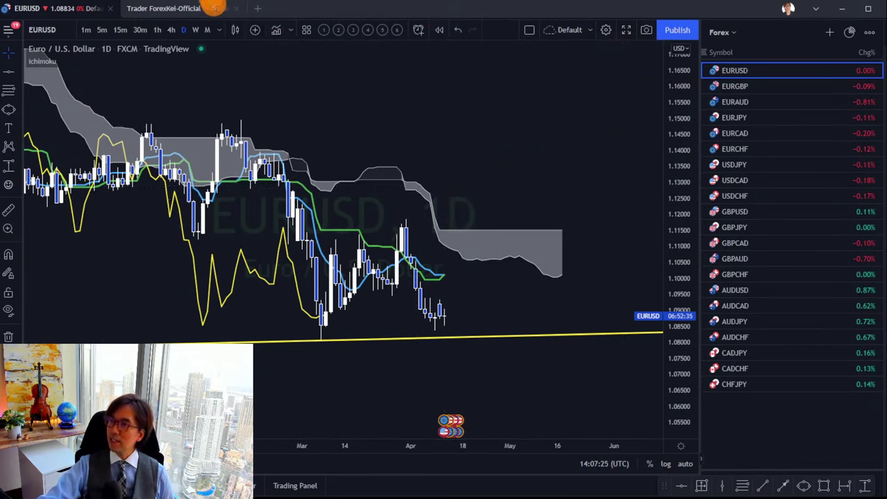
{"action": "left_click", "coordinate": [214, 6]}
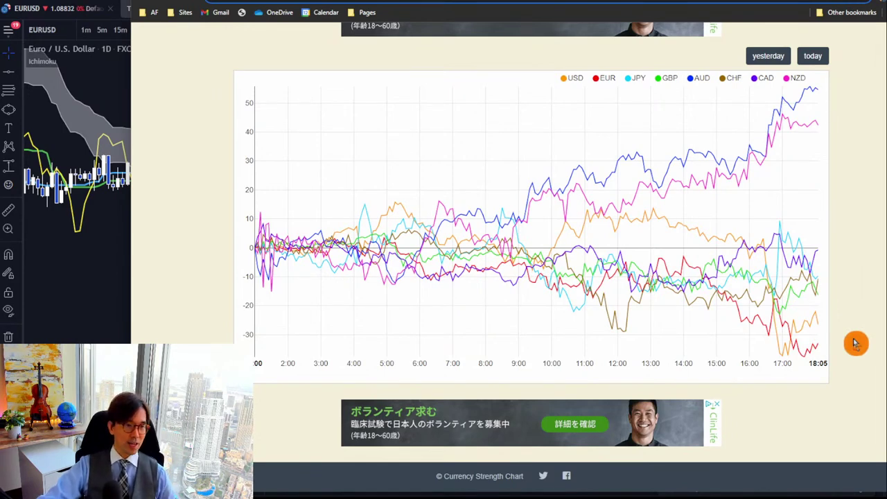
{"action": "left_click", "coordinate": [88, 122]}
{"action": "left_click", "coordinate": [742, 104]}
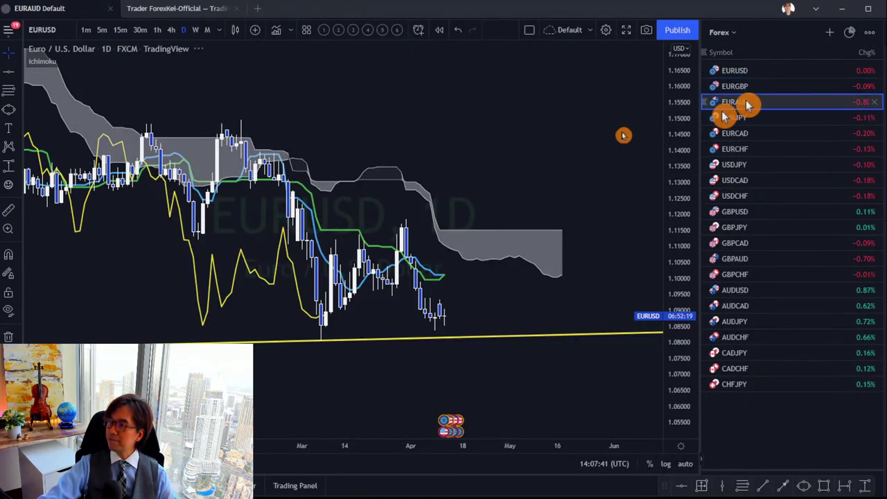
{"action": "left_click_drag", "start_coordinate": [575, 208], "coordinate": [594, 183]}
{"action": "left_click_drag", "start_coordinate": [670, 104], "coordinate": [682, 165]}
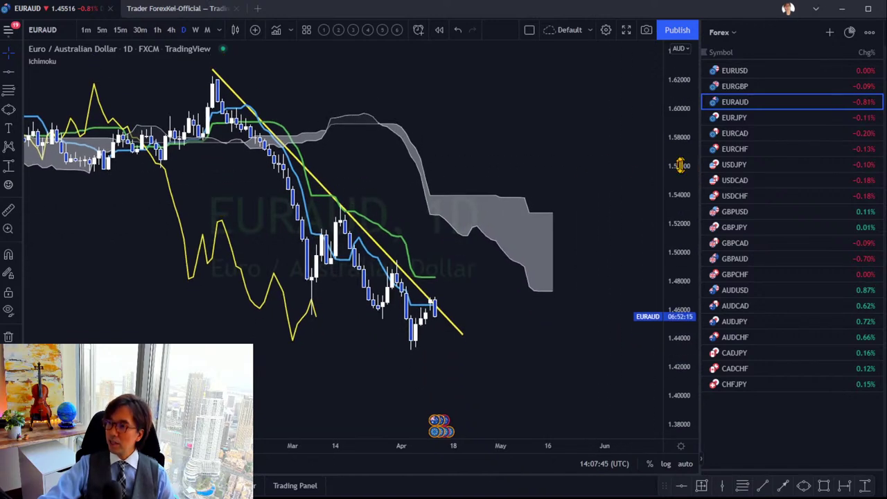
{"action": "left_click_drag", "start_coordinate": [548, 182], "coordinate": [575, 212]}
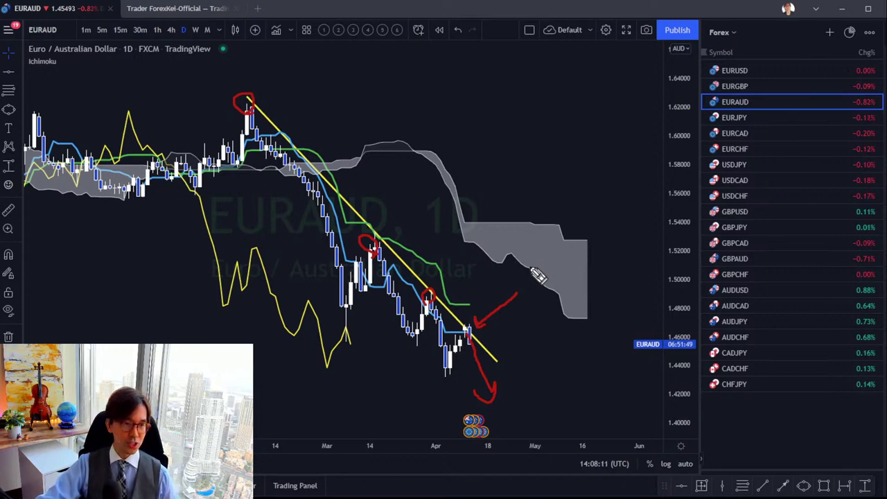
- Clear the earlier markup and draw arrows beside the green Ichimoku baseline and both edges of the future cloud
{"action": "left_click", "coordinate": [530, 269]}
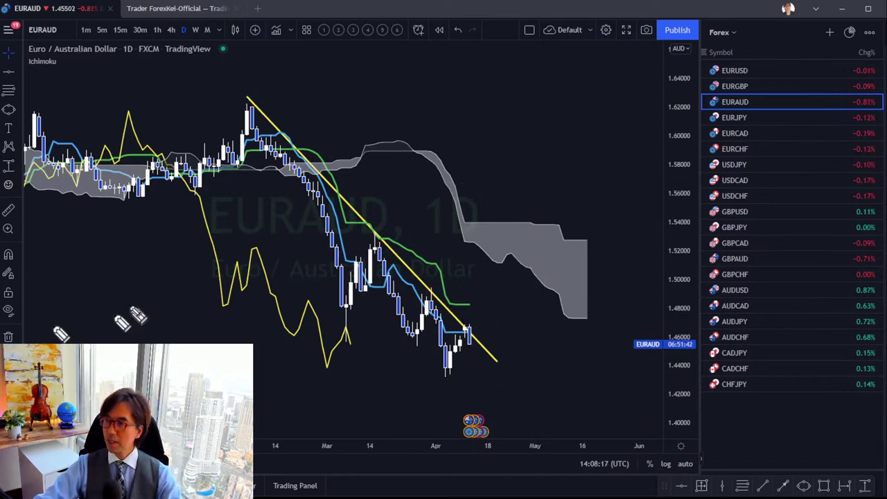
{"action": "left_click_drag", "start_coordinate": [456, 286], "coordinate": [478, 291]}
{"action": "left_click_drag", "start_coordinate": [572, 229], "coordinate": [597, 229]}
{"action": "mouse_move", "coordinate": [575, 338]}
{"action": "left_mouse_down"}
{"action": "mouse_move", "coordinate": [588, 332]}
{"action": "mouse_move", "coordinate": [600, 344]}
{"action": "left_mouse_up"}
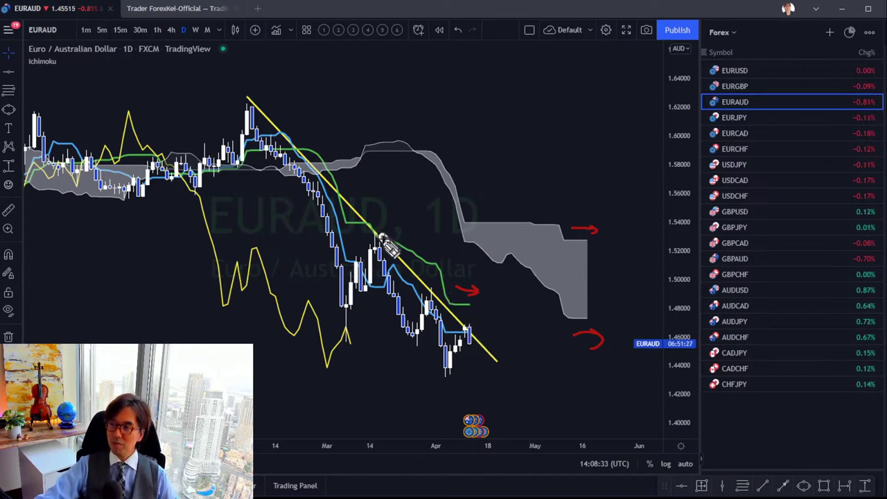
- Circle the two lower swing highs at the EURAUD trendline and draw a downward arrow from the latest candle
{"action": "left_click_drag", "start_coordinate": [381, 258], "coordinate": [380, 255]}
{"action": "mouse_move", "coordinate": [433, 305]}
{"action": "left_mouse_down"}
{"action": "mouse_move", "coordinate": [413, 303]}
{"action": "mouse_move", "coordinate": [442, 309]}
{"action": "left_mouse_up"}
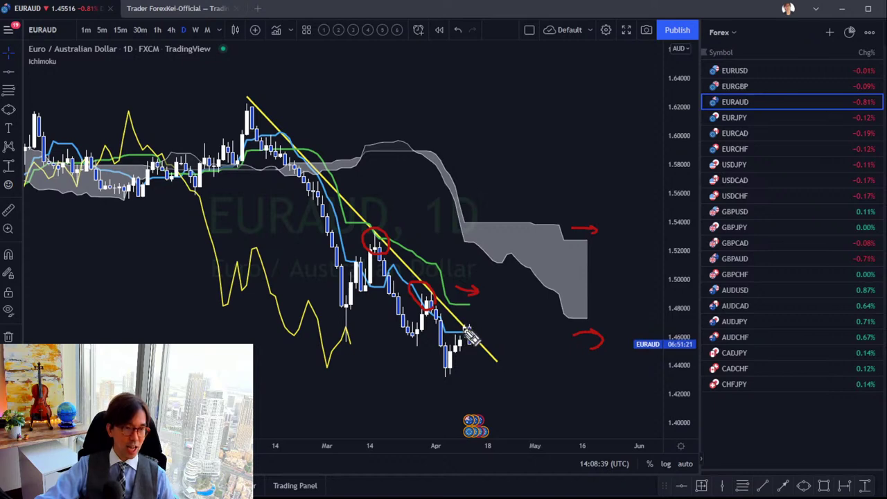
{"action": "left_click_drag", "start_coordinate": [472, 348], "coordinate": [506, 391]}
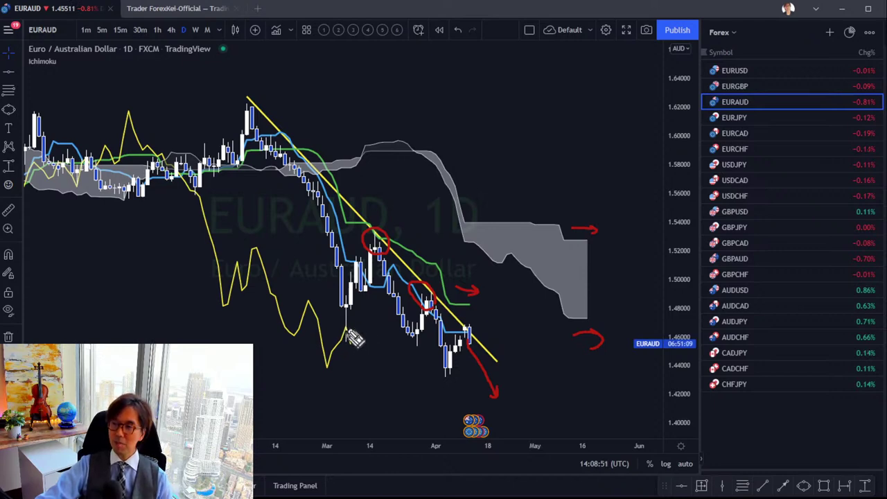
- Draw a downward arrow from the end of the lagging span and circle that end, finally clearing the markup
{"action": "mouse_move", "coordinate": [347, 330]}
{"action": "left_mouse_down"}
{"action": "mouse_move", "coordinate": [373, 383]}
{"action": "mouse_move", "coordinate": [383, 373]}
{"action": "left_mouse_up"}
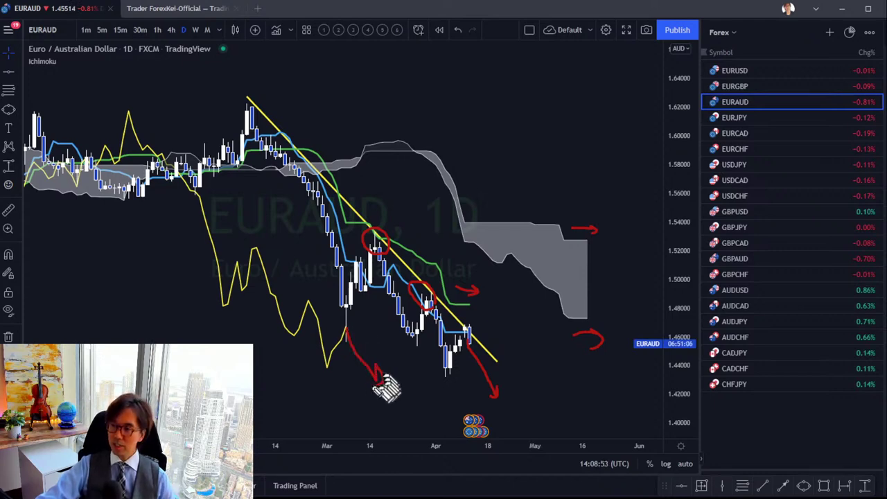
{"action": "left_click_drag", "start_coordinate": [350, 345], "coordinate": [357, 353]}
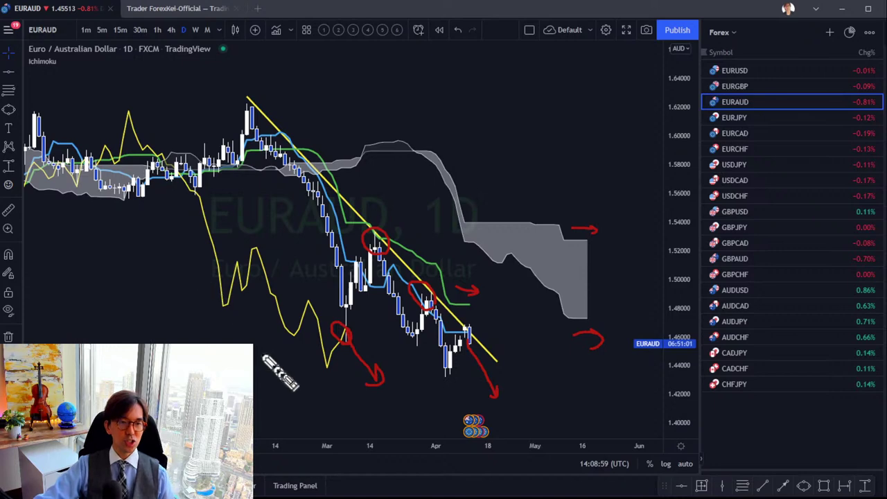
{"action": "left_click", "coordinate": [364, 350]}
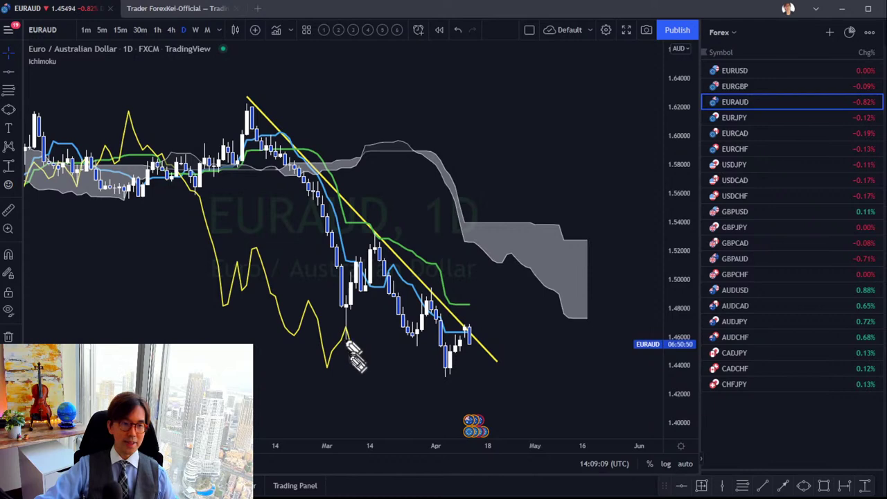
- Circle the lagging span's end again and sketch a short drop from the latest daily candle, finally clearing the markup
{"action": "mouse_move", "coordinate": [354, 362]}
{"action": "left_mouse_down"}
{"action": "mouse_move", "coordinate": [337, 331]}
{"action": "mouse_move", "coordinate": [357, 363]}
{"action": "left_mouse_up"}
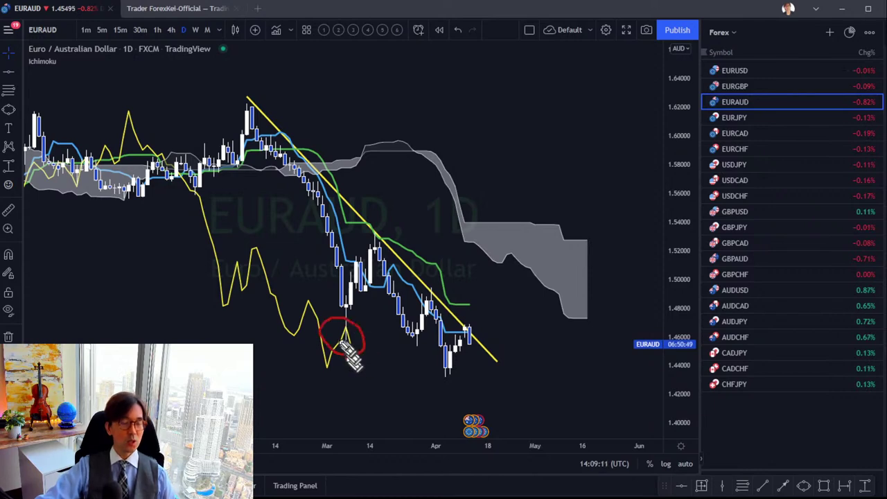
{"action": "left_click_drag", "start_coordinate": [471, 349], "coordinate": [494, 386]}
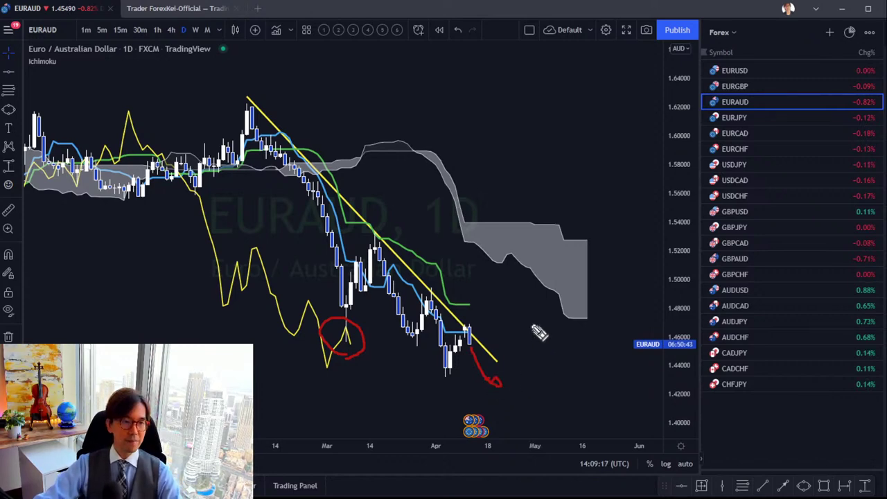
{"action": "key", "text": "Escape"}
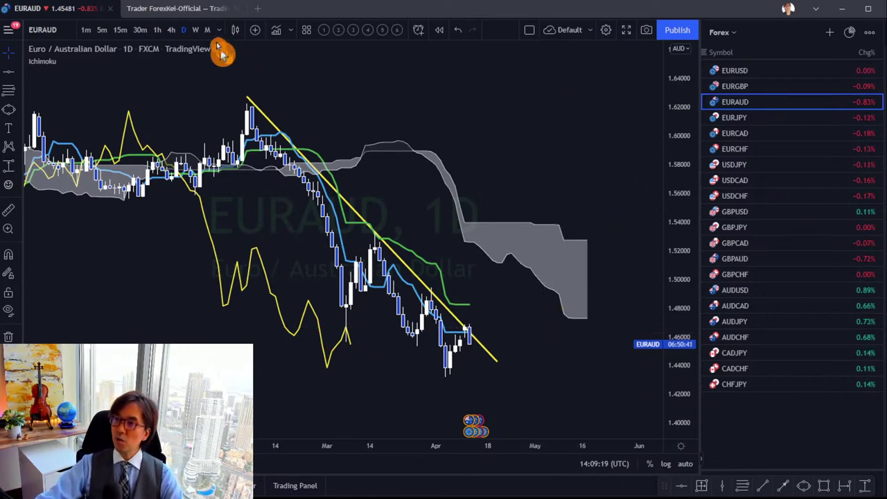
- Switch EURAUD to the 4-hour timeframe and rescale the chart around the recent candles, cloud and trendline
{"action": "left_click", "coordinate": [172, 30]}
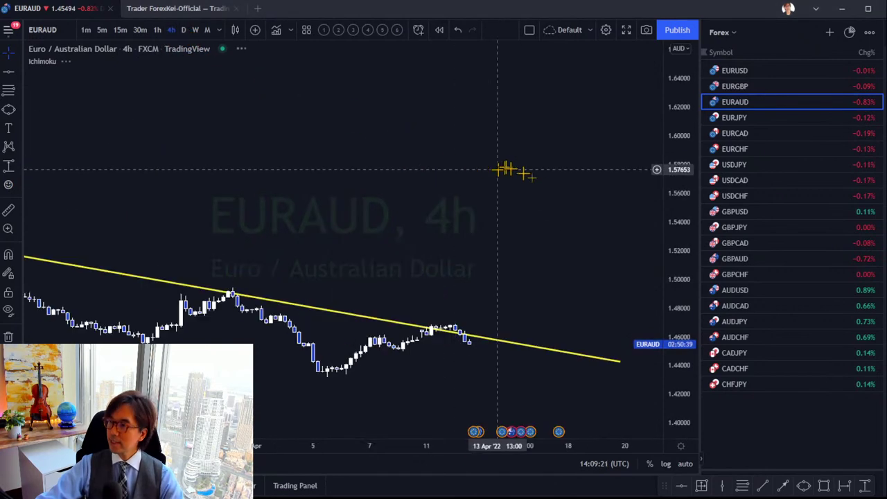
{"action": "left_click_drag", "start_coordinate": [576, 168], "coordinate": [582, 102]}
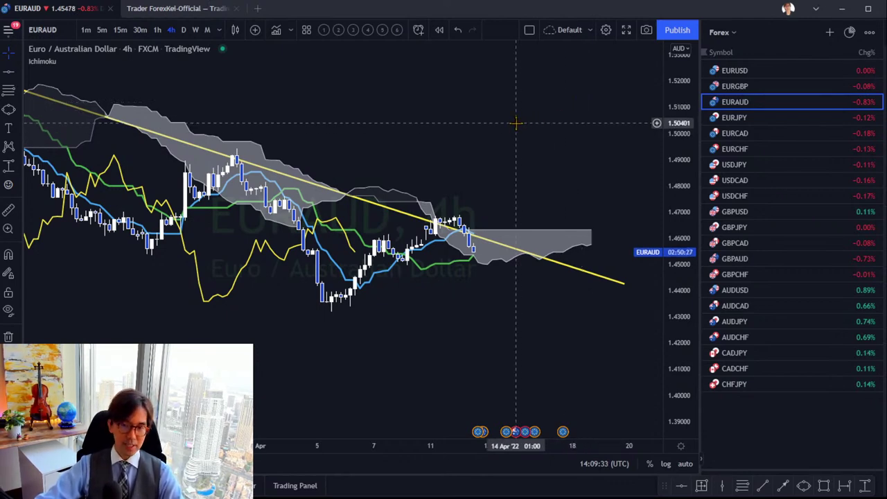
{"action": "left_click_drag", "start_coordinate": [491, 127], "coordinate": [476, 139]}
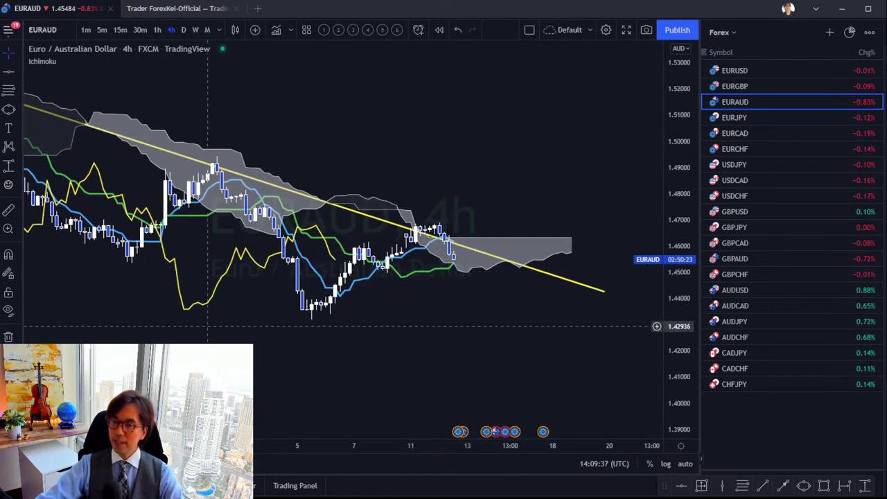
{"action": "left_click_drag", "start_coordinate": [668, 409], "coordinate": [666, 337]}
{"action": "left_click_drag", "start_coordinate": [525, 184], "coordinate": [517, 196]}
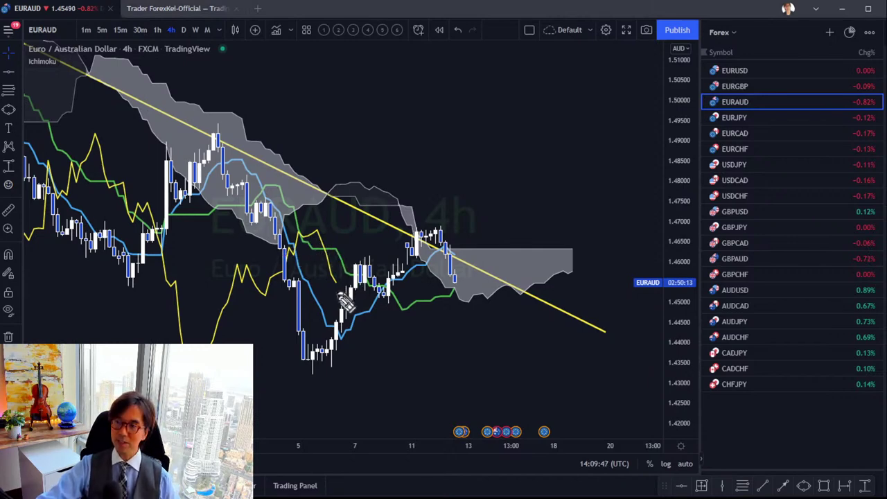
- Circle the end of the lagging span on the 4-hour chart and mark the cloud's upper and lower edges with arrows
{"action": "left_click_drag", "start_coordinate": [323, 283], "coordinate": [326, 284]}
{"action": "left_click_drag", "start_coordinate": [438, 320], "coordinate": [466, 303]}
{"action": "left_click_drag", "start_coordinate": [449, 227], "coordinate": [459, 241]}
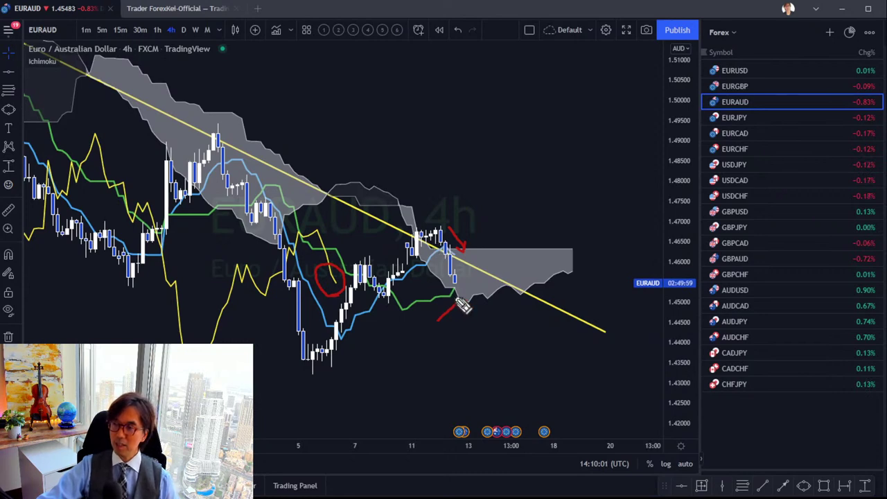
- Sketch possible price paths inside and below the cloud and circle the two price peaks near the trendline, finally clearing the markup
{"action": "mouse_move", "coordinate": [463, 287]}
{"action": "left_mouse_down"}
{"action": "mouse_move", "coordinate": [494, 267]}
{"action": "mouse_move", "coordinate": [525, 274]}
{"action": "mouse_move", "coordinate": [530, 354]}
{"action": "left_mouse_up"}
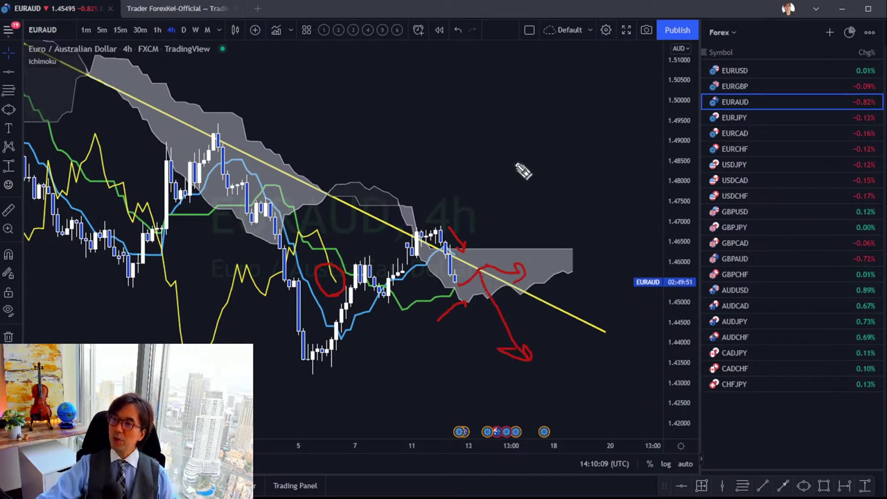
{"action": "mouse_move", "coordinate": [222, 133]}
{"action": "left_mouse_down"}
{"action": "mouse_move", "coordinate": [193, 113]}
{"action": "mouse_move", "coordinate": [219, 148]}
{"action": "left_mouse_up"}
{"action": "left_click_drag", "start_coordinate": [453, 255], "coordinate": [457, 242]}
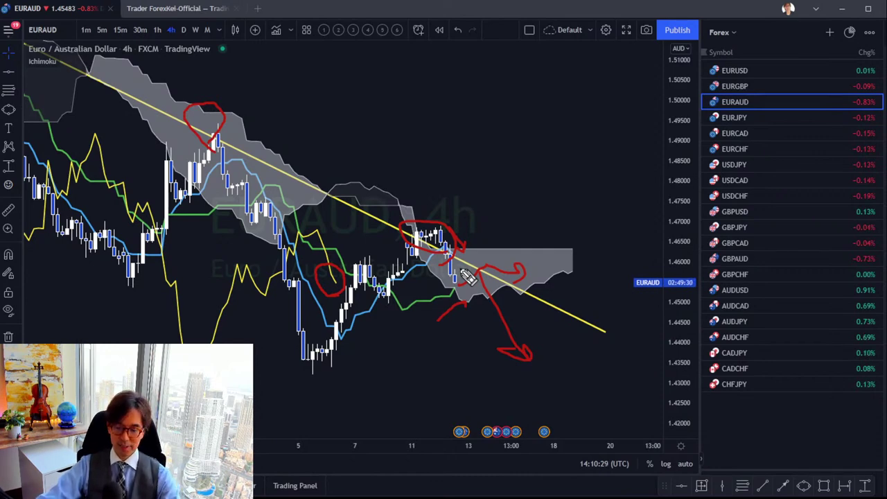
{"action": "key", "text": "Escape"}
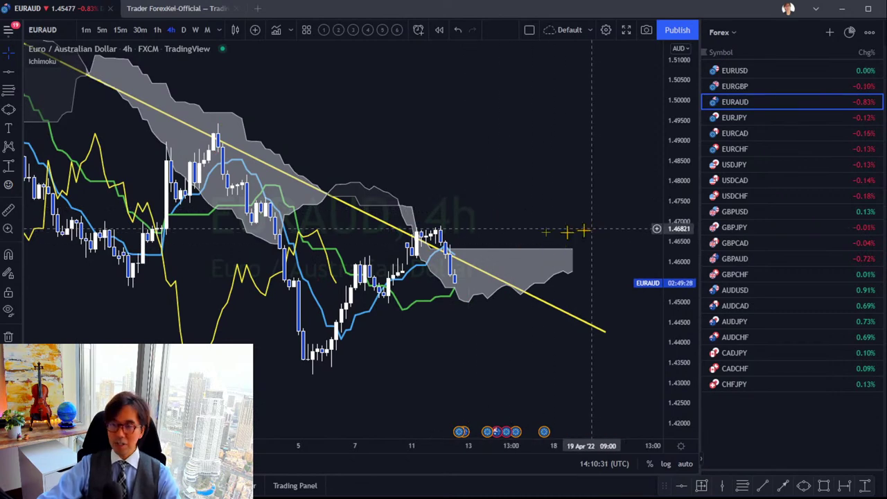
- Return EURAUD to the daily timeframe and rescale the chart to show the full trendline and cloud
{"action": "left_click", "coordinate": [183, 30]}
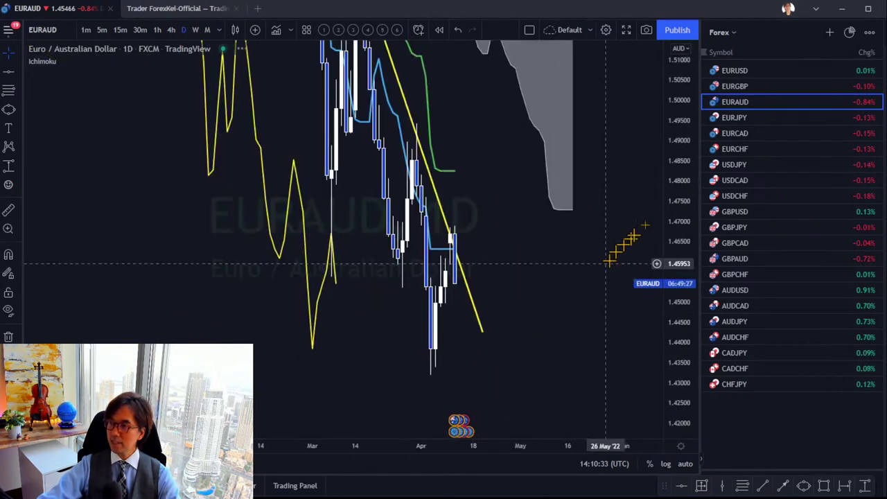
{"action": "left_click_drag", "start_coordinate": [679, 169], "coordinate": [523, 322]}
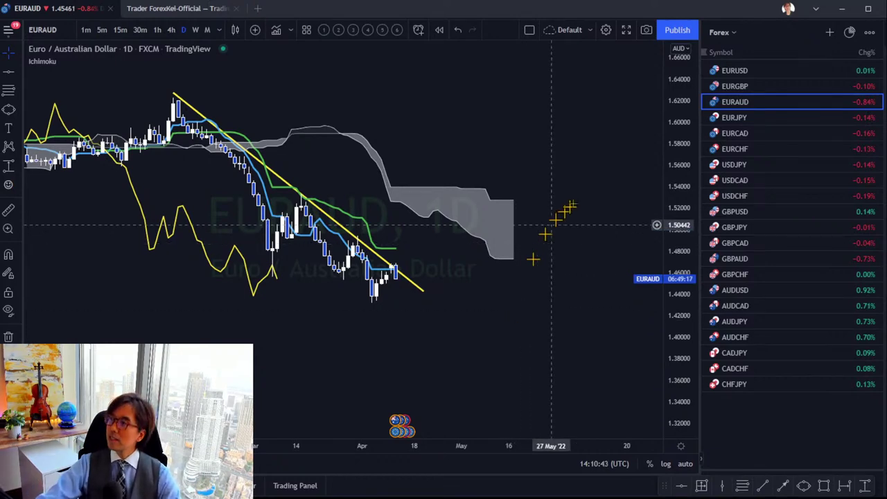
{"action": "left_click_drag", "start_coordinate": [523, 152], "coordinate": [541, 159]}
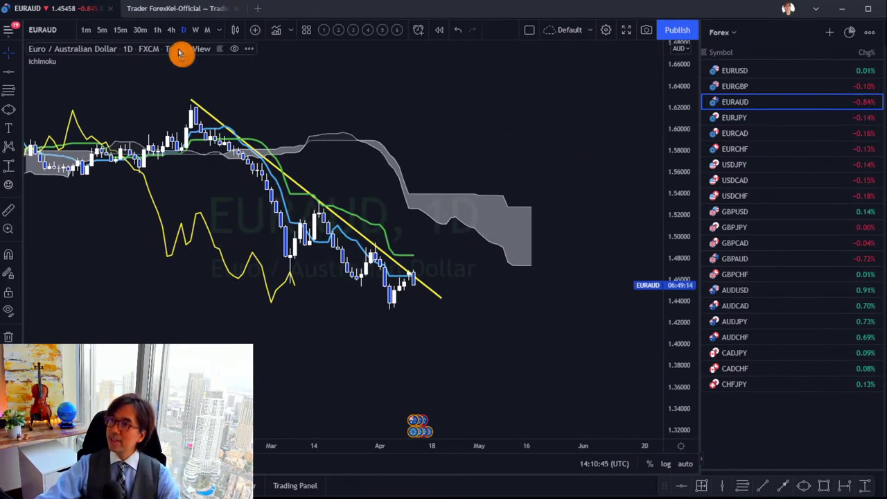
- Check the currency strength chart in the browser again and open the AUDUSD daily chart in TradingView
{"action": "left_click", "coordinate": [218, 6]}
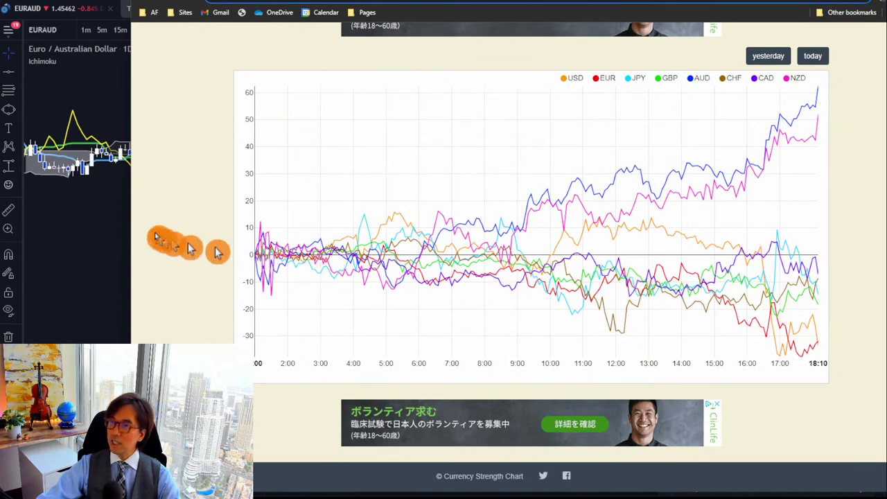
{"action": "left_click", "coordinate": [123, 212]}
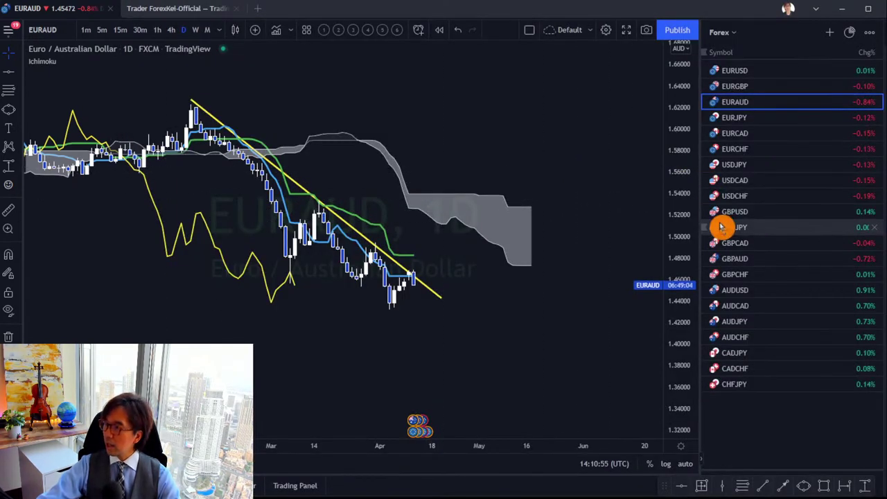
{"action": "left_click", "coordinate": [779, 289]}
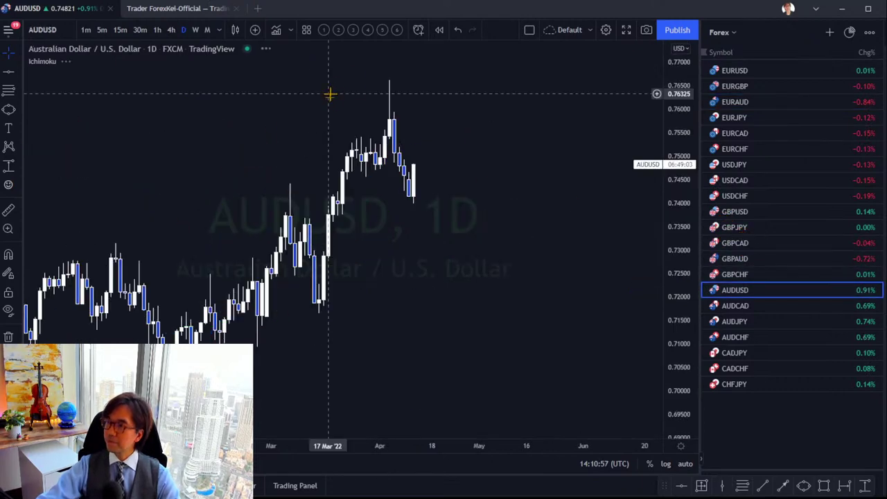
- Mark the ends of the AUDUSD daily cloud's upper and lower edges and the green base line with direction arrows
{"action": "left_click_drag", "start_coordinate": [510, 279], "coordinate": [536, 280]}
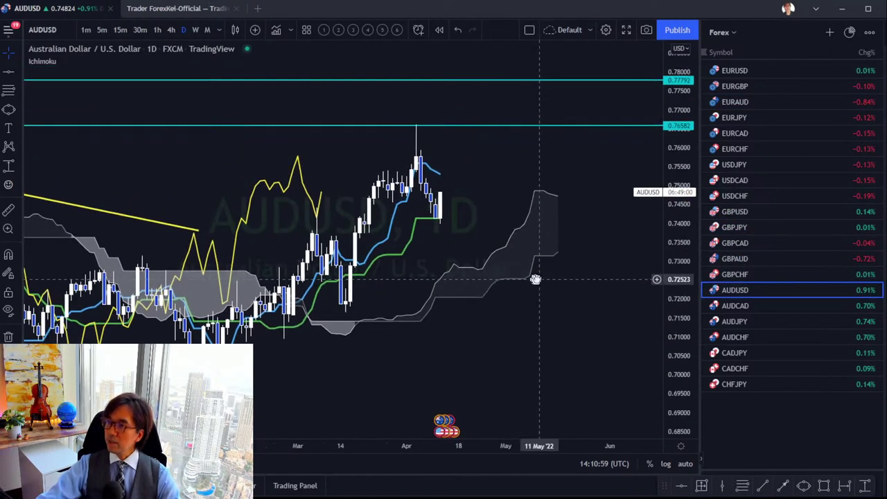
{"action": "left_click", "coordinate": [658, 357]}
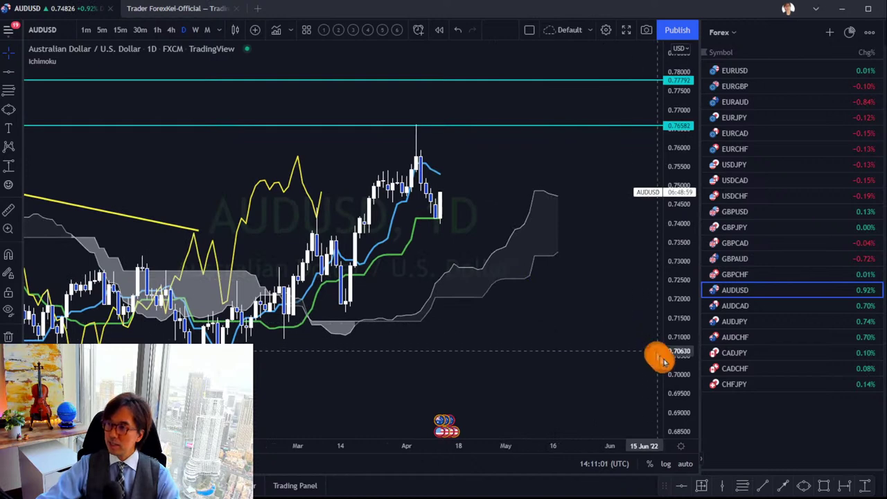
{"action": "left_click_drag", "start_coordinate": [662, 374], "coordinate": [525, 445]}
{"action": "left_click_drag", "start_coordinate": [425, 446], "coordinate": [406, 237]}
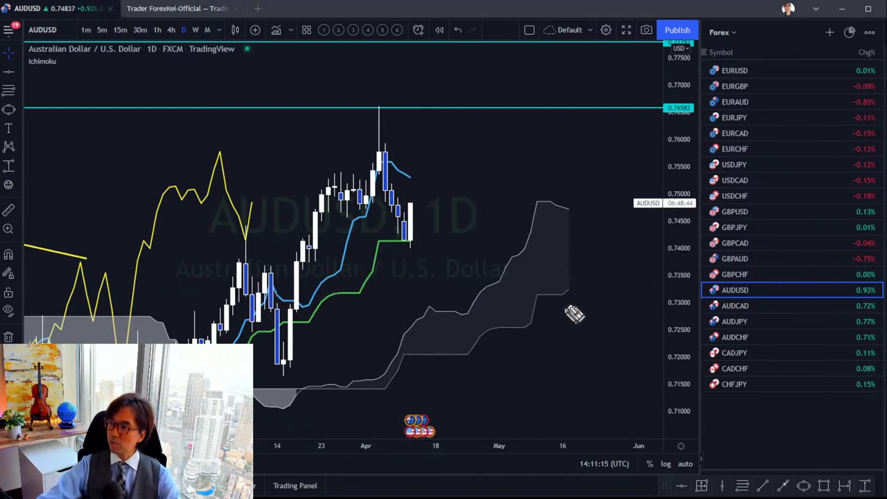
{"action": "left_click_drag", "start_coordinate": [551, 331], "coordinate": [591, 319]}
{"action": "mouse_move", "coordinate": [551, 178]}
{"action": "left_mouse_down"}
{"action": "mouse_move", "coordinate": [595, 194]}
{"action": "mouse_move", "coordinate": [586, 203]}
{"action": "left_mouse_up"}
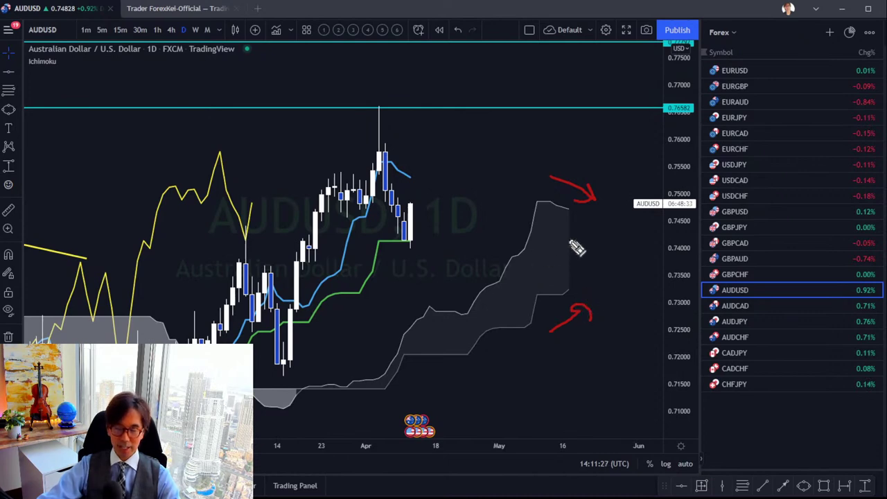
{"action": "left_click_drag", "start_coordinate": [398, 259], "coordinate": [438, 267]}
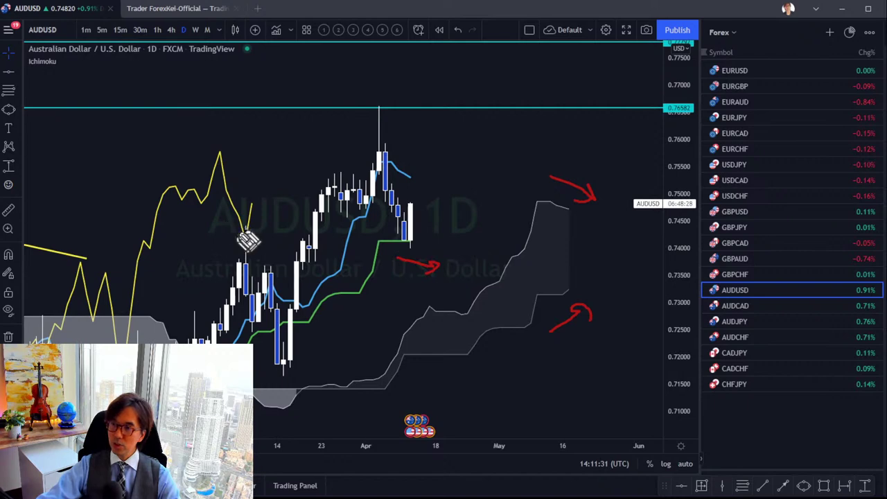
- Circle the lagging span's touch point and the price peak, sketch a rising path from the base line, and clear the markup
{"action": "mouse_move", "coordinate": [248, 249]}
{"action": "left_mouse_down"}
{"action": "mouse_move", "coordinate": [236, 231]}
{"action": "mouse_move", "coordinate": [253, 252]}
{"action": "left_mouse_up"}
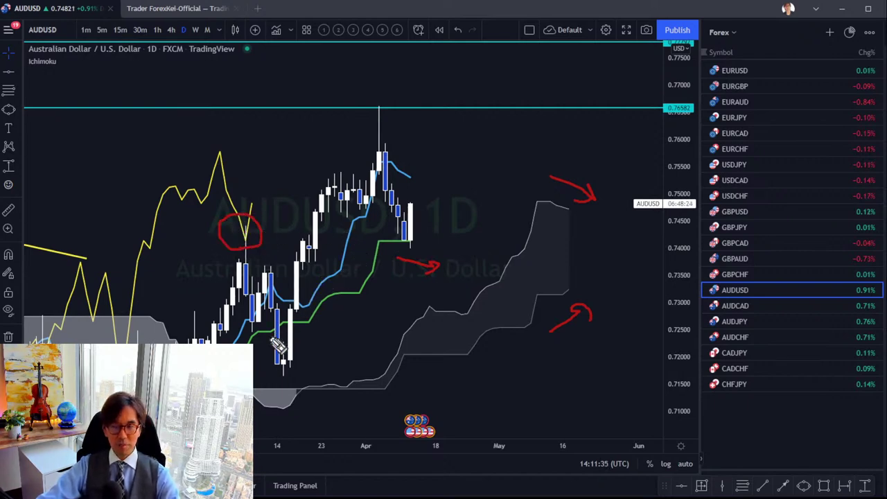
{"action": "mouse_move", "coordinate": [413, 256]}
{"action": "left_mouse_down"}
{"action": "mouse_move", "coordinate": [403, 237]}
{"action": "mouse_move", "coordinate": [410, 251]}
{"action": "mouse_move", "coordinate": [475, 143]}
{"action": "mouse_move", "coordinate": [485, 147]}
{"action": "left_mouse_up"}
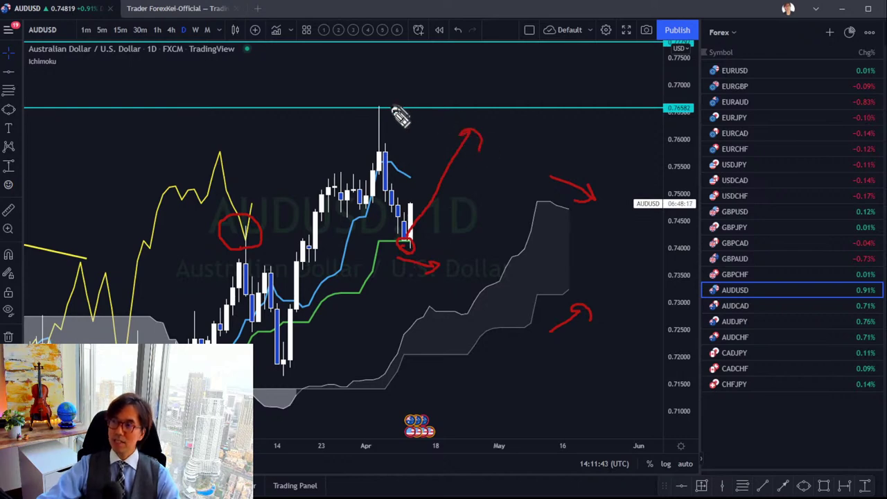
{"action": "mouse_move", "coordinate": [392, 122]}
{"action": "left_mouse_down"}
{"action": "mouse_move", "coordinate": [357, 105]}
{"action": "mouse_move", "coordinate": [385, 123]}
{"action": "left_mouse_up"}
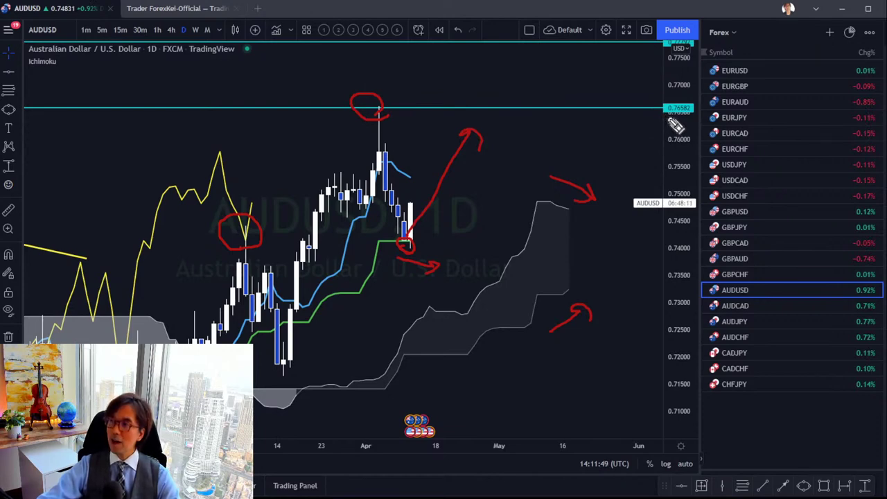
{"action": "left_click", "coordinate": [460, 151]}
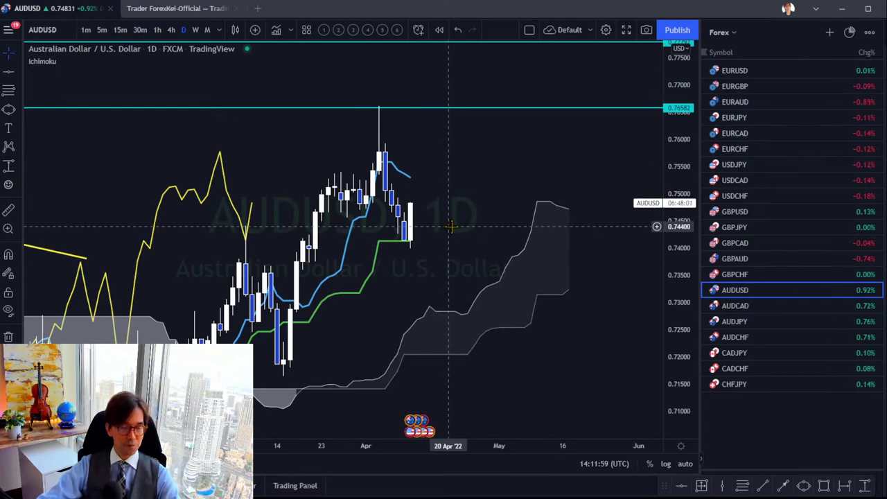
{"action": "left_click", "coordinate": [498, 221]}
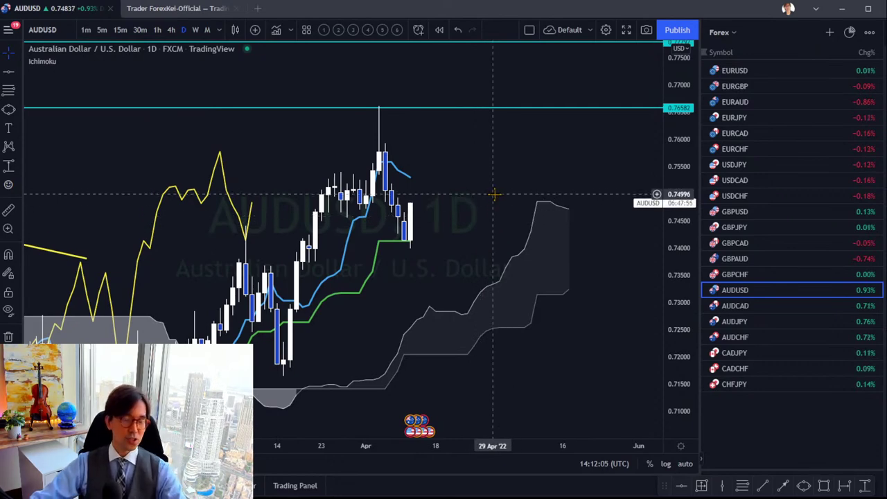
- On the AUDUSD 4-hour chart, mark the base line's end with a downward arrow and circle the end of the lagging span
{"action": "left_click", "coordinate": [171, 31]}
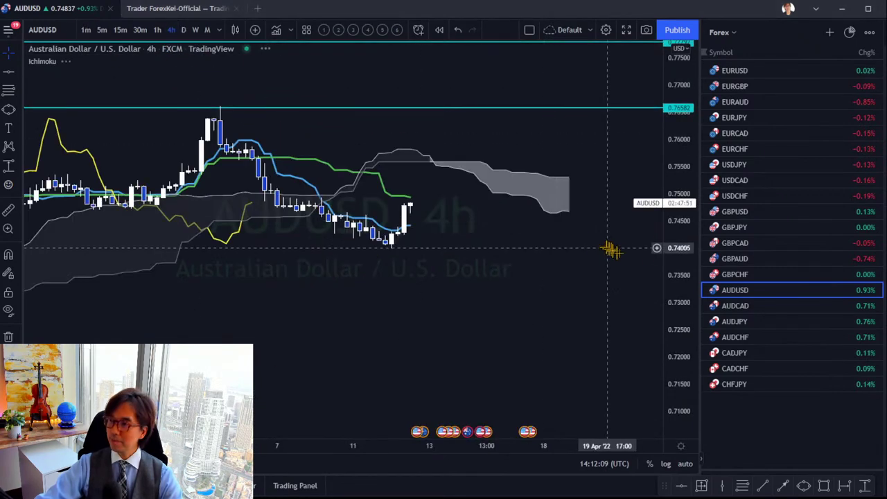
{"action": "left_click_drag", "start_coordinate": [670, 297], "coordinate": [664, 198]}
{"action": "left_click_drag", "start_coordinate": [499, 241], "coordinate": [424, 303]}
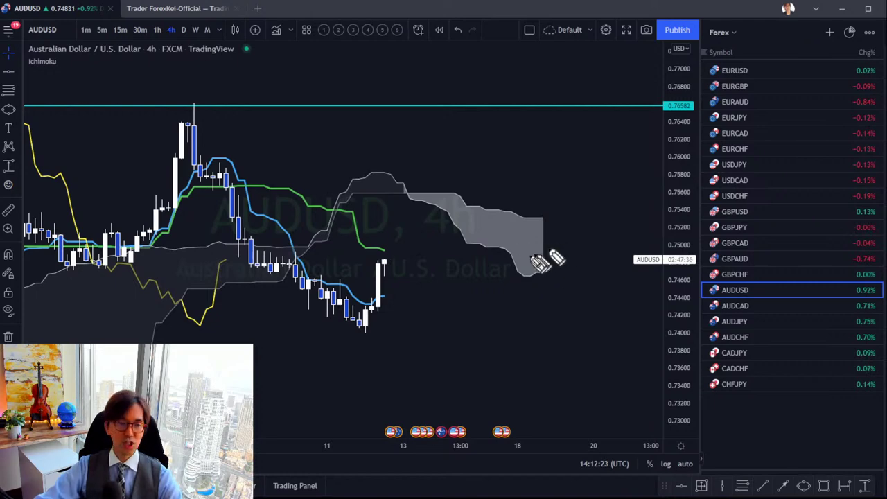
{"action": "left_click_drag", "start_coordinate": [384, 230], "coordinate": [413, 251]}
{"action": "left_click_drag", "start_coordinate": [232, 288], "coordinate": [234, 267]}
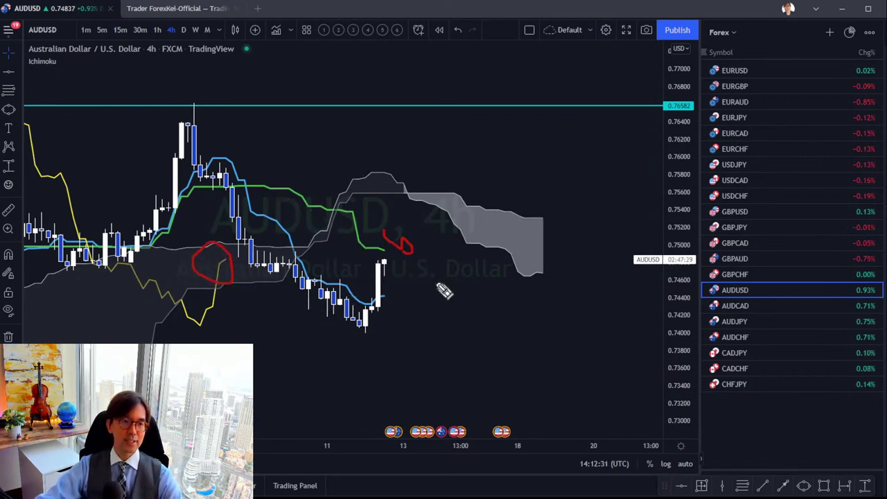
- Sketch falling and rising price and lagging span paths plus a crossing extension of the cloud's edges, finally clearing the markup
{"action": "mouse_move", "coordinate": [384, 256]}
{"action": "left_mouse_down"}
{"action": "mouse_move", "coordinate": [415, 274]}
{"action": "mouse_move", "coordinate": [451, 331]}
{"action": "left_mouse_up"}
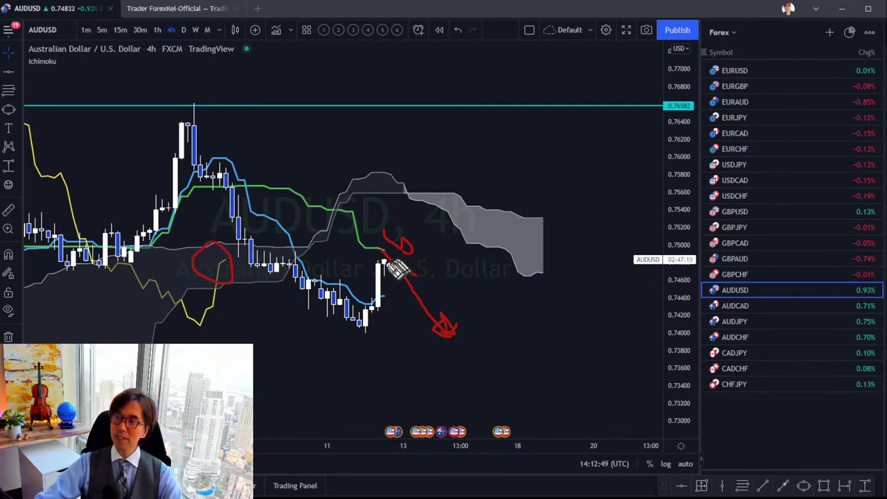
{"action": "left_click_drag", "start_coordinate": [383, 262], "coordinate": [451, 162]}
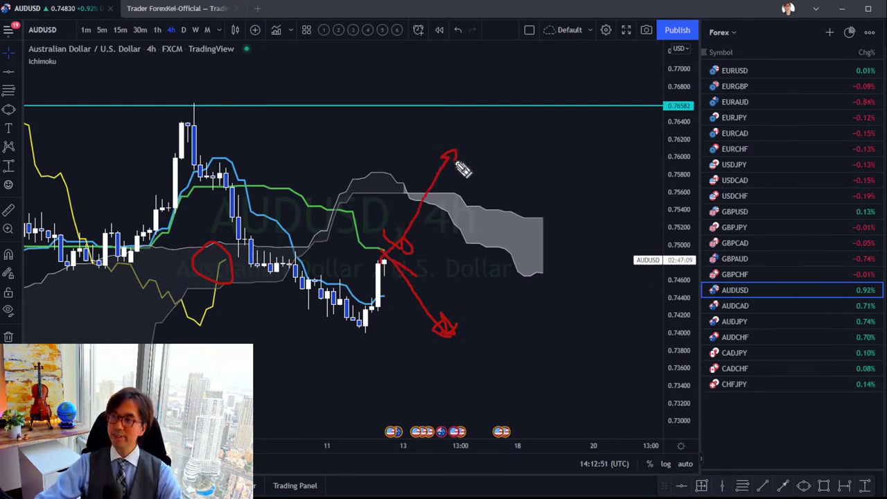
{"action": "left_click_drag", "start_coordinate": [220, 262], "coordinate": [279, 169]}
{"action": "left_click_drag", "start_coordinate": [537, 220], "coordinate": [629, 243]}
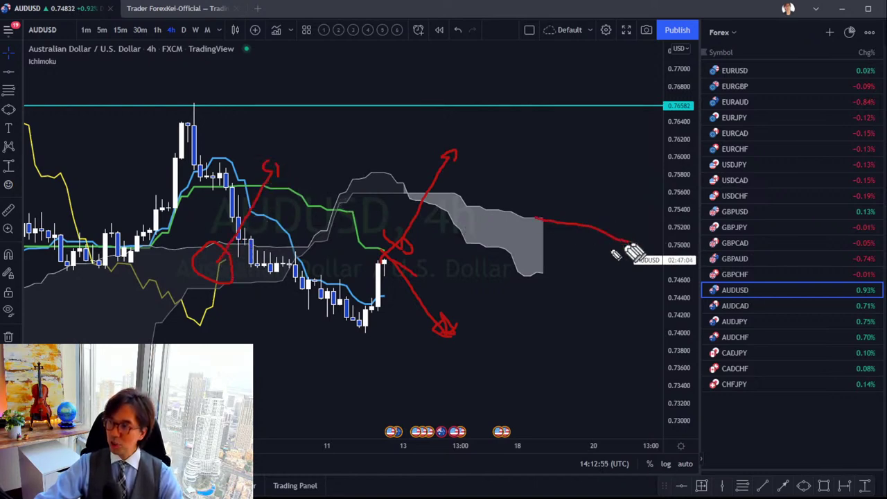
{"action": "left_click_drag", "start_coordinate": [544, 271], "coordinate": [623, 214]}
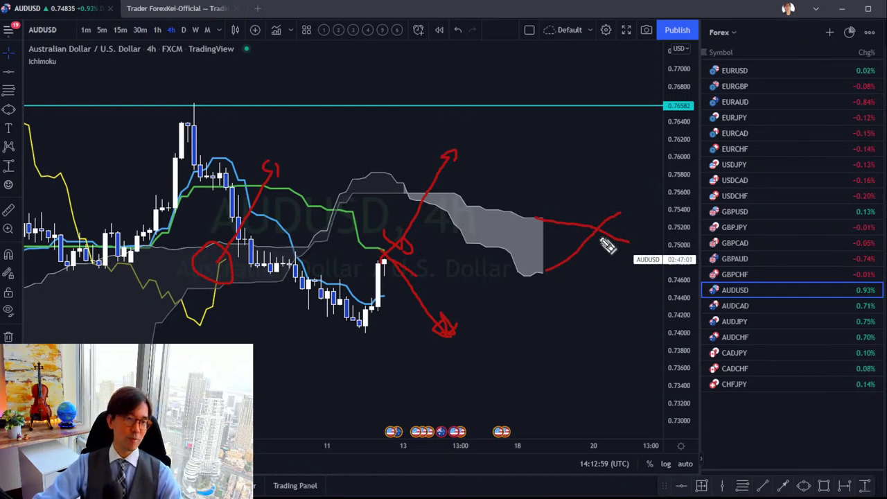
{"action": "left_click", "coordinate": [464, 200]}
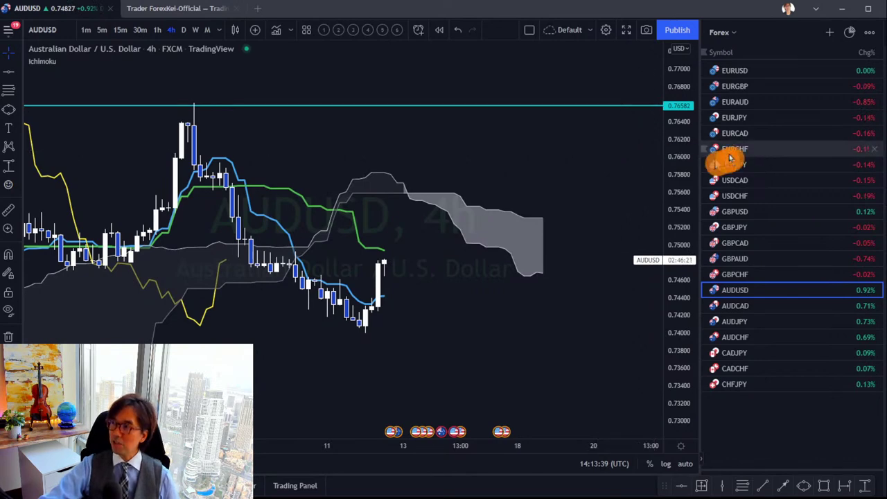
- Open the EURJPY daily chart and rescale it to show the candles together with the cloud
{"action": "left_click", "coordinate": [758, 119]}
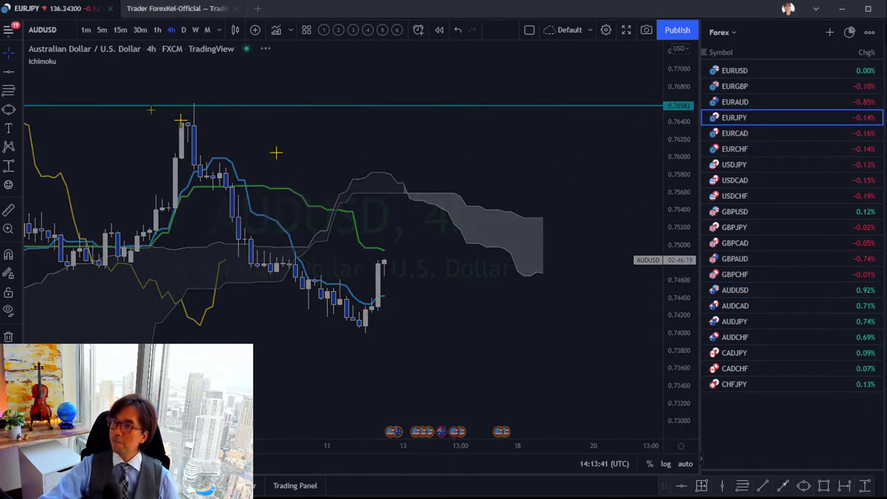
{"action": "left_click", "coordinate": [183, 30]}
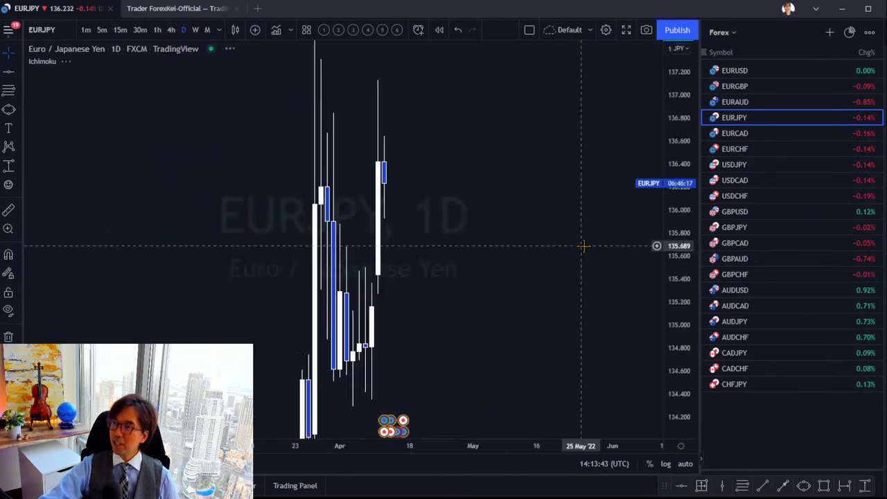
{"action": "left_click_drag", "start_coordinate": [669, 106], "coordinate": [548, 319]}
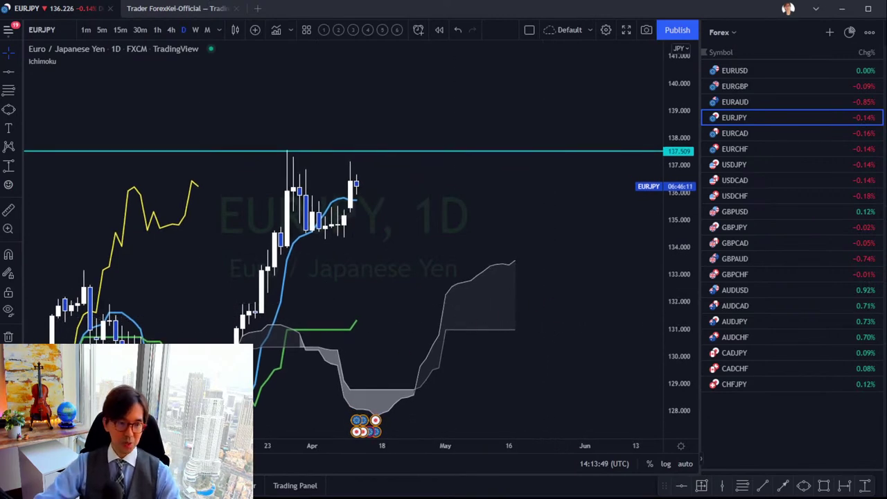
- Mark the EURJPY cloud, base line and price with upward arrows, circle the lagging span's end, and clear the markup
{"action": "mouse_move", "coordinate": [468, 263]}
{"action": "left_mouse_down"}
{"action": "mouse_move", "coordinate": [500, 230]}
{"action": "mouse_move", "coordinate": [509, 237]}
{"action": "left_mouse_up"}
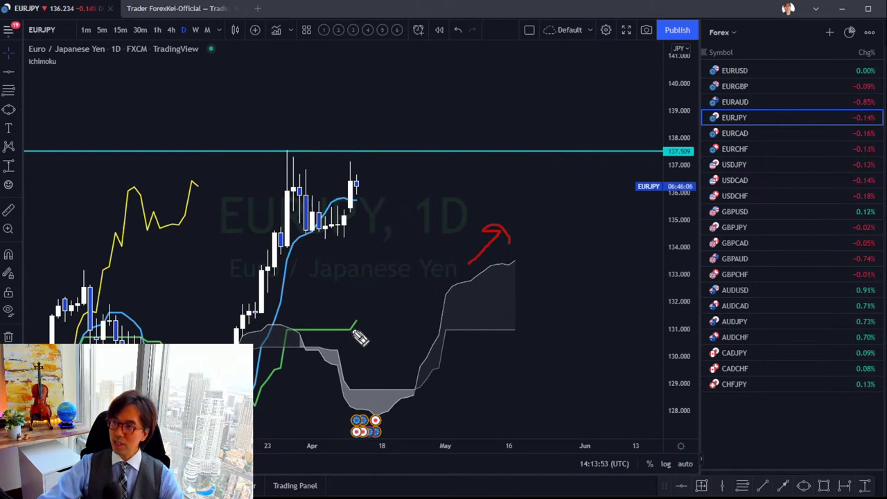
{"action": "left_click_drag", "start_coordinate": [357, 358], "coordinate": [381, 323]}
{"action": "mouse_move", "coordinate": [195, 207]}
{"action": "left_mouse_down"}
{"action": "mouse_move", "coordinate": [187, 192]}
{"action": "mouse_move", "coordinate": [205, 184]}
{"action": "mouse_move", "coordinate": [202, 202]}
{"action": "left_mouse_up"}
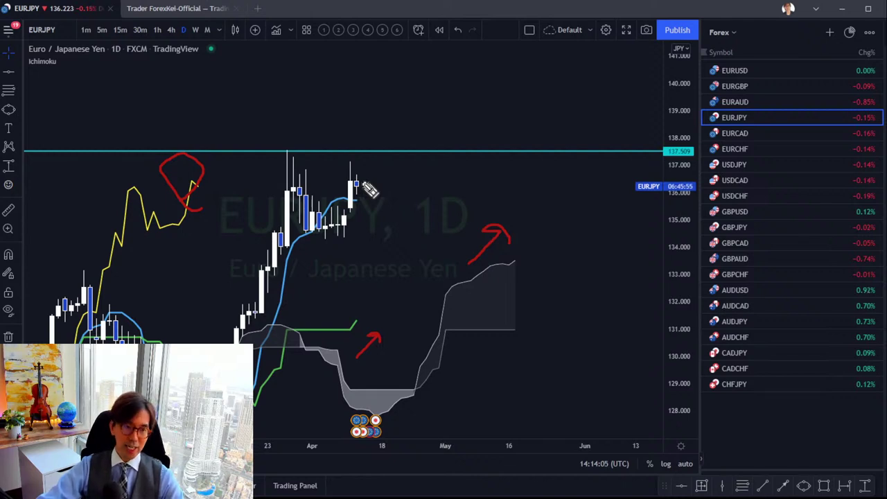
{"action": "left_click_drag", "start_coordinate": [363, 182], "coordinate": [396, 122]}
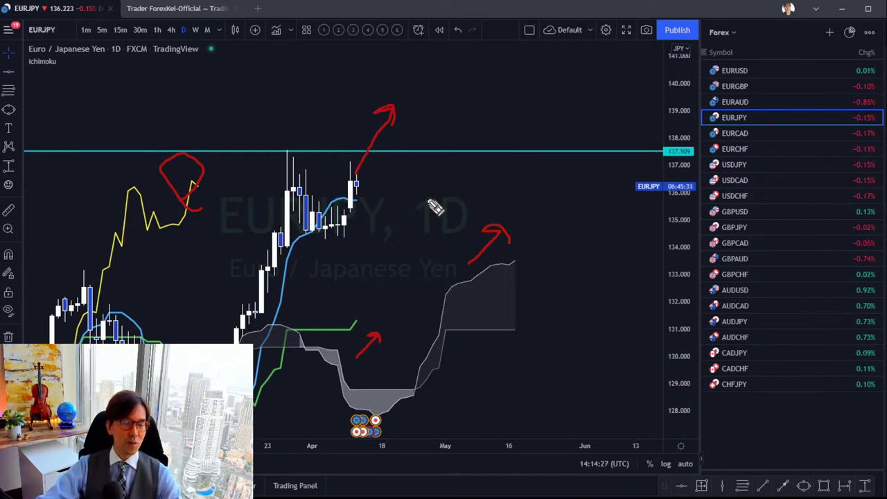
{"action": "key", "text": "Escape"}
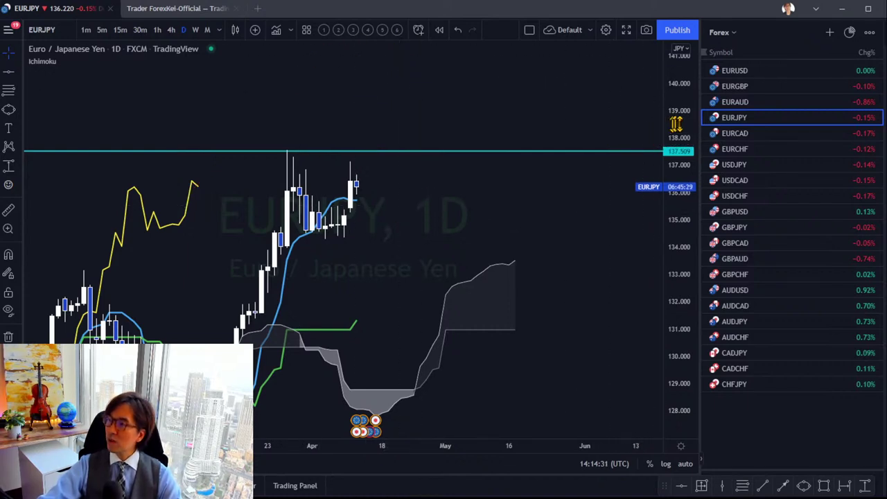
- Flag EURJPY in red in the Forex watchlist
{"action": "left_click", "coordinate": [704, 118]}
{"action": "left_click", "coordinate": [726, 118]}
{"action": "left_click", "coordinate": [705, 119]}
{"action": "left_click", "coordinate": [706, 118]}
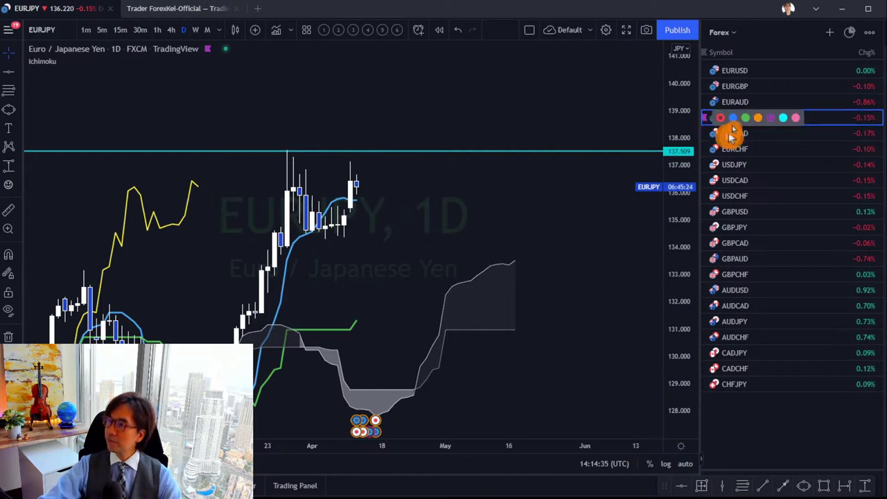
{"action": "left_click", "coordinate": [721, 118]}
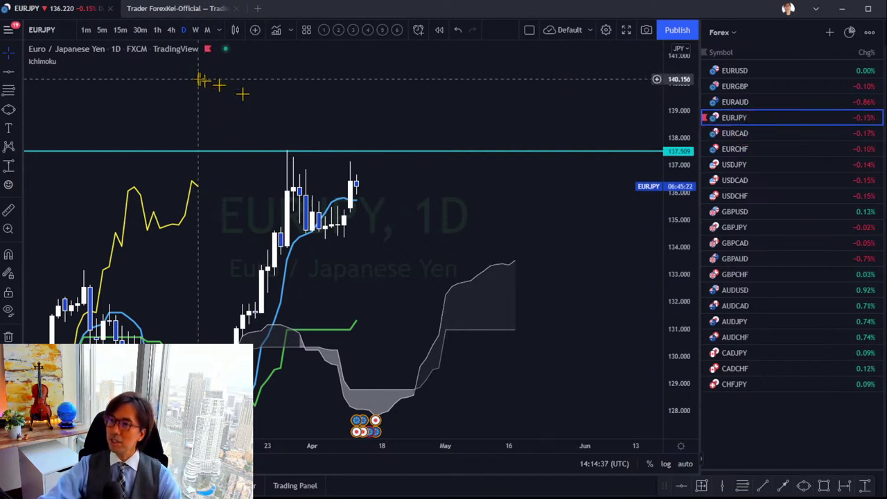
- Switch EURJPY to the 1-hour chart, trace the price swings from the peak to the latest candle, and clear the trace
{"action": "left_click", "coordinate": [157, 29]}
{"action": "left_click_drag", "start_coordinate": [666, 342], "coordinate": [494, 293]}
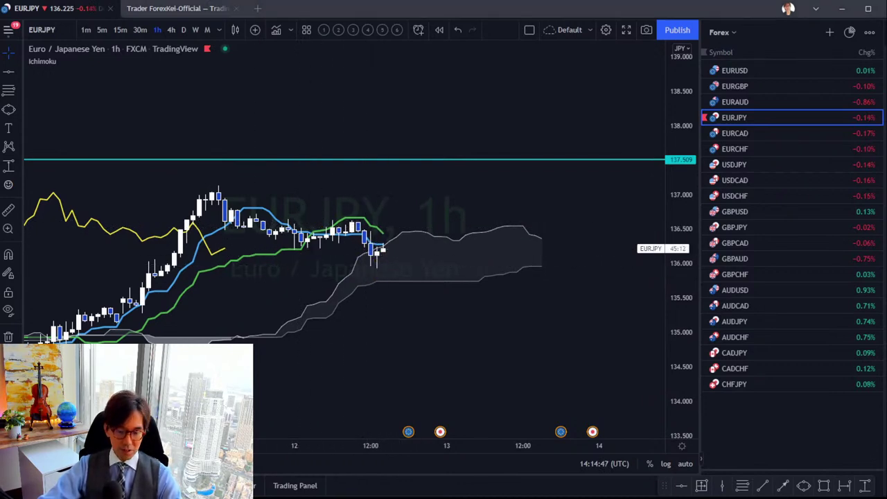
{"action": "mouse_move", "coordinate": [220, 193]}
{"action": "left_mouse_down"}
{"action": "mouse_move", "coordinate": [285, 244]}
{"action": "mouse_move", "coordinate": [350, 226]}
{"action": "mouse_move", "coordinate": [380, 253]}
{"action": "left_mouse_up"}
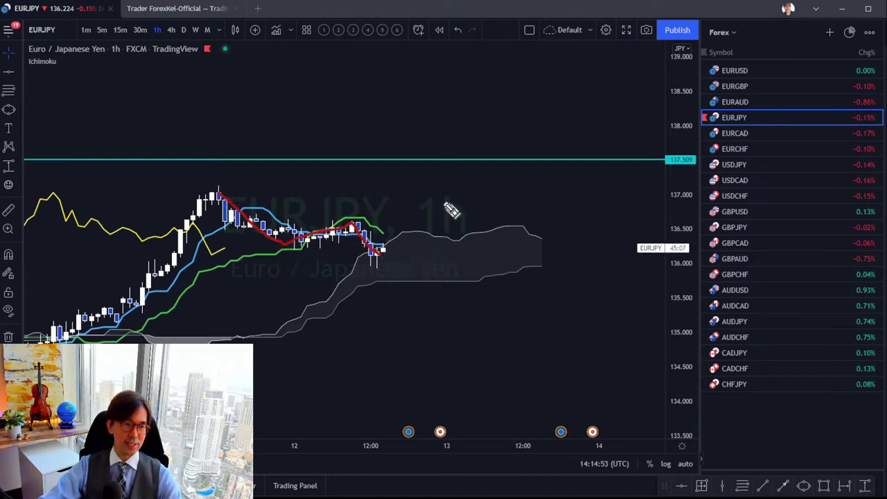
{"action": "key", "text": "Delete"}
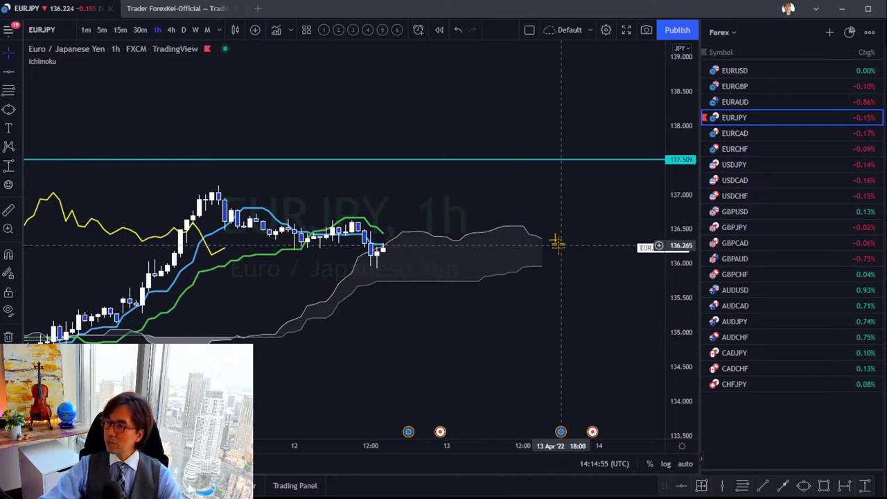
- Switch EURJPY to the 30-minute chart and trace the stepwise price decline from the peak
{"action": "left_click_drag", "start_coordinate": [341, 114], "coordinate": [351, 115]}
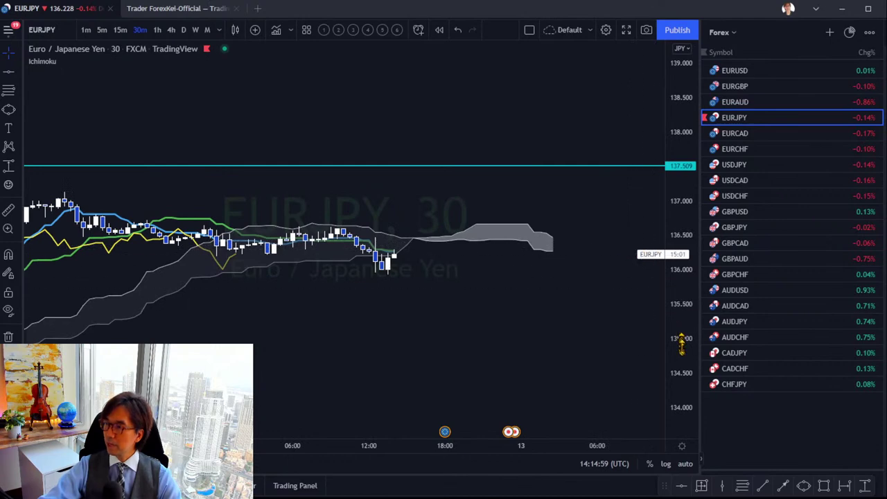
{"action": "left_click_drag", "start_coordinate": [679, 337], "coordinate": [653, 259]}
{"action": "scroll", "coordinate": [546, 283], "scroll_direction": "up", "scroll_amount": 3}
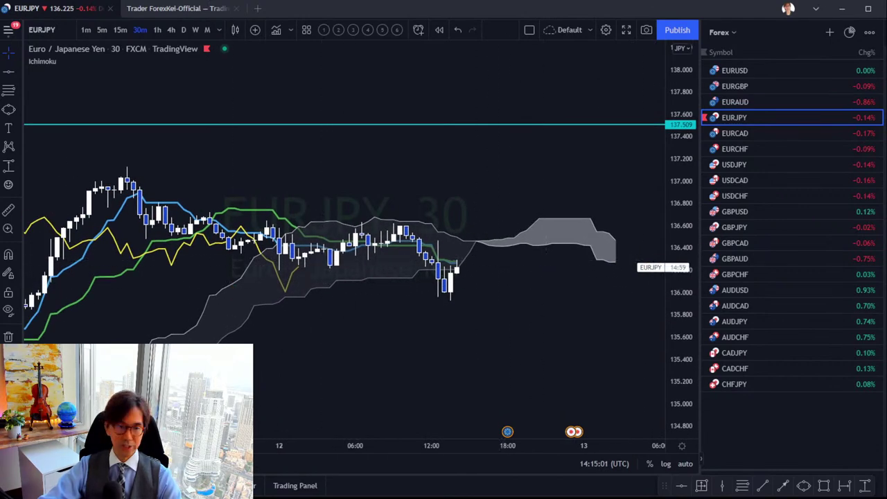
{"action": "mouse_move", "coordinate": [116, 170]}
{"action": "left_mouse_down"}
{"action": "mouse_move", "coordinate": [166, 229]}
{"action": "mouse_move", "coordinate": [203, 212]}
{"action": "mouse_move", "coordinate": [243, 243]}
{"action": "mouse_move", "coordinate": [260, 230]}
{"action": "mouse_move", "coordinate": [295, 270]}
{"action": "left_mouse_up"}
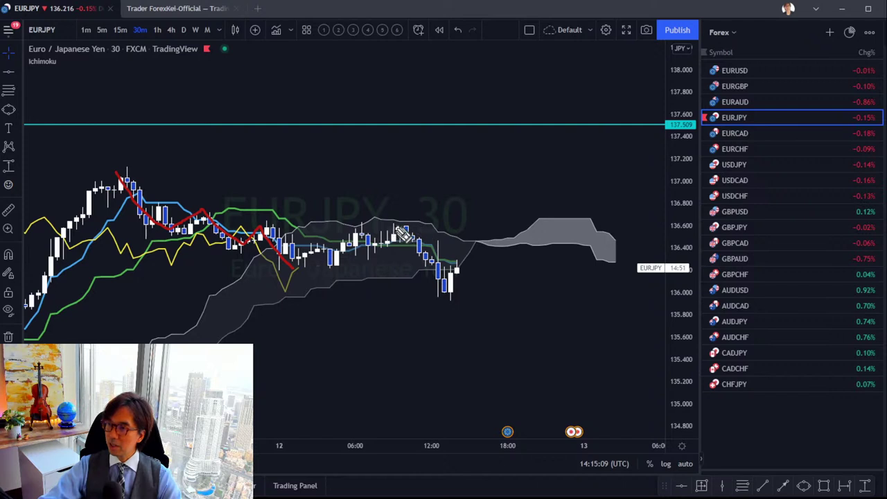
- Trace the last price drop against the earlier low's level and sketch a rising price path with a crossing extension of the cloud
{"action": "left_click_drag", "start_coordinate": [400, 227], "coordinate": [442, 271]}
{"action": "left_click_drag", "start_coordinate": [444, 272], "coordinate": [413, 272]}
{"action": "left_click_drag", "start_coordinate": [347, 267], "coordinate": [318, 269]}
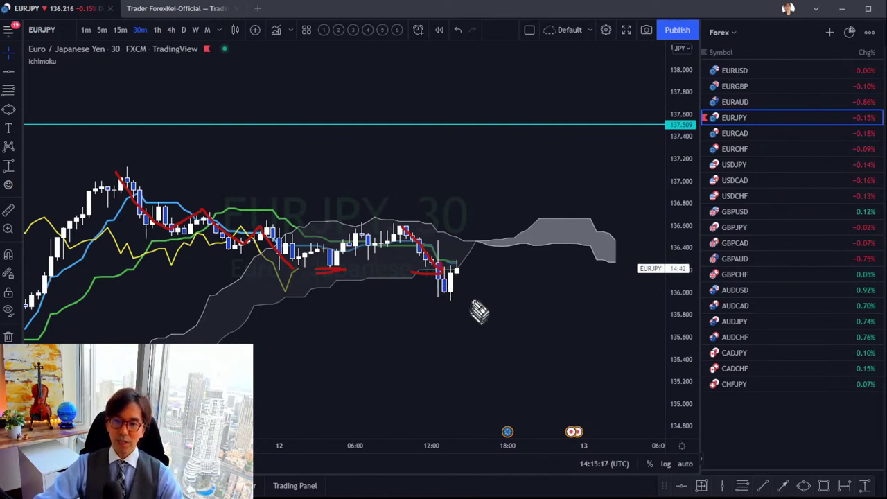
{"action": "left_click_drag", "start_coordinate": [455, 275], "coordinate": [512, 188]}
{"action": "mouse_move", "coordinate": [624, 251]}
{"action": "left_mouse_down"}
{"action": "mouse_move", "coordinate": [646, 249]}
{"action": "mouse_move", "coordinate": [633, 266]}
{"action": "mouse_move", "coordinate": [657, 237]}
{"action": "left_mouse_up"}
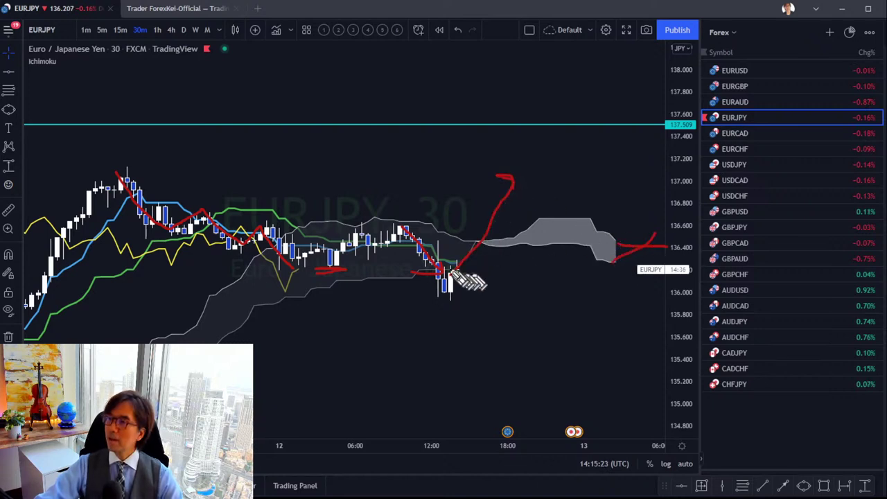
- Sketch a slower path into the cloud, a rebound at the earlier low, and a B-marked breakout arrow above the 137.509 line, and clear the sketches
{"action": "mouse_move", "coordinate": [455, 269]}
{"action": "left_mouse_down"}
{"action": "mouse_move", "coordinate": [515, 250]}
{"action": "mouse_move", "coordinate": [527, 228]}
{"action": "left_mouse_up"}
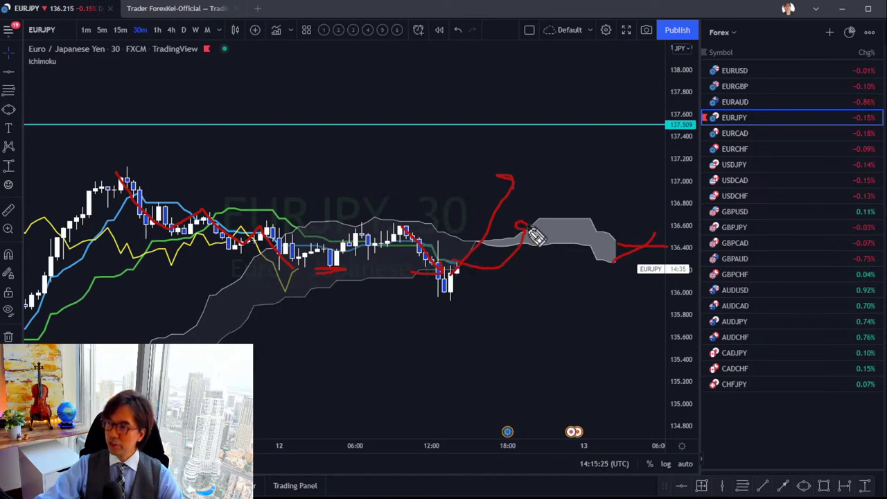
{"action": "left_click_drag", "start_coordinate": [291, 268], "coordinate": [331, 215]}
{"action": "left_click_drag", "start_coordinate": [490, 200], "coordinate": [535, 200]}
{"action": "mouse_move", "coordinate": [460, 182]}
{"action": "left_mouse_down"}
{"action": "mouse_move", "coordinate": [463, 220]}
{"action": "mouse_move", "coordinate": [475, 199]}
{"action": "mouse_move", "coordinate": [469, 218]}
{"action": "left_mouse_up"}
{"action": "mouse_move", "coordinate": [512, 185]}
{"action": "left_mouse_down"}
{"action": "mouse_move", "coordinate": [550, 111]}
{"action": "mouse_move", "coordinate": [544, 89]}
{"action": "mouse_move", "coordinate": [554, 102]}
{"action": "left_mouse_up"}
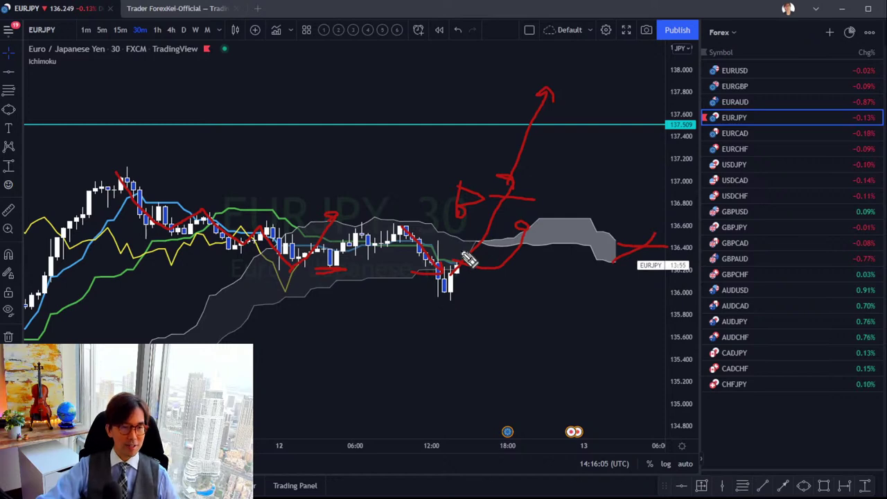
{"action": "left_click_drag", "start_coordinate": [482, 239], "coordinate": [513, 184]}
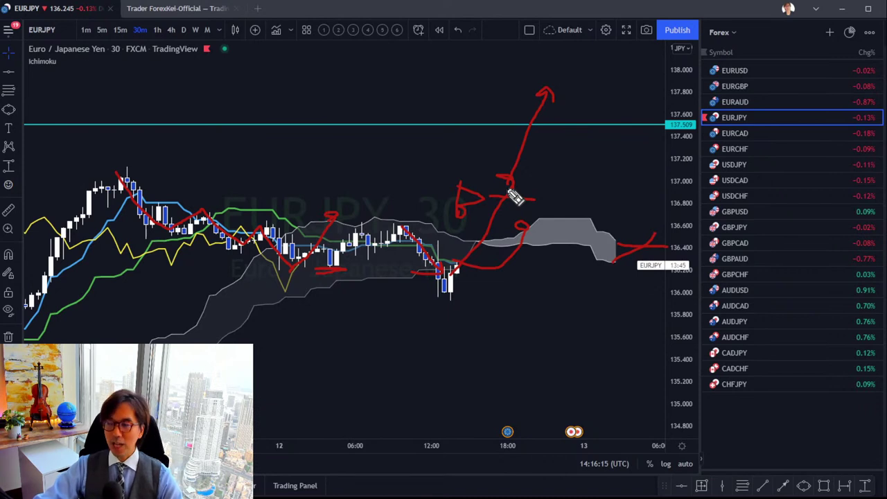
{"action": "left_click", "coordinate": [510, 194]}
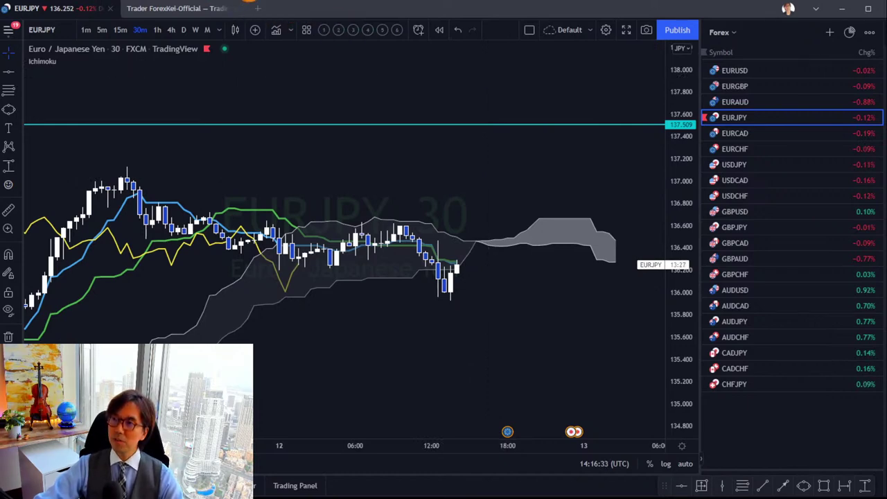
- Switch to the Japanese Forex Trader Kei website, open the KTS trading strategy download page, and examine its file details and description
{"action": "key", "text": "alt+Tab"}
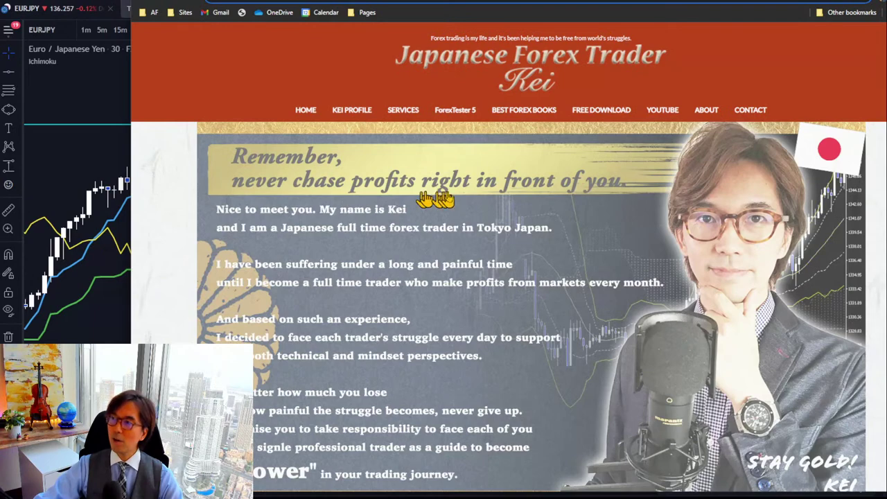
{"action": "mouse_move", "coordinate": [594, 113]}
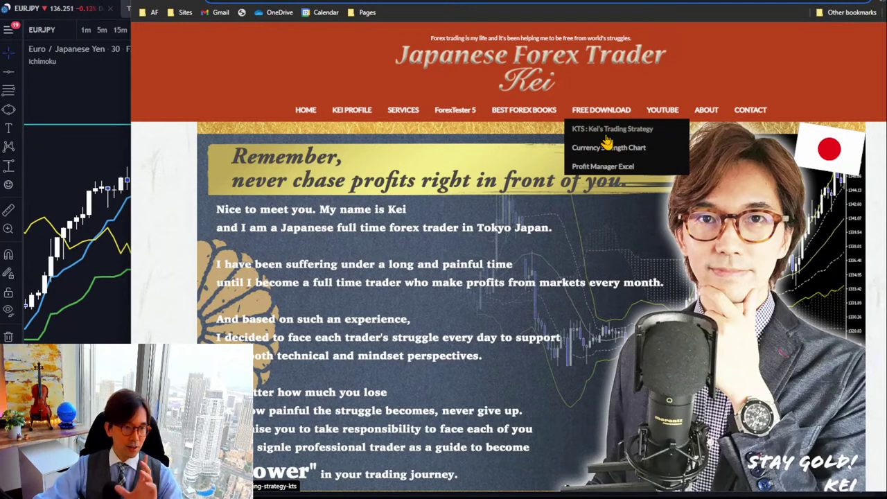
{"action": "left_click", "coordinate": [606, 131]}
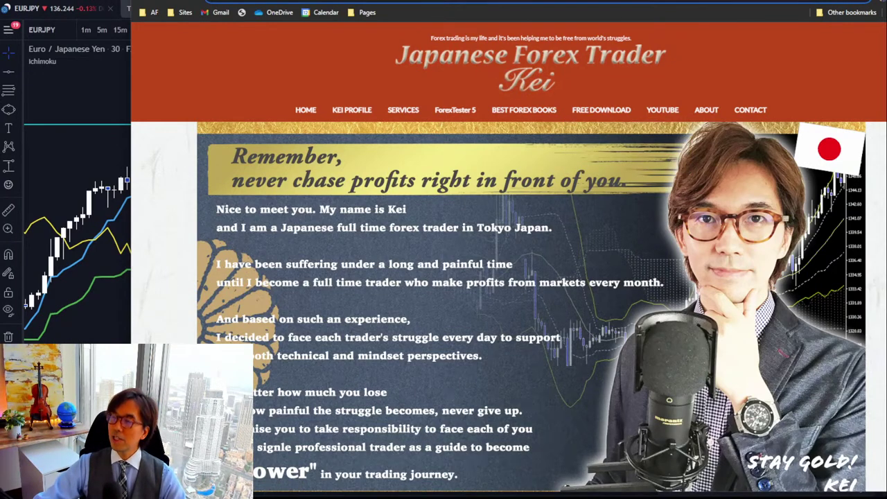
{"action": "scroll", "coordinate": [188, 212], "scroll_direction": "down", "scroll_amount": 3}
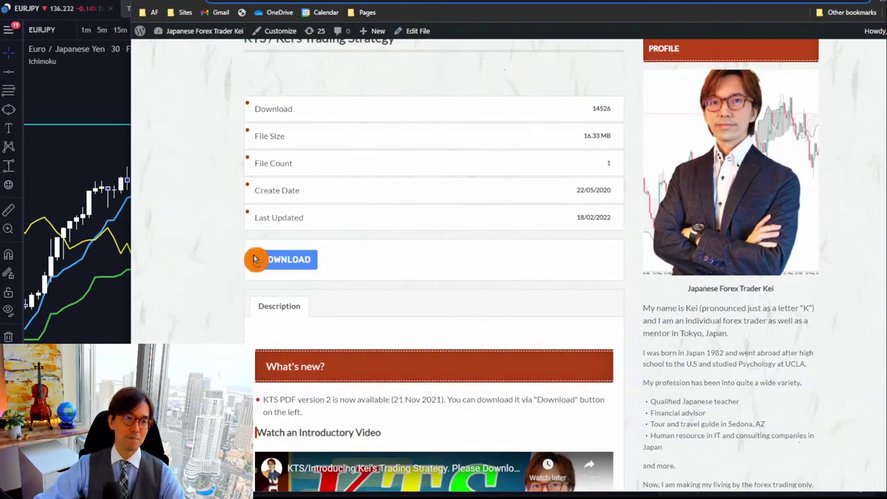
{"action": "scroll", "coordinate": [208, 240], "scroll_direction": "down", "scroll_amount": 6}
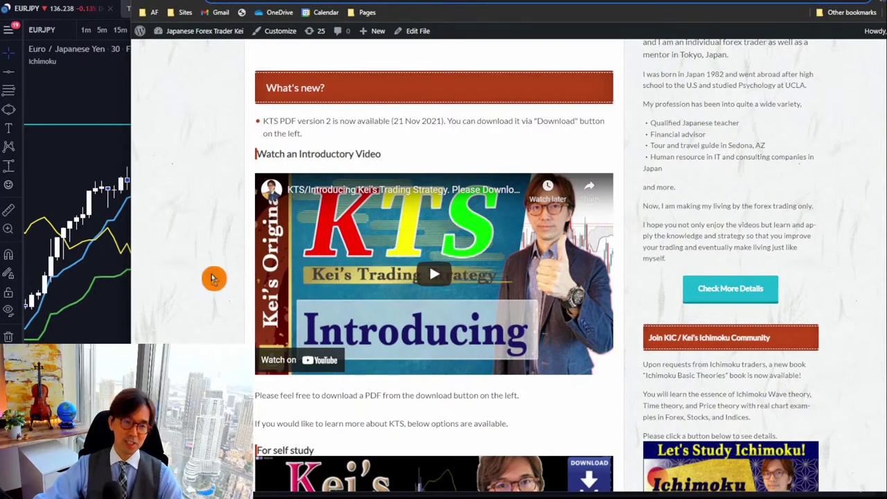
{"action": "scroll", "coordinate": [218, 287], "scroll_direction": "up", "scroll_amount": 6}
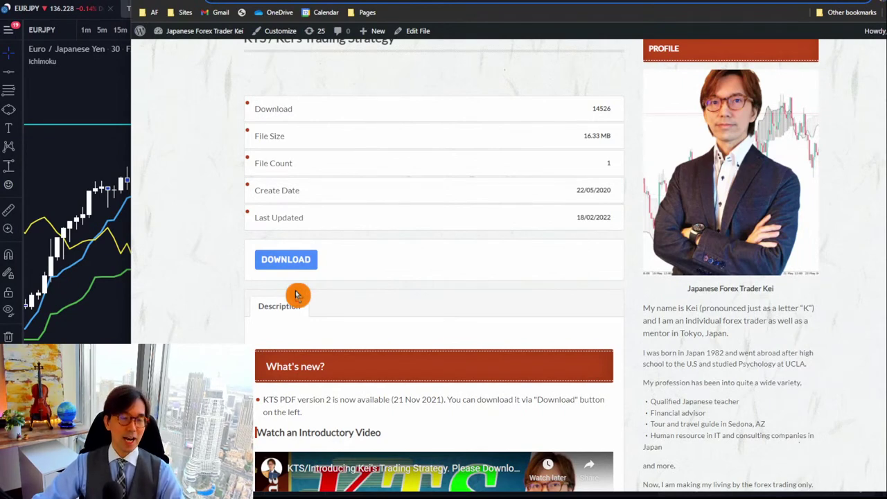
{"action": "scroll", "coordinate": [249, 305], "scroll_direction": "up", "scroll_amount": 3}
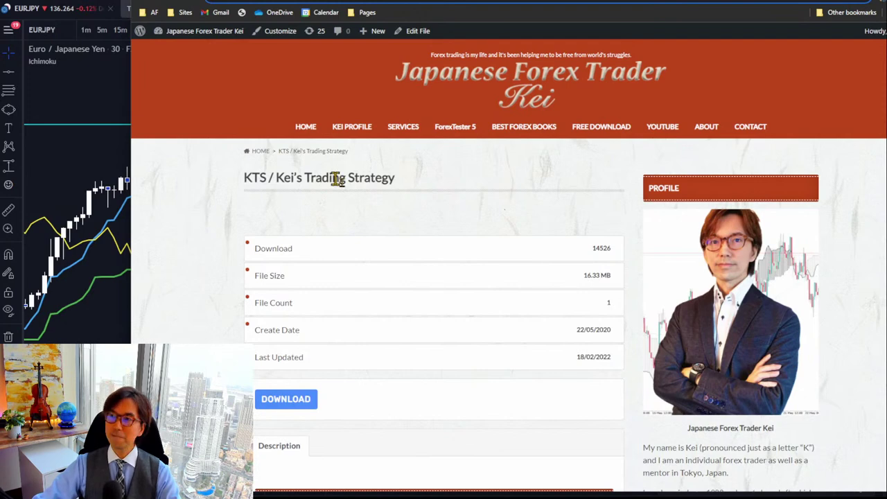
- Switch back to TradingView and show the USDJPY chart on the daily timeframe
{"action": "left_click", "coordinate": [69, 100]}
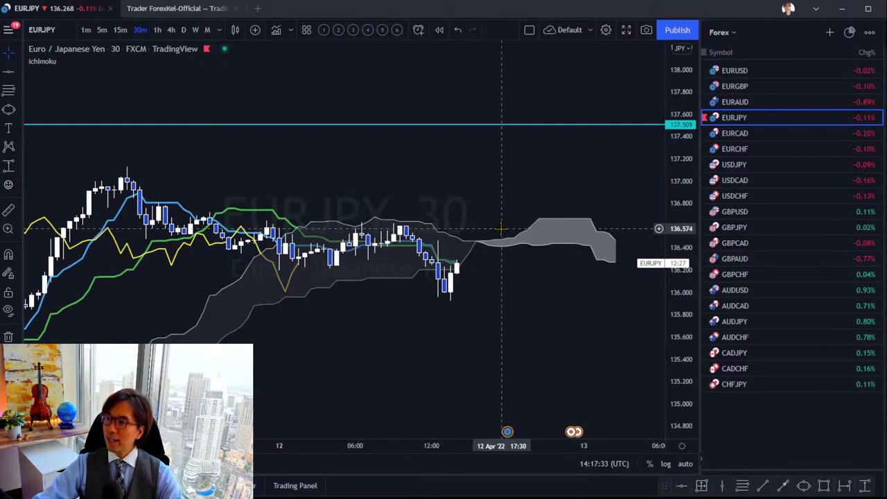
{"action": "left_click", "coordinate": [727, 139]}
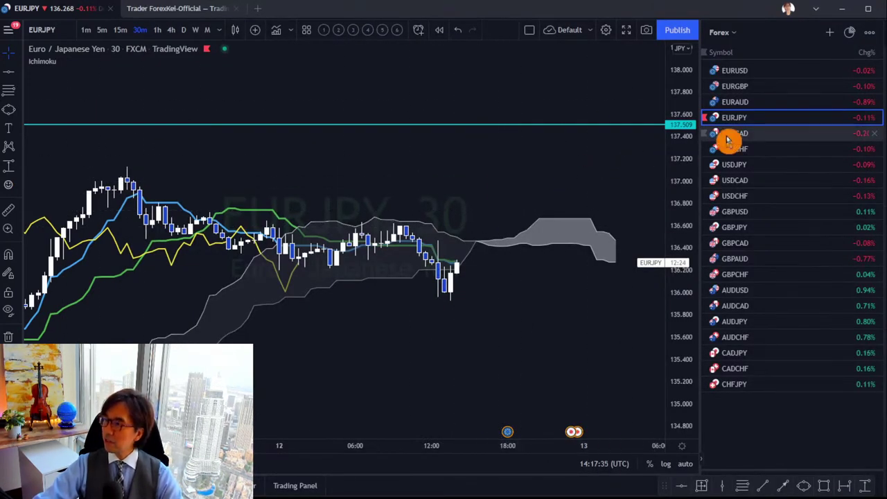
{"action": "left_click", "coordinate": [183, 30]}
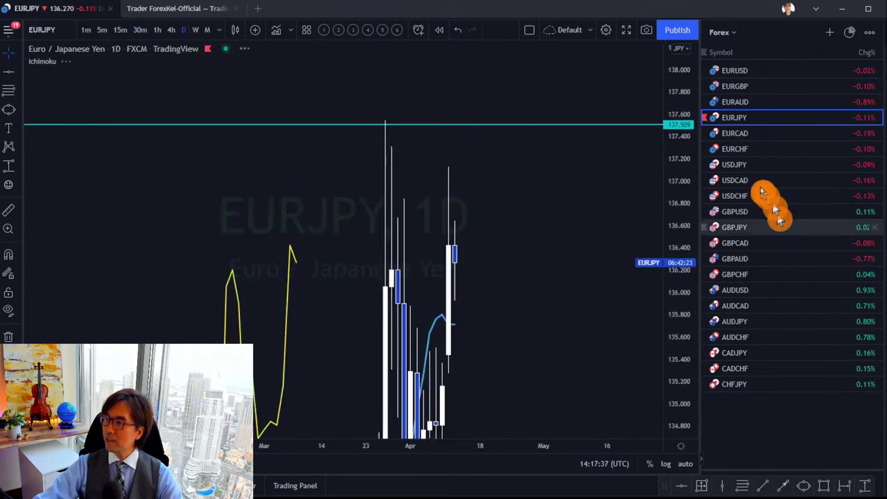
{"action": "left_click", "coordinate": [750, 166]}
{"action": "left_click_drag", "start_coordinate": [616, 176], "coordinate": [524, 203]}
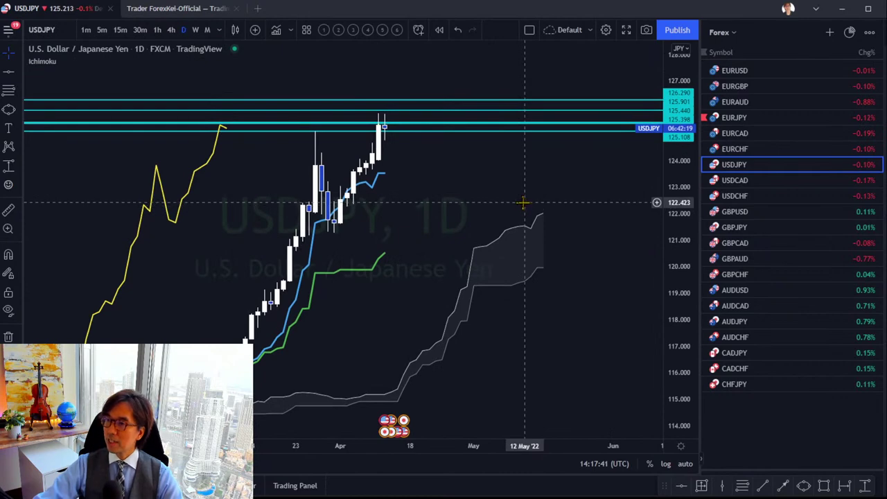
- Delete the horizontal lines below the 126.290 line on the USDJPY daily chart
{"action": "left_click", "coordinate": [417, 127]}
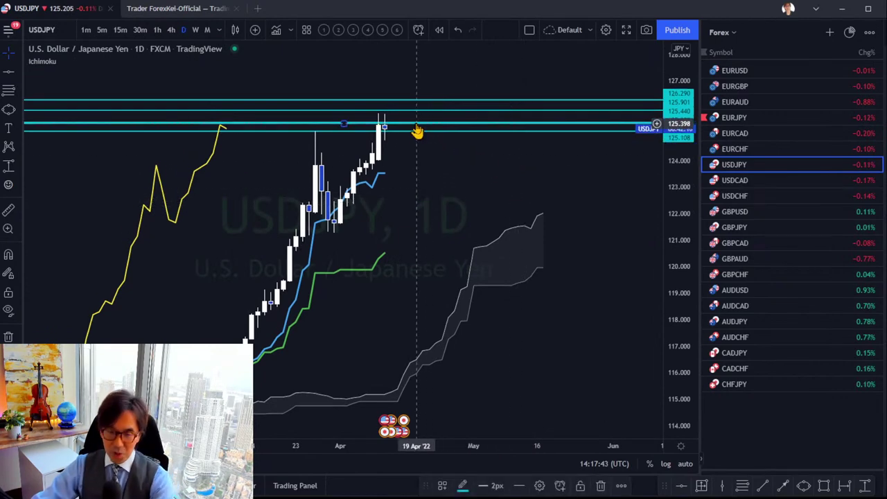
{"action": "mouse_move", "coordinate": [417, 131]}
{"action": "left_mouse_down"}
{"action": "mouse_move", "coordinate": [431, 139]}
{"action": "mouse_move", "coordinate": [409, 118]}
{"action": "left_mouse_up"}
{"action": "key", "text": "Delete"}
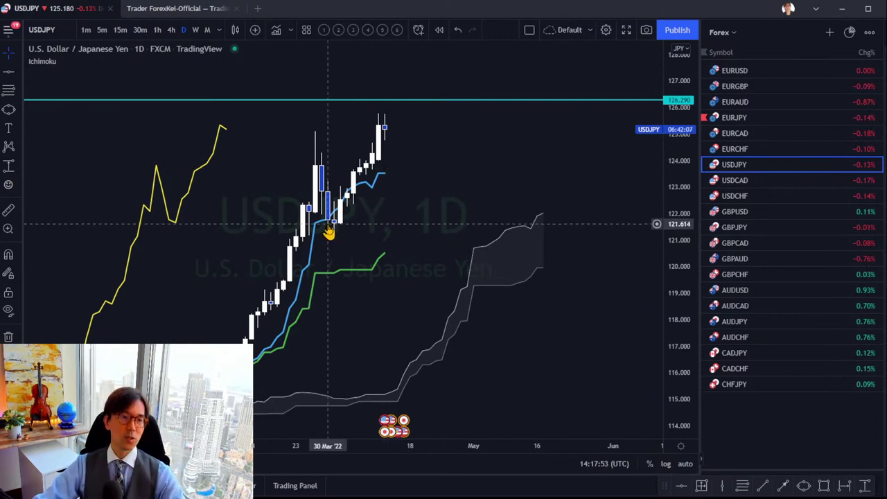
- Sketch rising arrows at the cloud, green line and latest candle, circle the end of the yellow lagging line, and clear the sketches
{"action": "left_click_drag", "start_coordinate": [409, 250], "coordinate": [453, 248]}
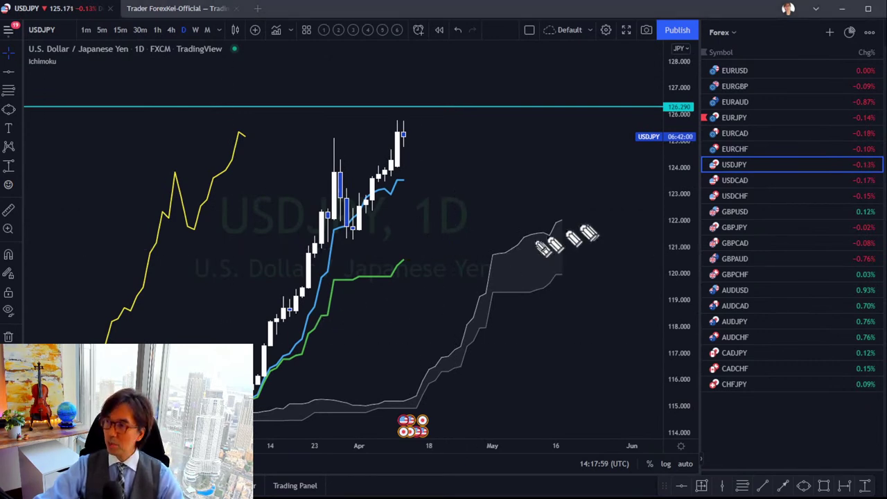
{"action": "mouse_move", "coordinate": [485, 284]}
{"action": "left_mouse_down"}
{"action": "mouse_move", "coordinate": [523, 276]}
{"action": "mouse_move", "coordinate": [567, 244]}
{"action": "left_mouse_up"}
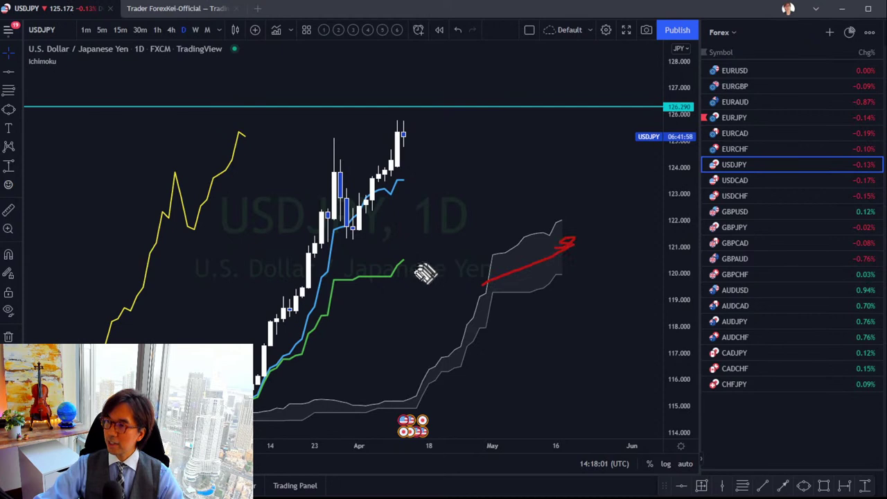
{"action": "left_click_drag", "start_coordinate": [393, 301], "coordinate": [428, 269]}
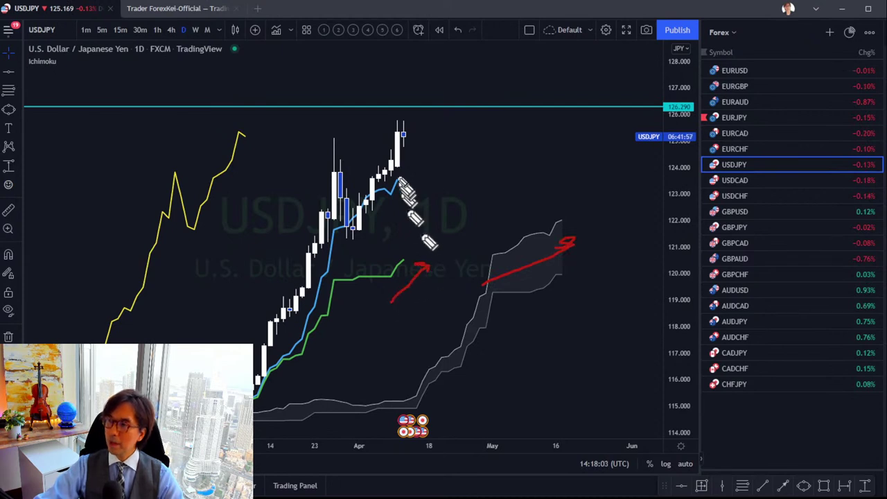
{"action": "mouse_move", "coordinate": [245, 160]}
{"action": "left_mouse_down"}
{"action": "mouse_move", "coordinate": [212, 128]}
{"action": "mouse_move", "coordinate": [241, 173]}
{"action": "left_mouse_up"}
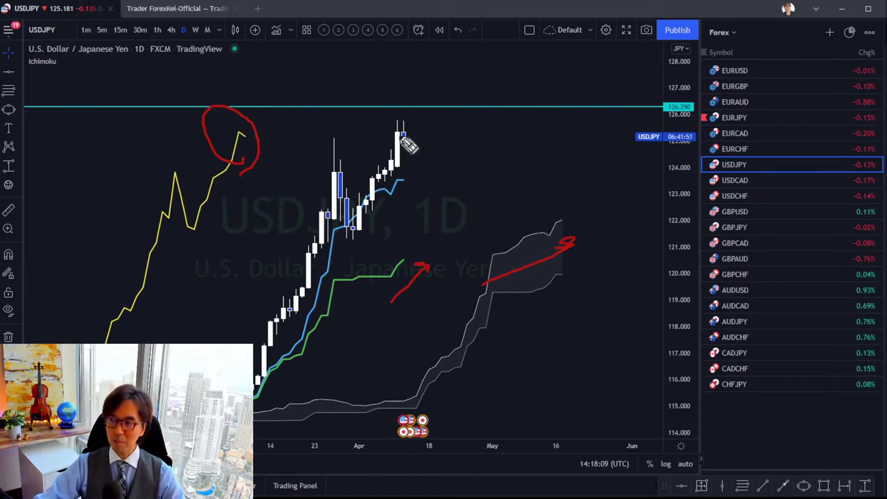
{"action": "mouse_move", "coordinate": [405, 135]}
{"action": "left_mouse_down"}
{"action": "mouse_move", "coordinate": [427, 91]}
{"action": "mouse_move", "coordinate": [439, 105]}
{"action": "left_mouse_up"}
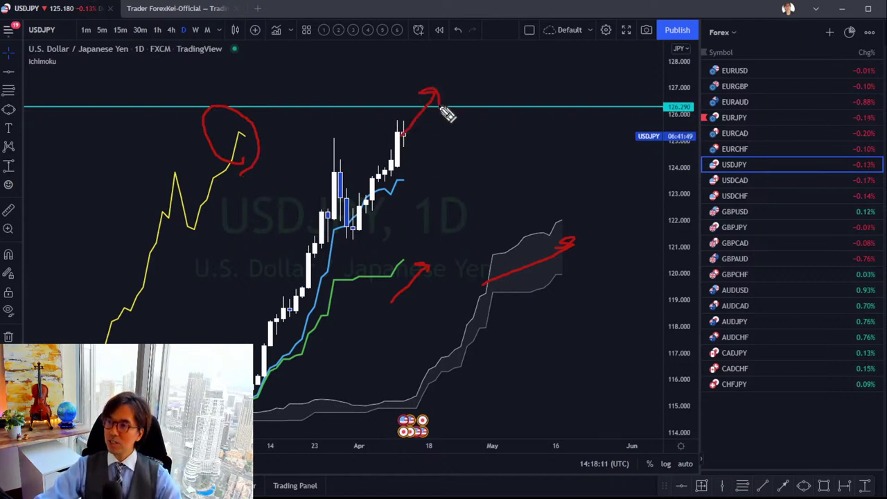
{"action": "key", "text": "Escape"}
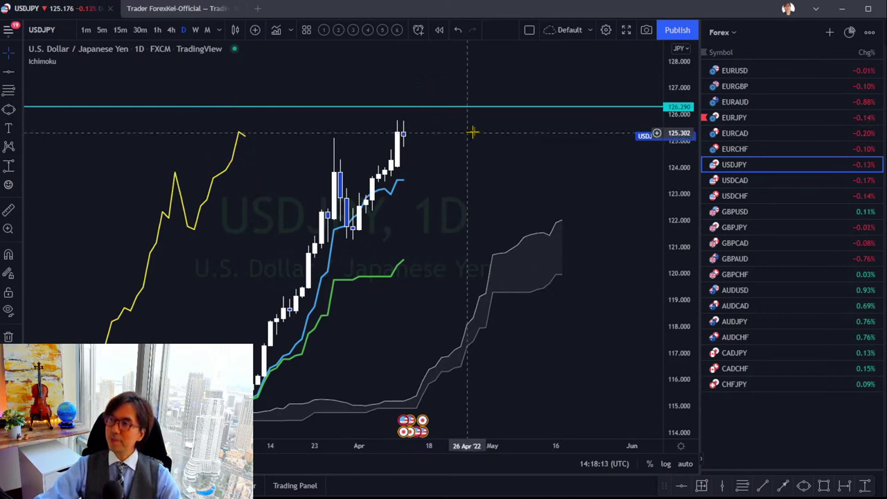
- Switch USDJPY to the 1-hour chart, stretch the price scale, and trace the two-peak pattern above the recent candles
{"action": "left_click", "coordinate": [159, 30]}
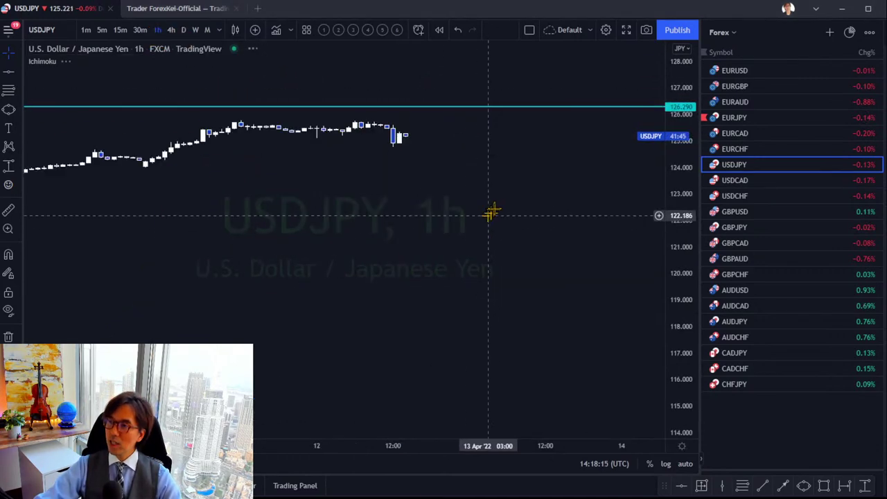
{"action": "left_click_drag", "start_coordinate": [692, 409], "coordinate": [683, 234]}
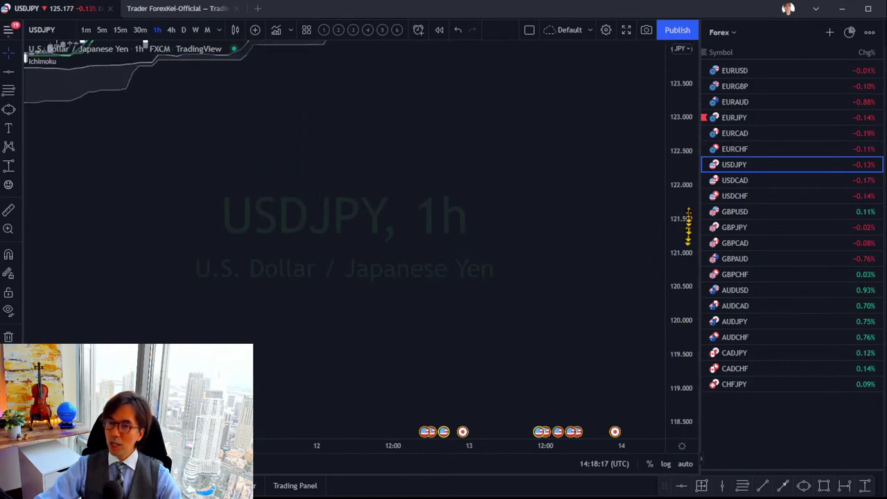
{"action": "left_click_drag", "start_coordinate": [519, 192], "coordinate": [477, 419]}
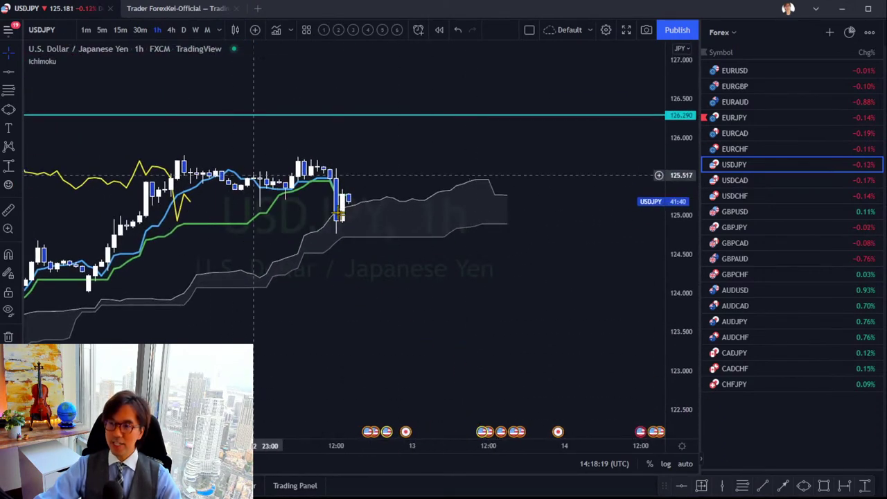
{"action": "left_click_drag", "start_coordinate": [355, 232], "coordinate": [382, 242]}
{"action": "left_click_drag", "start_coordinate": [428, 280], "coordinate": [473, 288]}
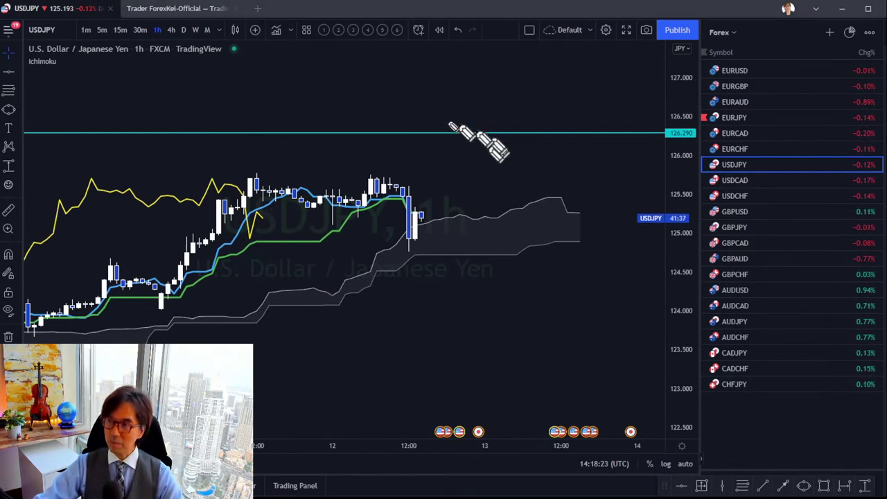
{"action": "mouse_move", "coordinate": [198, 185]}
{"action": "left_mouse_down"}
{"action": "mouse_move", "coordinate": [287, 148]}
{"action": "mouse_move", "coordinate": [343, 147]}
{"action": "mouse_move", "coordinate": [440, 176]}
{"action": "left_mouse_up"}
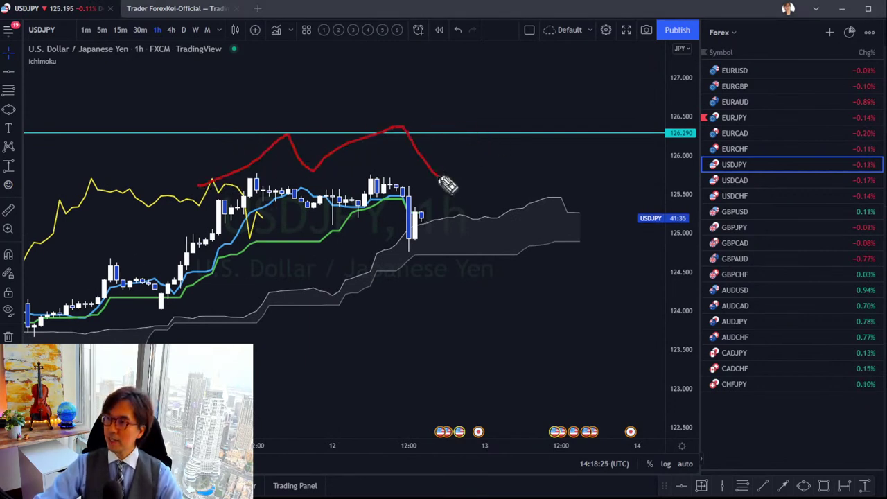
- Add a horizontal line at 125.127, sketch a zigzag path into the cloud and mark the lagging line, and clear the sketches
{"action": "left_click", "coordinate": [682, 485]}
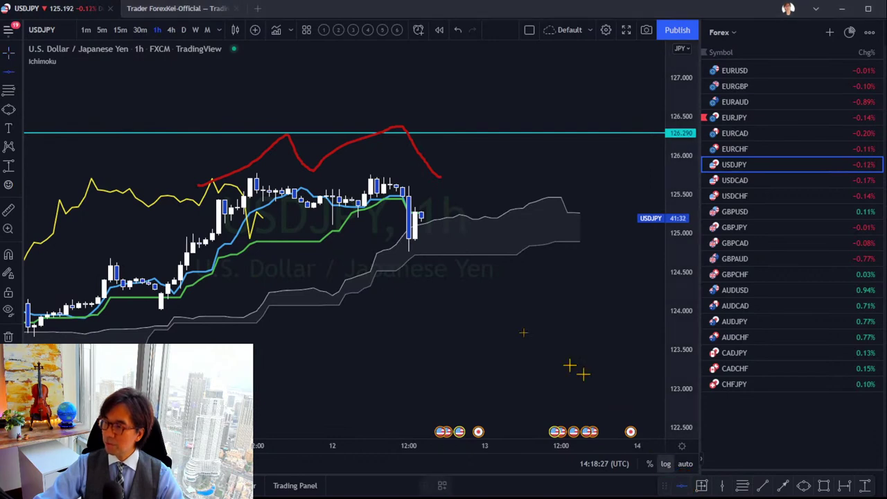
{"action": "left_click", "coordinate": [352, 223]}
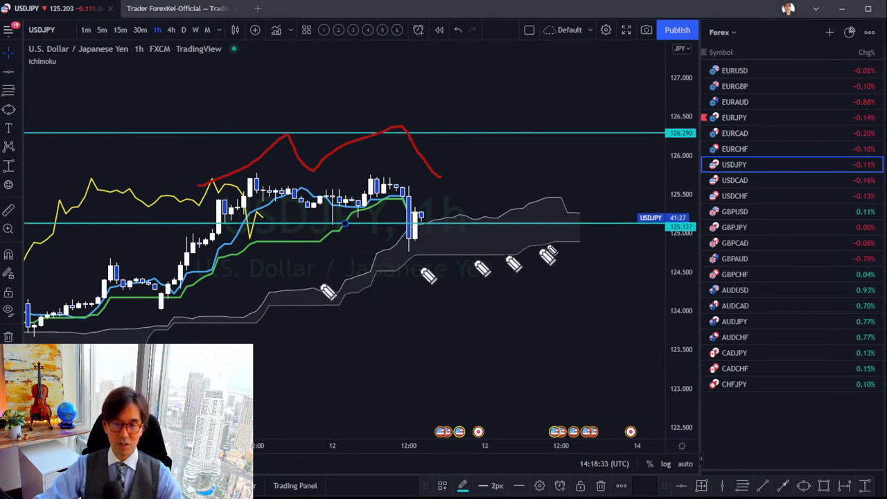
{"action": "mouse_move", "coordinate": [422, 211]}
{"action": "left_mouse_down"}
{"action": "mouse_move", "coordinate": [444, 245]}
{"action": "mouse_move", "coordinate": [503, 236]}
{"action": "mouse_move", "coordinate": [507, 252]}
{"action": "left_mouse_up"}
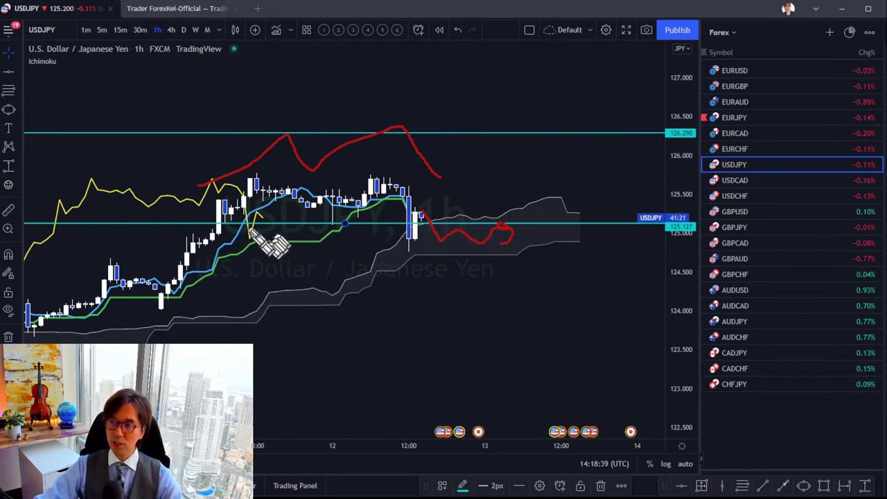
{"action": "left_click_drag", "start_coordinate": [257, 240], "coordinate": [251, 208]}
{"action": "left_click", "coordinate": [342, 261]}
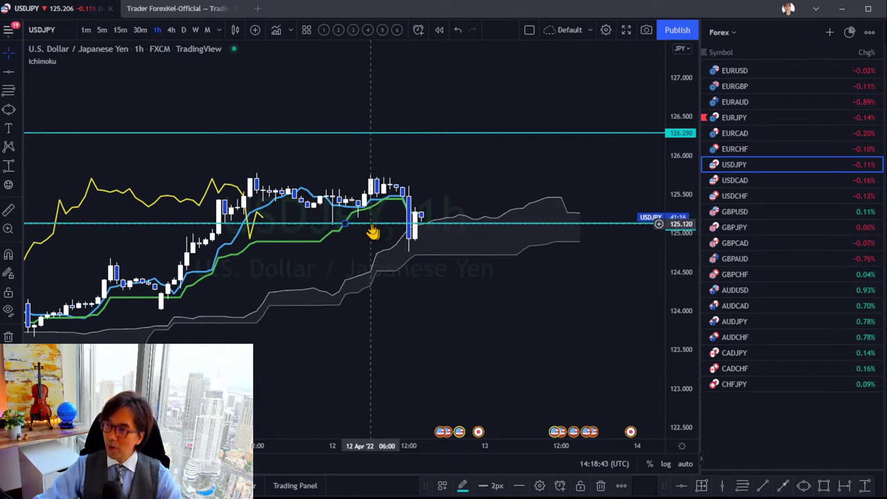
- Move the lower horizontal line up to the recent highs at 125.759 and sketch a B-marked rising arrow breaking above it
{"action": "left_click_drag", "start_coordinate": [426, 224], "coordinate": [311, 174]}
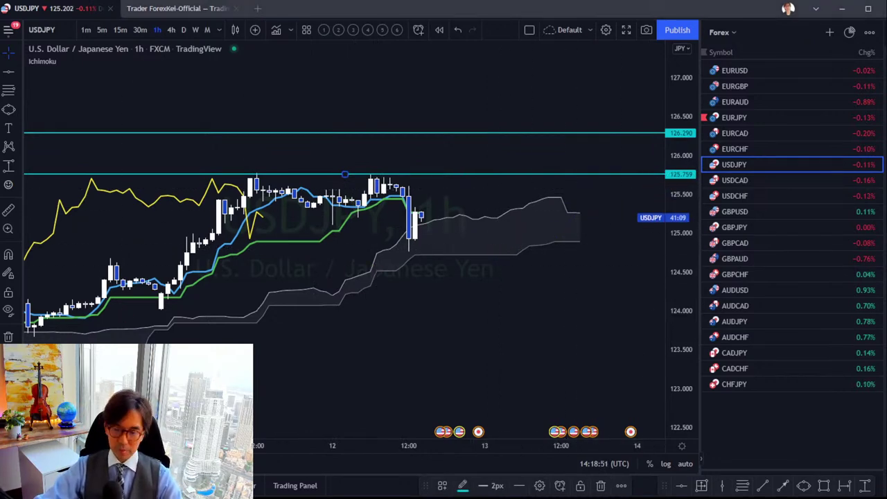
{"action": "mouse_move", "coordinate": [416, 220]}
{"action": "left_mouse_down"}
{"action": "mouse_move", "coordinate": [469, 150]}
{"action": "mouse_move", "coordinate": [457, 168]}
{"action": "mouse_move", "coordinate": [429, 158]}
{"action": "mouse_move", "coordinate": [435, 174]}
{"action": "left_mouse_up"}
{"action": "left_click", "coordinate": [513, 207]}
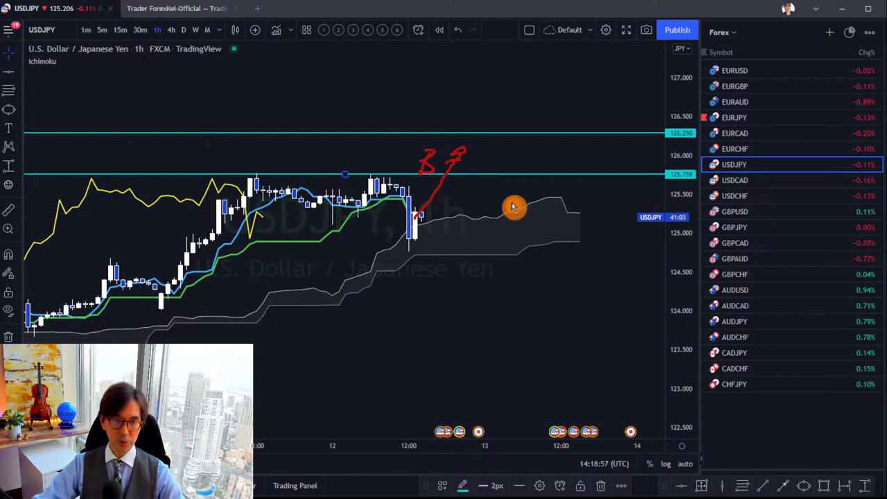
{"action": "left_click", "coordinate": [590, 198]}
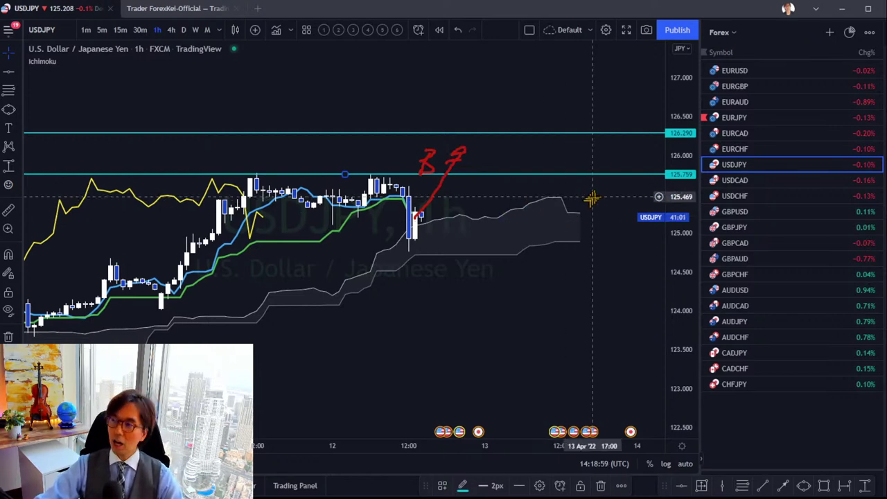
- Add a USDJPY price alert at 125.886 and extend the sketched rising arrow above the 126.290 line
{"action": "left_click", "coordinate": [659, 180]}
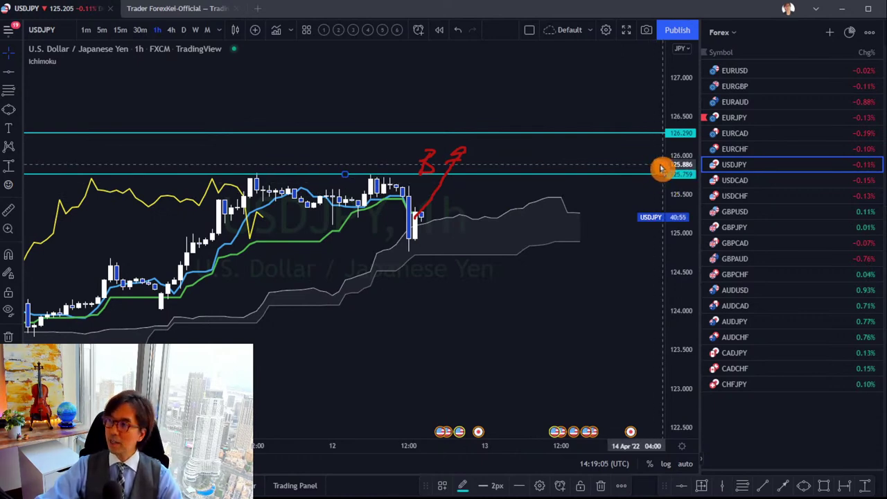
{"action": "right_click", "coordinate": [660, 170]}
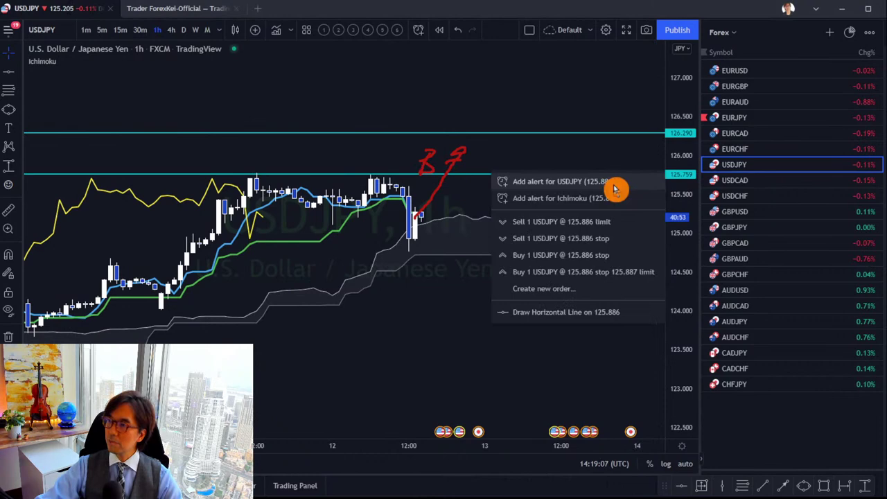
{"action": "key", "text": "Escape"}
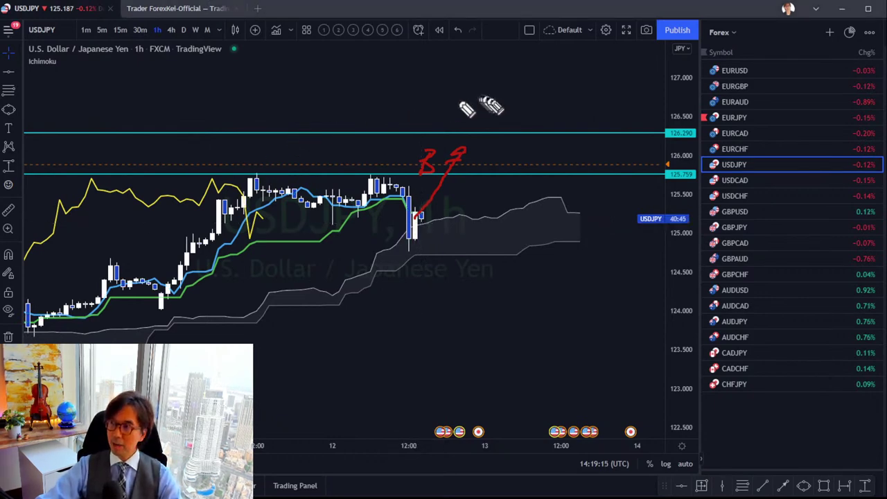
{"action": "left_click_drag", "start_coordinate": [466, 149], "coordinate": [496, 113]}
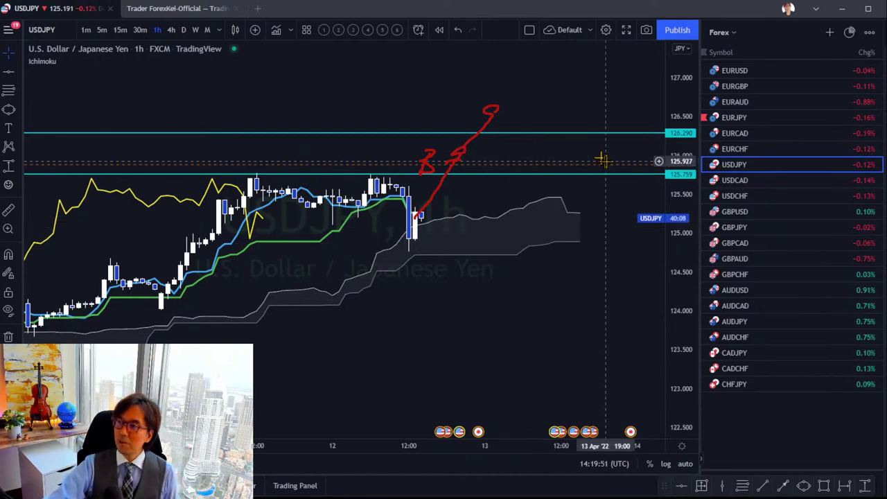
- Delete the USDJPY price alert at 125.886
{"action": "left_click", "coordinate": [643, 171]}
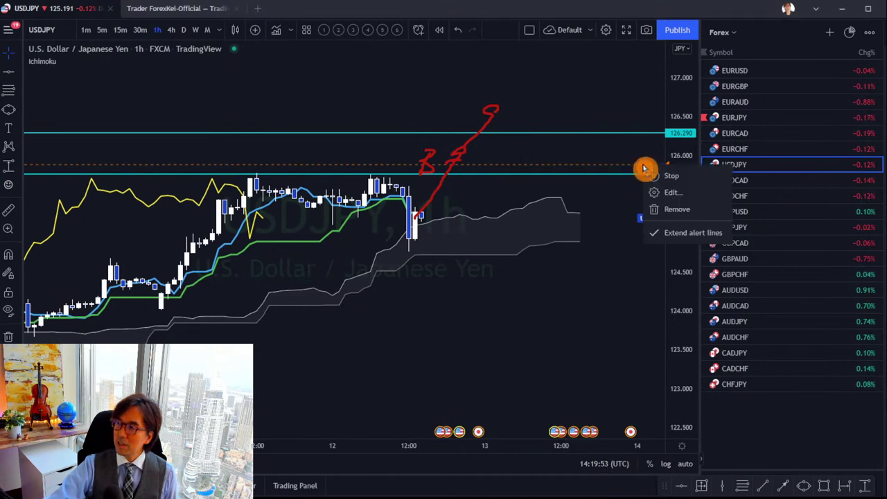
{"action": "left_click", "coordinate": [671, 217]}
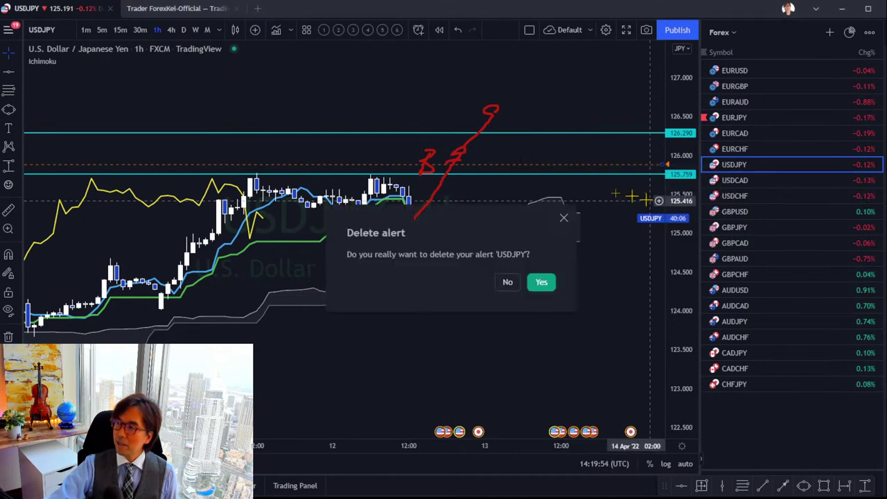
{"action": "left_click", "coordinate": [540, 286]}
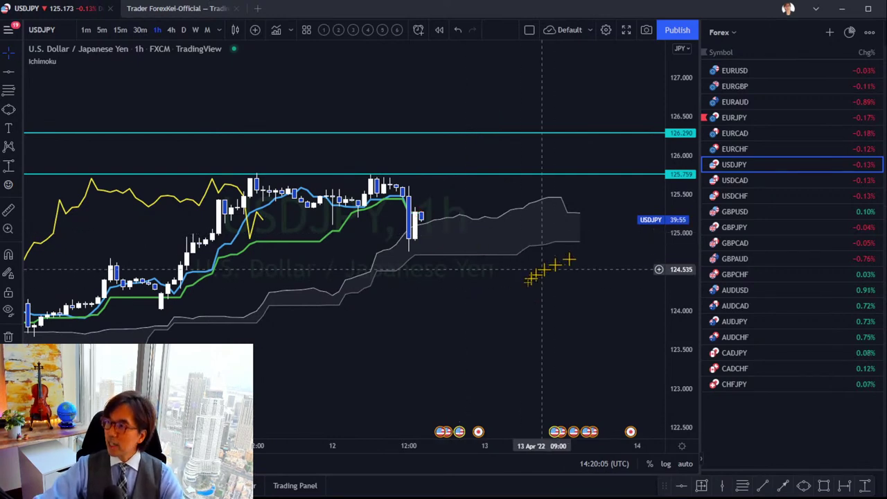
- Flag USDJPY red in the watchlist and switch its chart to the daily timeframe
{"action": "left_click_drag", "start_coordinate": [302, 440], "coordinate": [260, 441]}
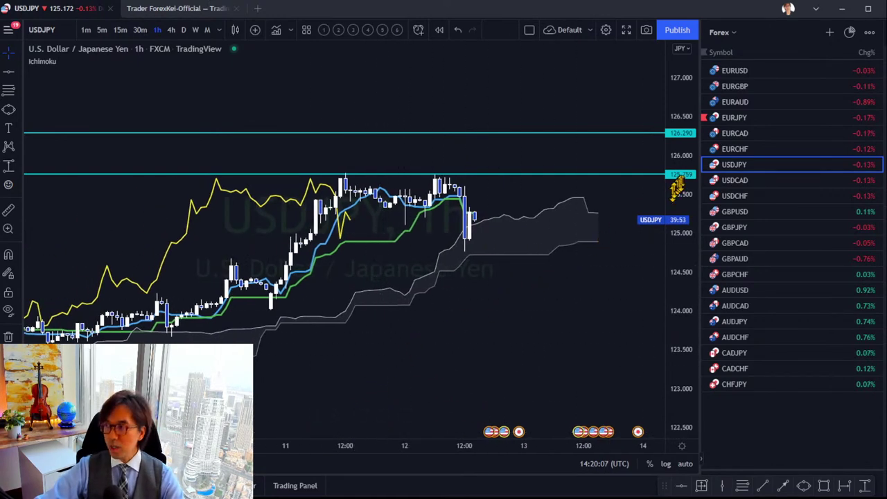
{"action": "left_click", "coordinate": [704, 166]}
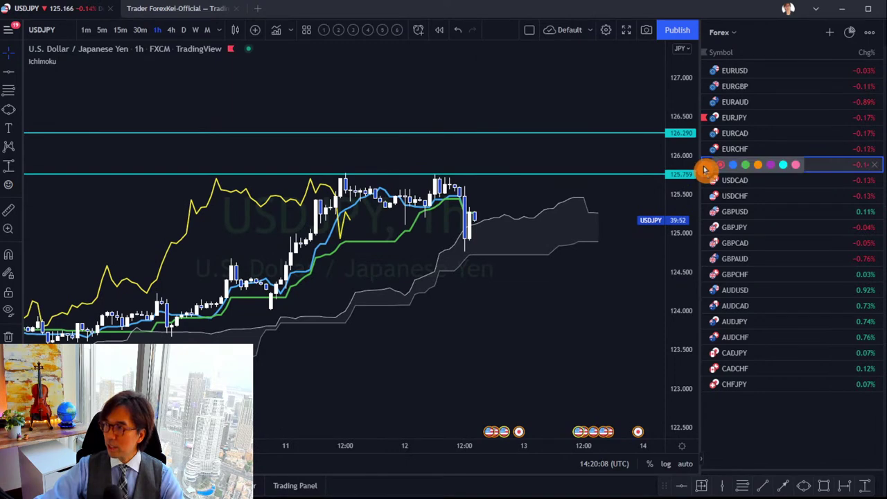
{"action": "left_click", "coordinate": [182, 30]}
{"action": "left_click_drag", "start_coordinate": [556, 229], "coordinate": [483, 188]}
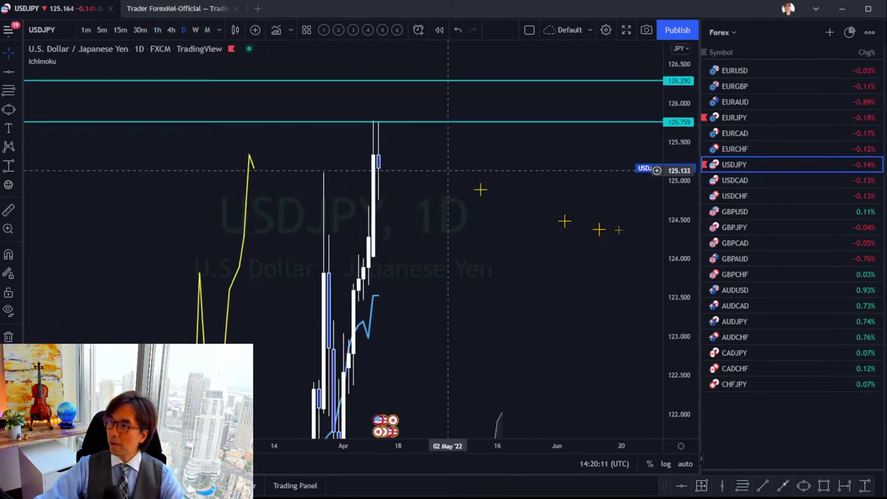
{"action": "left_click_drag", "start_coordinate": [693, 149], "coordinate": [693, 201]}
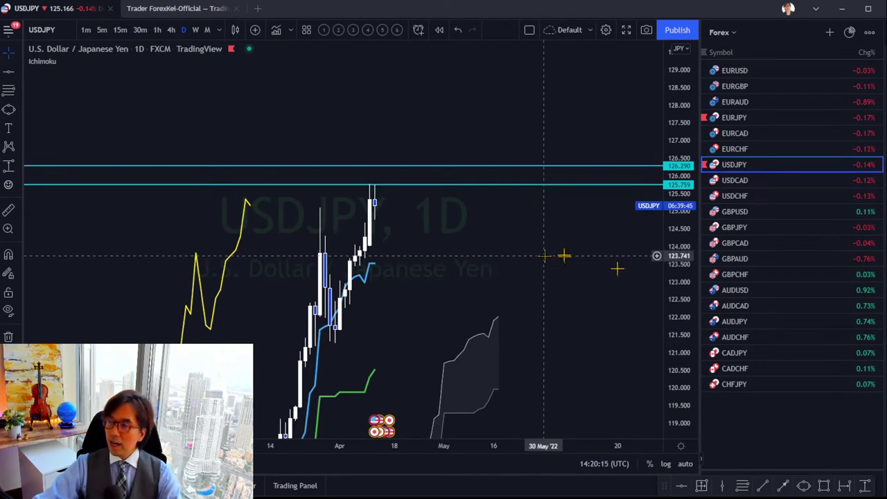
- Open the GBPJPY daily chart, sketch flat arrows at the cloud and green line plus a falling arrow from the latest candle, and clear them
{"action": "left_click", "coordinate": [800, 226]}
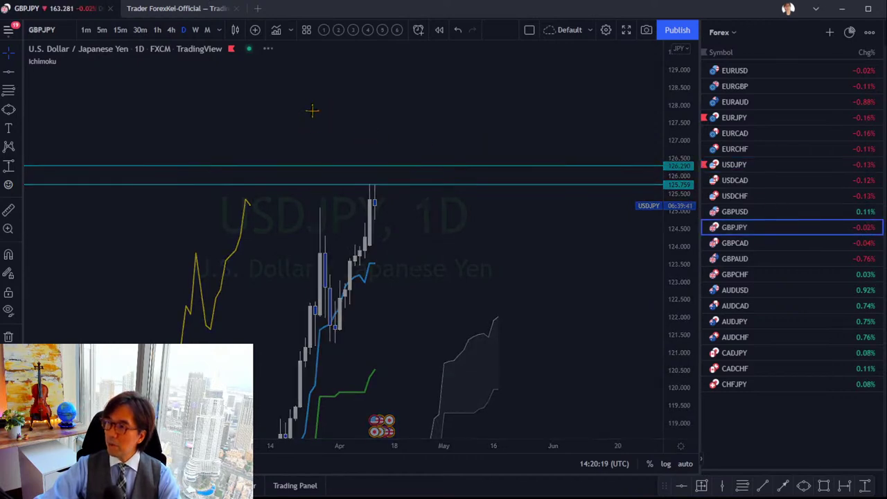
{"action": "left_click_drag", "start_coordinate": [474, 141], "coordinate": [537, 164]}
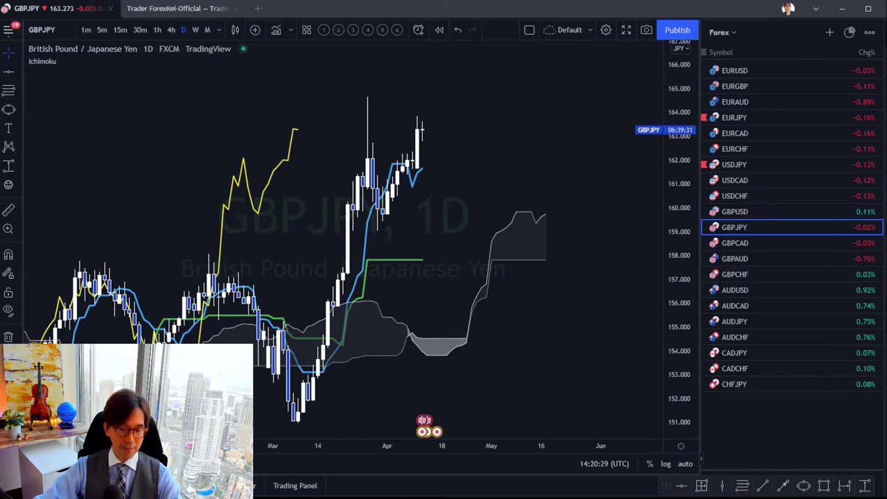
{"action": "left_click_drag", "start_coordinate": [526, 233], "coordinate": [586, 229]}
{"action": "left_click_drag", "start_coordinate": [386, 273], "coordinate": [419, 278]}
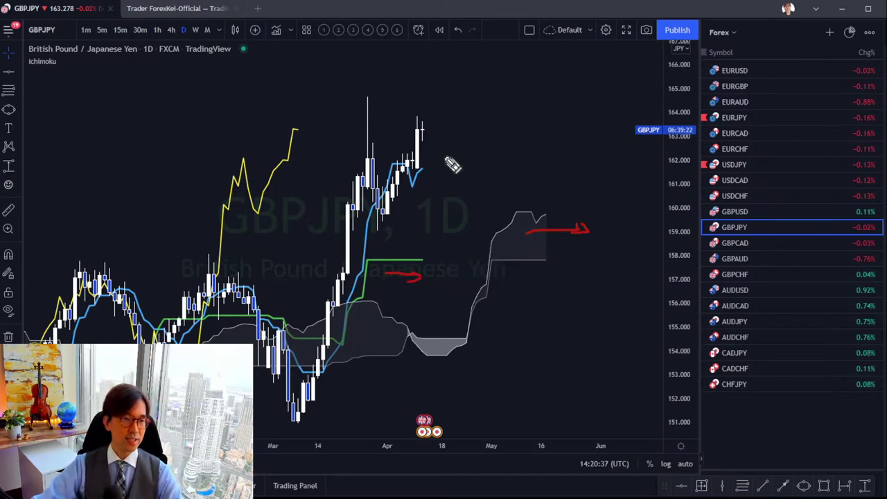
{"action": "mouse_move", "coordinate": [422, 129]}
{"action": "left_mouse_down"}
{"action": "mouse_move", "coordinate": [484, 234]}
{"action": "mouse_move", "coordinate": [475, 234]}
{"action": "left_mouse_up"}
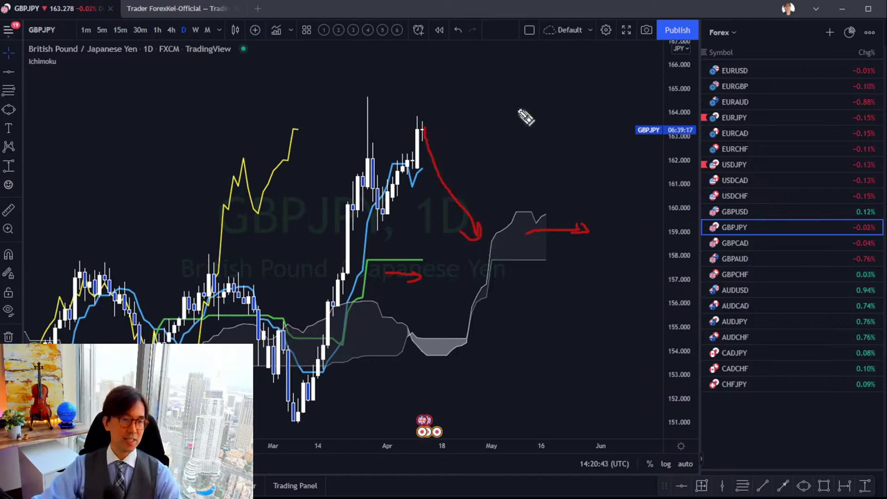
{"action": "key", "text": "Escape"}
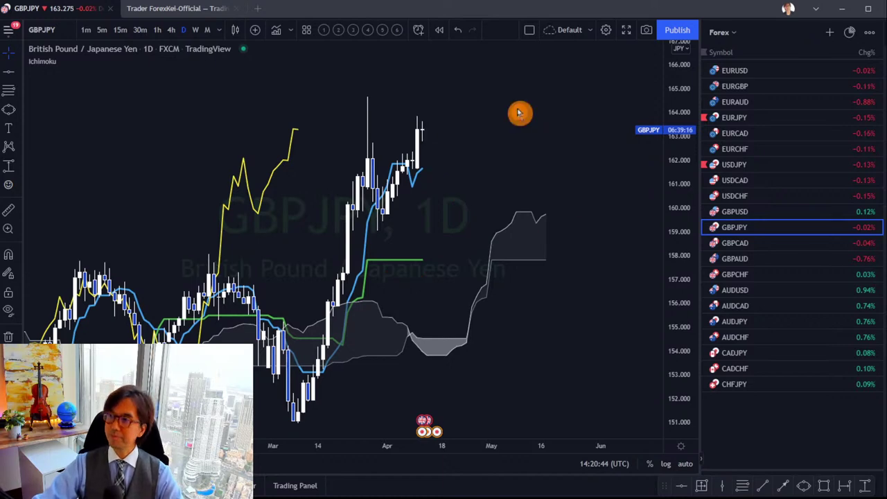
- Examine GBPJPY's candles, green line and cloud on the 4-hour chart, and return to the daily timeframe
{"action": "left_click", "coordinate": [173, 30]}
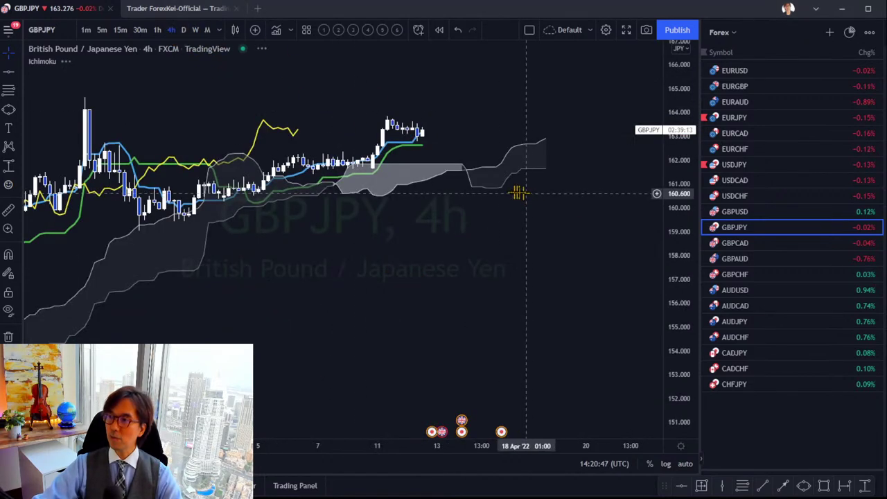
{"action": "left_click_drag", "start_coordinate": [663, 296], "coordinate": [663, 333]}
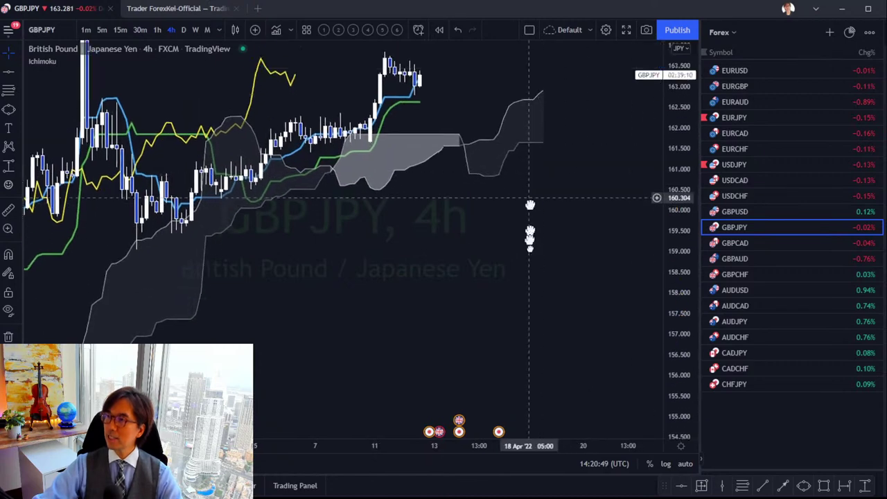
{"action": "left_click_drag", "start_coordinate": [529, 204], "coordinate": [527, 261]}
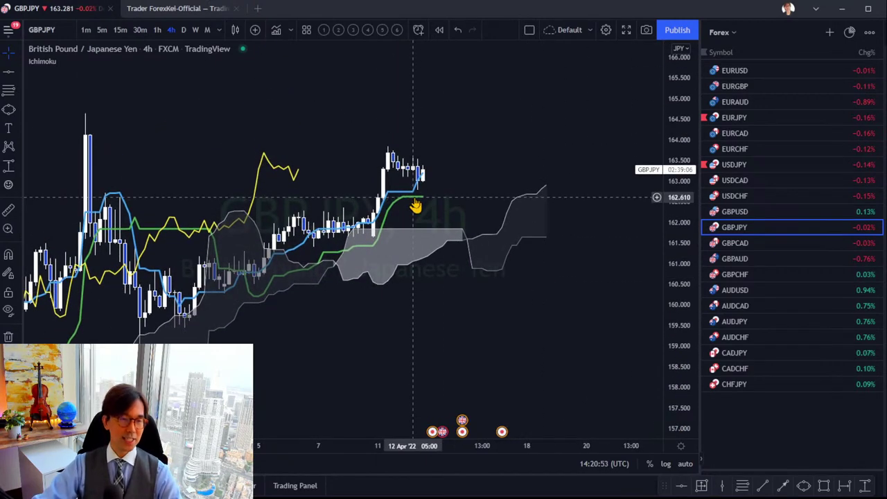
{"action": "scroll", "coordinate": [430, 198], "scroll_direction": "right", "scroll_amount": 2}
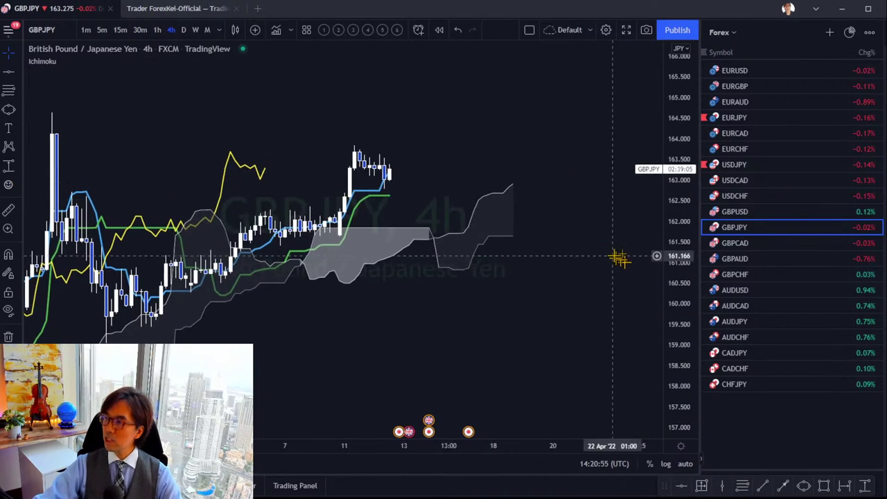
{"action": "left_click", "coordinate": [183, 30]}
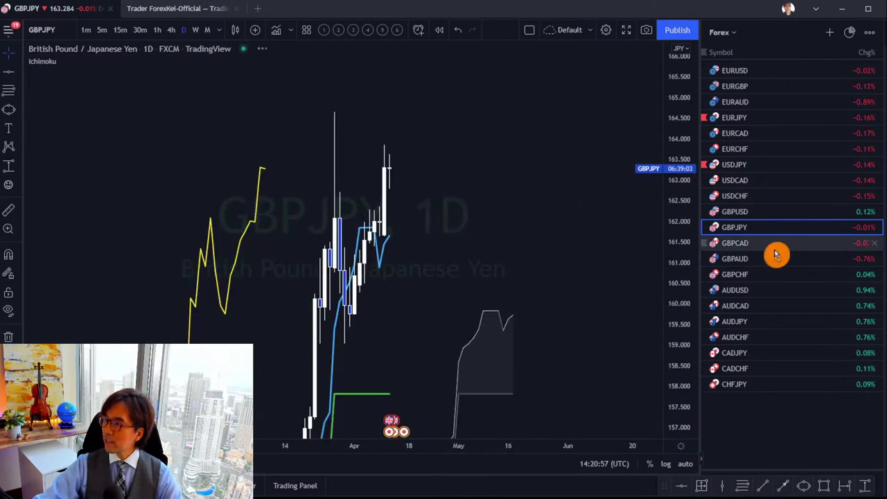
- Open the AUDJPY daily chart and sketch short arrows above the future cloud's end and below the green line's end
{"action": "left_click", "coordinate": [766, 322]}
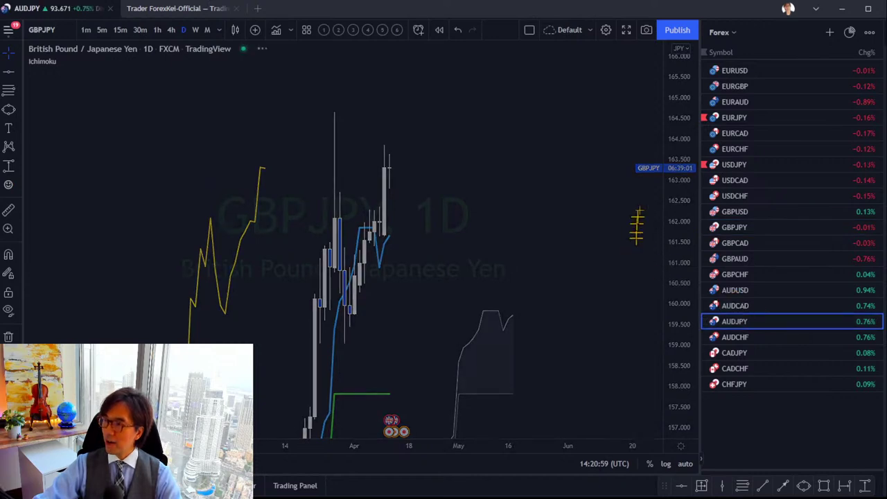
{"action": "left_click_drag", "start_coordinate": [554, 205], "coordinate": [524, 251]}
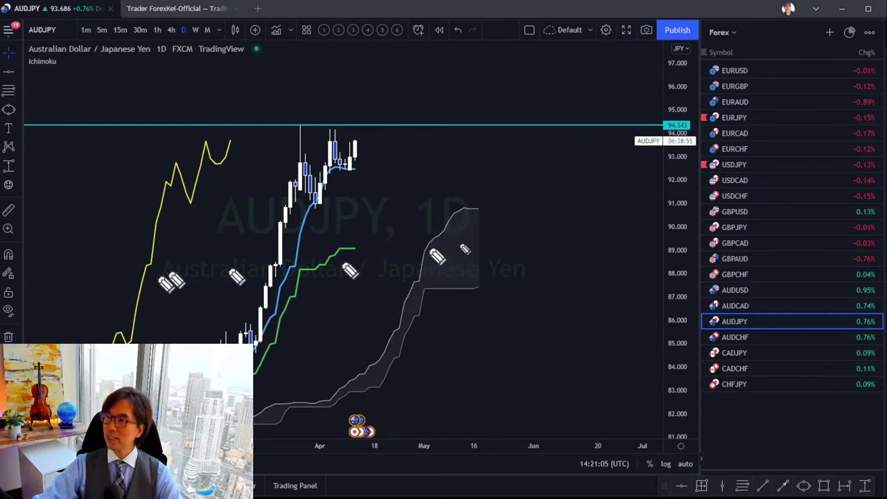
{"action": "left_click_drag", "start_coordinate": [466, 203], "coordinate": [490, 202]}
{"action": "left_click_drag", "start_coordinate": [341, 267], "coordinate": [367, 265]}
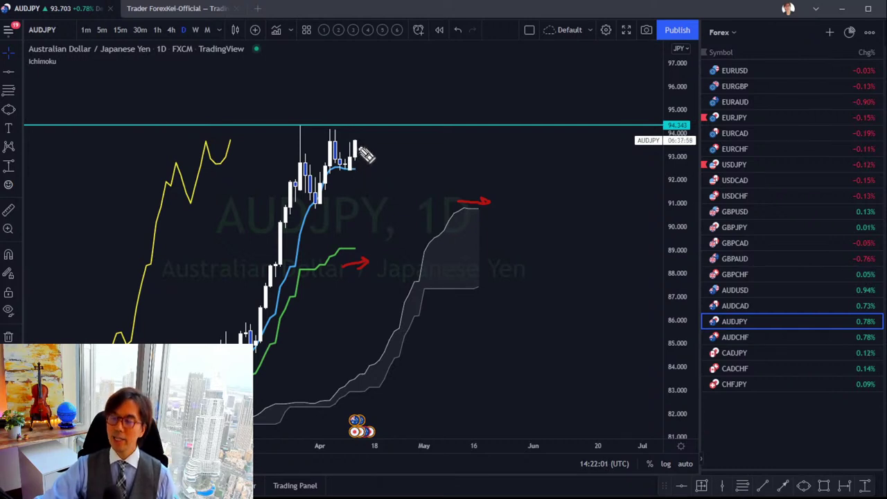
- Sketch two falling paths from AUDJPY's latest candle, one reaching an extension of the green line, and clear the sketches
{"action": "mouse_move", "coordinate": [362, 149]}
{"action": "left_mouse_down"}
{"action": "mouse_move", "coordinate": [398, 243]}
{"action": "mouse_move", "coordinate": [376, 255]}
{"action": "mouse_move", "coordinate": [398, 247]}
{"action": "left_mouse_up"}
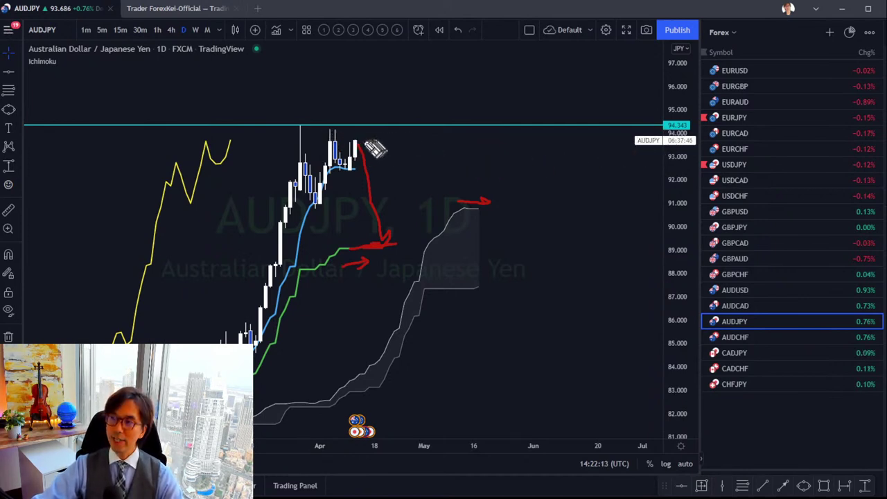
{"action": "mouse_move", "coordinate": [354, 144]}
{"action": "left_mouse_down"}
{"action": "mouse_move", "coordinate": [374, 137]}
{"action": "mouse_move", "coordinate": [416, 186]}
{"action": "left_mouse_up"}
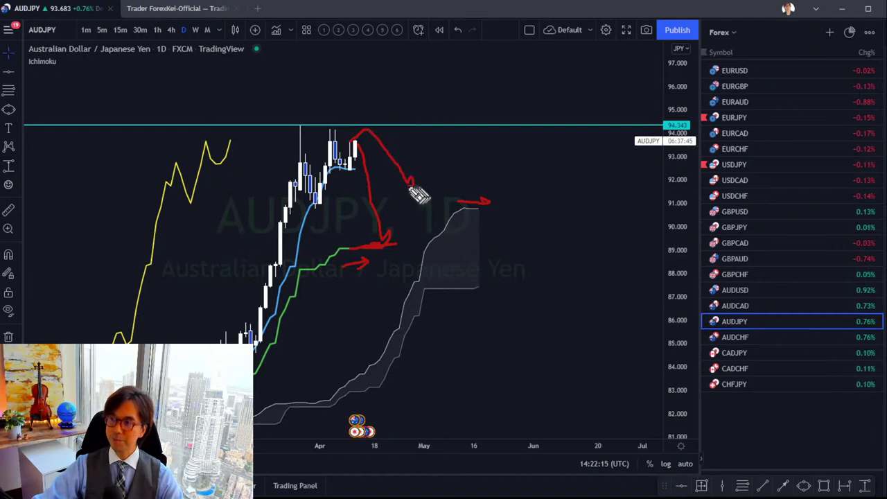
{"action": "left_click", "coordinate": [445, 81]}
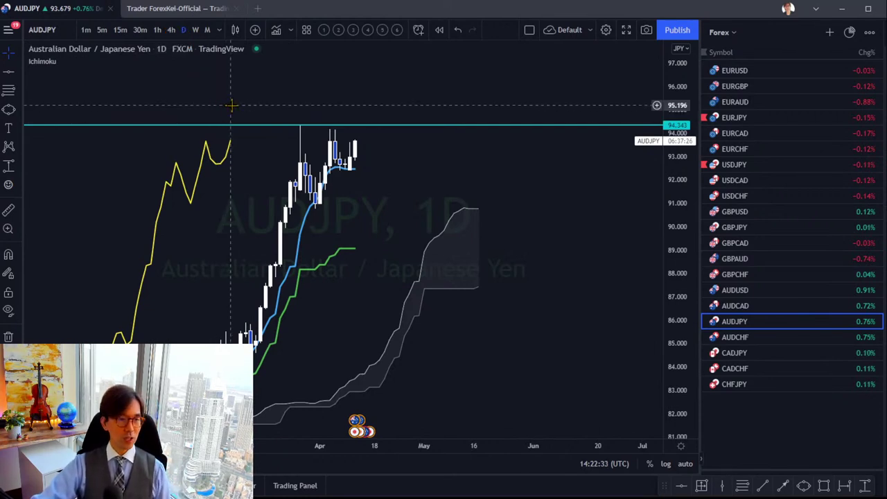
- Switch AUDJPY to the 4-hour chart and stretch the price scale around the recent candles and cloud
{"action": "left_click", "coordinate": [171, 30]}
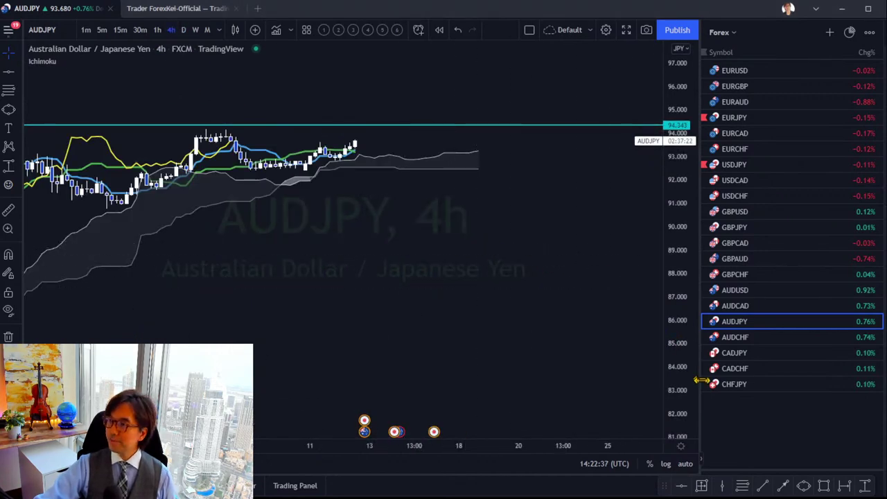
{"action": "left_click_drag", "start_coordinate": [683, 374], "coordinate": [666, 156]}
{"action": "left_click_drag", "start_coordinate": [513, 122], "coordinate": [564, 396]}
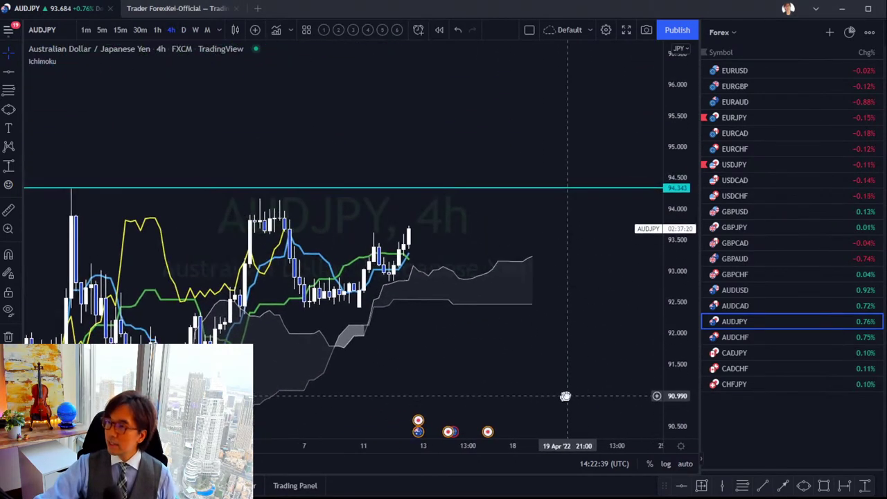
{"action": "left_click_drag", "start_coordinate": [693, 346], "coordinate": [675, 260]}
{"action": "left_click_drag", "start_coordinate": [614, 307], "coordinate": [557, 288]}
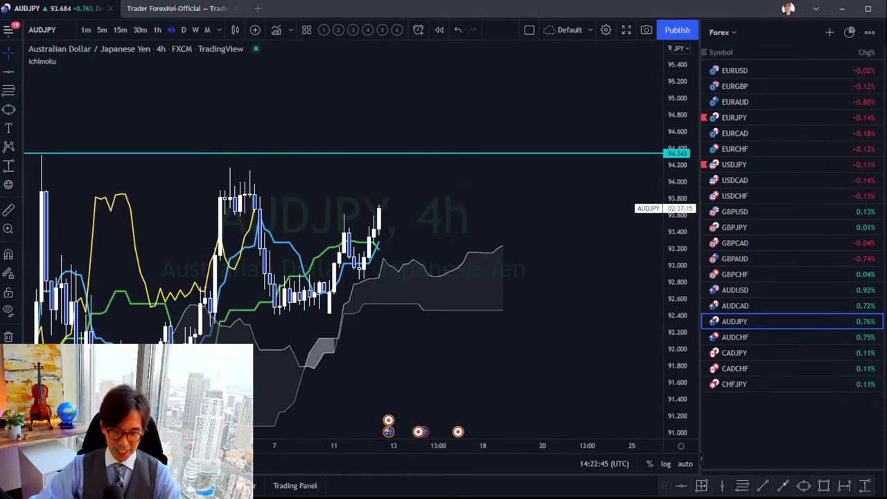
- Sketch a rising arrow along the future cloud, circle the end of the yellow lagging line, and clear the sketches
{"action": "left_click_drag", "start_coordinate": [462, 284], "coordinate": [539, 248]}
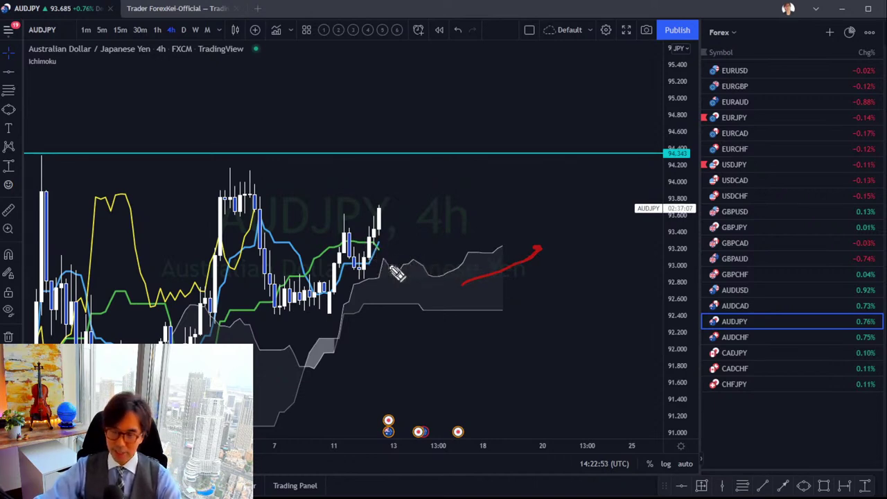
{"action": "mouse_move", "coordinate": [262, 231]}
{"action": "left_mouse_down"}
{"action": "mouse_move", "coordinate": [262, 202]}
{"action": "mouse_move", "coordinate": [257, 223]}
{"action": "left_mouse_up"}
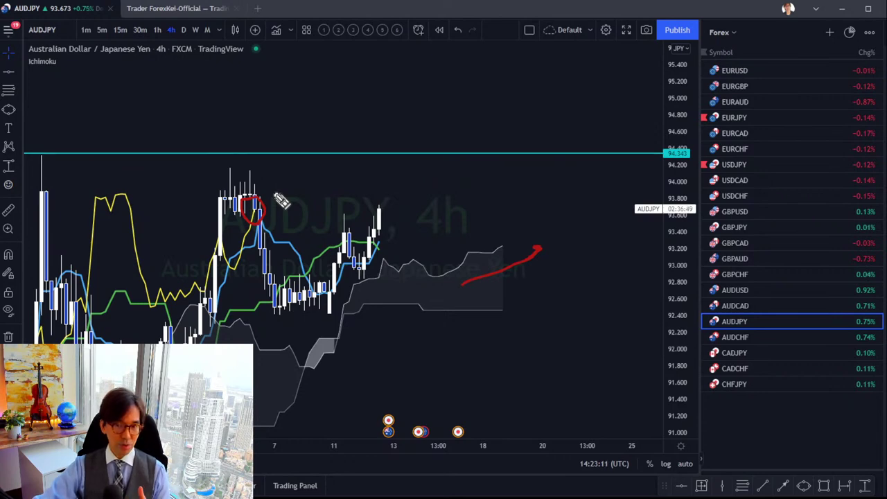
{"action": "left_click", "coordinate": [262, 215]}
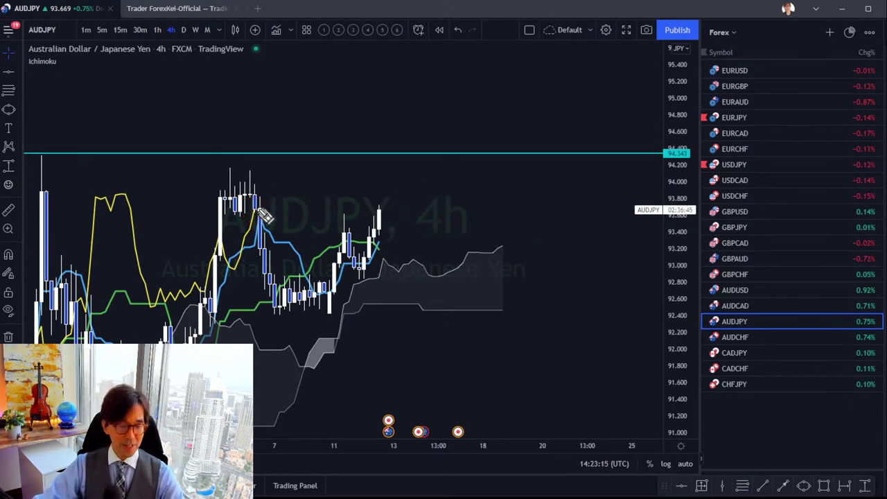
- Sketch falling arrows from the lagging line's end and the latest candle, plus a rising arrow along the lagging line
{"action": "mouse_move", "coordinate": [263, 216]}
{"action": "left_mouse_down"}
{"action": "mouse_move", "coordinate": [269, 261]}
{"action": "mouse_move", "coordinate": [257, 263]}
{"action": "left_mouse_up"}
{"action": "mouse_move", "coordinate": [380, 208]}
{"action": "left_mouse_down"}
{"action": "mouse_move", "coordinate": [384, 252]}
{"action": "mouse_move", "coordinate": [389, 241]}
{"action": "left_mouse_up"}
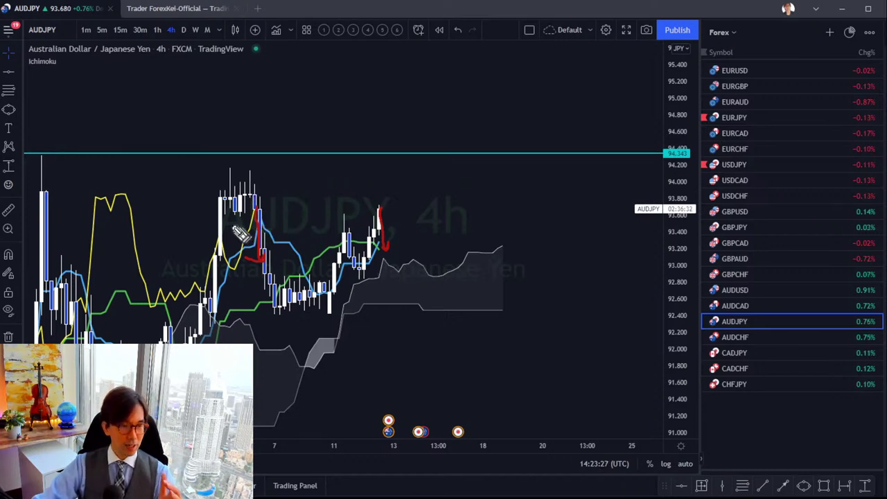
{"action": "left_click_drag", "start_coordinate": [244, 234], "coordinate": [277, 188]}
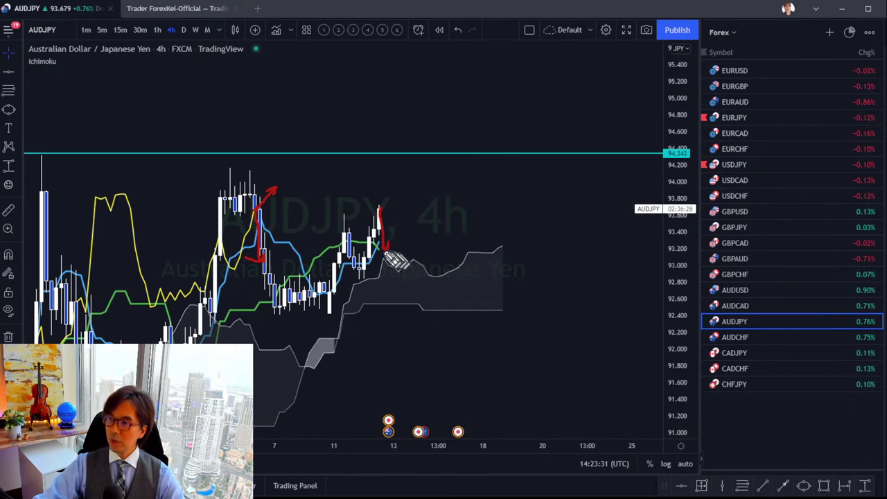
- Extend the falling arrow from AUDJPY's latest candle with a rising rebound arrow above the cloud, and clear the sketches
{"action": "mouse_move", "coordinate": [386, 253]}
{"action": "left_mouse_down"}
{"action": "mouse_move", "coordinate": [418, 236]}
{"action": "mouse_move", "coordinate": [409, 234]}
{"action": "mouse_move", "coordinate": [419, 242]}
{"action": "left_mouse_up"}
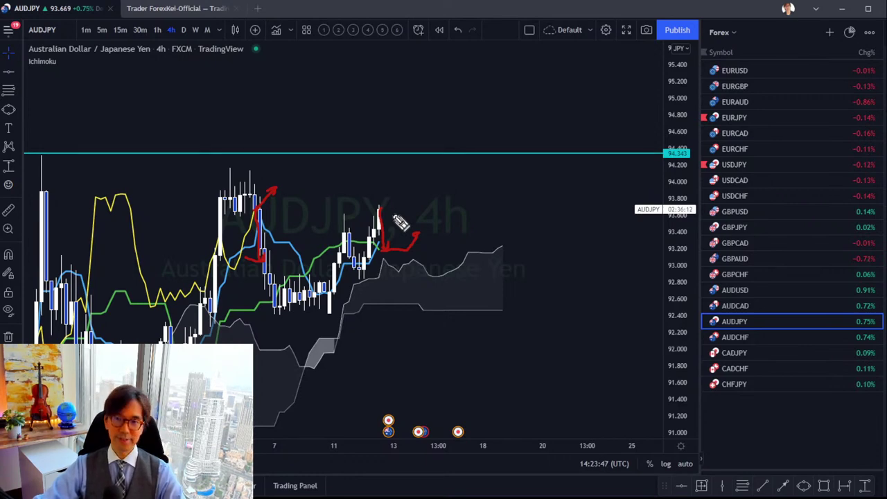
{"action": "key", "text": "Escape"}
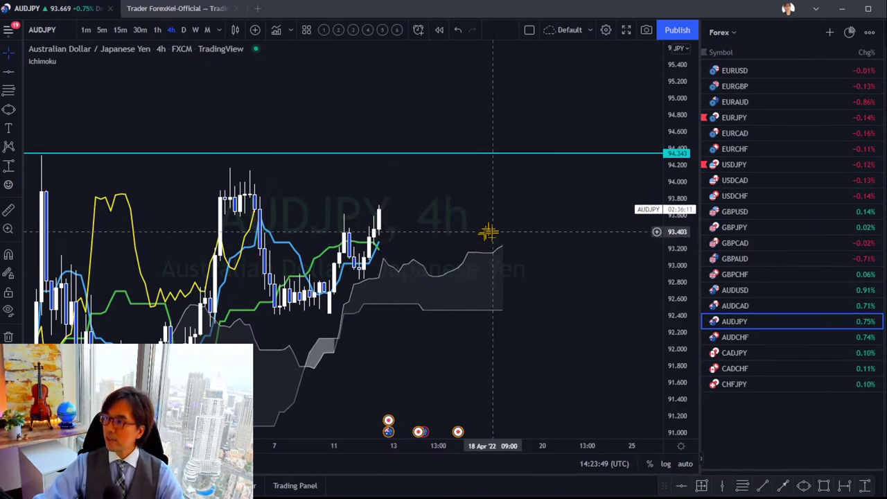
- Switch AUDJPY to the daily chart and compress the price scale so the candles, Ichimoku lines and future cloud fit in view
{"action": "left_click", "coordinate": [183, 30]}
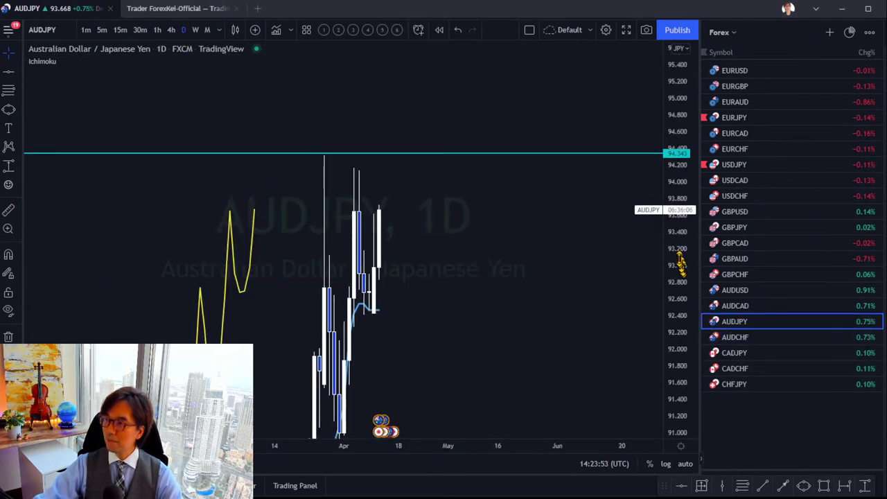
{"action": "left_click_drag", "start_coordinate": [683, 257], "coordinate": [670, 401]}
{"action": "left_click_drag", "start_coordinate": [568, 316], "coordinate": [552, 217]}
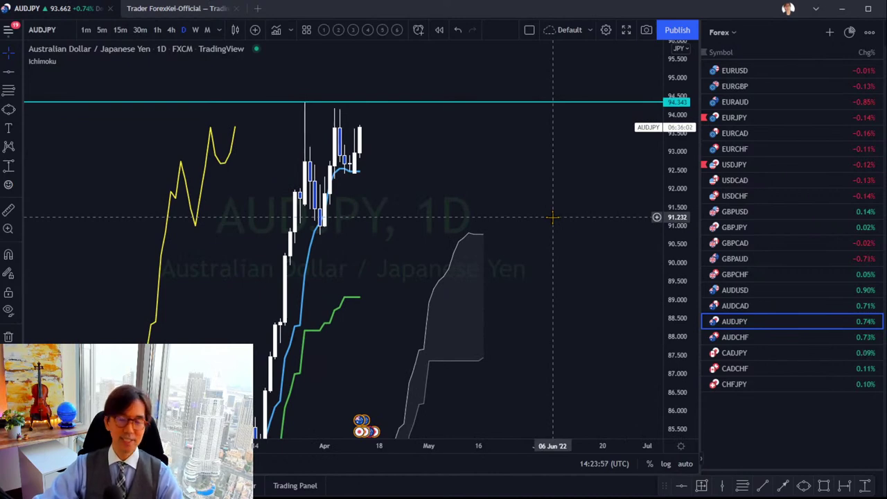
{"action": "left_click_drag", "start_coordinate": [515, 214], "coordinate": [531, 221]}
{"action": "left_click_drag", "start_coordinate": [656, 175], "coordinate": [673, 260]}
{"action": "left_click_drag", "start_coordinate": [435, 232], "coordinate": [445, 241]}
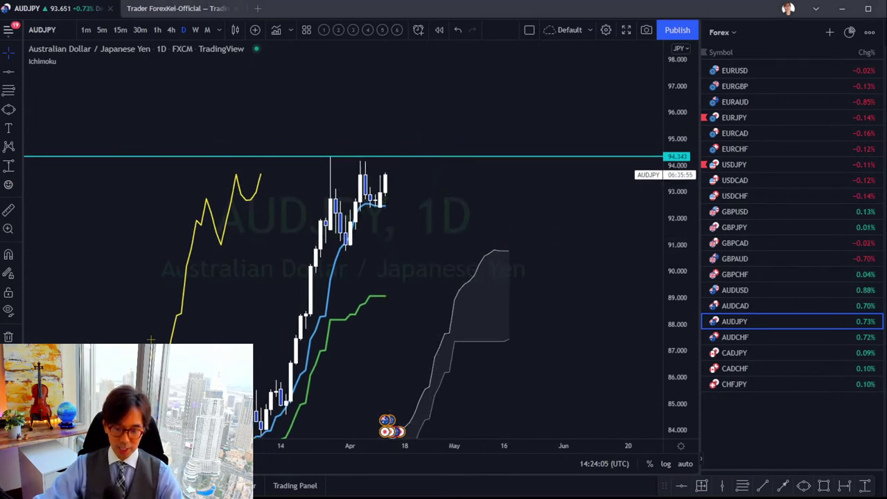
- Sketch a rising arrow labelled B from the latest candle past the 94.343 line, underline USDJPY and EURJPY in the watchlist, and clear the sketches
{"action": "mouse_move", "coordinate": [385, 178]}
{"action": "left_mouse_down"}
{"action": "mouse_move", "coordinate": [406, 128]}
{"action": "mouse_move", "coordinate": [393, 131]}
{"action": "left_mouse_up"}
{"action": "mouse_move", "coordinate": [419, 113]}
{"action": "left_mouse_down"}
{"action": "mouse_move", "coordinate": [420, 128]}
{"action": "mouse_move", "coordinate": [435, 119]}
{"action": "mouse_move", "coordinate": [420, 130]}
{"action": "left_mouse_up"}
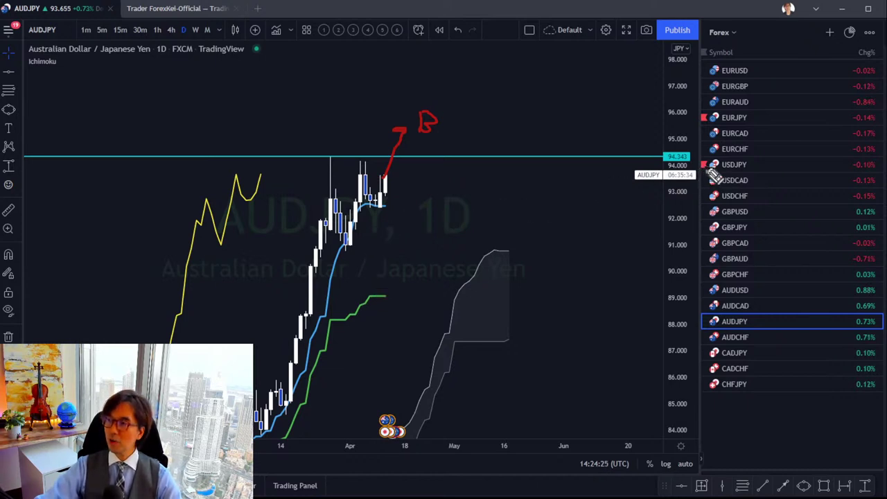
{"action": "left_click_drag", "start_coordinate": [709, 169], "coordinate": [748, 167]}
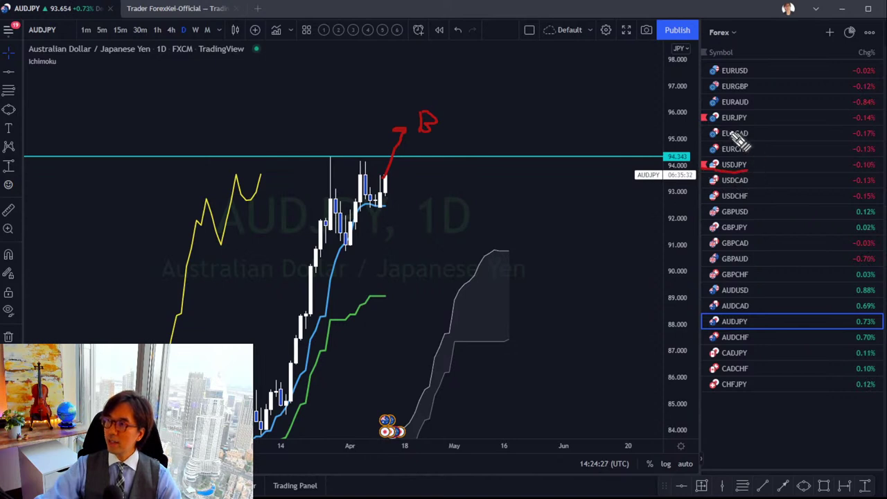
{"action": "left_click_drag", "start_coordinate": [713, 126], "coordinate": [755, 126]}
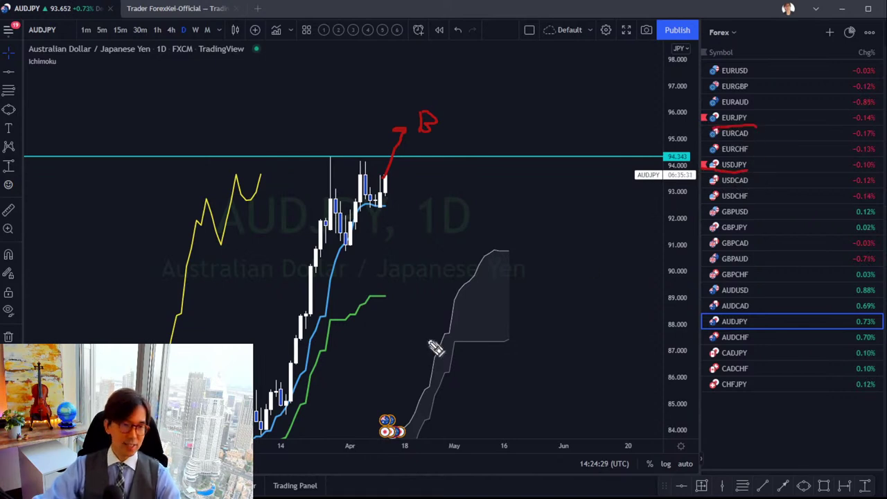
{"action": "key", "text": "Escape"}
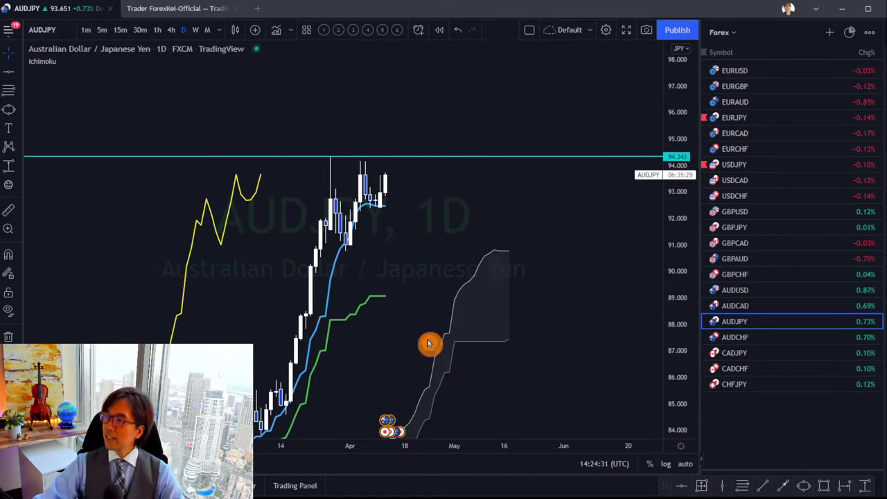
- Open the CADJPY daily chart and reposition it to show the recent candles and the future cloud
{"action": "left_click_drag", "start_coordinate": [600, 307], "coordinate": [586, 293]}
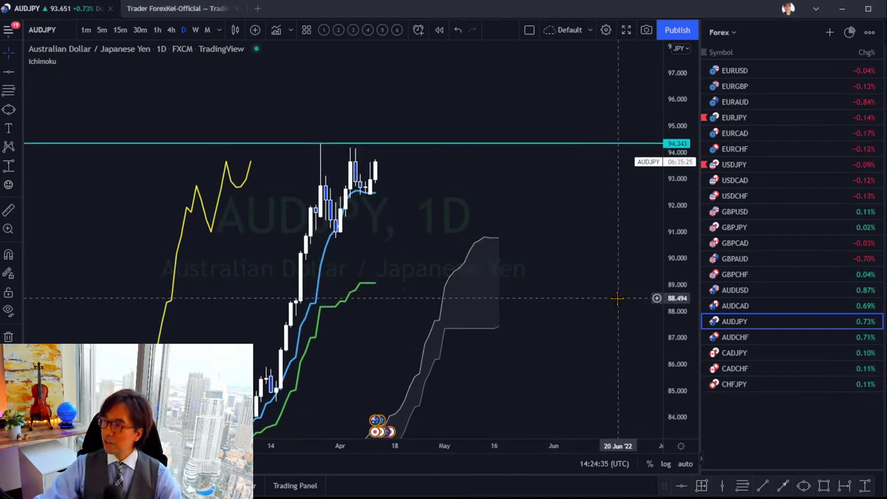
{"action": "left_click", "coordinate": [754, 353]}
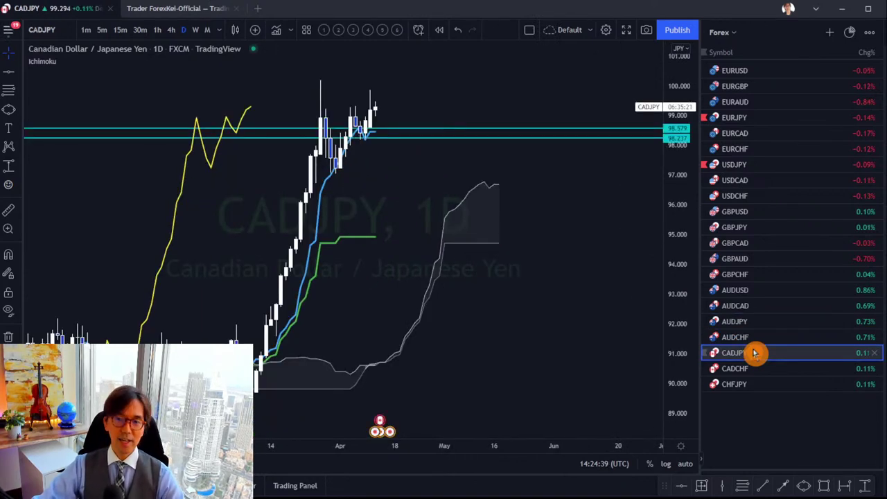
{"action": "left_click_drag", "start_coordinate": [460, 349], "coordinate": [467, 388]}
{"action": "left_click_drag", "start_coordinate": [482, 343], "coordinate": [498, 338]}
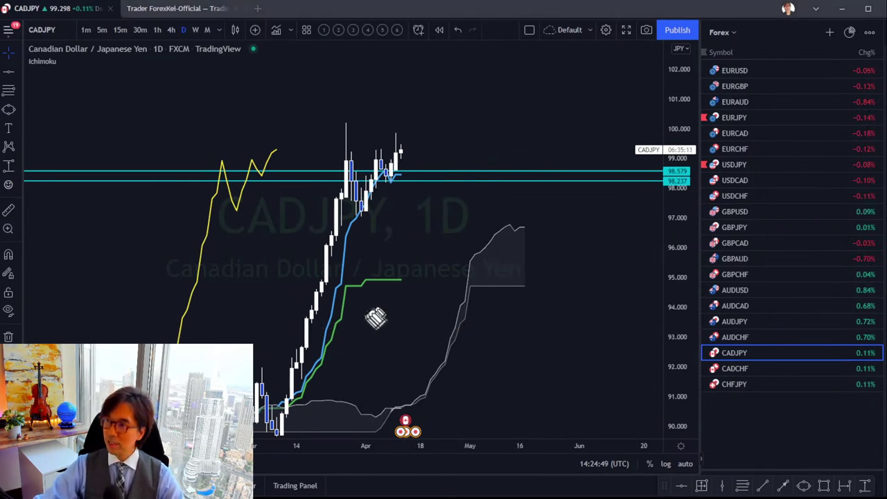
- Sketch flat arrows by the green line and future cloud, plus rising and falling arrows from CADJPY's latest candle, and clear them
{"action": "mouse_move", "coordinate": [381, 294]}
{"action": "left_mouse_down"}
{"action": "mouse_move", "coordinate": [416, 294]}
{"action": "mouse_move", "coordinate": [410, 300]}
{"action": "left_mouse_up"}
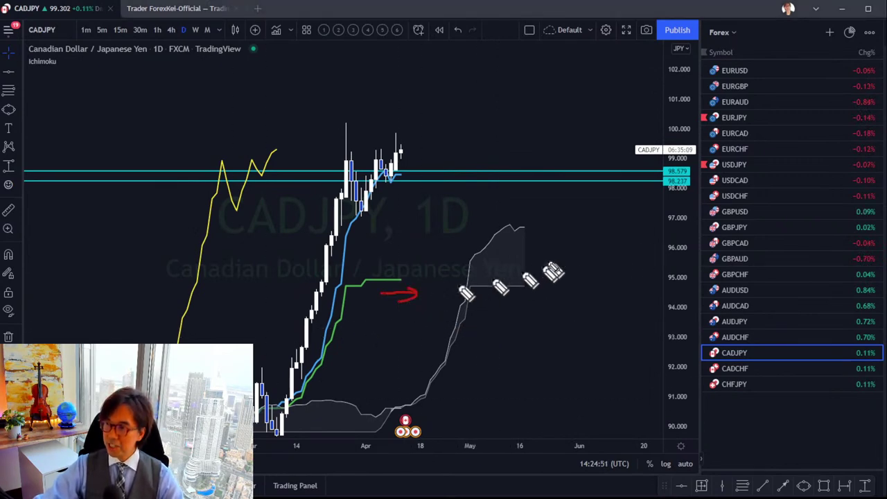
{"action": "mouse_move", "coordinate": [516, 252]}
{"action": "left_mouse_down"}
{"action": "mouse_move", "coordinate": [556, 250]}
{"action": "mouse_move", "coordinate": [547, 258]}
{"action": "left_mouse_up"}
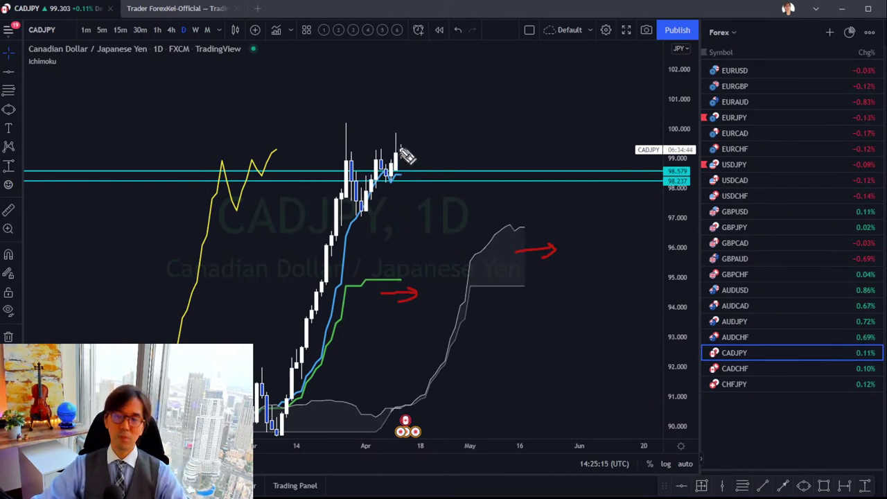
{"action": "mouse_move", "coordinate": [400, 147]}
{"action": "left_mouse_down"}
{"action": "mouse_move", "coordinate": [434, 101]}
{"action": "mouse_move", "coordinate": [437, 109]}
{"action": "left_mouse_up"}
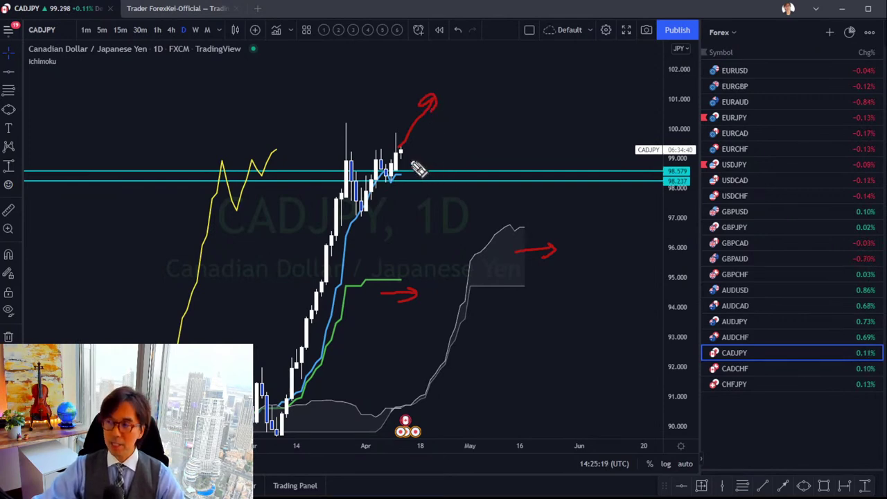
{"action": "mouse_move", "coordinate": [402, 148]}
{"action": "left_mouse_down"}
{"action": "mouse_move", "coordinate": [424, 244]}
{"action": "mouse_move", "coordinate": [441, 259]}
{"action": "mouse_move", "coordinate": [432, 263]}
{"action": "left_mouse_up"}
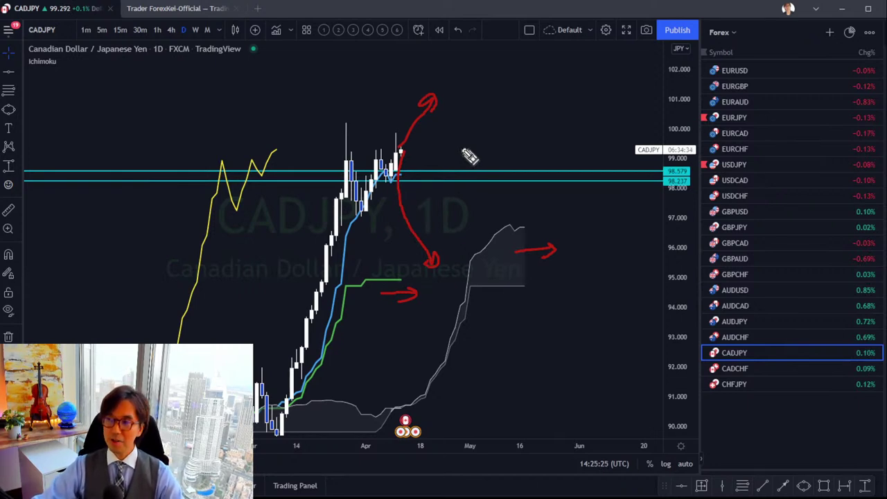
{"action": "key", "text": "e"}
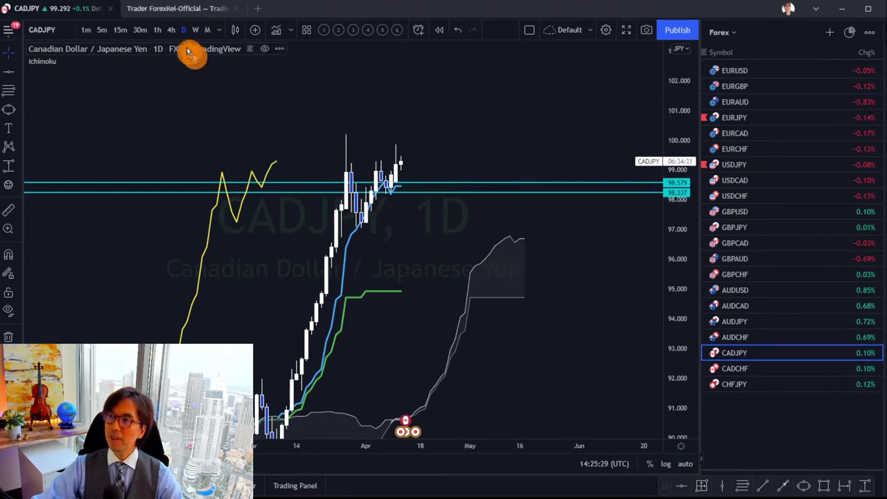
- On CADJPY's 4-hour chart, sketch arrows along the future cloud and under the green line, and circle the yellow lagging line's end
{"action": "left_click", "coordinate": [172, 30]}
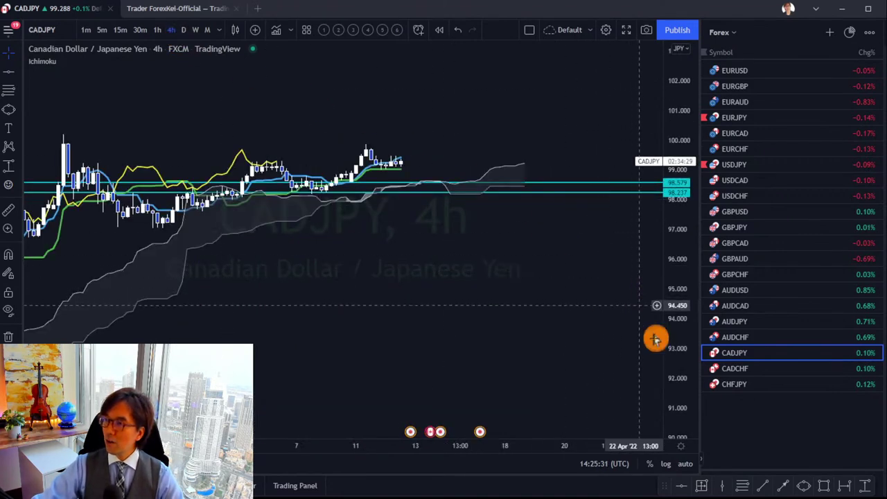
{"action": "left_click_drag", "start_coordinate": [673, 372], "coordinate": [398, 161]}
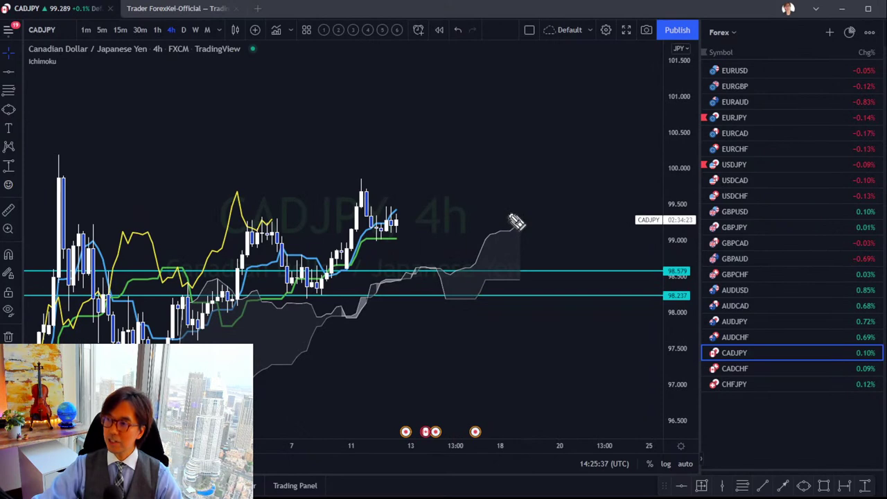
{"action": "left_click_drag", "start_coordinate": [472, 238], "coordinate": [512, 200]}
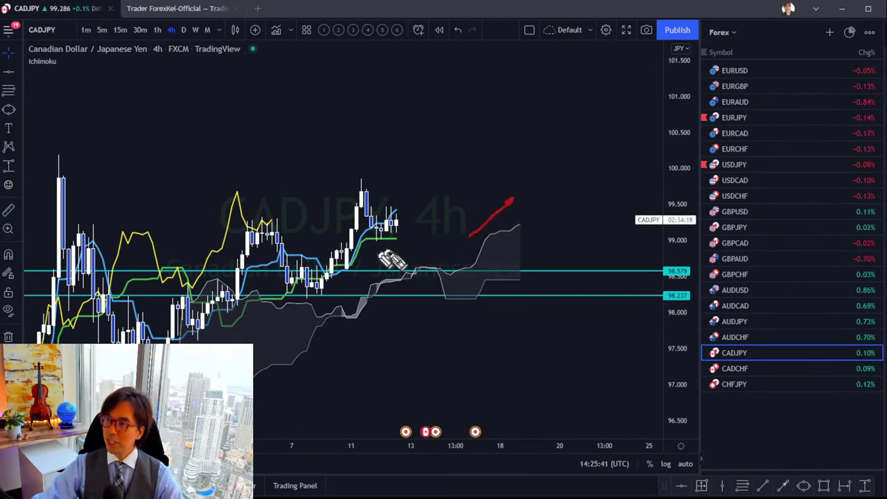
{"action": "left_click_drag", "start_coordinate": [374, 252], "coordinate": [407, 260]}
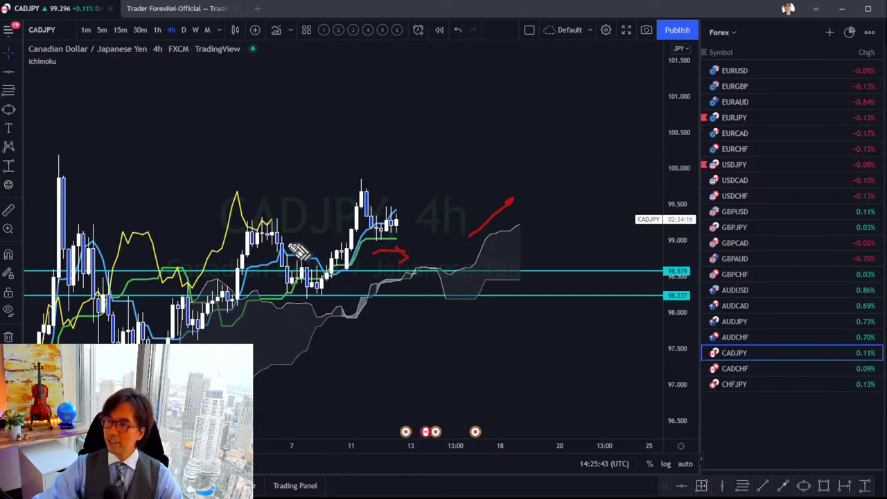
{"action": "left_click_drag", "start_coordinate": [274, 201], "coordinate": [284, 235]}
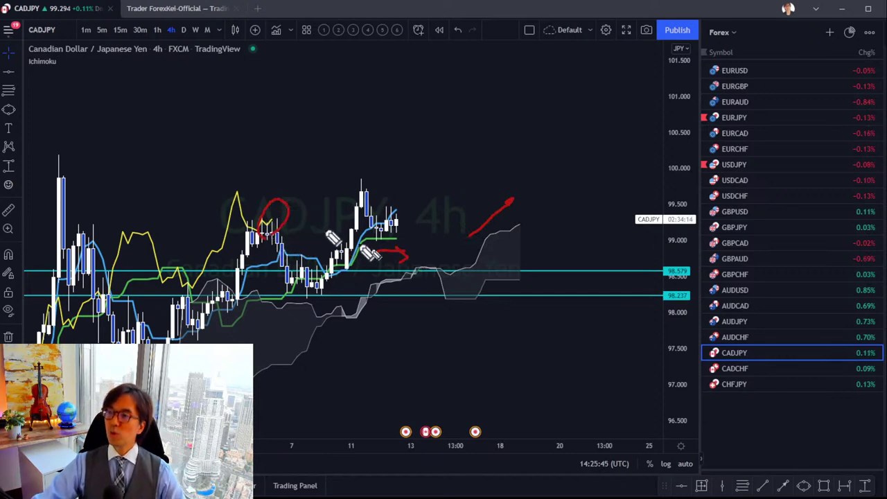
- Sketch rising arrows from the green line, the lagging line and the latest candle, label the last one B, and clear all sketches
{"action": "left_click_drag", "start_coordinate": [400, 240], "coordinate": [431, 230]}
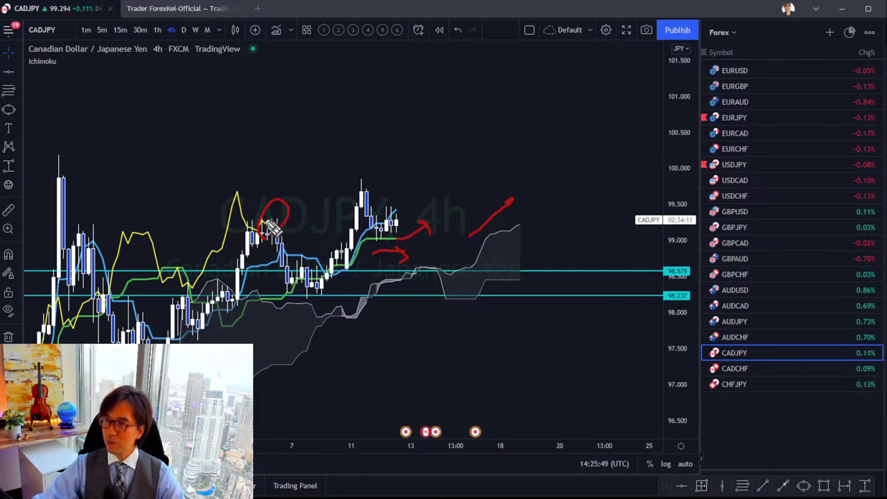
{"action": "left_click_drag", "start_coordinate": [271, 236], "coordinate": [299, 196]}
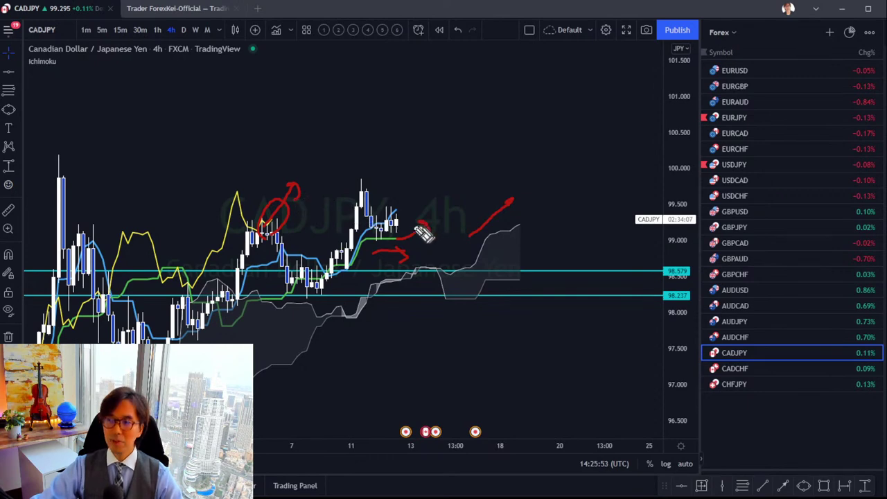
{"action": "mouse_move", "coordinate": [405, 222]}
{"action": "left_mouse_down"}
{"action": "mouse_move", "coordinate": [422, 196]}
{"action": "mouse_move", "coordinate": [447, 206]}
{"action": "mouse_move", "coordinate": [457, 196]}
{"action": "mouse_move", "coordinate": [454, 210]}
{"action": "left_mouse_up"}
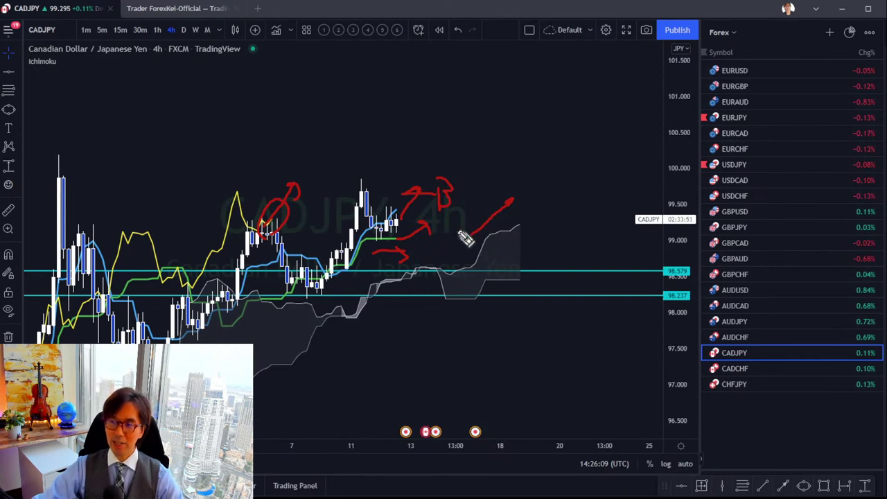
{"action": "key", "text": "e"}
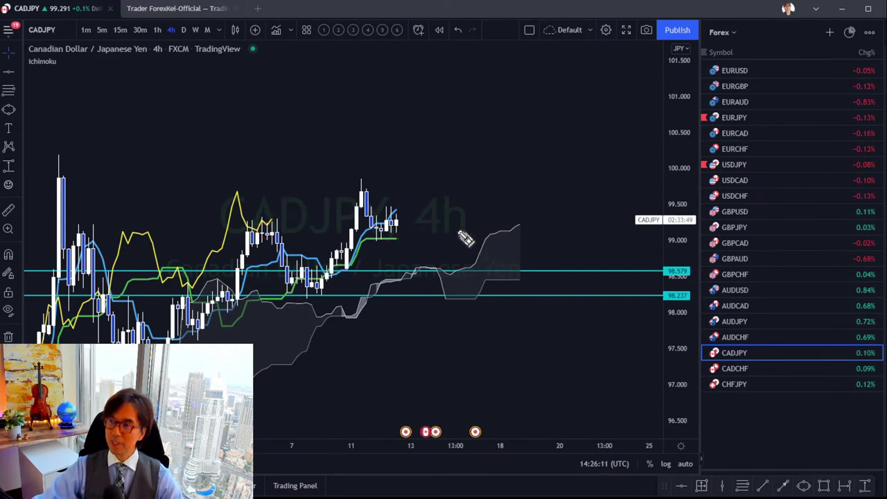
- Sketch rising and falling arrows from the lagging line's end and a rising arrow from CADJPY's latest candle
{"action": "left_click_drag", "start_coordinate": [415, 188], "coordinate": [491, 170]}
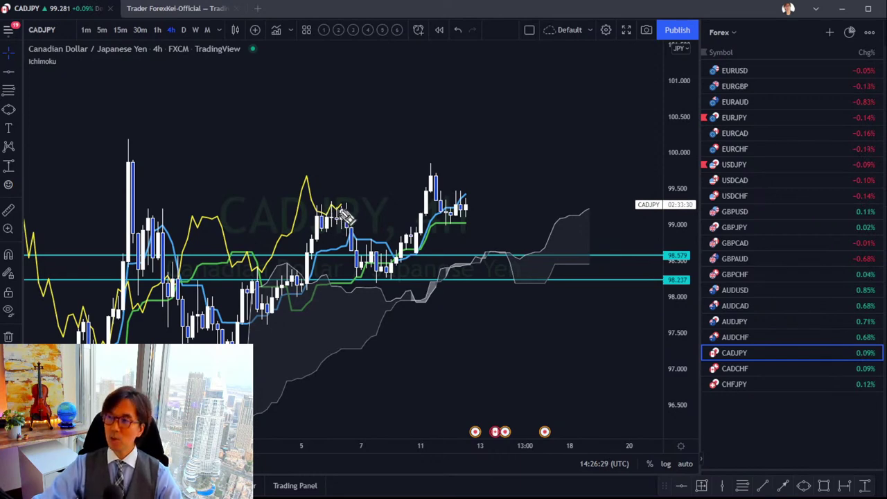
{"action": "left_click_drag", "start_coordinate": [339, 206], "coordinate": [374, 166]}
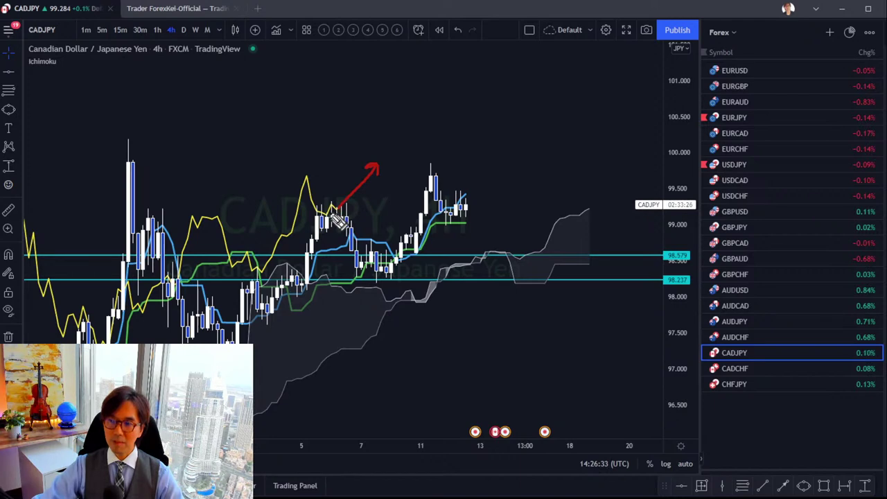
{"action": "mouse_move", "coordinate": [317, 210]}
{"action": "left_mouse_down"}
{"action": "mouse_move", "coordinate": [326, 223]}
{"action": "mouse_move", "coordinate": [336, 209]}
{"action": "mouse_move", "coordinate": [367, 257]}
{"action": "left_mouse_up"}
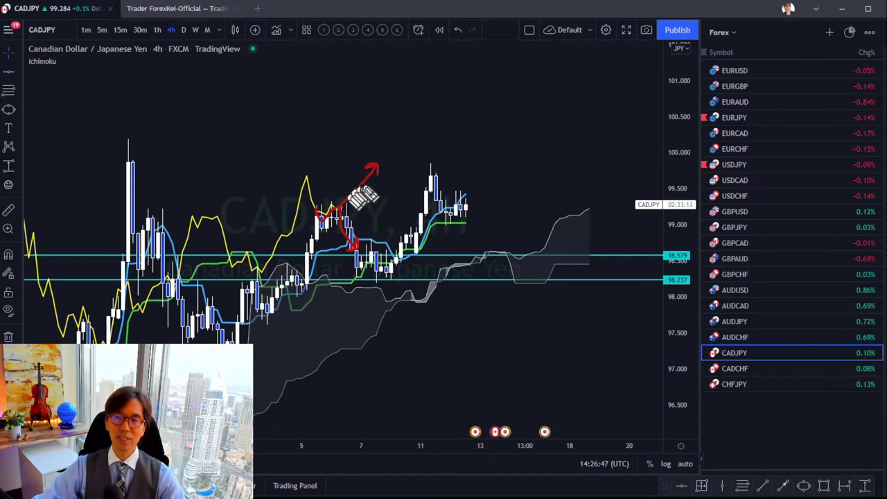
{"action": "mouse_move", "coordinate": [465, 206]}
{"action": "left_mouse_down"}
{"action": "mouse_move", "coordinate": [502, 156]}
{"action": "mouse_move", "coordinate": [518, 174]}
{"action": "left_mouse_up"}
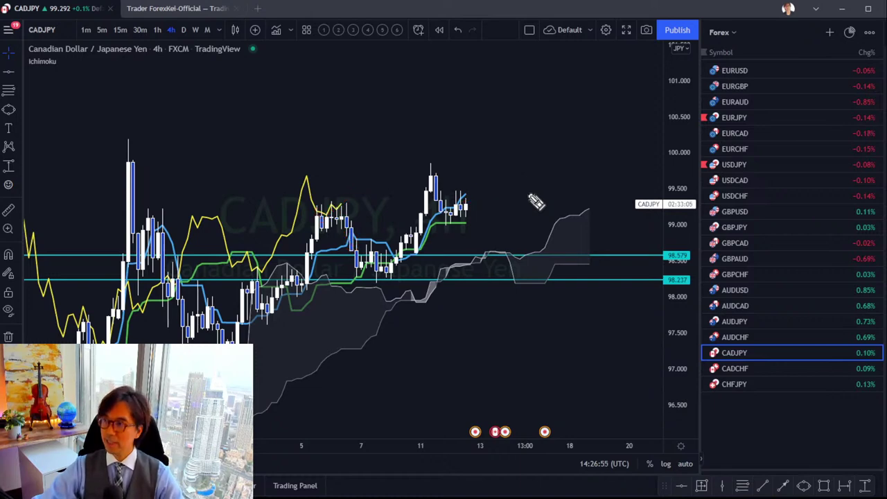
- Circle the earlier swing where the lagging line meets the candles, sketch falling and rising arrows from the line's end, and clear the sketches
{"action": "mouse_move", "coordinate": [480, 146]}
{"action": "left_mouse_down"}
{"action": "mouse_move", "coordinate": [511, 119]}
{"action": "mouse_move", "coordinate": [582, 89]}
{"action": "left_mouse_up"}
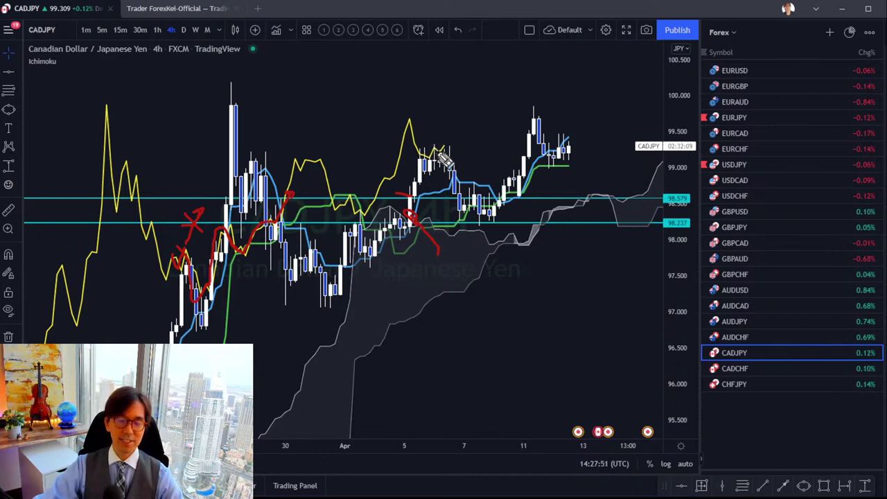
{"action": "left_click_drag", "start_coordinate": [444, 151], "coordinate": [464, 183]}
{"action": "mouse_move", "coordinate": [177, 300]}
{"action": "left_mouse_down"}
{"action": "mouse_move", "coordinate": [223, 272]}
{"action": "mouse_move", "coordinate": [201, 311]}
{"action": "left_mouse_up"}
{"action": "mouse_move", "coordinate": [449, 152]}
{"action": "left_mouse_down"}
{"action": "mouse_move", "coordinate": [470, 112]}
{"action": "mouse_move", "coordinate": [475, 124]}
{"action": "left_mouse_up"}
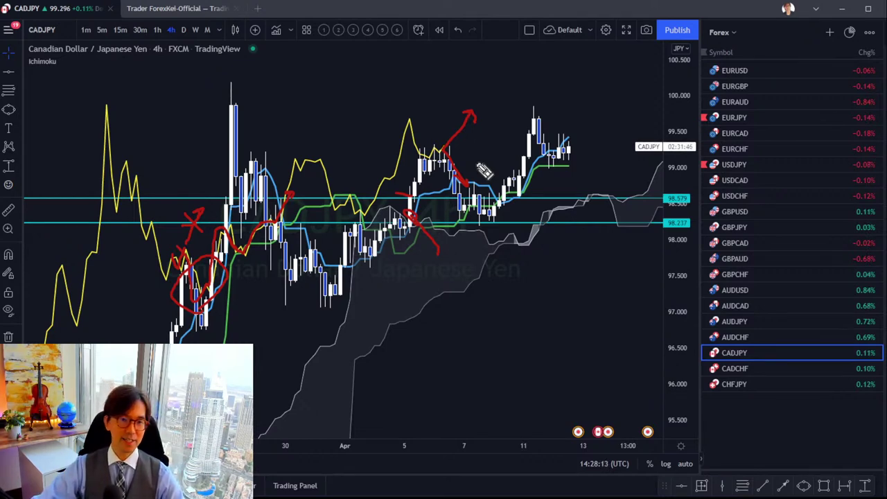
{"action": "key", "text": "Escape"}
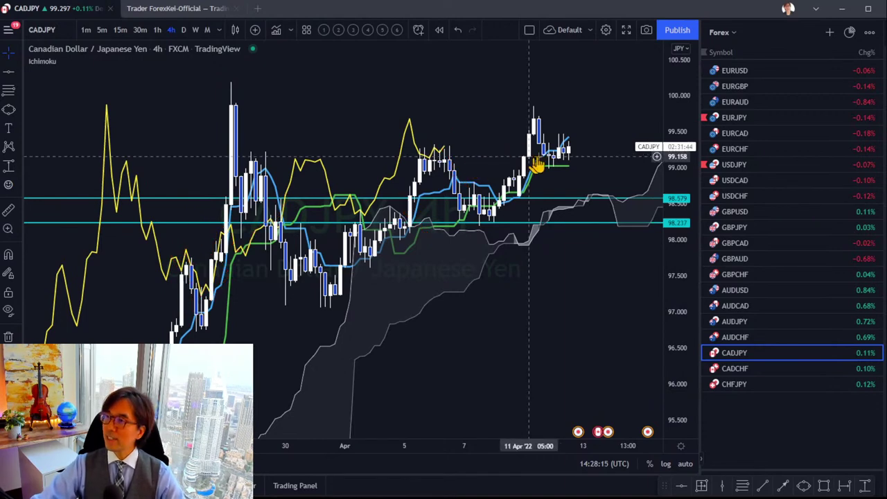
- Bring CADJPY's future cloud back into view and switch the chart to CHFJPY
{"action": "mouse_move", "coordinate": [546, 155]}
{"action": "left_mouse_down"}
{"action": "mouse_move", "coordinate": [512, 168]}
{"action": "mouse_move", "coordinate": [495, 161]}
{"action": "mouse_move", "coordinate": [459, 184]}
{"action": "left_mouse_up"}
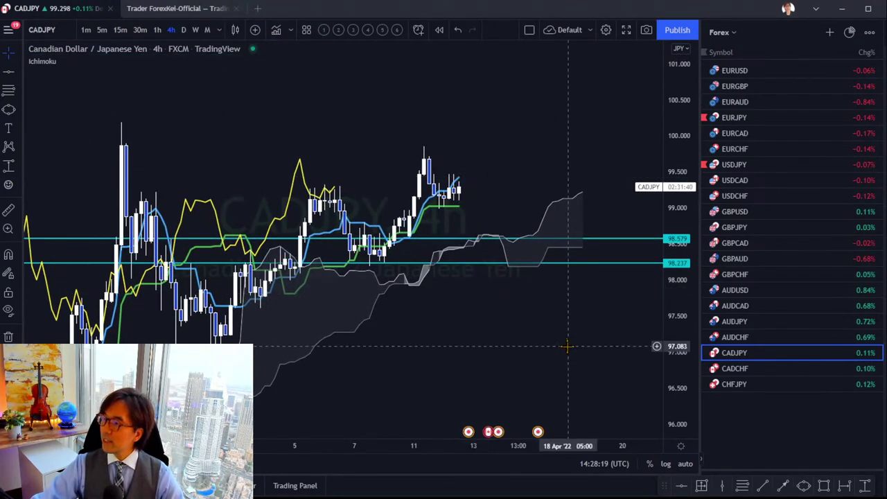
{"action": "left_click", "coordinate": [721, 382]}
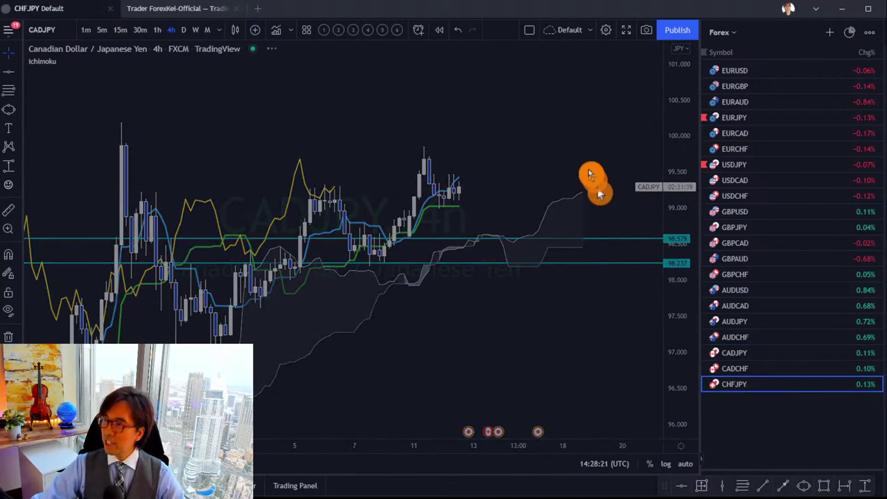
- Switch CHFJPY to the daily timeframe, circle the green line's end, and sketch a rising arrow over the future cloud
{"action": "left_click", "coordinate": [183, 30]}
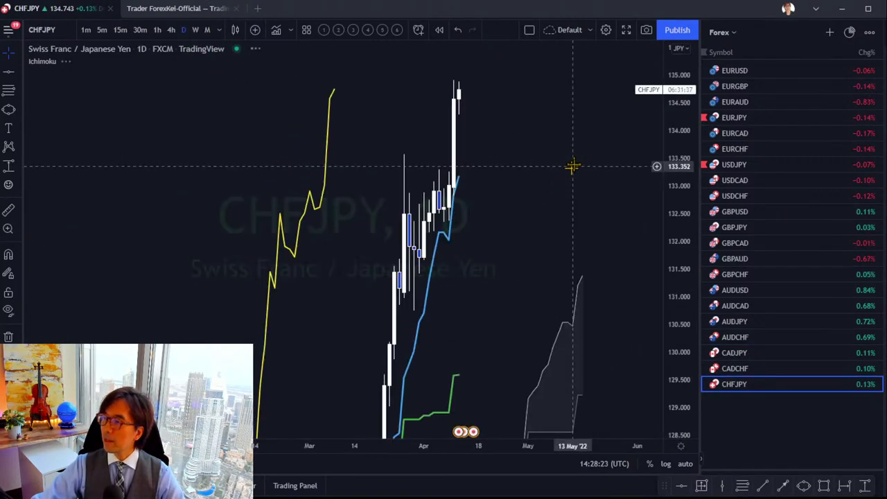
{"action": "left_click_drag", "start_coordinate": [673, 109], "coordinate": [693, 380]}
{"action": "left_click_drag", "start_coordinate": [582, 322], "coordinate": [505, 300]}
{"action": "left_click_drag", "start_coordinate": [679, 354], "coordinate": [683, 277]}
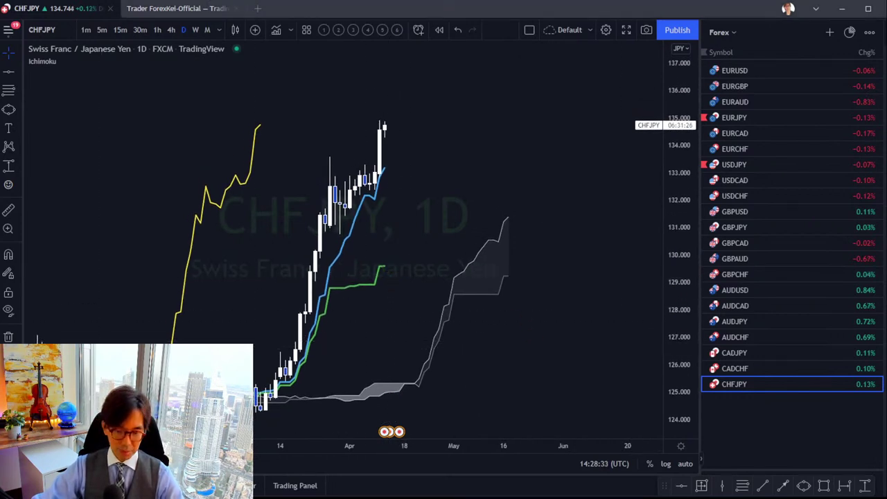
{"action": "left_click_drag", "start_coordinate": [378, 272], "coordinate": [396, 273]}
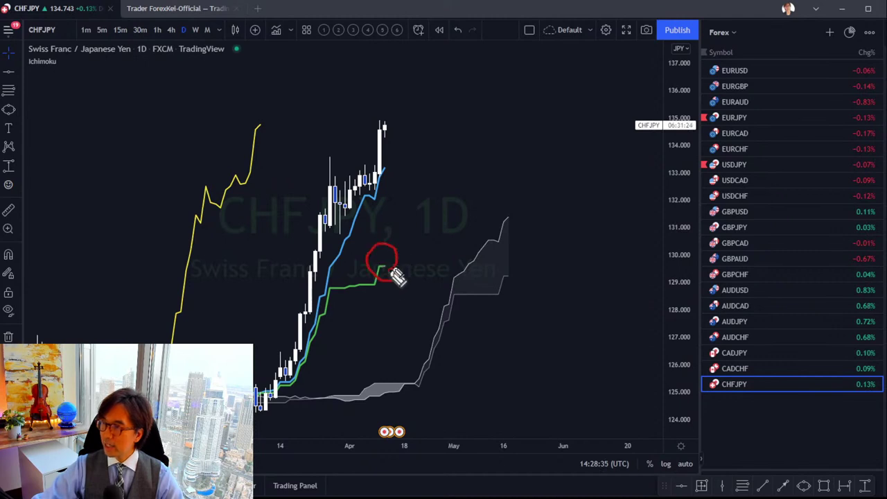
{"action": "left_click_drag", "start_coordinate": [474, 284], "coordinate": [535, 247]}
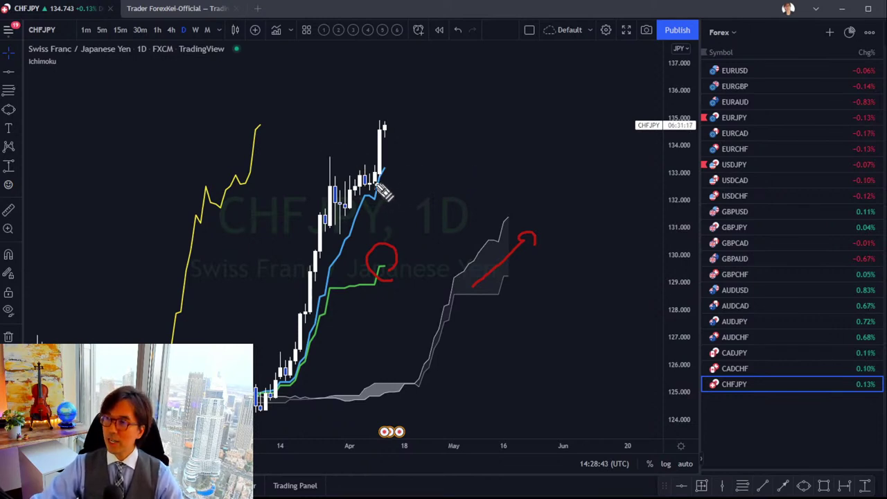
- Sketch a short falling arrow toward the blue line beside CHFJPY's latest daily candles and clear all sketches
{"action": "mouse_move", "coordinate": [392, 198]}
{"action": "left_mouse_down"}
{"action": "mouse_move", "coordinate": [376, 182]}
{"action": "mouse_move", "coordinate": [395, 202]}
{"action": "left_mouse_up"}
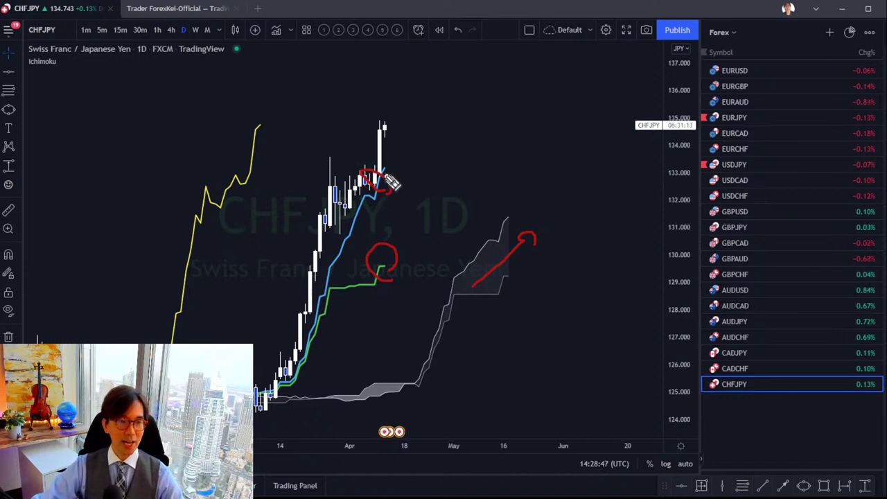
{"action": "key", "text": "e"}
{"action": "left_click", "coordinate": [409, 174]}
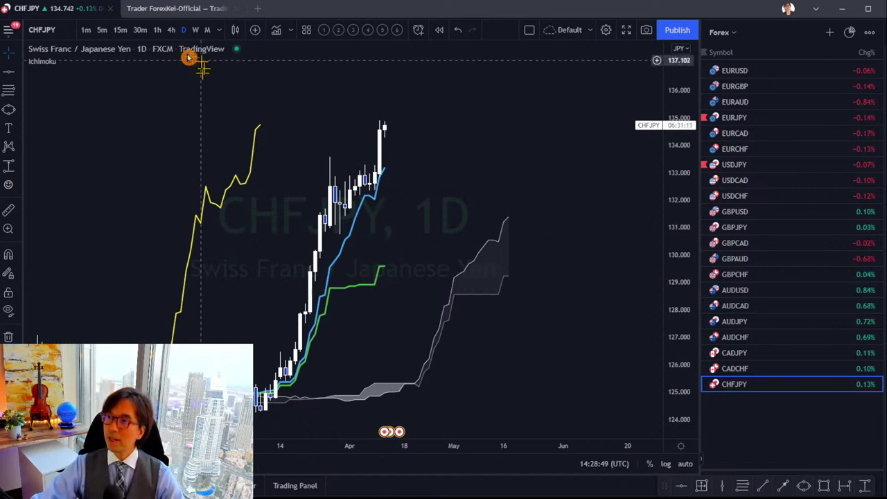
- Switch CHFJPY to 4 hours, sketch rising arrows from the blue line, latest candle and green line, and clear them
{"action": "left_click", "coordinate": [171, 30]}
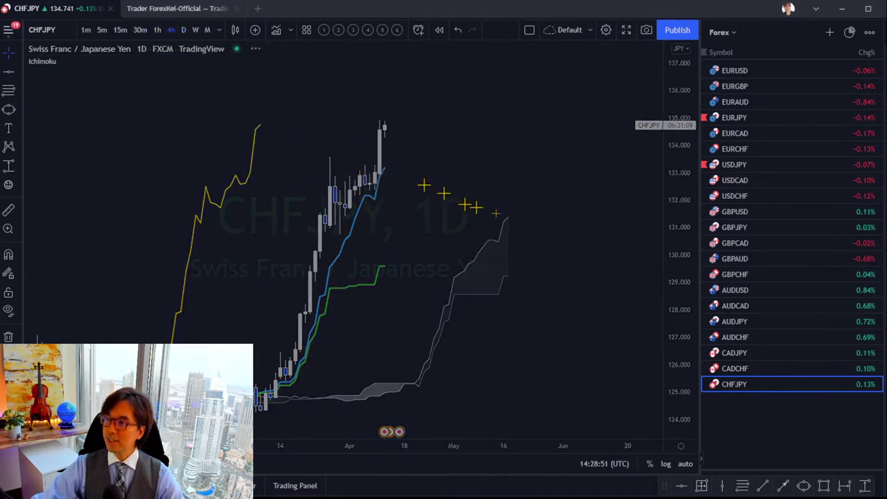
{"action": "left_click_drag", "start_coordinate": [679, 368], "coordinate": [501, 339]}
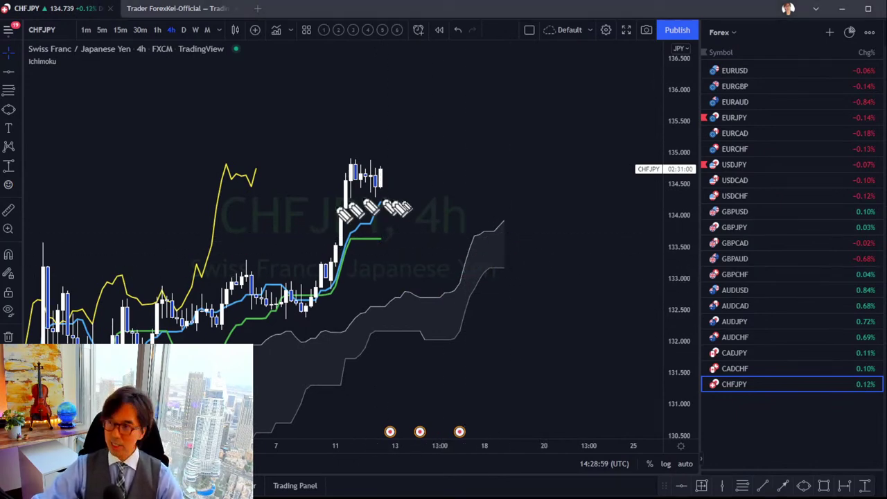
{"action": "mouse_move", "coordinate": [386, 207]}
{"action": "left_mouse_down"}
{"action": "mouse_move", "coordinate": [409, 161]}
{"action": "mouse_move", "coordinate": [392, 188]}
{"action": "mouse_move", "coordinate": [412, 182]}
{"action": "mouse_move", "coordinate": [402, 178]}
{"action": "mouse_move", "coordinate": [412, 149]}
{"action": "mouse_move", "coordinate": [406, 132]}
{"action": "mouse_move", "coordinate": [422, 147]}
{"action": "left_mouse_up"}
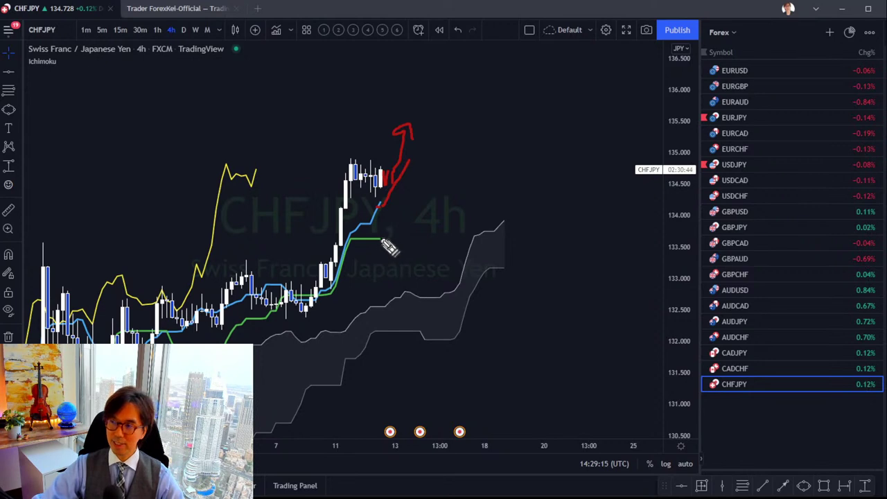
{"action": "left_click_drag", "start_coordinate": [398, 238], "coordinate": [406, 222]}
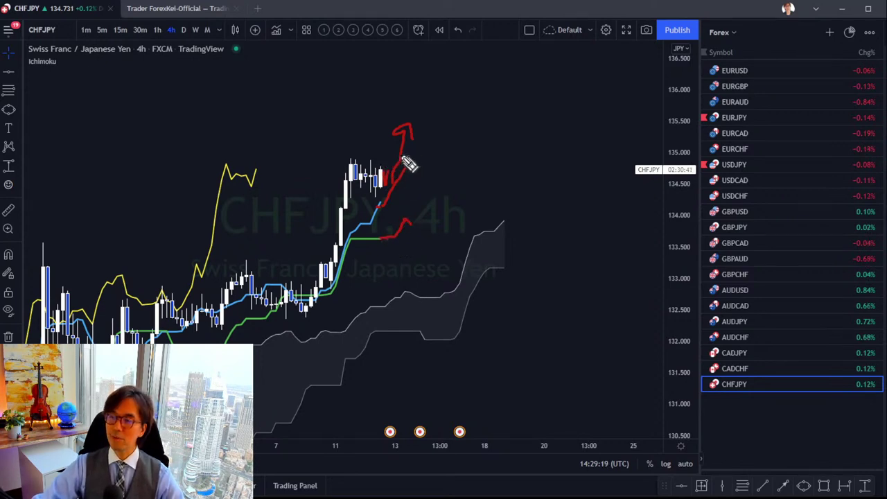
{"action": "left_click", "coordinate": [455, 170]}
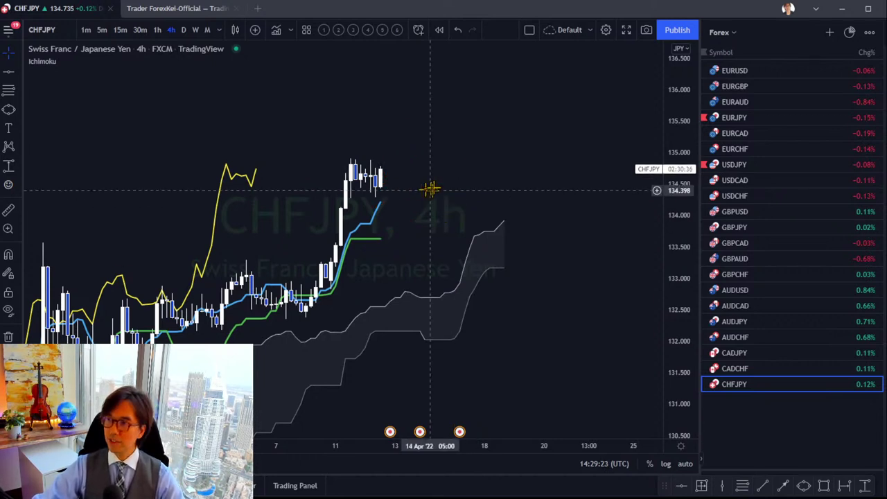
- On CHFJPY's 1-hour chart, sketch rising and falling paths from the lagging line and a sideways arrow from the latest candle, and clear them
{"action": "left_click", "coordinate": [158, 31]}
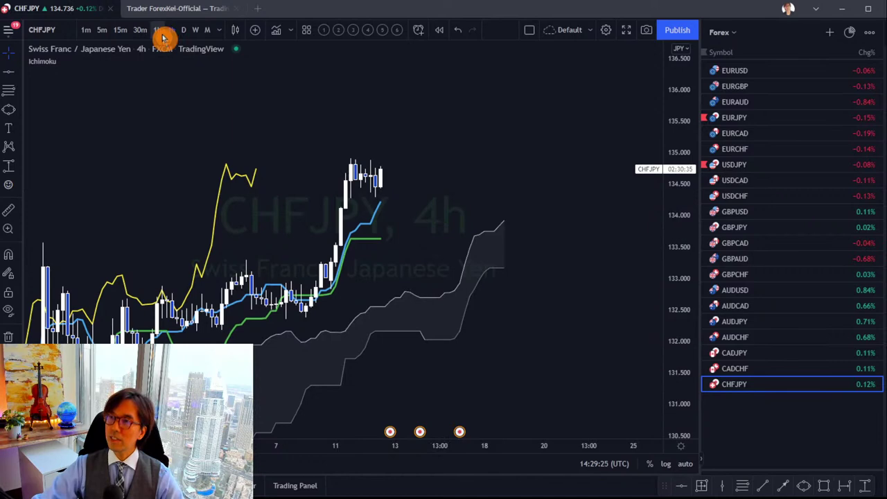
{"action": "left_click_drag", "start_coordinate": [663, 346], "coordinate": [663, 277]}
{"action": "left_click_drag", "start_coordinate": [538, 207], "coordinate": [544, 229]}
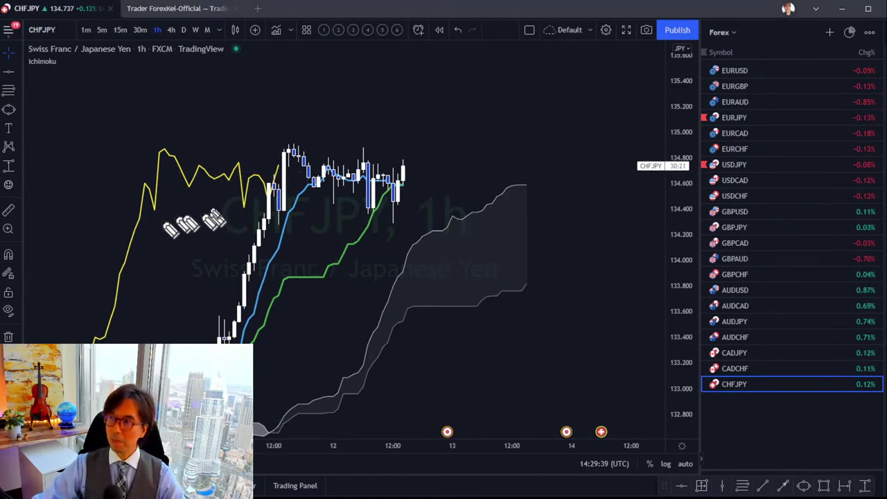
{"action": "left_click_drag", "start_coordinate": [276, 160], "coordinate": [330, 98]}
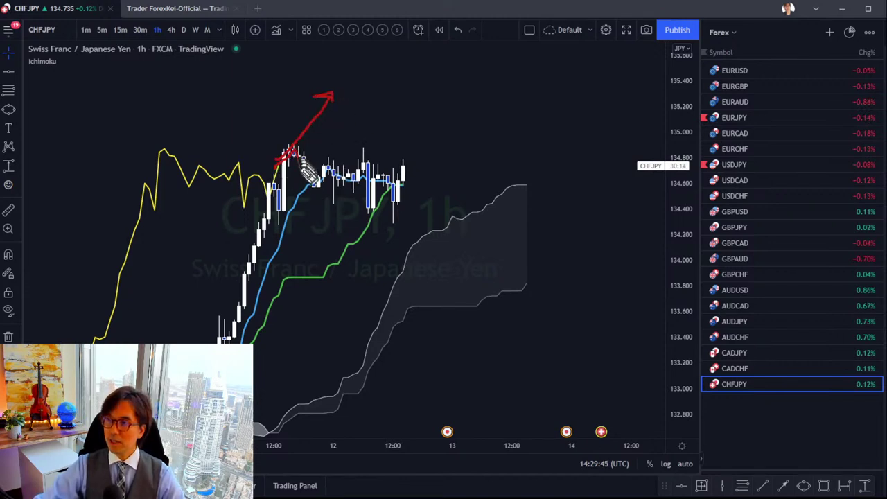
{"action": "left_click_drag", "start_coordinate": [314, 182], "coordinate": [330, 174]}
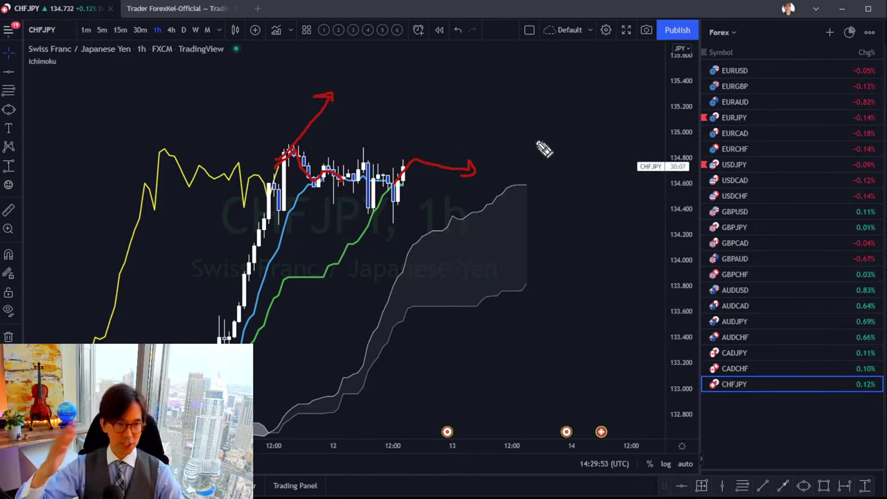
{"action": "key", "text": "Escape"}
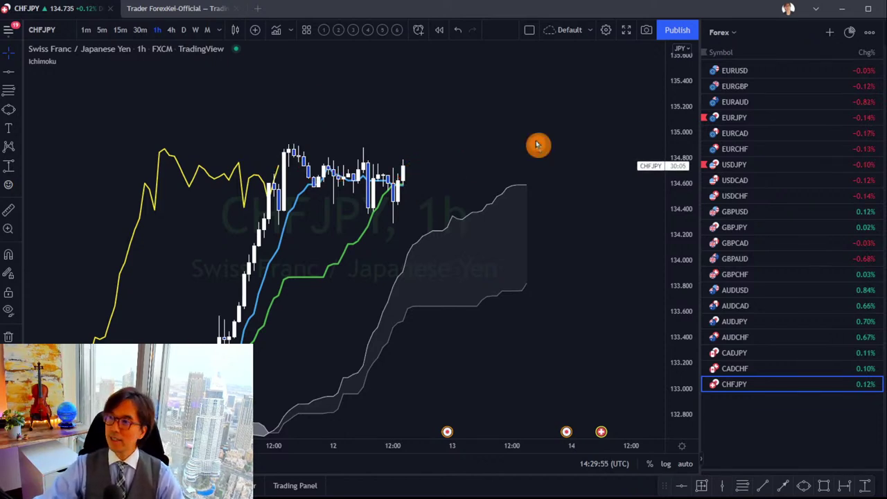
- Switch CHFJPY to the 30-minute timeframe and draw a rising trend line along the recent swing highs
{"action": "left_click", "coordinate": [145, 30]}
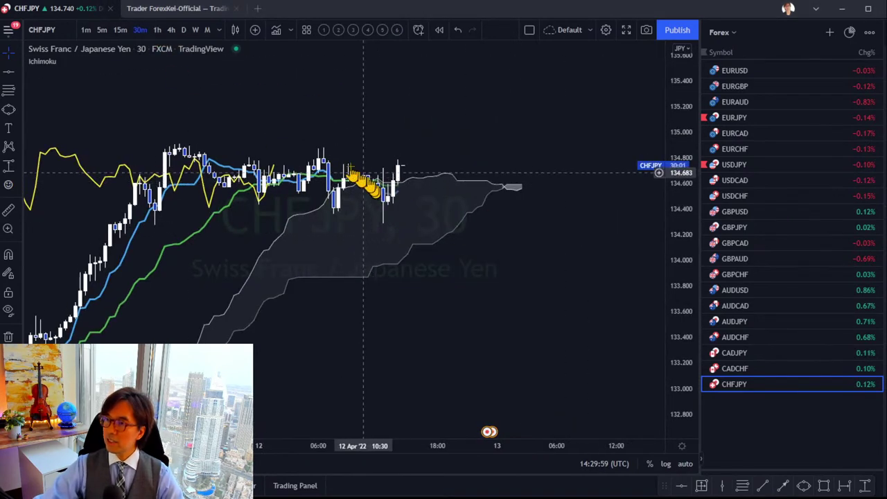
{"action": "left_click_drag", "start_coordinate": [677, 336], "coordinate": [573, 263]}
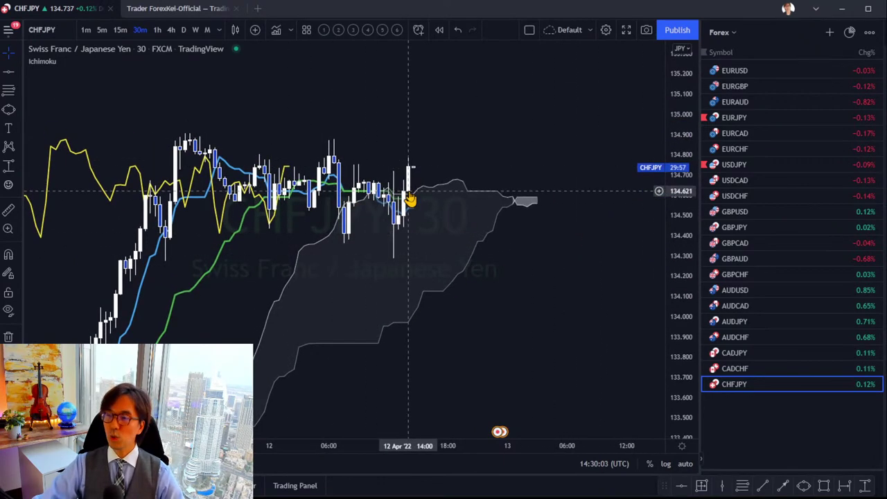
{"action": "left_click_drag", "start_coordinate": [488, 160], "coordinate": [514, 151]}
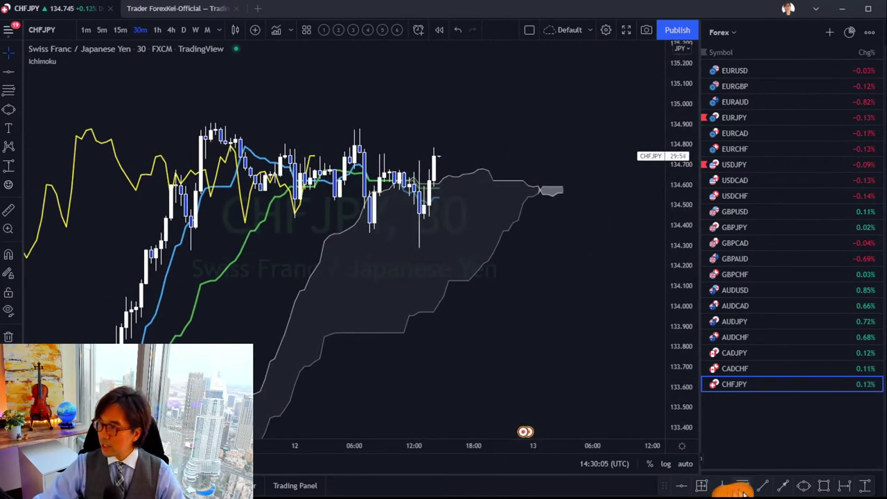
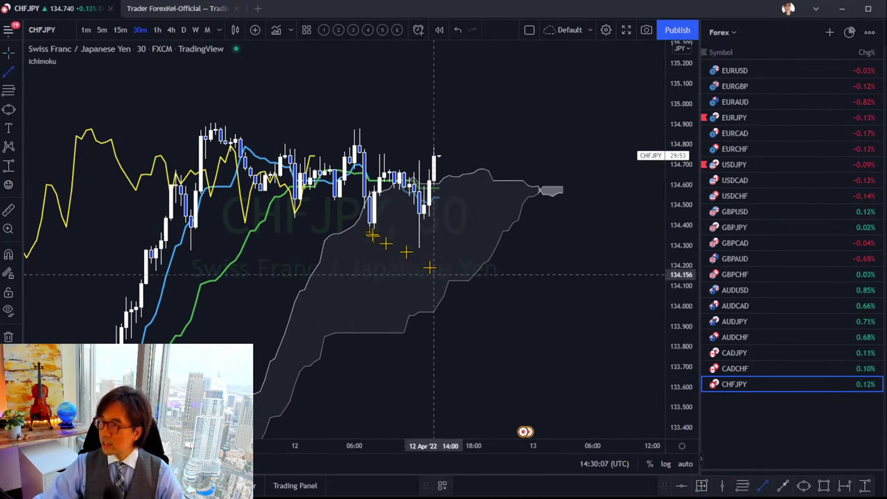
{"action": "left_click", "coordinate": [264, 146]}
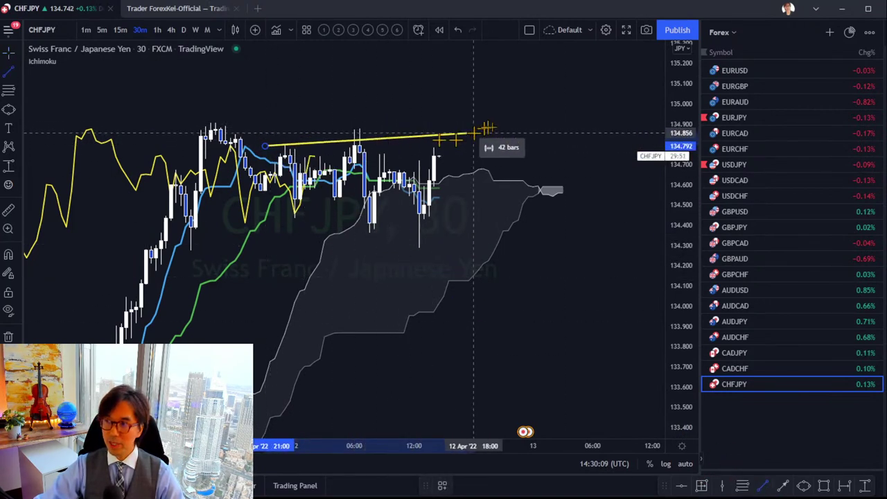
{"action": "left_click", "coordinate": [519, 107]}
- Draw a falling trend line under the recent candles and move it onto the swing lows
{"action": "left_click", "coordinate": [763, 488]}
{"action": "left_click", "coordinate": [260, 219]}
{"action": "left_click", "coordinate": [502, 272]}
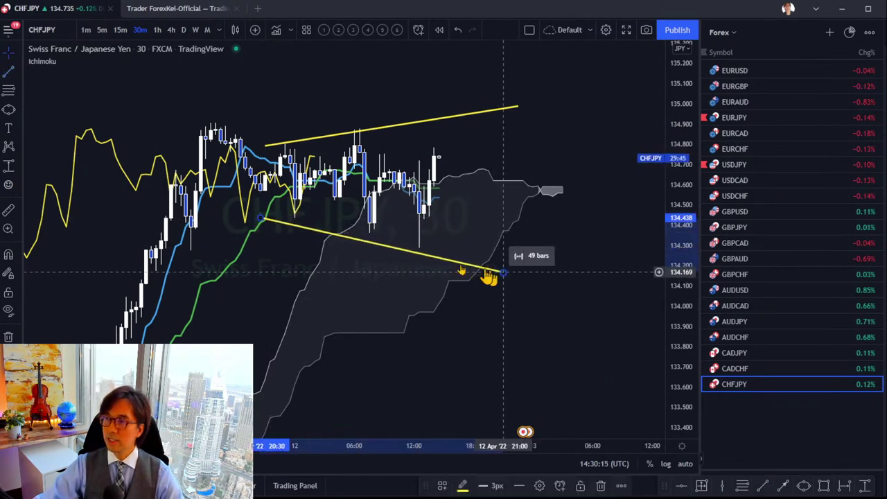
{"action": "left_click_drag", "start_coordinate": [353, 248], "coordinate": [348, 236]}
{"action": "left_click", "coordinate": [402, 268]}
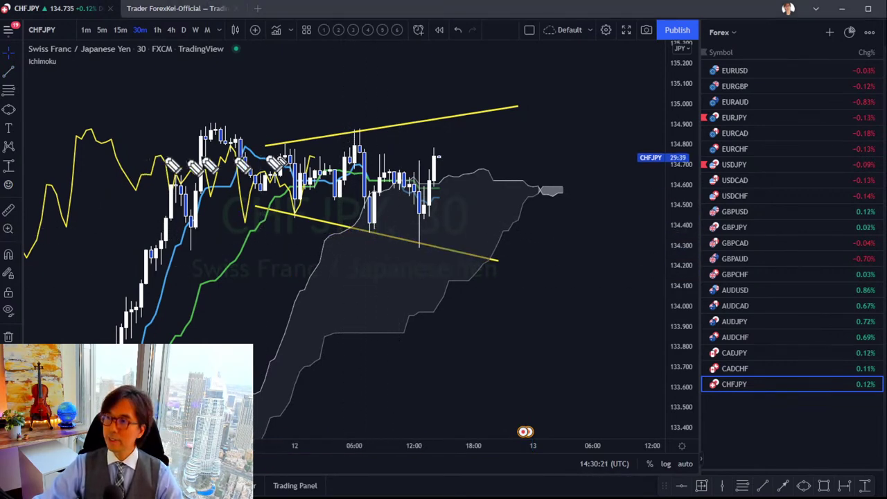
- Sketch the zigzag swings between the trend lines, an arrow up to the upper line and one down to the cloud, and clear them
{"action": "mouse_move", "coordinate": [284, 154]}
{"action": "left_mouse_down"}
{"action": "mouse_move", "coordinate": [300, 197]}
{"action": "mouse_move", "coordinate": [326, 149]}
{"action": "mouse_move", "coordinate": [346, 137]}
{"action": "mouse_move", "coordinate": [375, 228]}
{"action": "mouse_move", "coordinate": [390, 154]}
{"action": "mouse_move", "coordinate": [421, 232]}
{"action": "mouse_move", "coordinate": [437, 157]}
{"action": "left_mouse_up"}
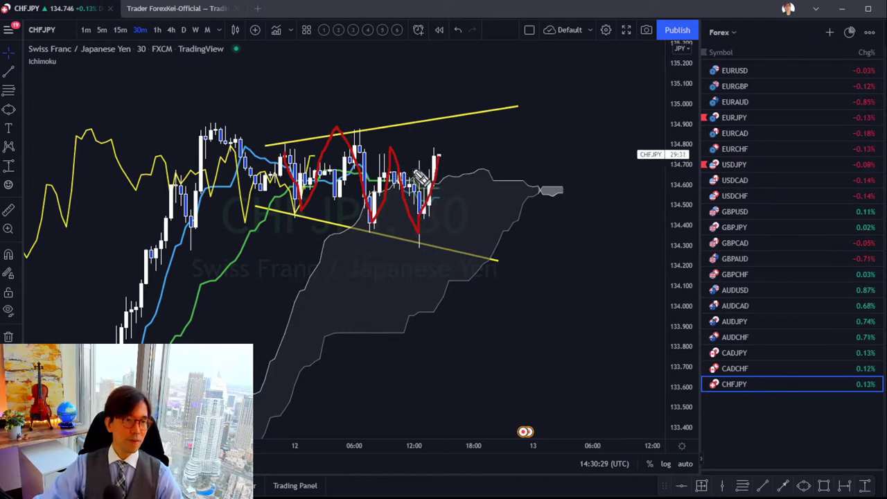
{"action": "left_click_drag", "start_coordinate": [435, 163], "coordinate": [453, 123]}
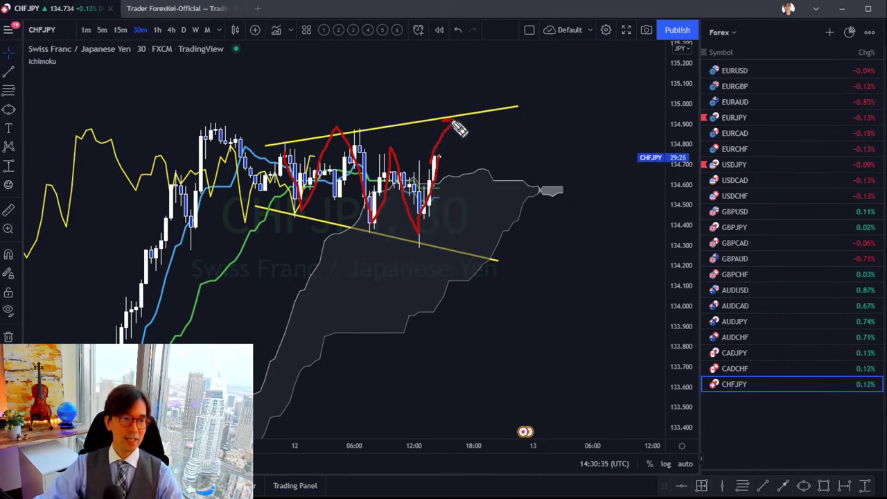
{"action": "left_click_drag", "start_coordinate": [453, 124], "coordinate": [503, 181]}
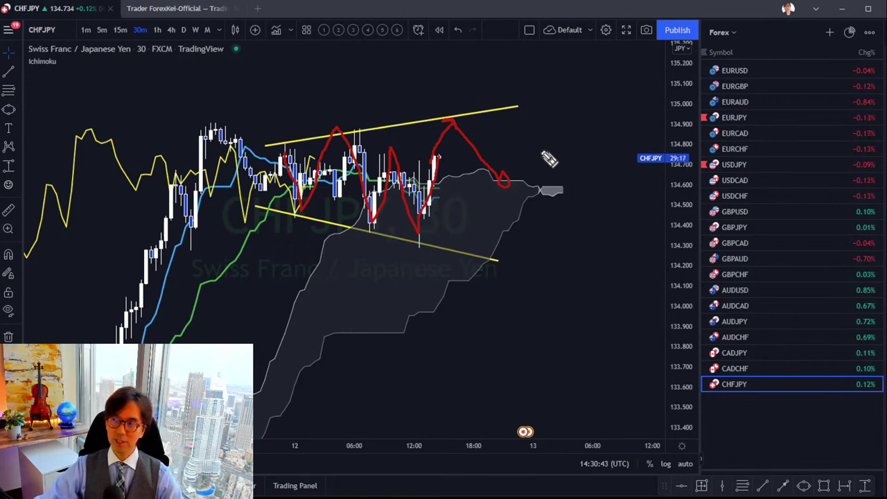
{"action": "left_click", "coordinate": [542, 155]}
- Switch CHFJPY back to the 1-hour timeframe and examine the widening trend lines against the candles and future cloud
{"action": "left_click", "coordinate": [158, 40]}
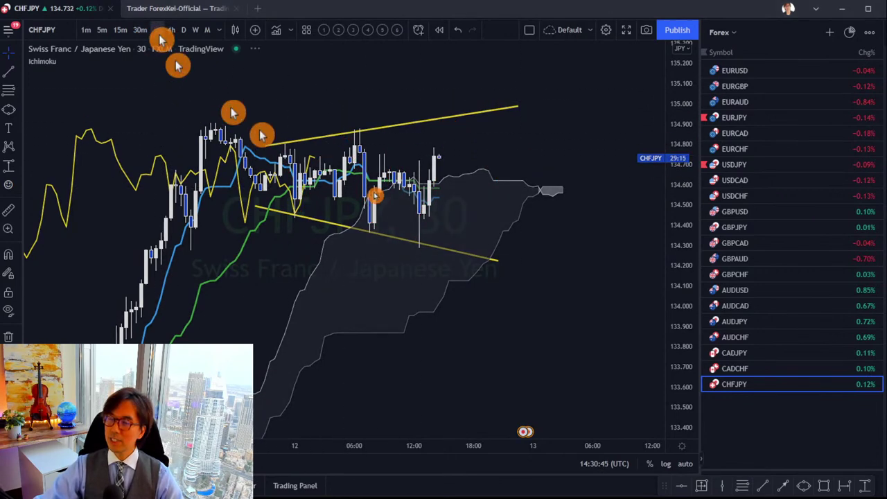
{"action": "left_click_drag", "start_coordinate": [528, 199], "coordinate": [237, 170]}
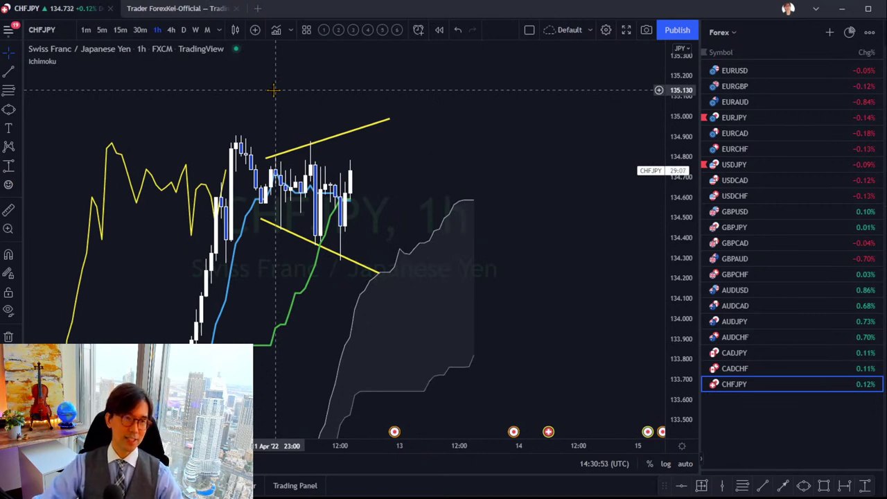
{"action": "left_click", "coordinate": [342, 135]}
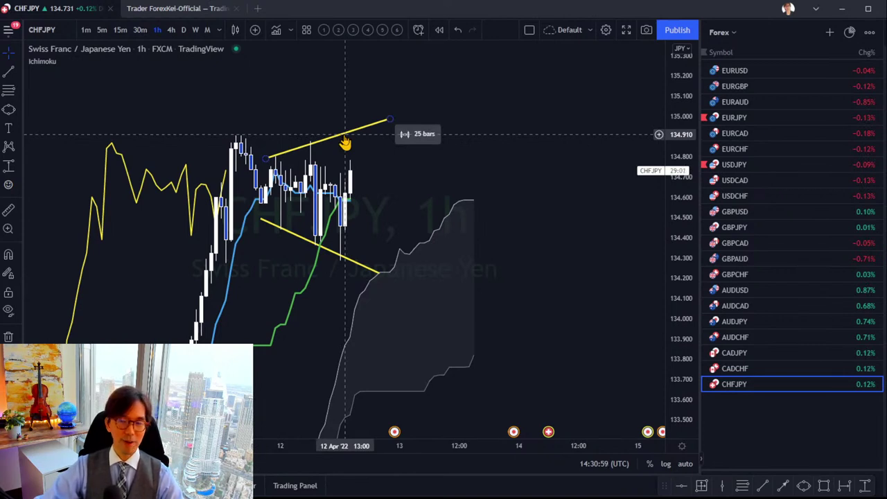
{"action": "left_click", "coordinate": [424, 148]}
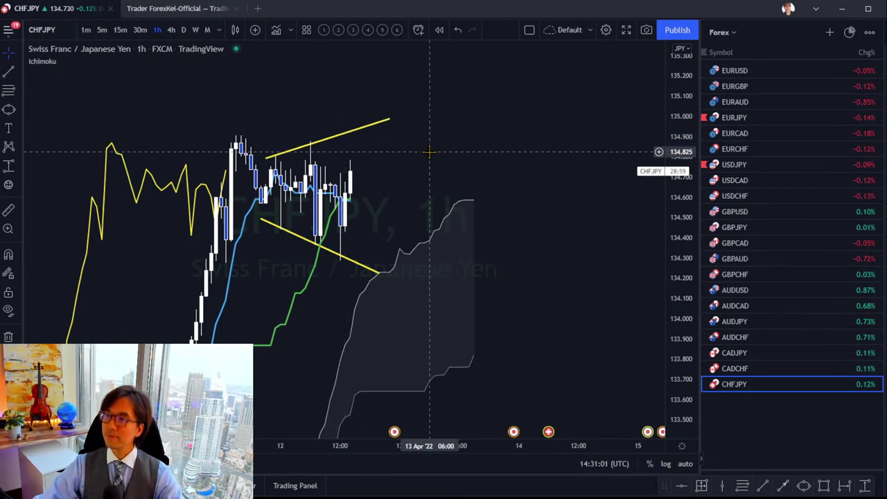
{"action": "left_click_drag", "start_coordinate": [684, 113], "coordinate": [512, 208]}
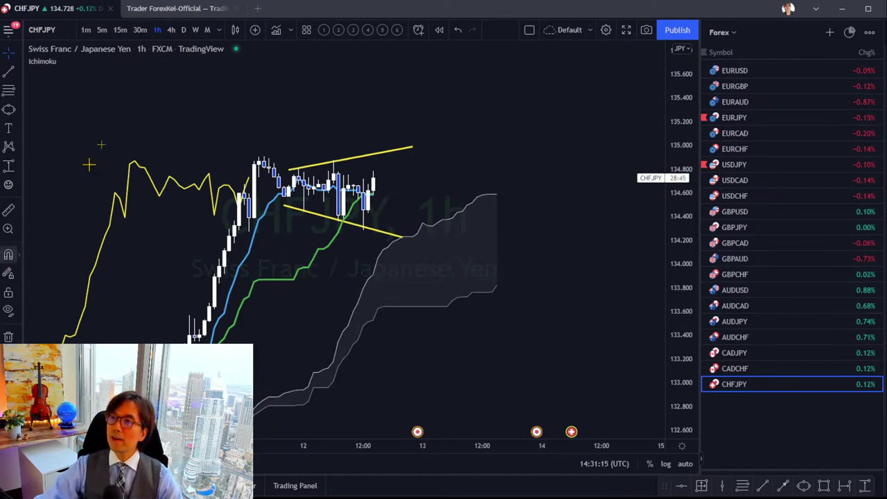
- Switch to the FXStreet economic calendar, review the upcoming high-impact events through April 13, and return to the CHFJPY chart
{"action": "key", "text": "alt+Tab"}
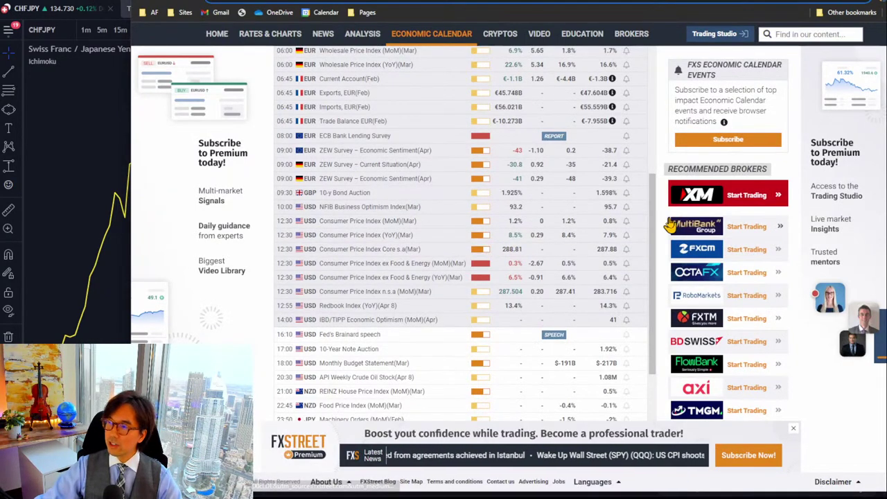
{"action": "scroll", "coordinate": [671, 225], "scroll_direction": "down", "scroll_amount": 2}
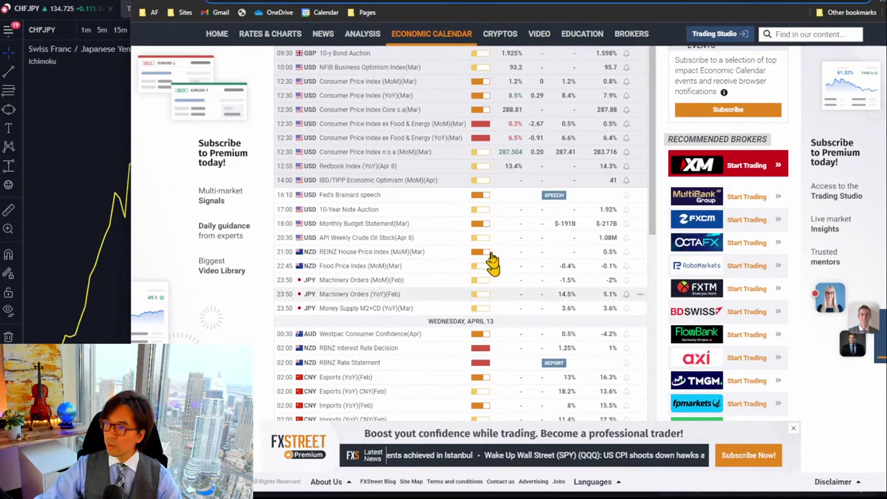
{"action": "scroll", "coordinate": [636, 211], "scroll_direction": "down", "scroll_amount": 2}
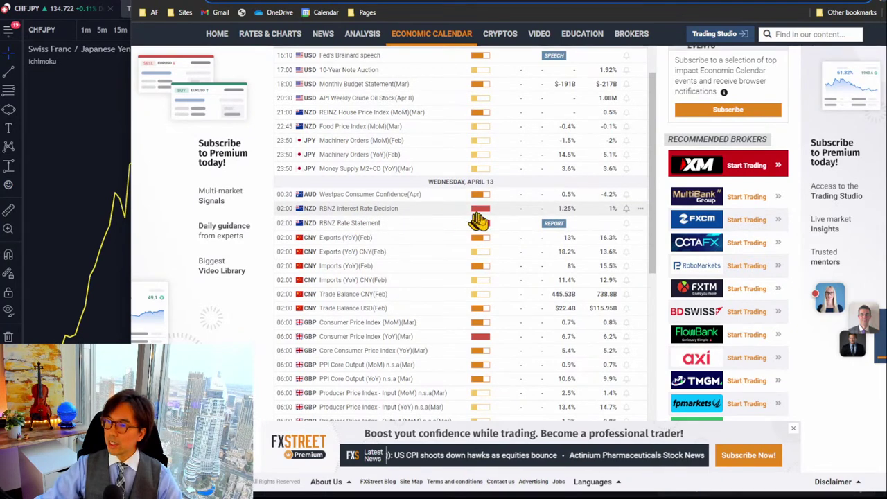
{"action": "scroll", "coordinate": [477, 221], "scroll_direction": "down", "scroll_amount": 2}
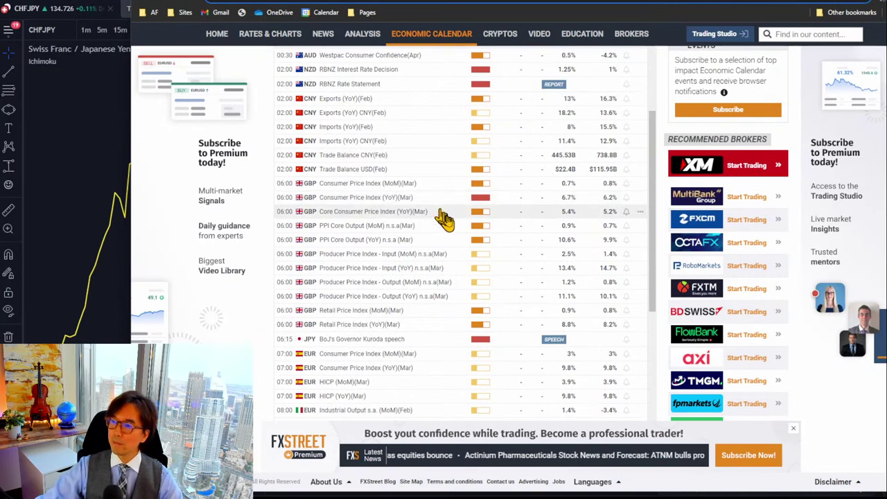
{"action": "scroll", "coordinate": [447, 223], "scroll_direction": "down", "scroll_amount": 2}
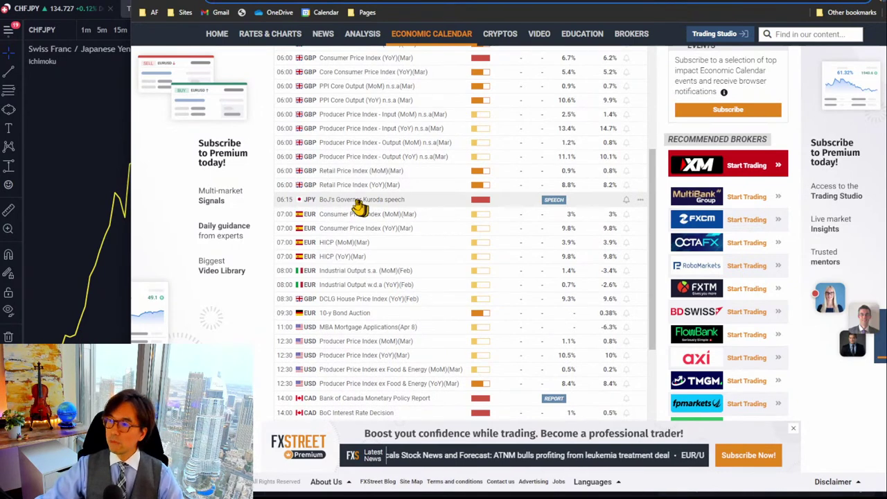
{"action": "scroll", "coordinate": [429, 203], "scroll_direction": "down", "scroll_amount": 2}
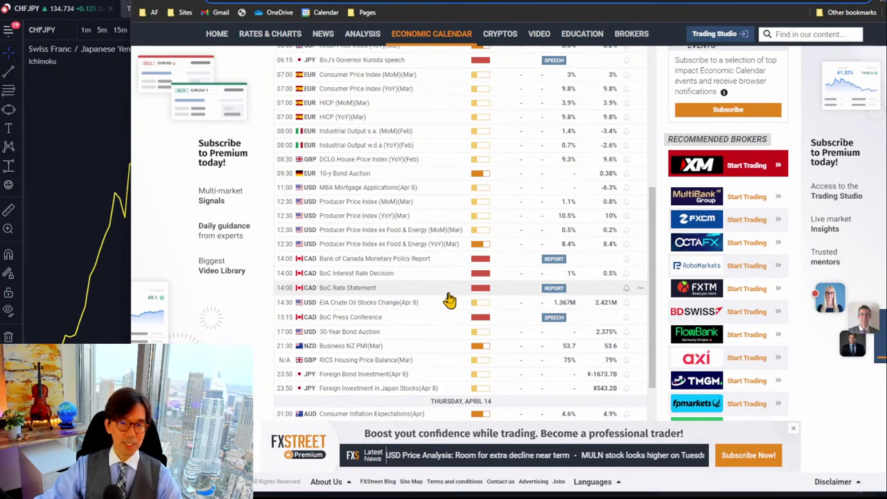
{"action": "scroll", "coordinate": [449, 299], "scroll_direction": "up", "scroll_amount": 6}
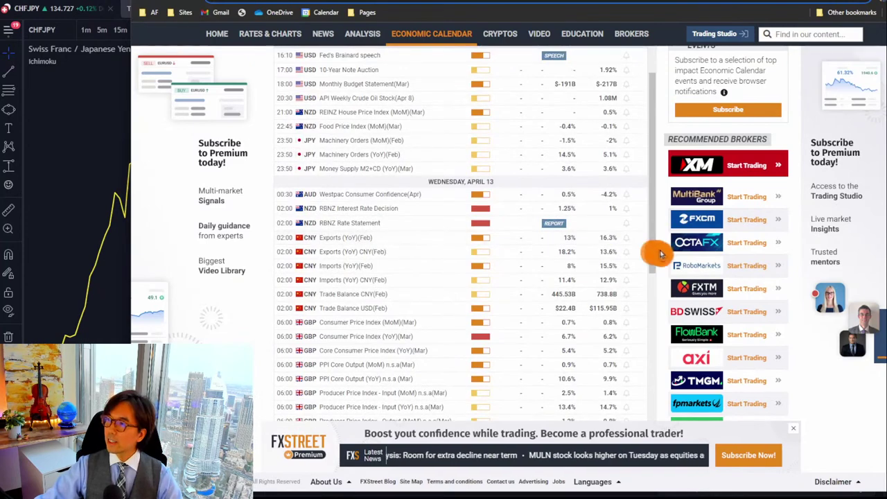
{"action": "scroll", "coordinate": [657, 253], "scroll_direction": "up", "scroll_amount": 2}
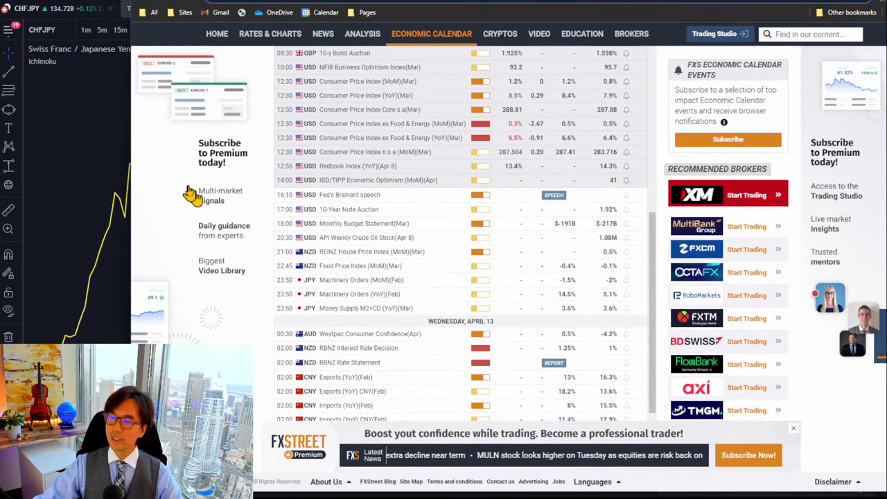
{"action": "left_click", "coordinate": [97, 146]}
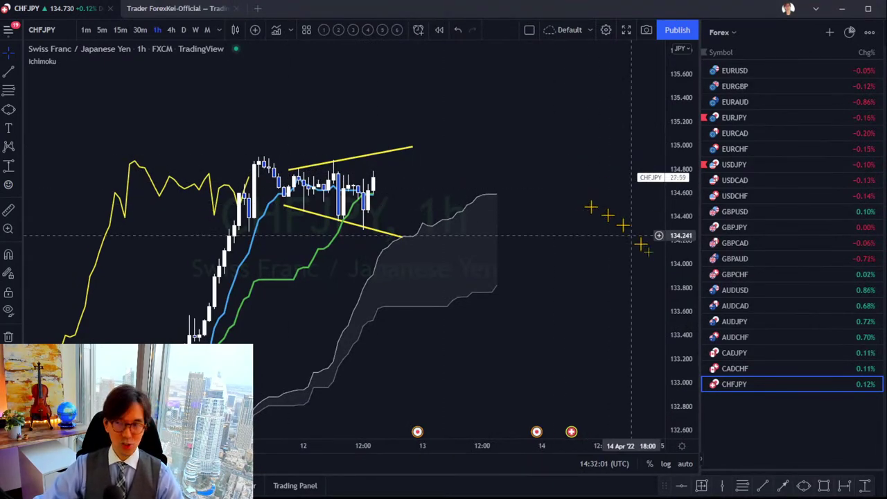
- Sketch red upward arrows on the 1-hour CHFJPY chart from the lagging line, last candle, conversion line and future cloud, and clear them
{"action": "left_click_drag", "start_coordinate": [679, 208], "coordinate": [703, 253]}
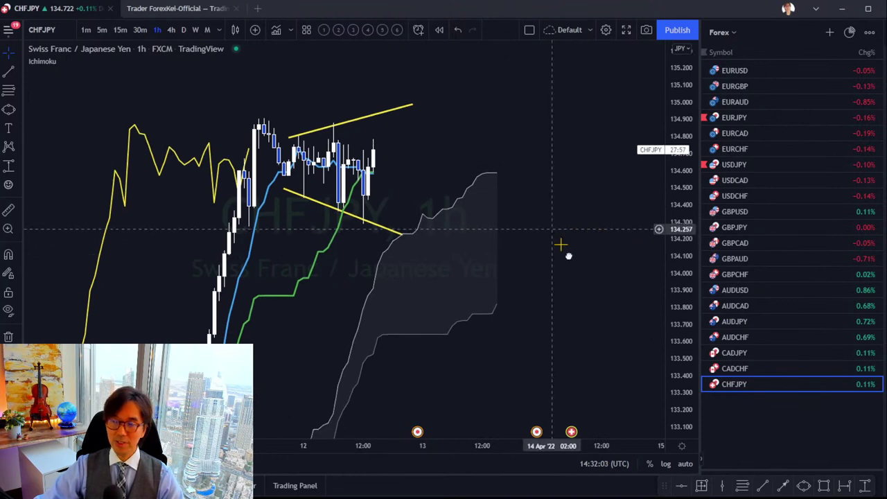
{"action": "left_click_drag", "start_coordinate": [562, 231], "coordinate": [588, 273]}
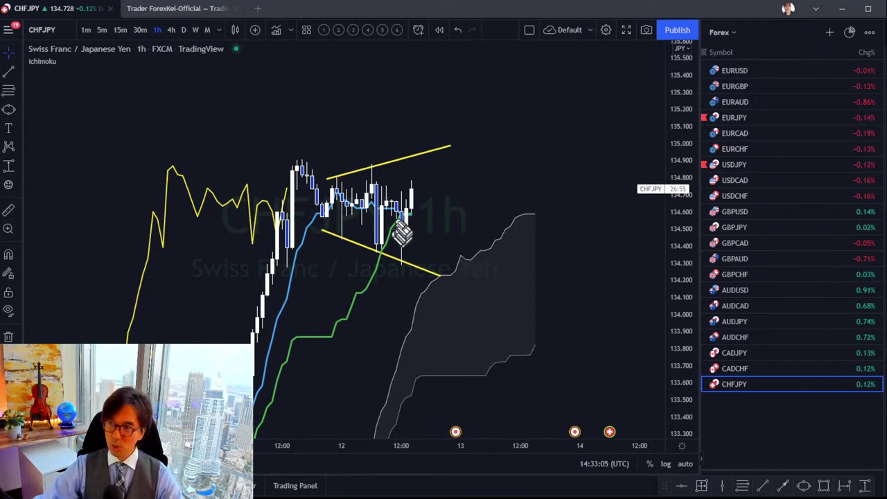
{"action": "left_click_drag", "start_coordinate": [291, 189], "coordinate": [322, 132]}
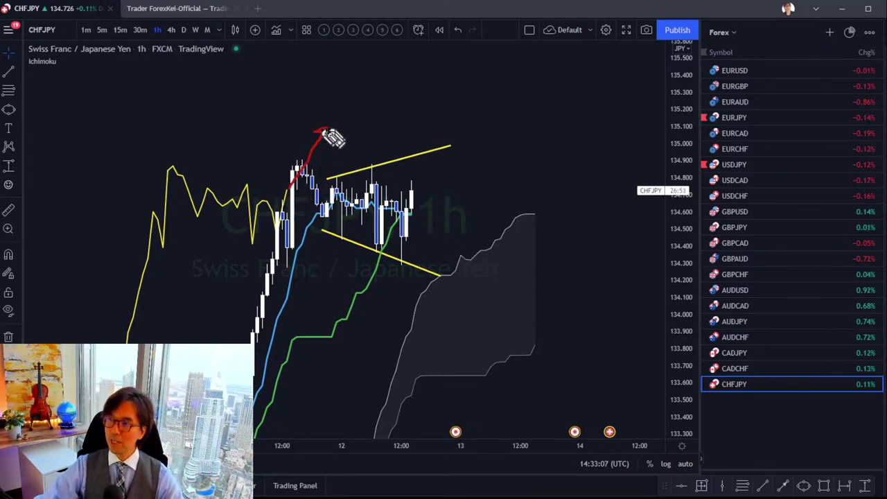
{"action": "mouse_move", "coordinate": [420, 191]}
{"action": "left_mouse_down"}
{"action": "mouse_move", "coordinate": [414, 185]}
{"action": "mouse_move", "coordinate": [447, 167]}
{"action": "left_mouse_up"}
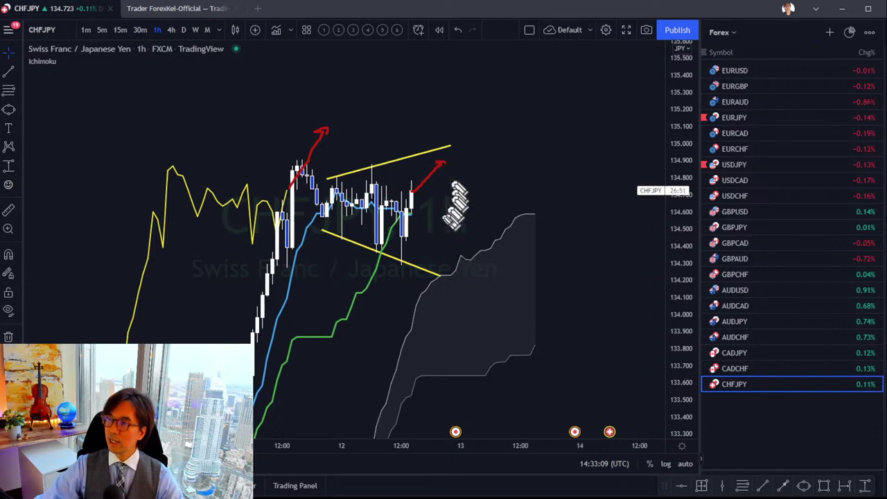
{"action": "mouse_move", "coordinate": [414, 212]}
{"action": "left_mouse_down"}
{"action": "mouse_move", "coordinate": [460, 207]}
{"action": "mouse_move", "coordinate": [476, 188]}
{"action": "left_mouse_up"}
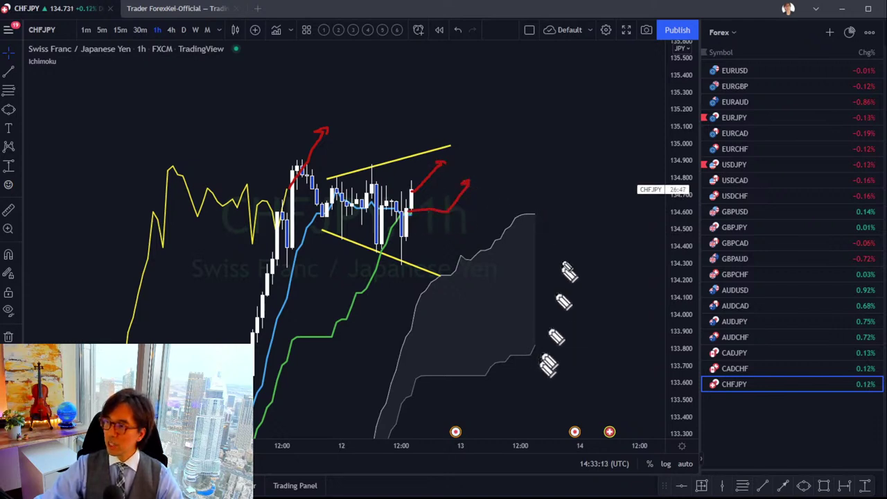
{"action": "mouse_move", "coordinate": [534, 215]}
{"action": "left_mouse_down"}
{"action": "mouse_move", "coordinate": [562, 188]}
{"action": "mouse_move", "coordinate": [573, 201]}
{"action": "left_mouse_up"}
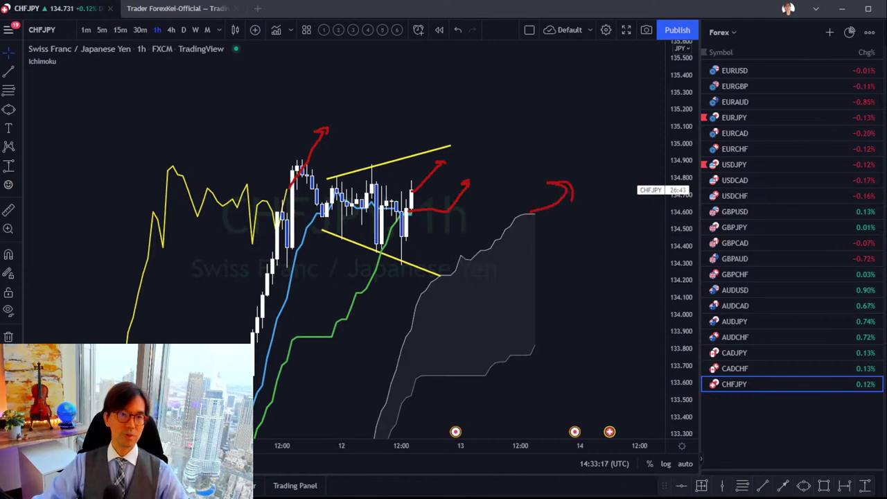
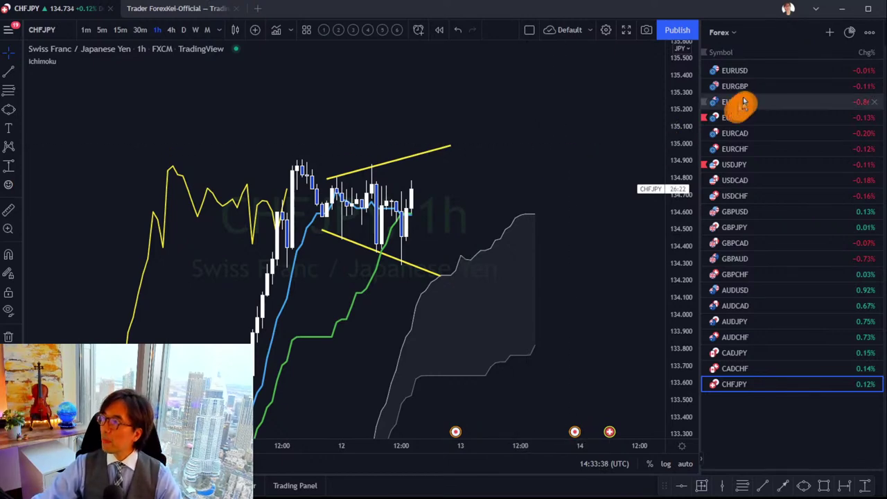
- Examine EURUSD on the daily timeframe against its lower trend line, and USDCAD against its horizontal level and cloud
{"action": "left_click", "coordinate": [760, 73]}
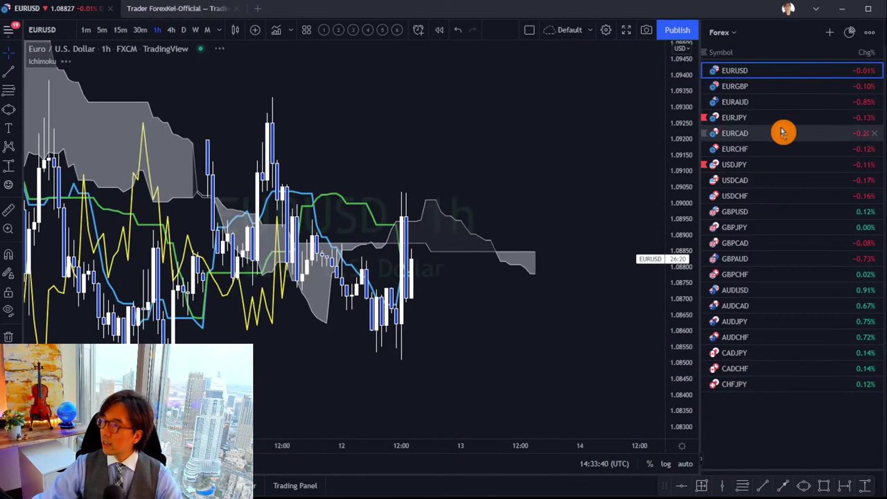
{"action": "left_click", "coordinate": [183, 31]}
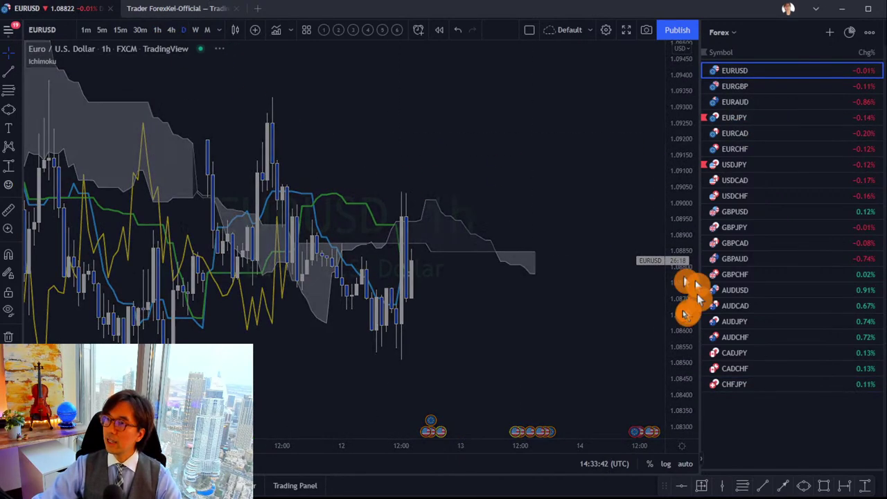
{"action": "left_click_drag", "start_coordinate": [681, 97], "coordinate": [682, 215]}
{"action": "left_click_drag", "start_coordinate": [535, 205], "coordinate": [534, 228]}
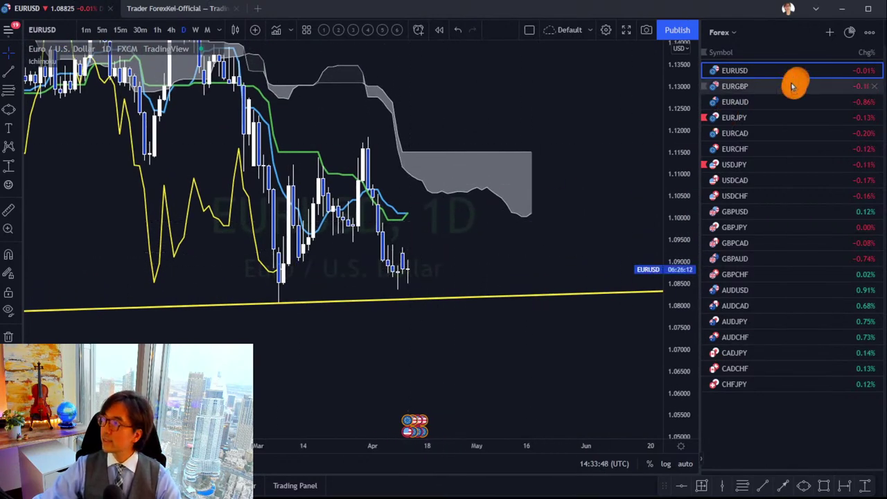
{"action": "left_click", "coordinate": [800, 185]}
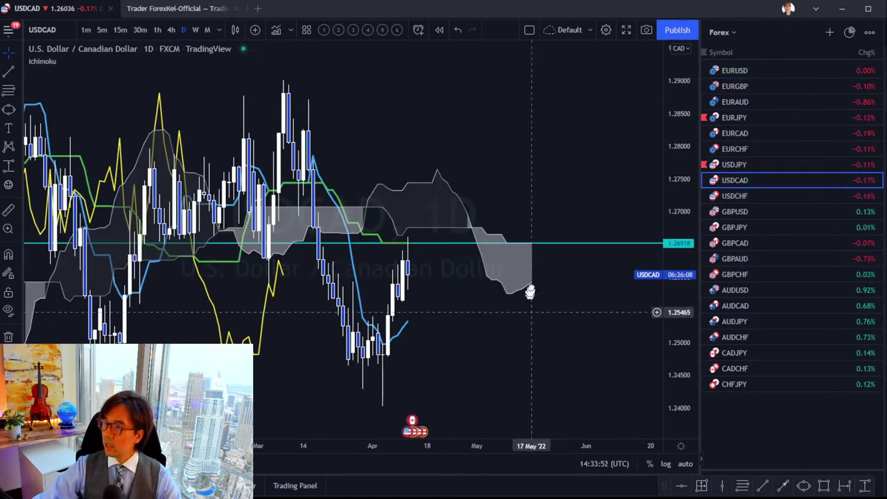
{"action": "left_click_drag", "start_coordinate": [529, 291], "coordinate": [527, 259]}
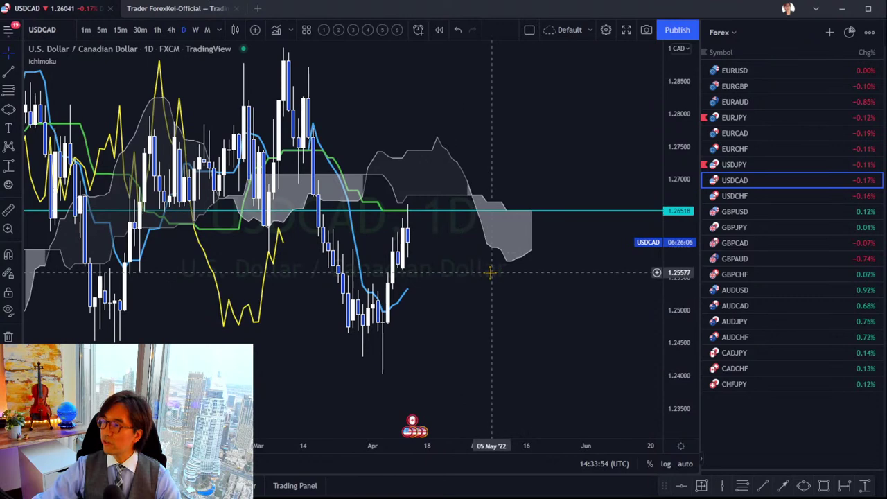
- Open the daily GBPUSD chart and add a horizontal line at 1.30002 along the March swing low
{"action": "left_click", "coordinate": [741, 211]}
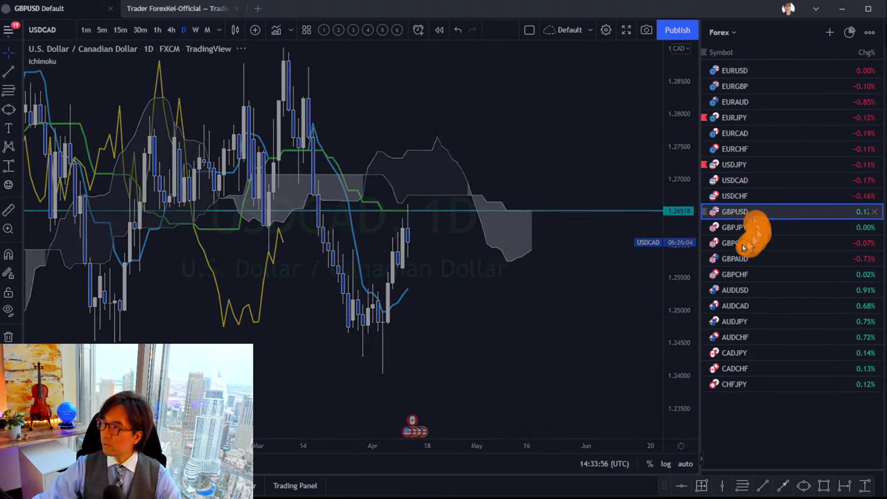
{"action": "left_click_drag", "start_coordinate": [525, 196], "coordinate": [523, 120]}
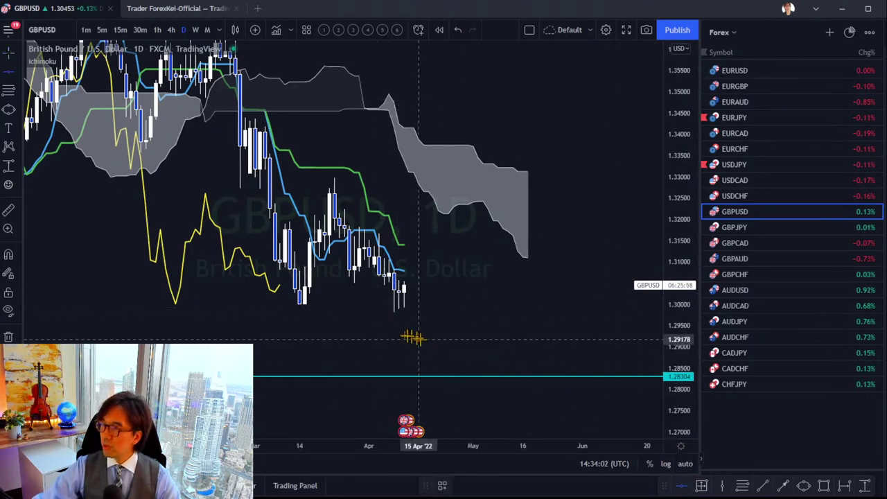
{"action": "left_click", "coordinate": [344, 304]}
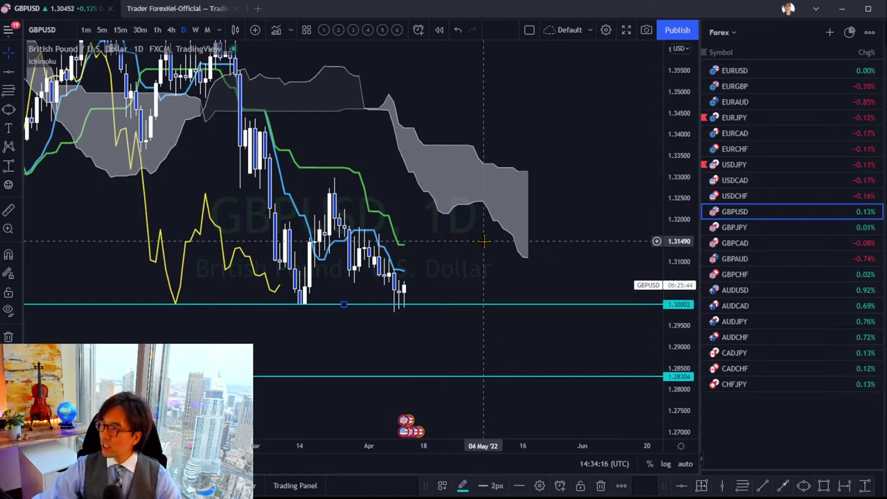
- View the AUDUSD daily chart, and open EURCHF on the daily timeframe to examine its recent candles against the Ichimoku cloud
{"action": "left_click", "coordinate": [754, 290]}
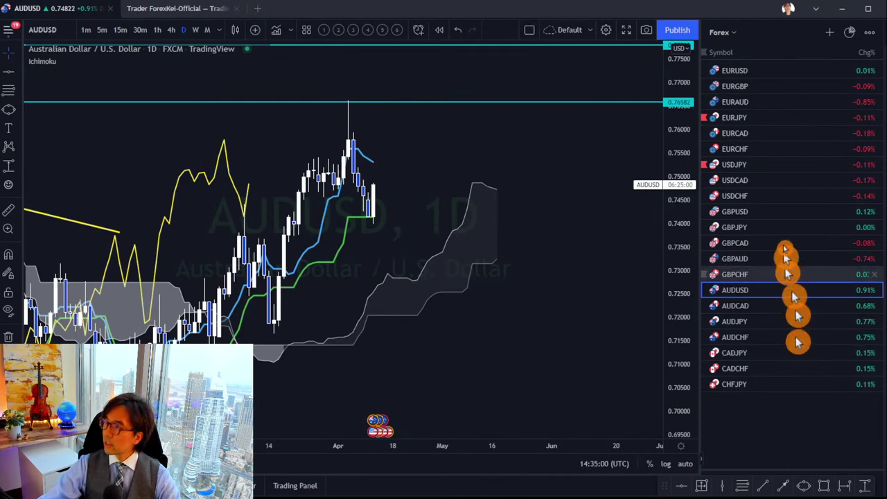
{"action": "left_click", "coordinate": [797, 149]}
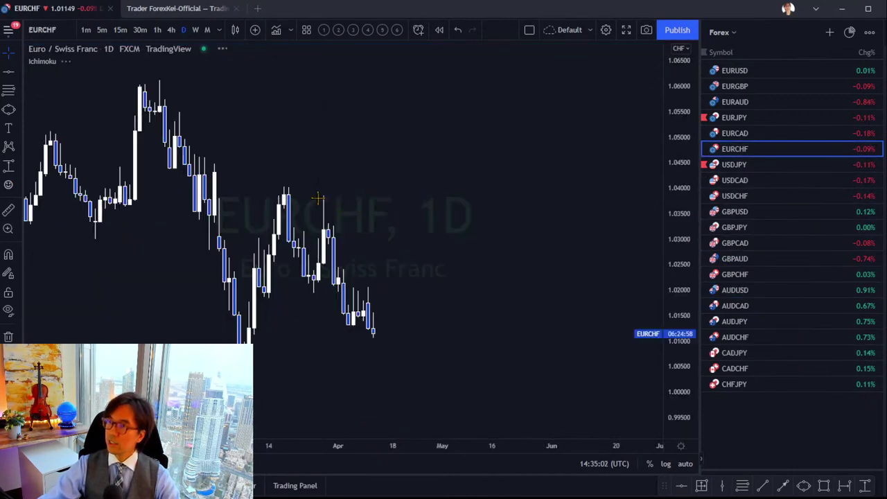
{"action": "left_click_drag", "start_coordinate": [682, 118], "coordinate": [574, 257]}
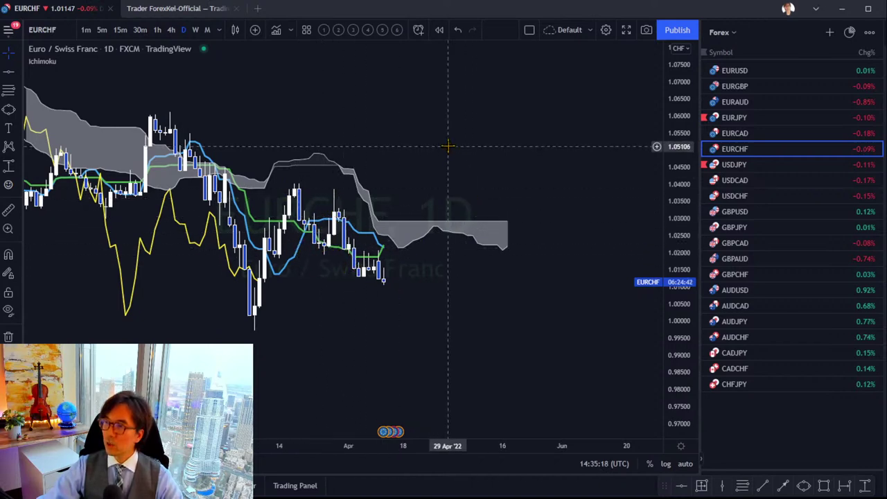
- Switch EURCHF to the 4-hour timeframe, circle the lagging line's cross below the candles, sketch downward arrows from the cloud, and clear them
{"action": "left_click", "coordinate": [171, 31]}
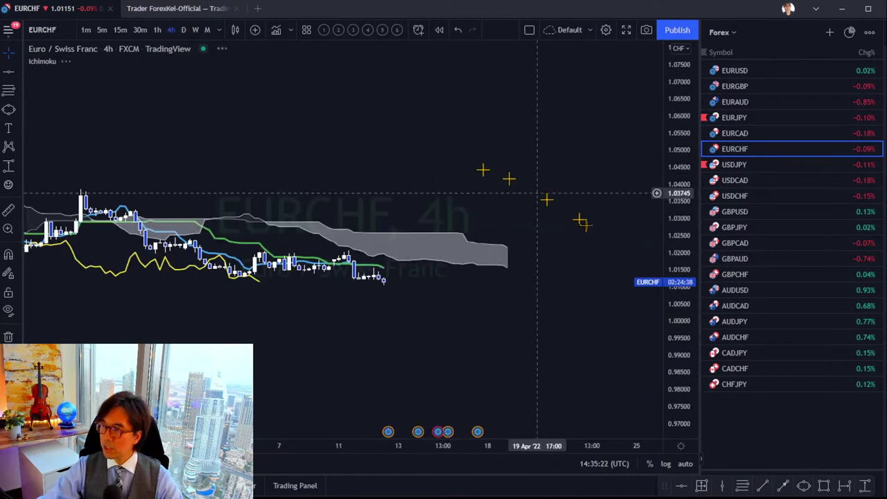
{"action": "left_click_drag", "start_coordinate": [669, 374], "coordinate": [561, 225]}
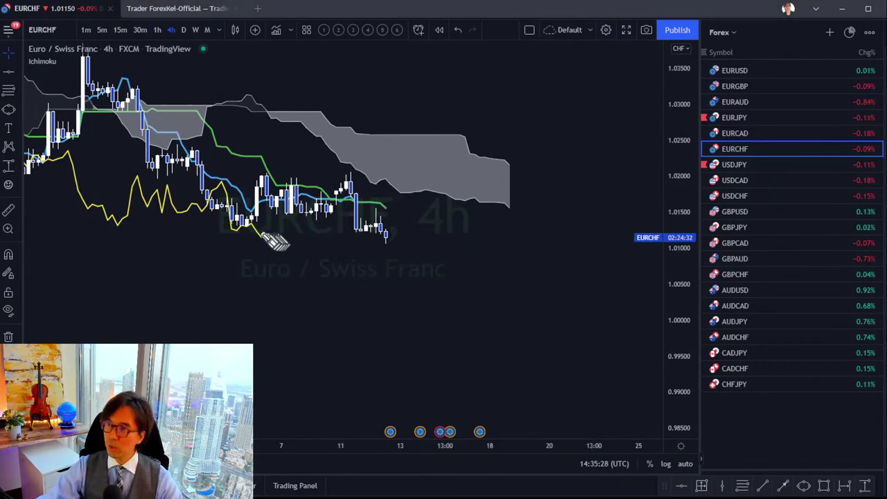
{"action": "left_click_drag", "start_coordinate": [247, 236], "coordinate": [264, 240]}
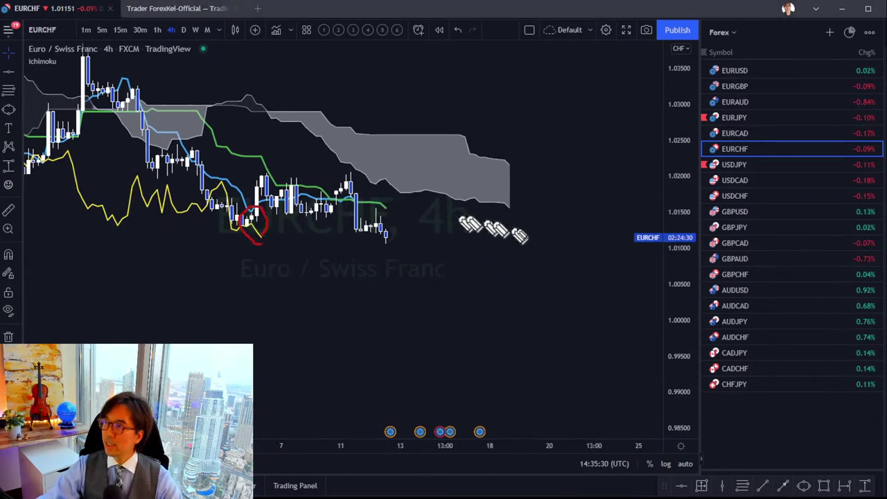
{"action": "left_click_drag", "start_coordinate": [541, 200], "coordinate": [532, 197]}
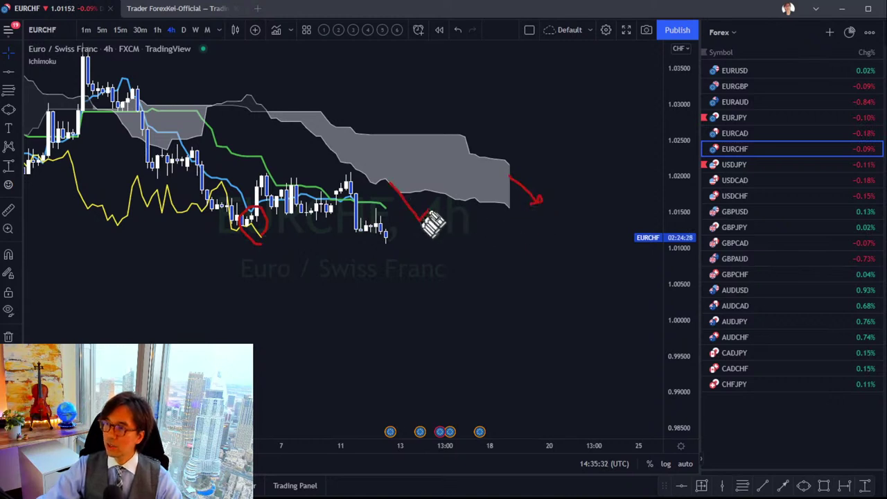
{"action": "left_click_drag", "start_coordinate": [426, 222], "coordinate": [424, 222]}
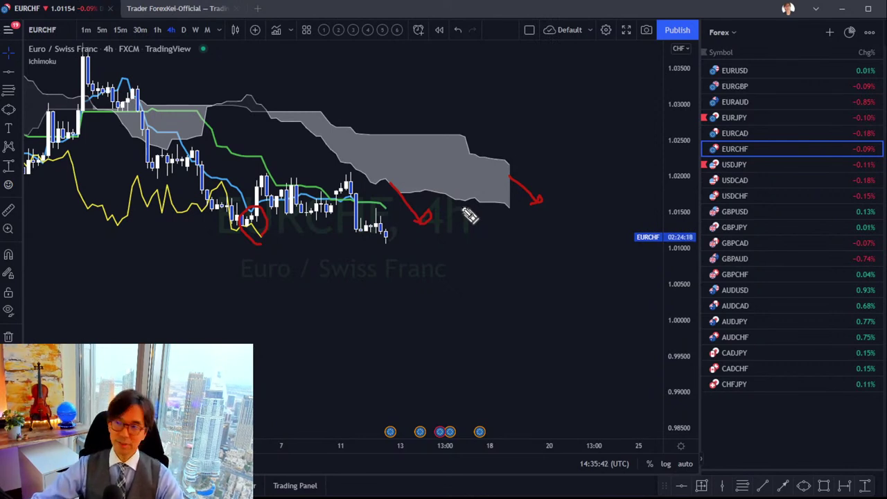
{"action": "key", "text": "Escape"}
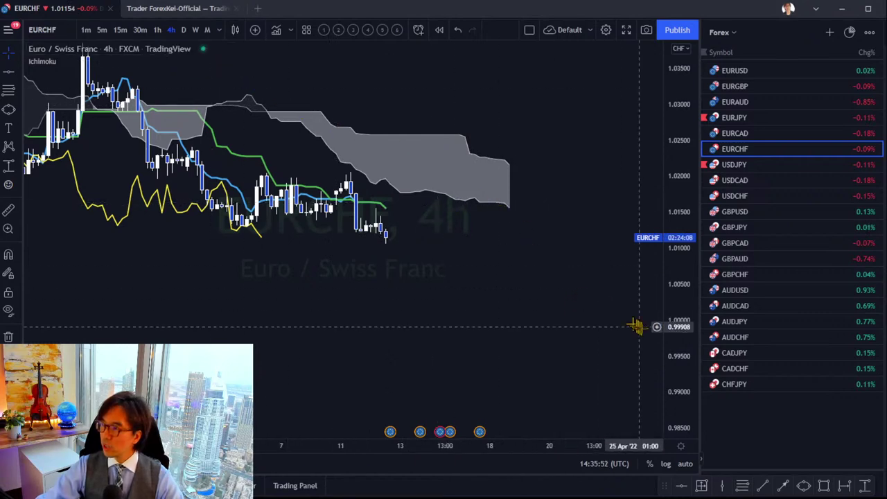
- Switch EURCHF to the 1-hour timeframe and examine its recent candles and lagging line against the Ichimoku cloud
{"action": "left_click_drag", "start_coordinate": [675, 357], "coordinate": [301, 138]}
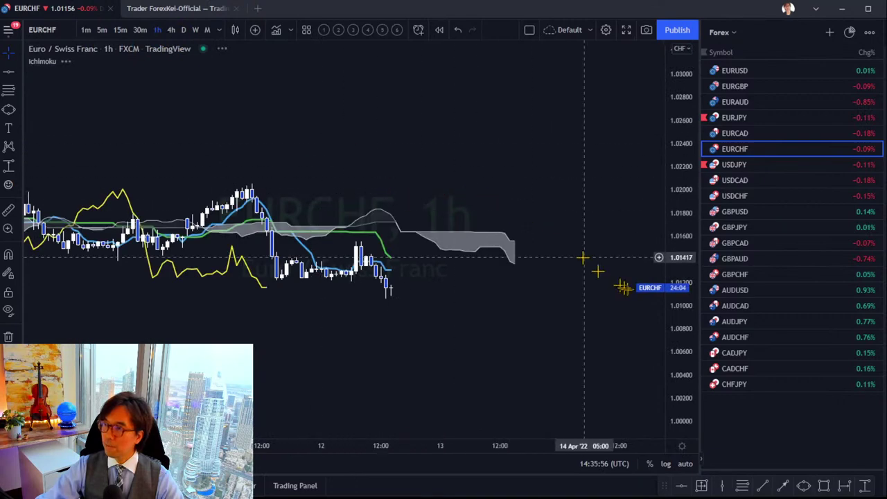
{"action": "left_click_drag", "start_coordinate": [678, 356], "coordinate": [679, 326]}
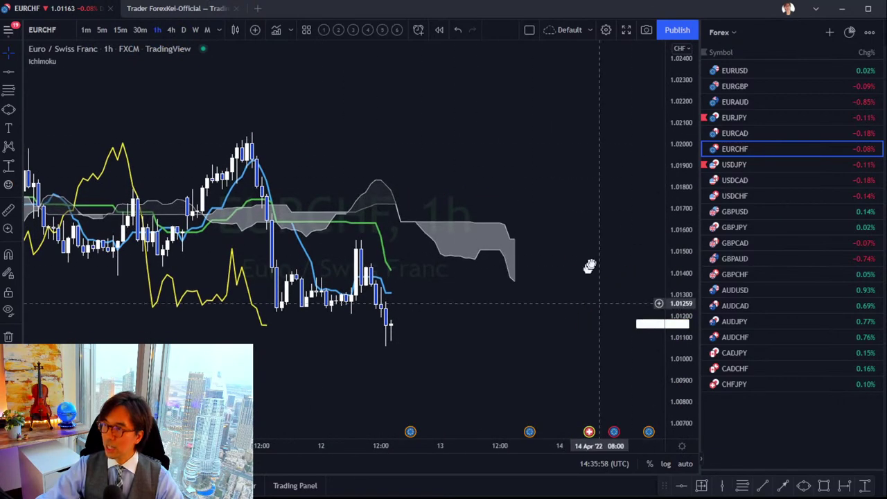
{"action": "left_click_drag", "start_coordinate": [525, 326], "coordinate": [445, 312]}
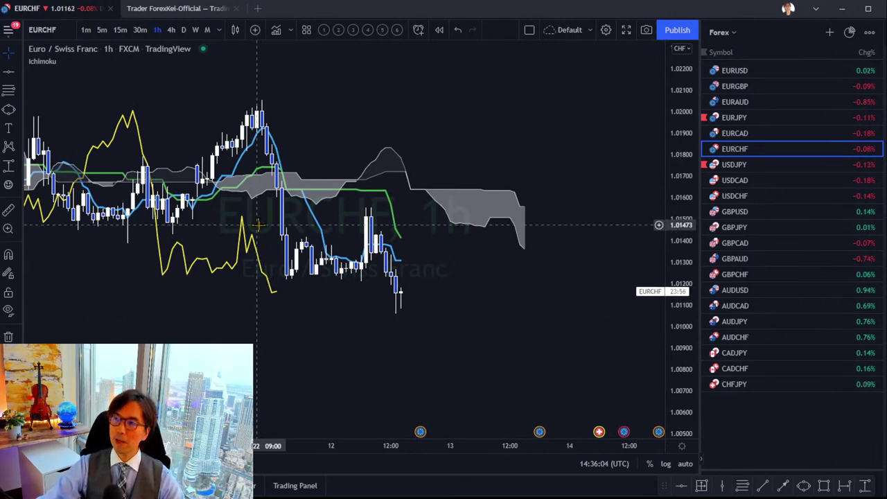
{"action": "left_click_drag", "start_coordinate": [416, 126], "coordinate": [467, 133]}
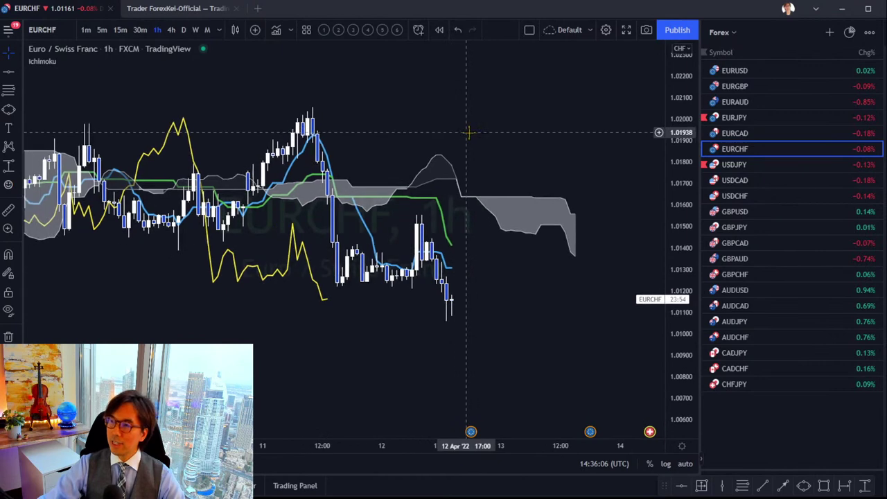
- Switch EURCHF to the 5-minute timeframe and replace Ichimoku with the saved indicator set of two Bollinger Bands and an oscillator
{"action": "left_click", "coordinate": [111, 29]}
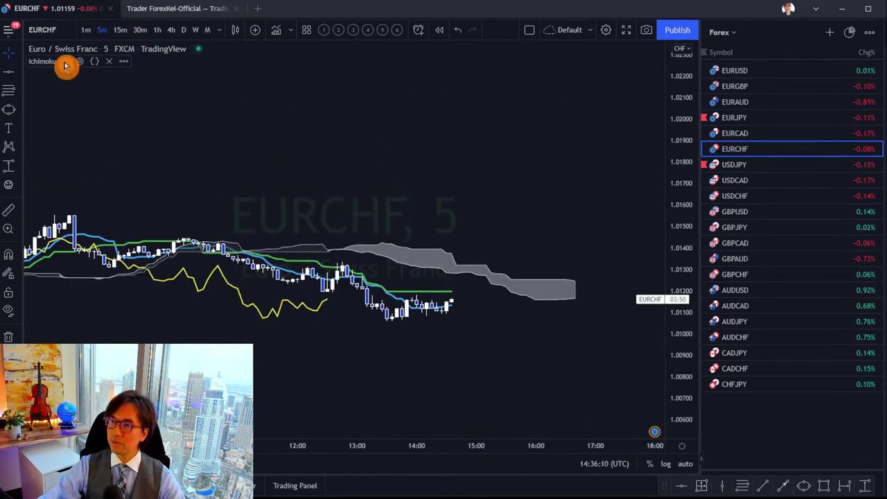
{"action": "left_click", "coordinate": [66, 61]}
{"action": "mouse_move", "coordinate": [676, 356]}
{"action": "left_mouse_down"}
{"action": "mouse_move", "coordinate": [704, 208]}
{"action": "mouse_move", "coordinate": [575, 203]}
{"action": "mouse_move", "coordinate": [561, 122]}
{"action": "left_mouse_up"}
{"action": "left_click", "coordinate": [350, 31]}
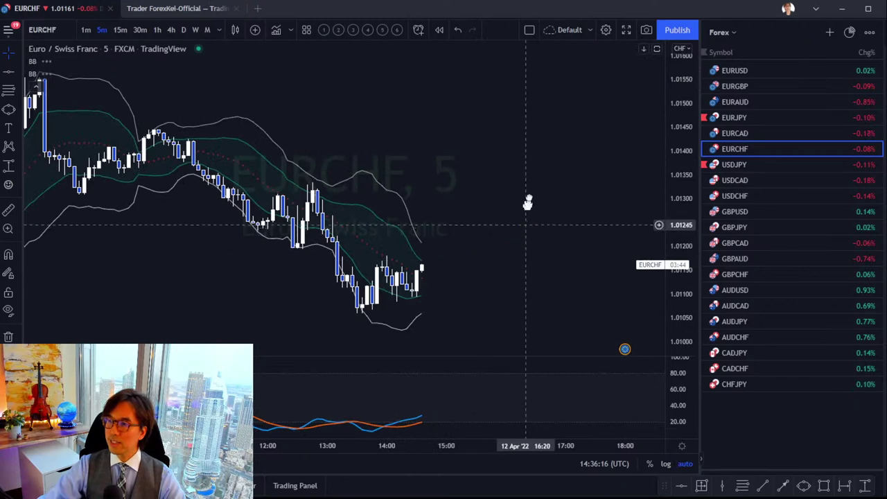
{"action": "left_click_drag", "start_coordinate": [667, 291], "coordinate": [665, 253]}
{"action": "left_click_drag", "start_coordinate": [542, 253], "coordinate": [518, 194]}
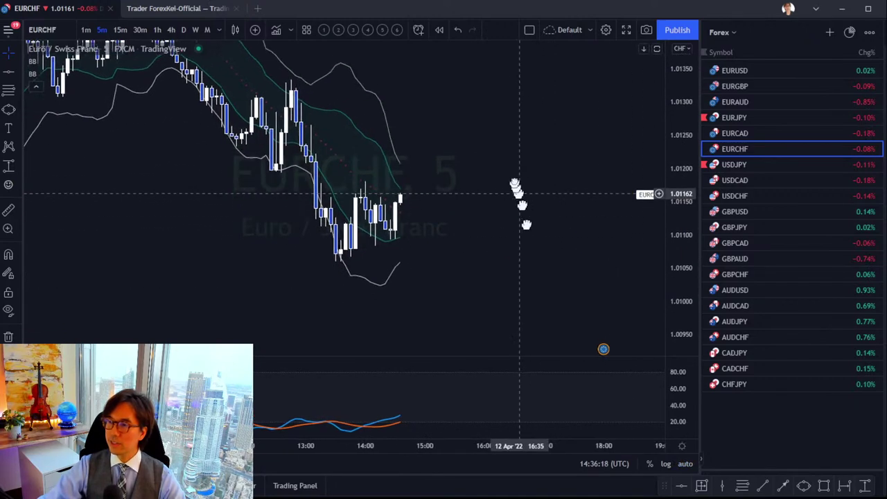
{"action": "scroll", "coordinate": [603, 268], "scroll_direction": "down", "scroll_amount": 3}
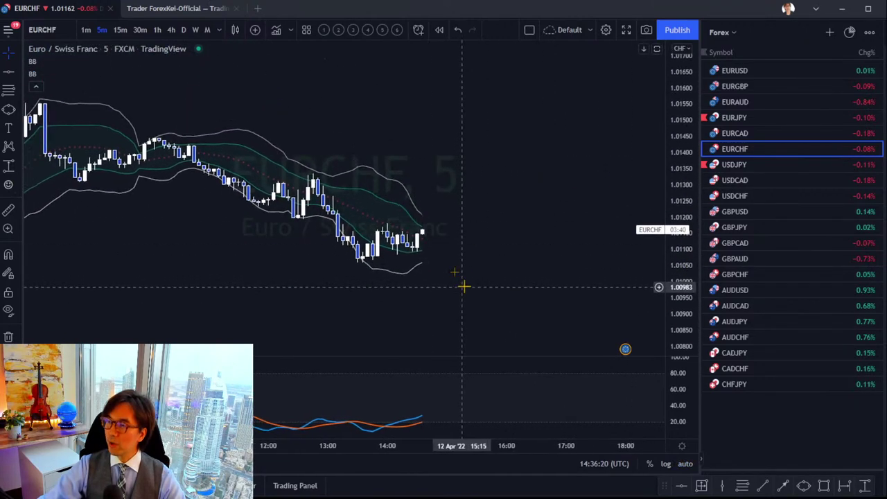
- Draw a rising trend line under the recent EURCHF 5-minute lows, from about 1.0105 at 13:15 to about 1.0115 at 16:00
{"action": "left_click_drag", "start_coordinate": [673, 277], "coordinate": [677, 238]}
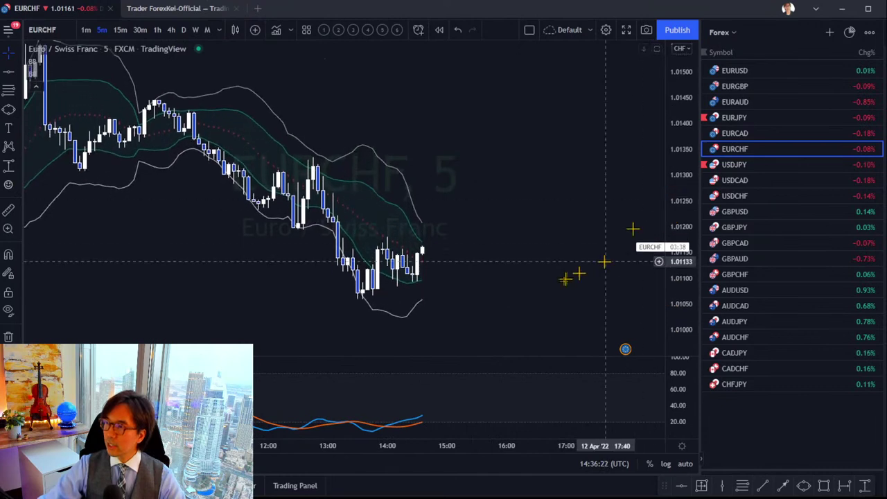
{"action": "left_click_drag", "start_coordinate": [563, 277], "coordinate": [594, 219]}
{"action": "left_click", "coordinate": [334, 428]}
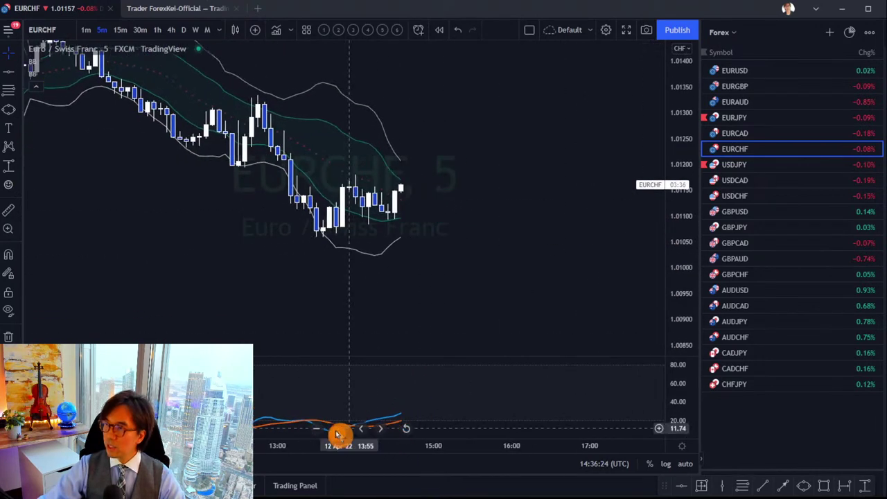
{"action": "left_click_drag", "start_coordinate": [349, 319], "coordinate": [427, 303]}
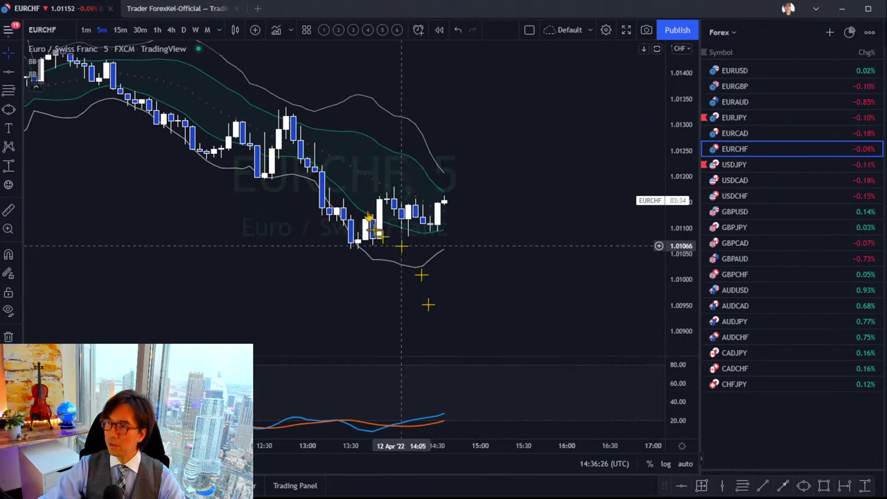
{"action": "left_click", "coordinate": [763, 489]}
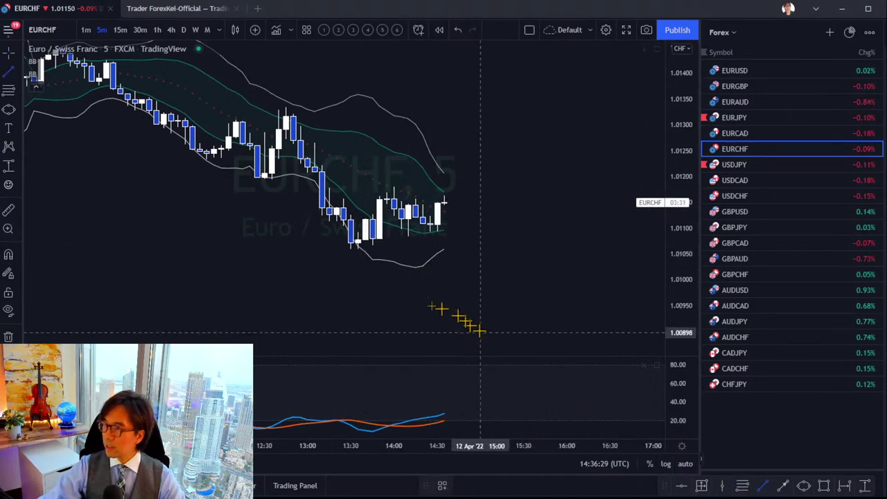
{"action": "left_click", "coordinate": [331, 252]}
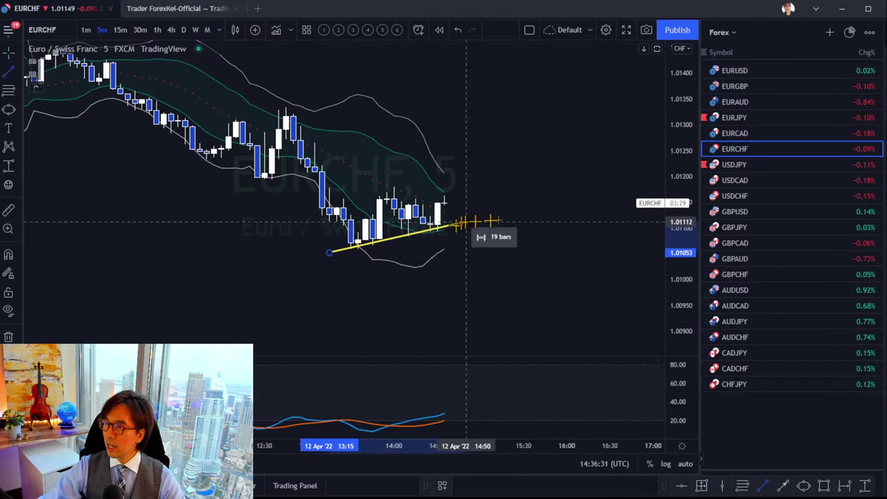
{"action": "left_click", "coordinate": [568, 204]}
{"action": "left_click", "coordinate": [413, 301]}
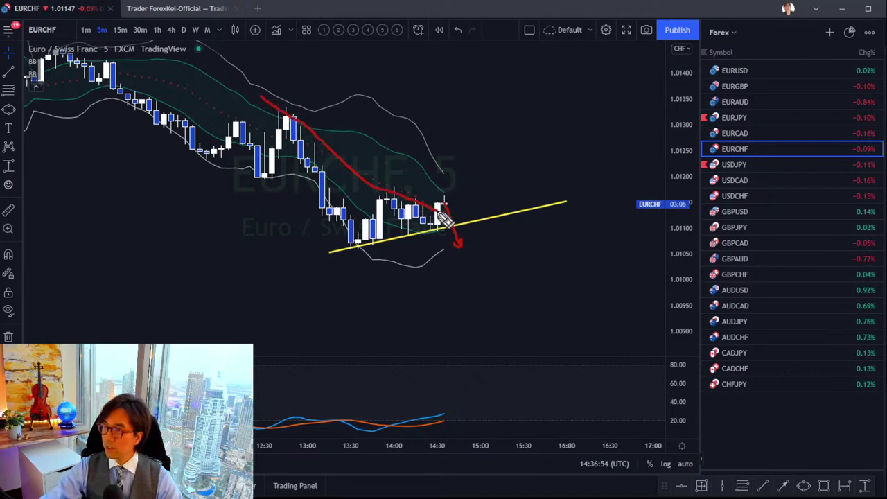
- Draw a falling trend line along the EURCHF highs, from about 1.0135 at 12:40 to about 1.0115 at 14:45
{"action": "left_click_drag", "start_coordinate": [433, 199], "coordinate": [418, 158]}
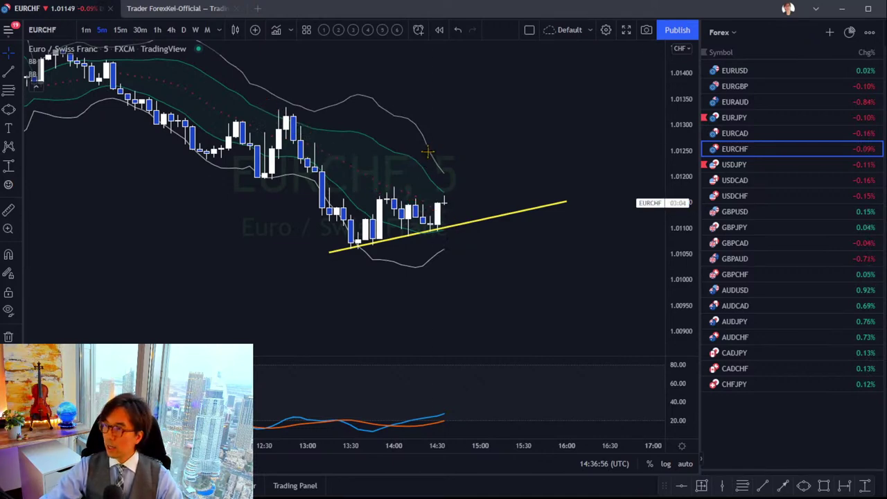
{"action": "left_click", "coordinate": [762, 487]}
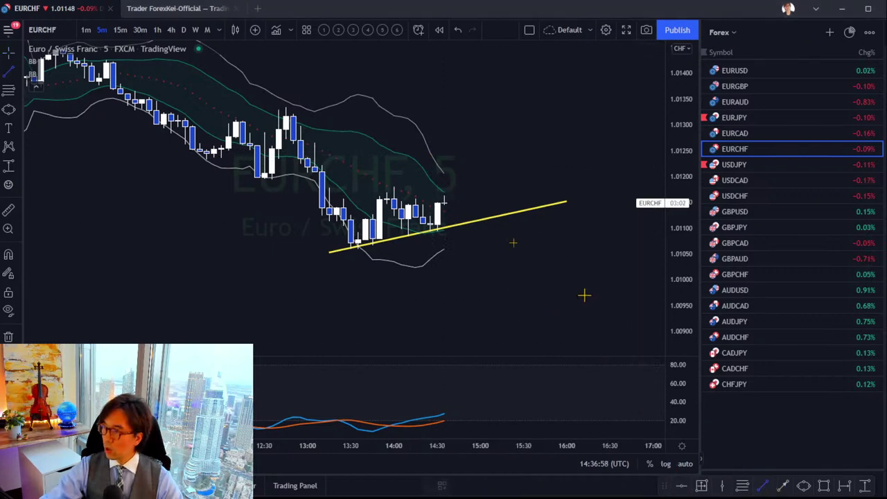
{"action": "left_click", "coordinate": [280, 101]}
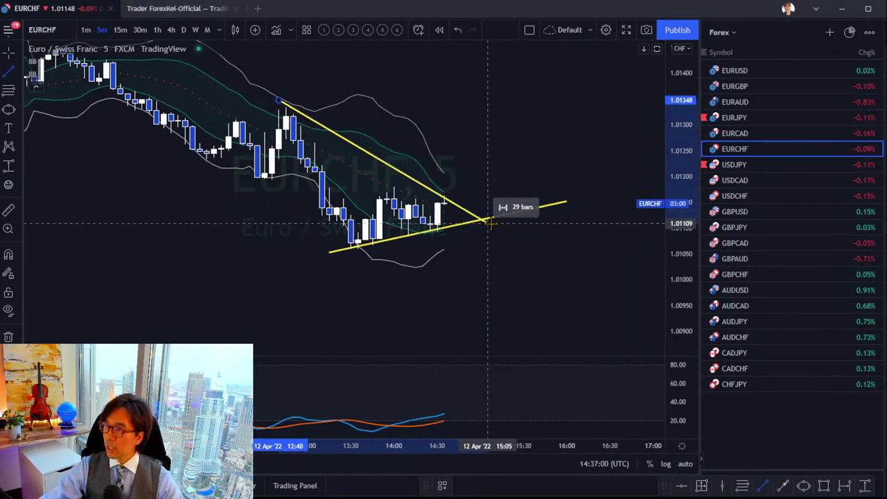
{"action": "left_click", "coordinate": [458, 203]}
{"action": "left_click", "coordinate": [466, 160]}
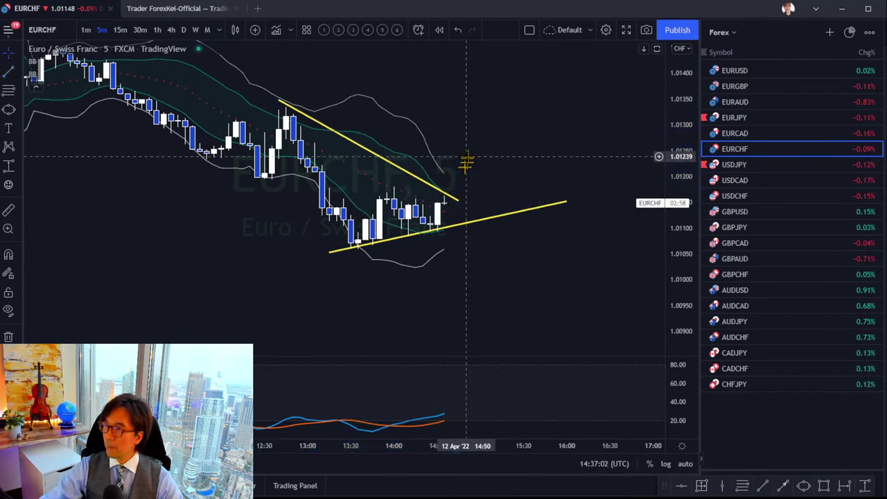
- Draw a rising trend line above the oscillator's peaks in the lower pane, from about 24 at 12:40 to about 33 at 14:45
{"action": "left_click", "coordinate": [762, 487]}
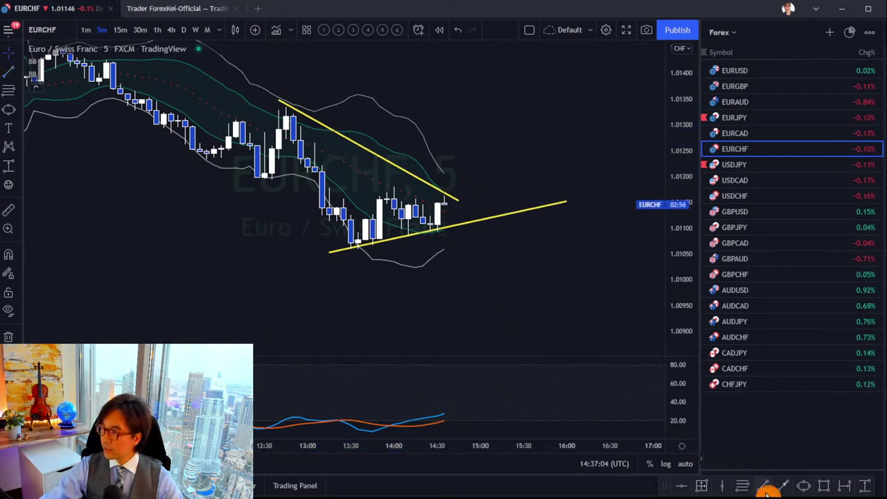
{"action": "left_click", "coordinate": [279, 415]}
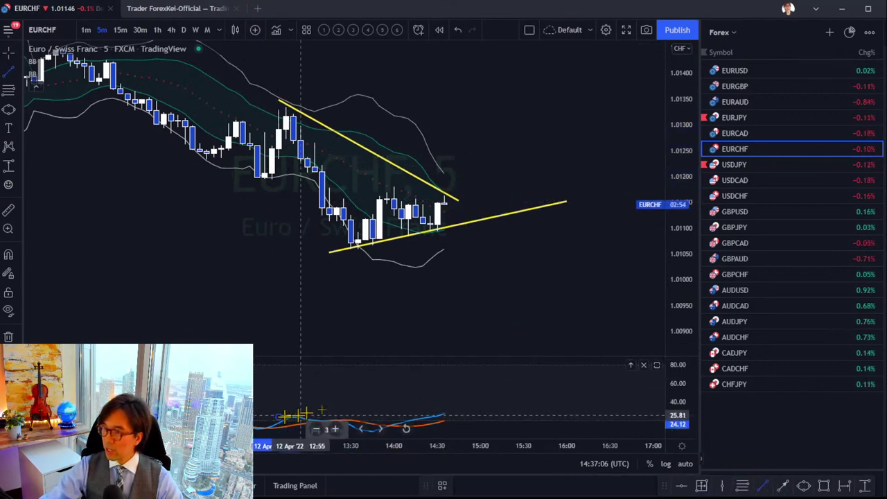
{"action": "left_click", "coordinate": [459, 412]}
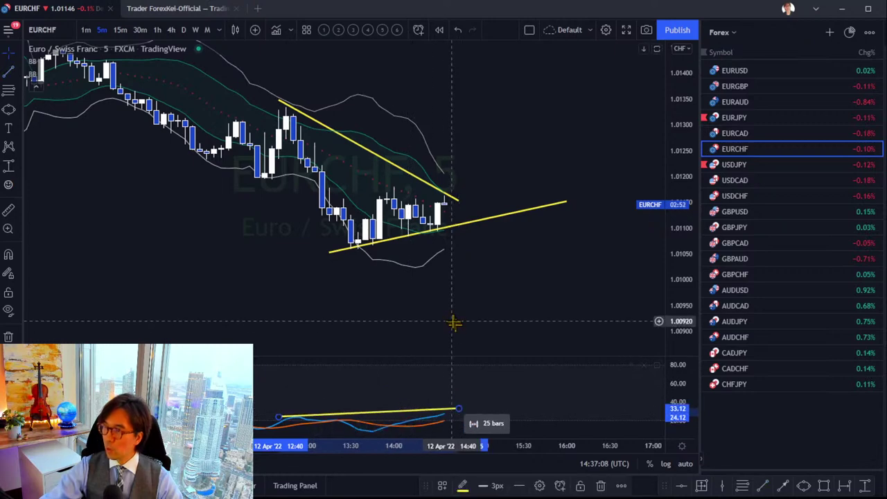
{"action": "left_click", "coordinate": [510, 326]}
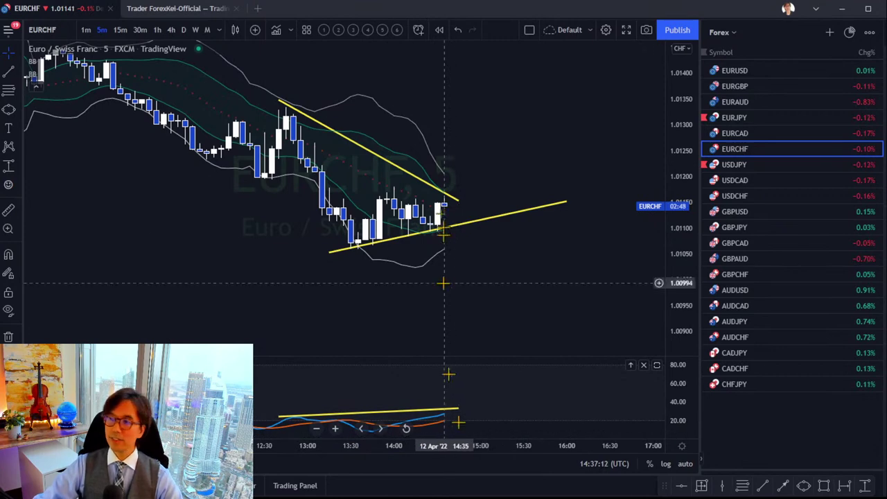
- Draw a downward arrow from just beyond the latest EURCHF candle at about 1.0112 through the rising trend line to about 1.0095
{"action": "left_click", "coordinate": [459, 204]}
{"action": "left_click", "coordinate": [783, 485]}
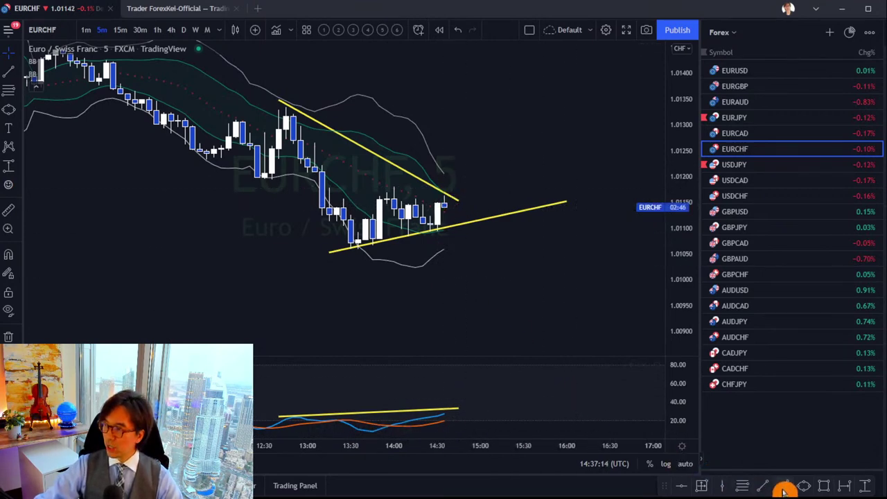
{"action": "left_click", "coordinate": [460, 217]}
{"action": "left_click", "coordinate": [501, 304]}
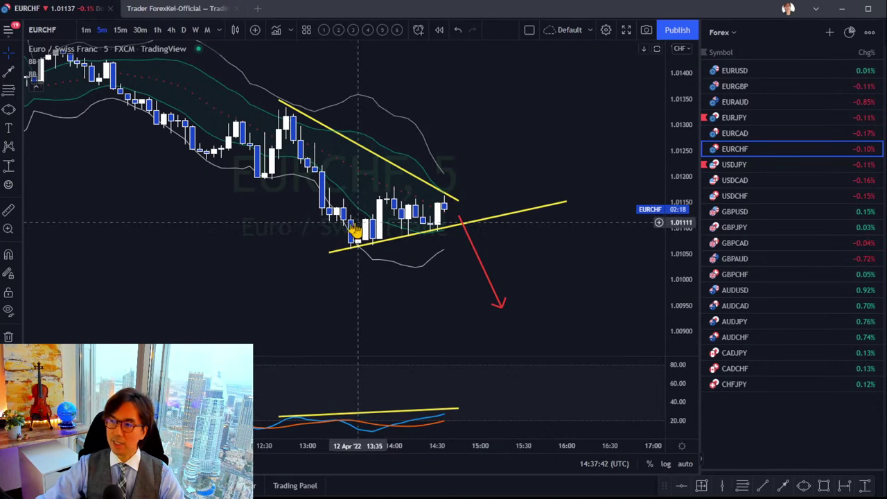
{"action": "left_click", "coordinate": [742, 74]}
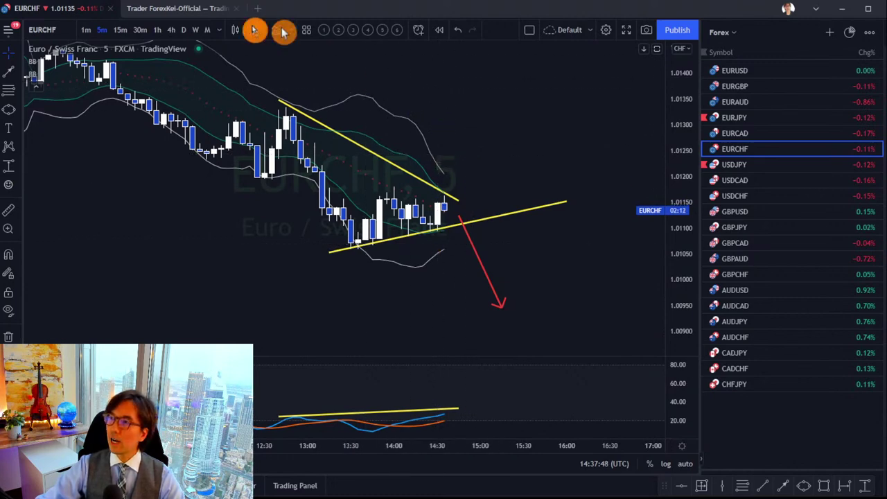
- Split the layout into two side-by-side charts and turn off symbol syncing between them
{"action": "left_click", "coordinate": [528, 31]}
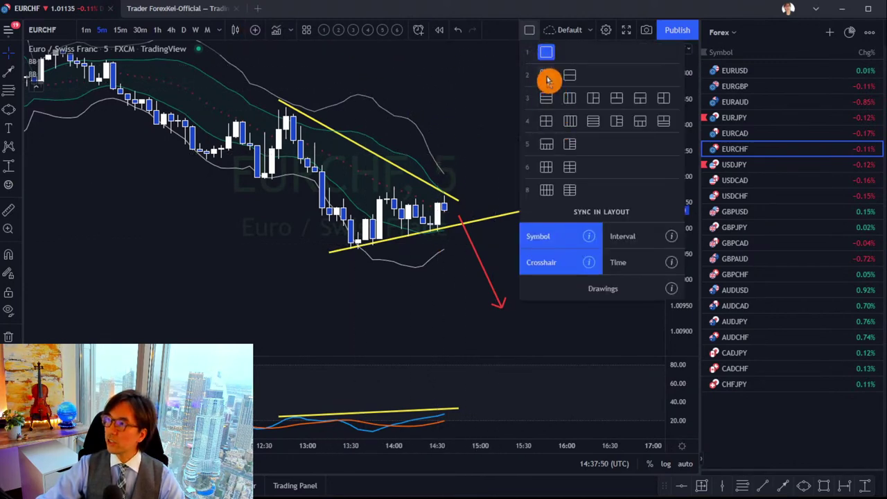
{"action": "left_click", "coordinate": [546, 74]}
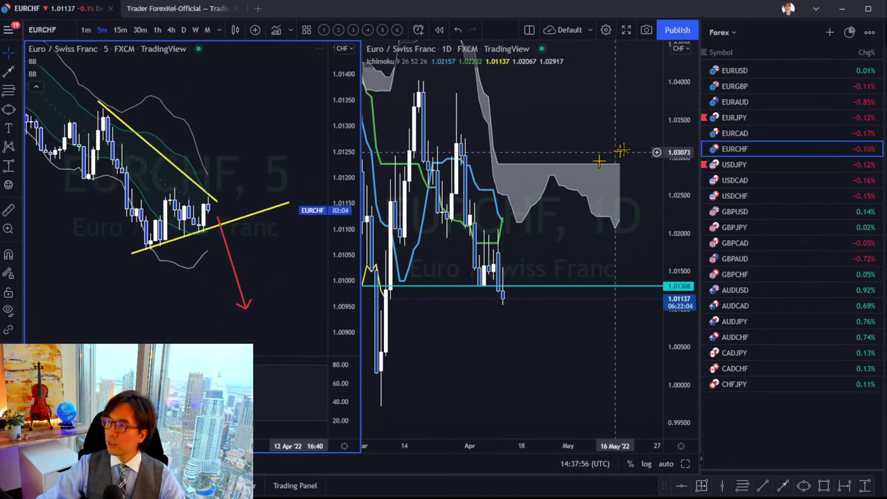
{"action": "left_click", "coordinate": [529, 30]}
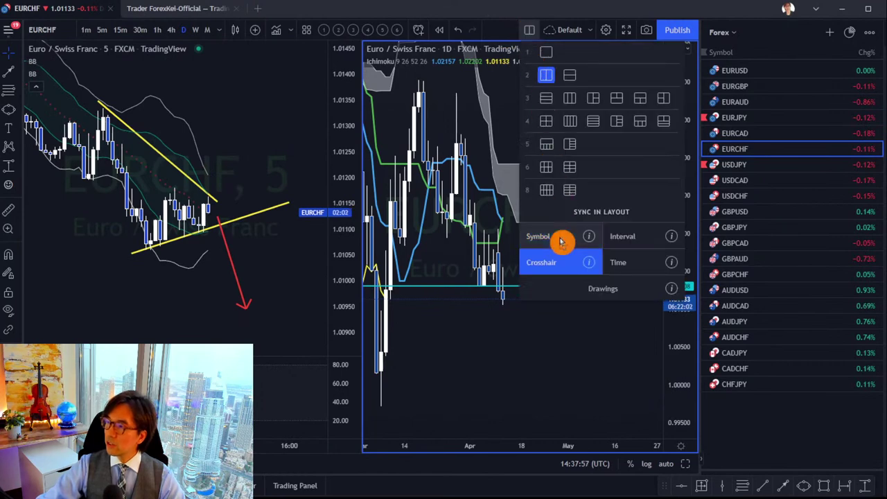
{"action": "left_click", "coordinate": [561, 240]}
- Switch the watchlist to Index and load US100 in the daily Ichimoku chart
{"action": "left_click_drag", "start_coordinate": [575, 132], "coordinate": [594, 148]}
{"action": "left_click_drag", "start_coordinate": [689, 149], "coordinate": [696, 235]}
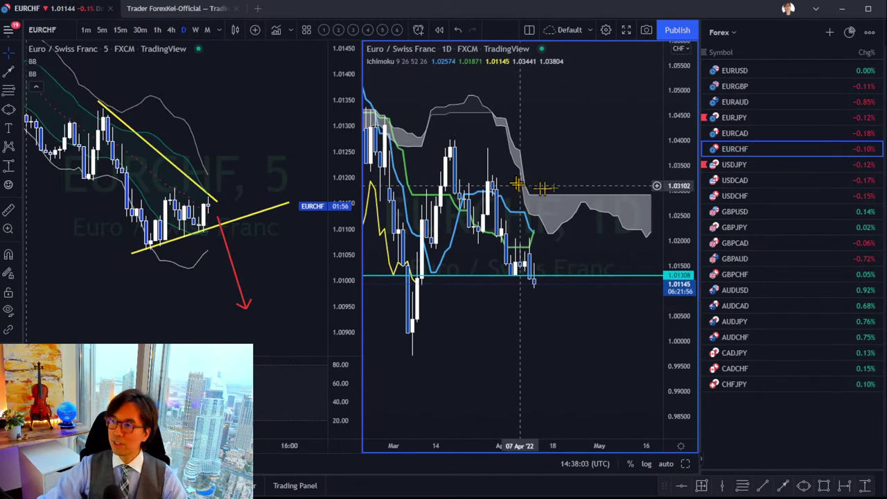
{"action": "left_click_drag", "start_coordinate": [263, 257], "coordinate": [255, 249]}
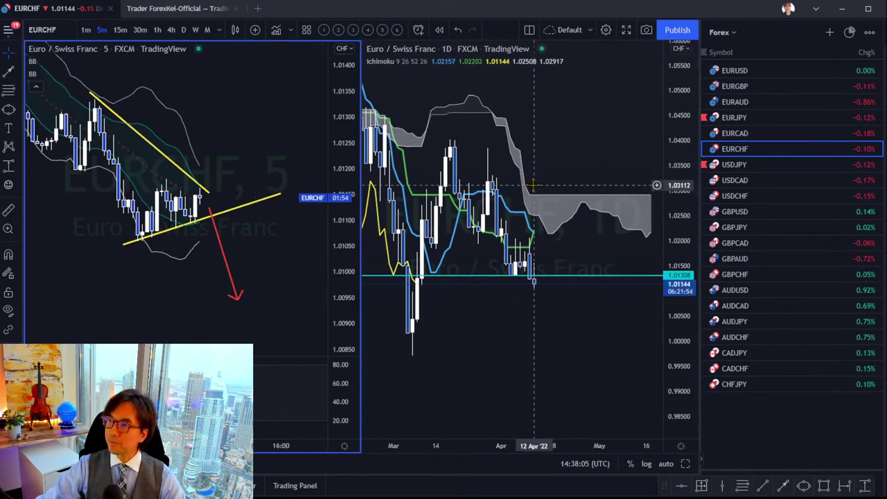
{"action": "left_click", "coordinate": [525, 192]}
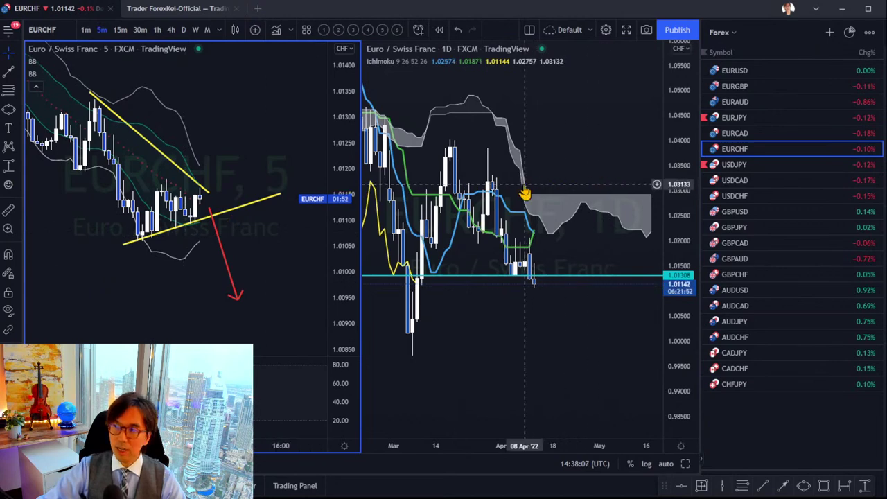
{"action": "left_click", "coordinate": [748, 48]}
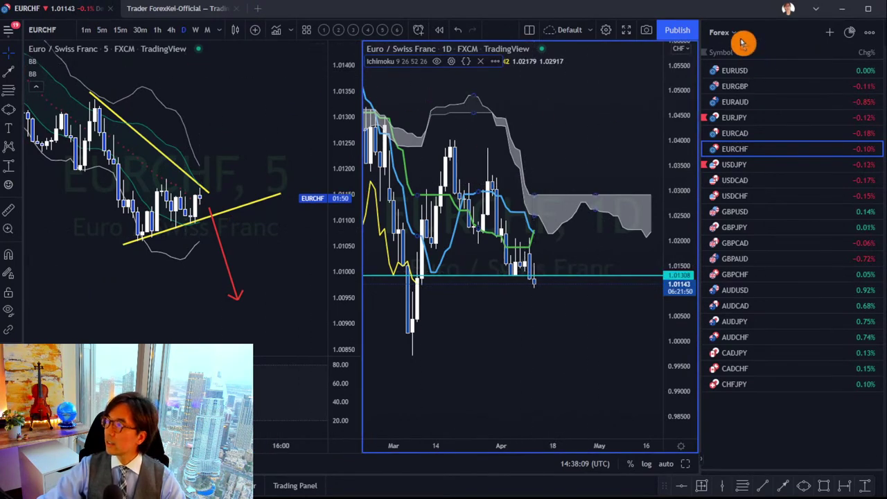
{"action": "left_click", "coordinate": [735, 35]}
{"action": "left_click", "coordinate": [753, 168]}
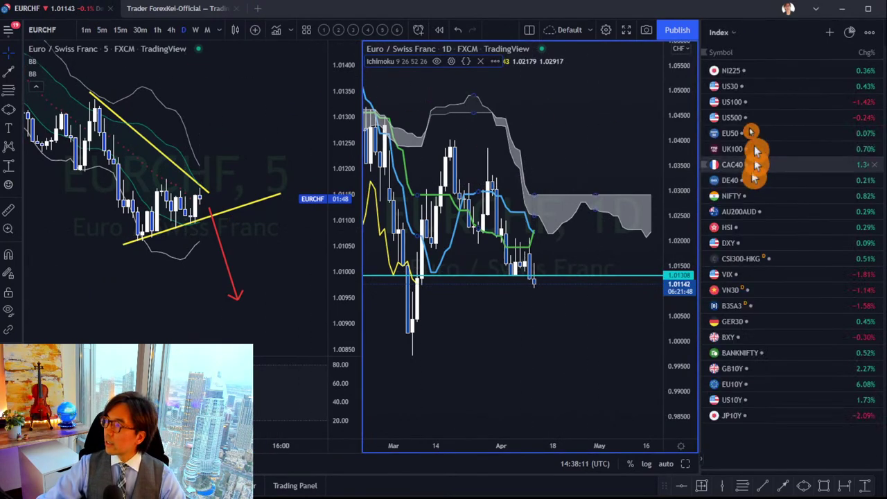
{"action": "left_click", "coordinate": [747, 102]}
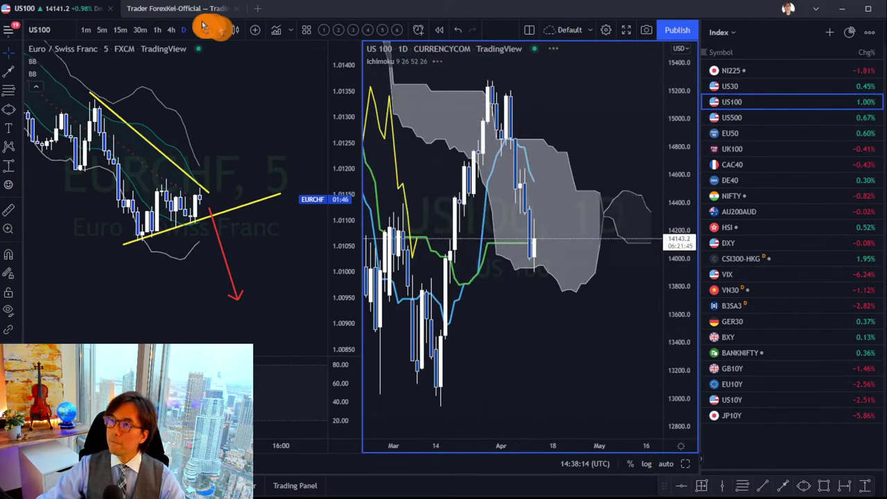
- Switch the US100 Ichimoku chart to the weekly interval
{"action": "left_click_drag", "start_coordinate": [685, 90], "coordinate": [734, 305]}
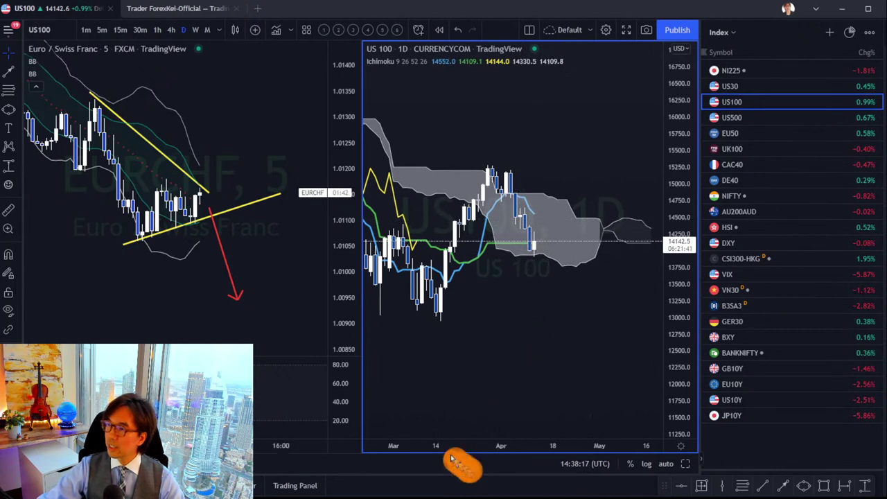
{"action": "left_click_drag", "start_coordinate": [446, 450], "coordinate": [524, 451]}
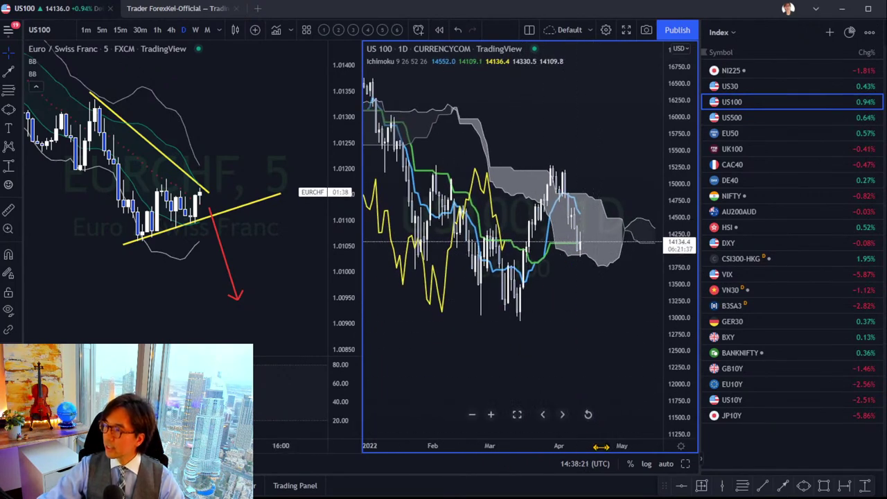
{"action": "mouse_move", "coordinate": [594, 447]}
{"action": "left_mouse_down"}
{"action": "mouse_move", "coordinate": [616, 449]}
{"action": "mouse_move", "coordinate": [593, 450]}
{"action": "left_mouse_up"}
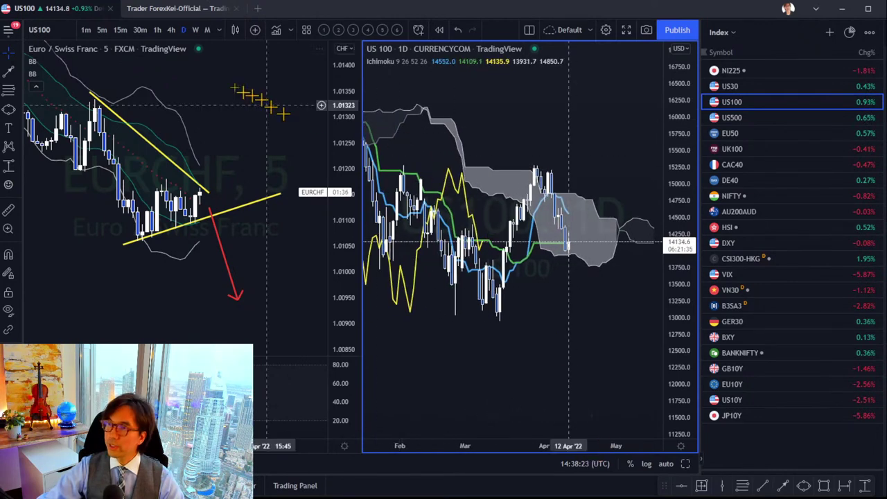
{"action": "left_click", "coordinate": [196, 30]}
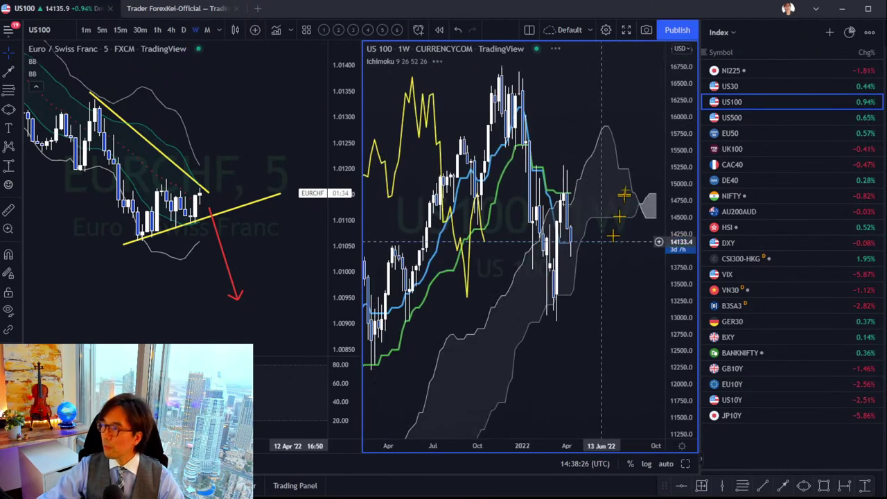
{"action": "left_click_drag", "start_coordinate": [610, 274], "coordinate": [580, 267]}
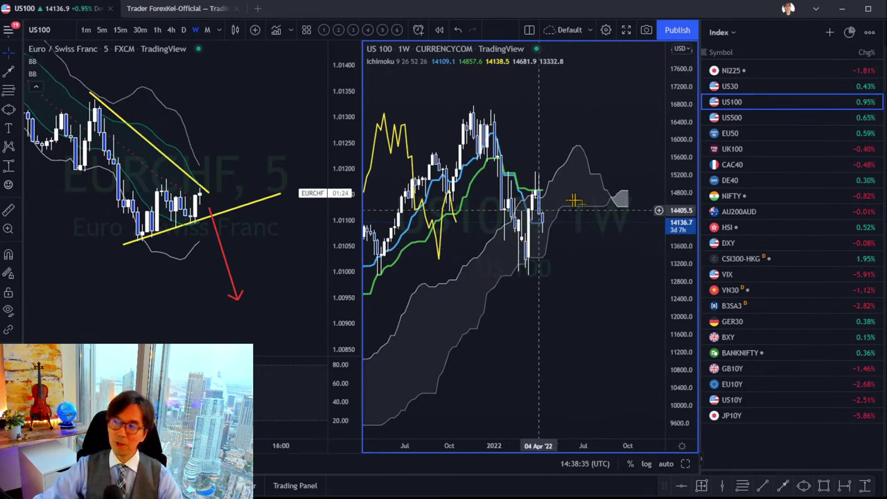
{"action": "left_click_drag", "start_coordinate": [545, 237], "coordinate": [555, 300]}
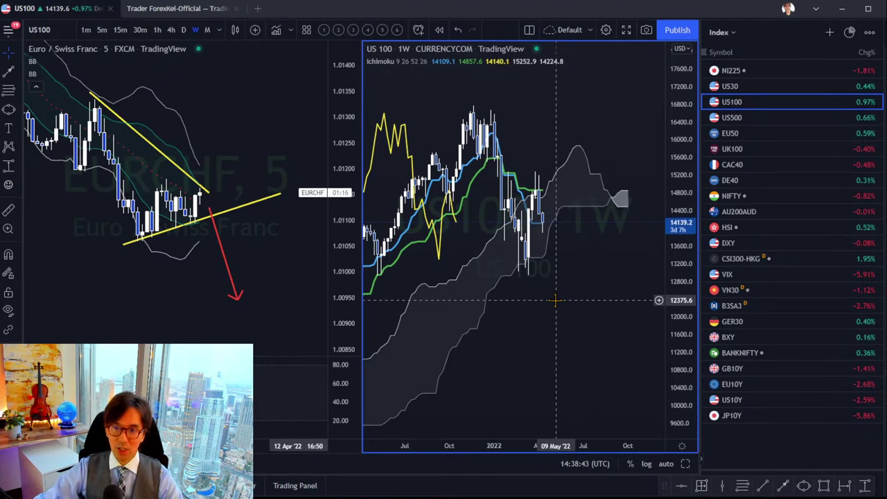
- Switch the watchlist to Commodity and show XAUUSD on the daily interval in the Ichimoku chart
{"action": "left_click", "coordinate": [720, 32]}
{"action": "left_click", "coordinate": [748, 97]}
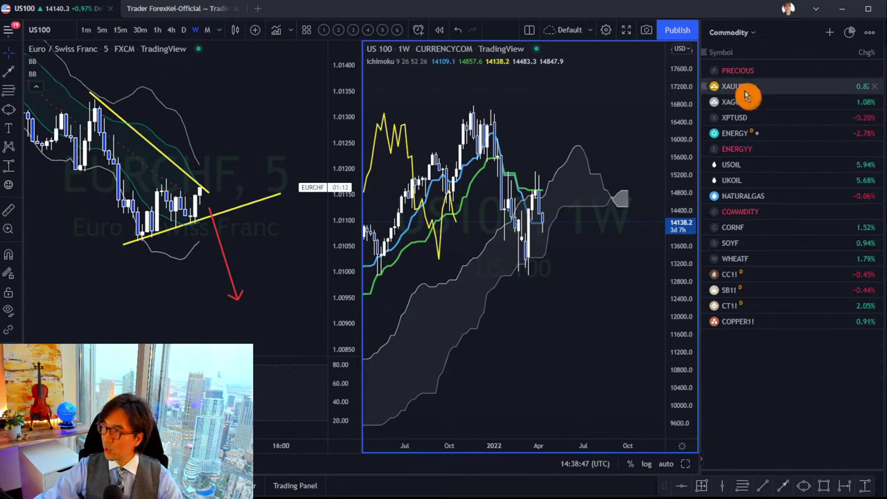
{"action": "left_click", "coordinate": [182, 29]}
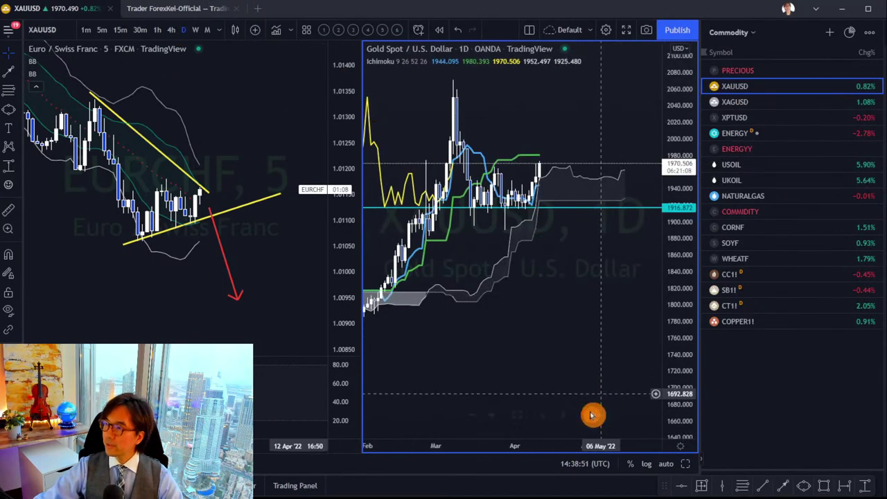
{"action": "scroll", "coordinate": [580, 316], "scroll_direction": "left", "scroll_amount": 3}
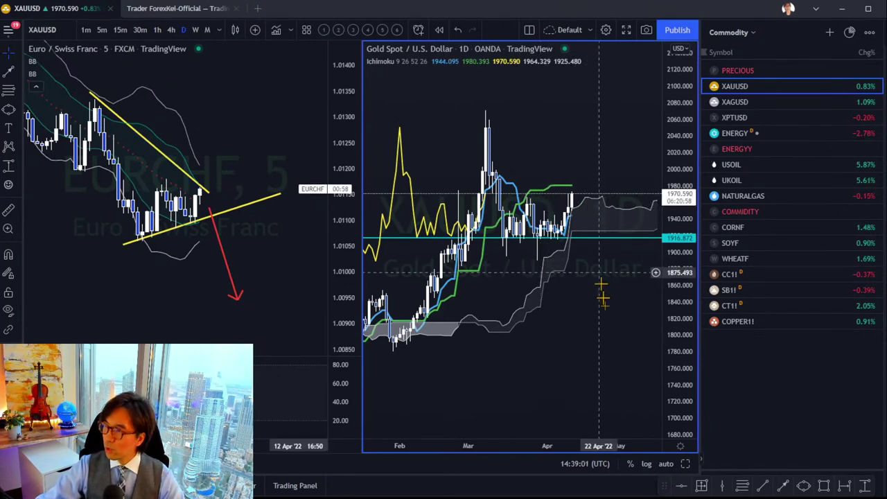
- Sketch red strokes along gold's early-March daily rally and a rising arrow from the latest candle, and clear the markup
{"action": "left_click_drag", "start_coordinate": [603, 287], "coordinate": [592, 315]}
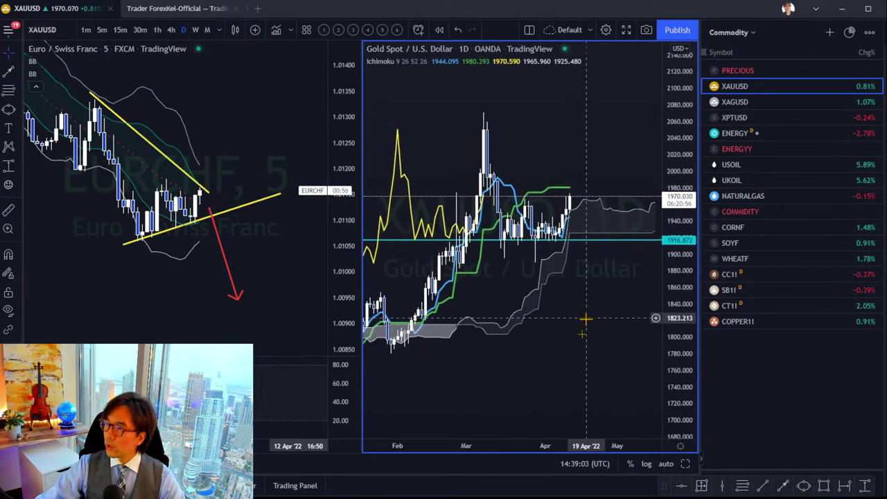
{"action": "left_click_drag", "start_coordinate": [548, 443], "coordinate": [485, 444]}
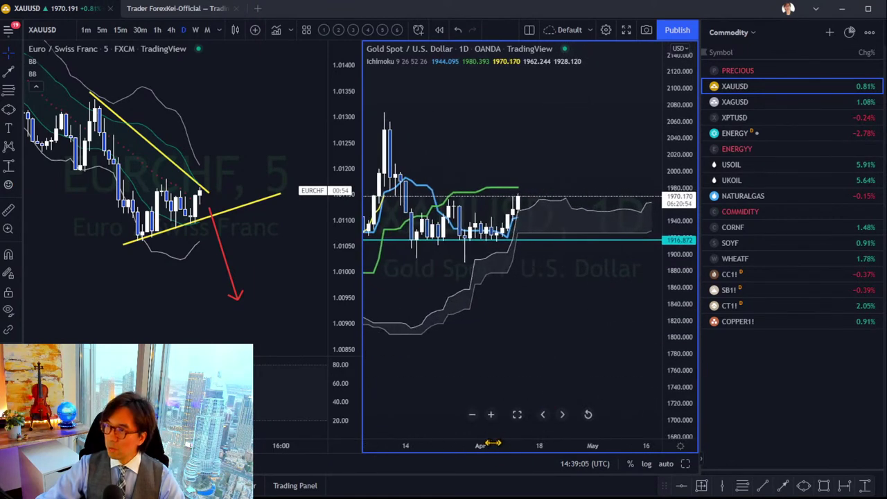
{"action": "left_click_drag", "start_coordinate": [459, 326], "coordinate": [547, 333]}
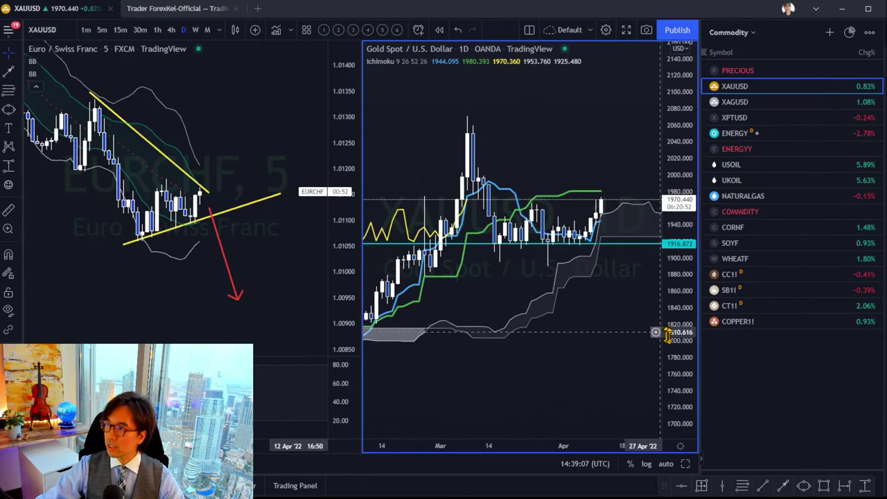
{"action": "left_click_drag", "start_coordinate": [679, 333], "coordinate": [684, 285]}
{"action": "left_click_drag", "start_coordinate": [572, 336], "coordinate": [557, 356]}
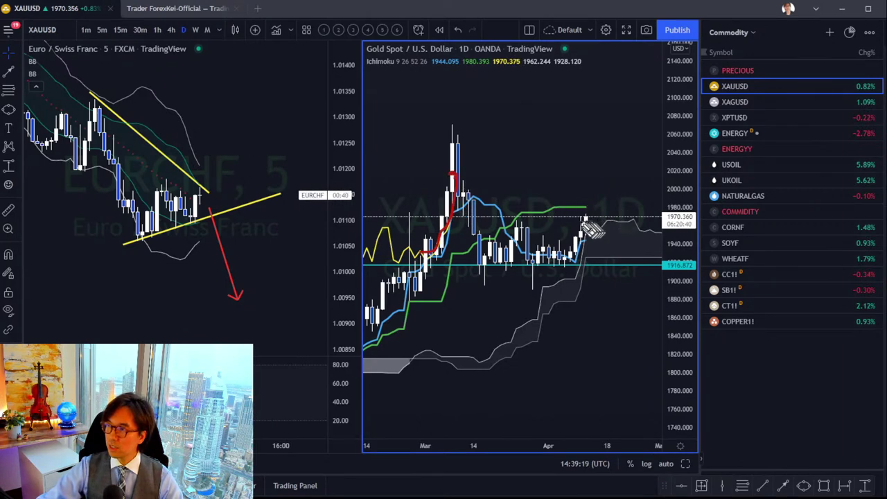
{"action": "left_click_drag", "start_coordinate": [584, 218], "coordinate": [607, 186]}
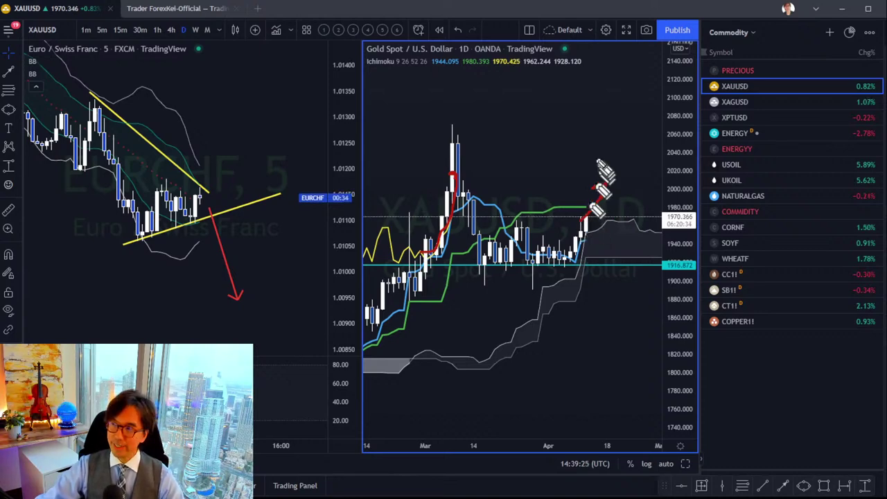
{"action": "left_click", "coordinate": [580, 411]}
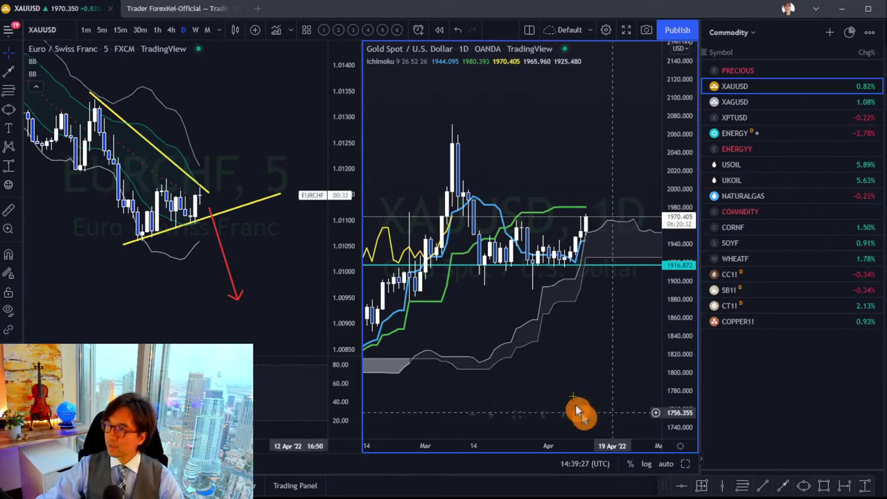
- Switch the XAUUSD Ichimoku chart to the 4-hour interval and mark rising red arrows at the base line and the cloud's leading end
{"action": "left_click", "coordinate": [171, 30]}
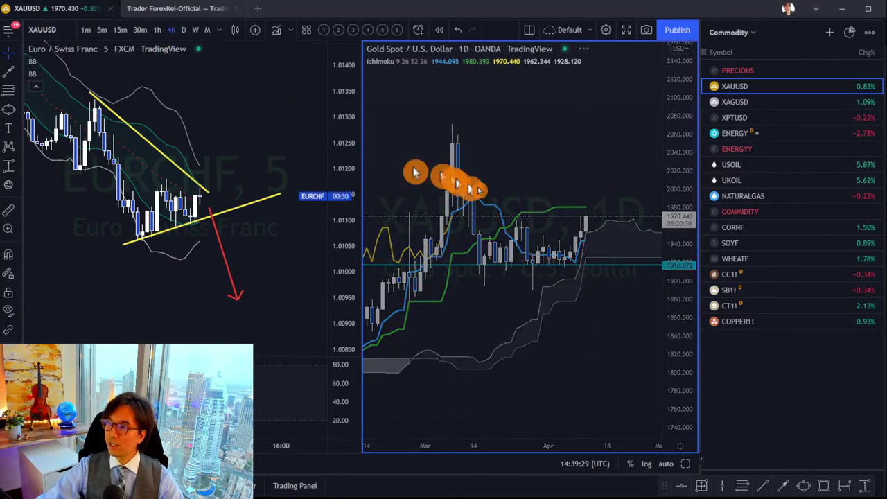
{"action": "left_click_drag", "start_coordinate": [671, 357], "coordinate": [669, 143]}
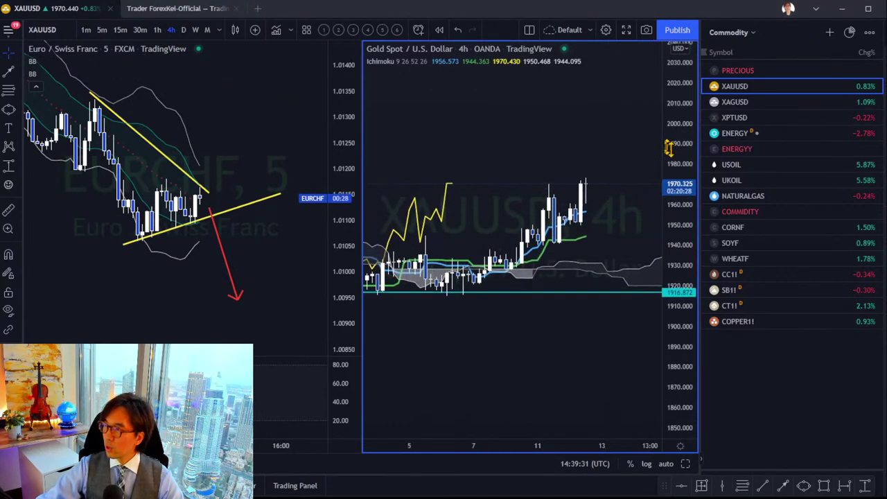
{"action": "scroll", "coordinate": [574, 180], "scroll_direction": "up", "scroll_amount": 2}
{"action": "left_click_drag", "start_coordinate": [555, 178], "coordinate": [551, 179]}
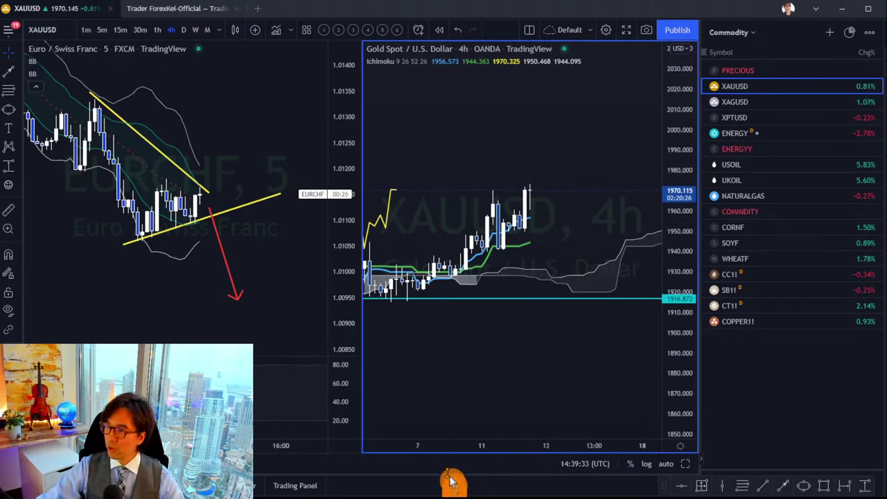
{"action": "scroll", "coordinate": [485, 371], "scroll_direction": "down", "scroll_amount": 3}
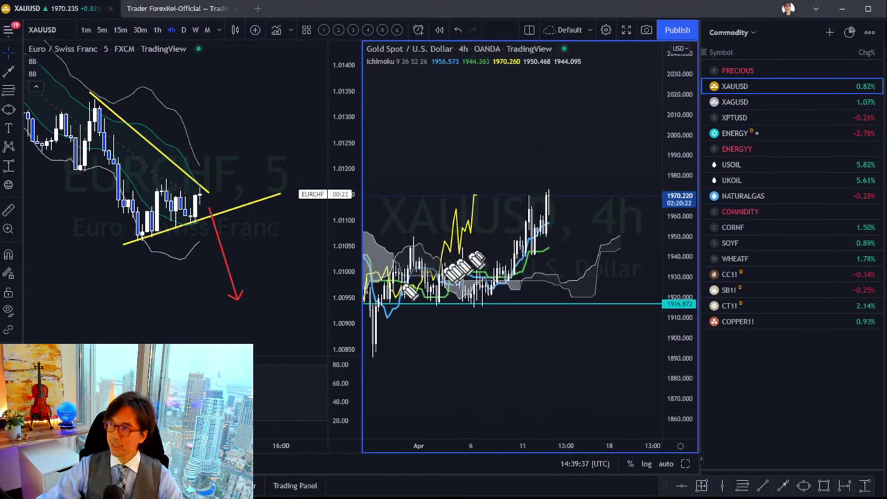
{"action": "left_click_drag", "start_coordinate": [546, 258], "coordinate": [567, 243]}
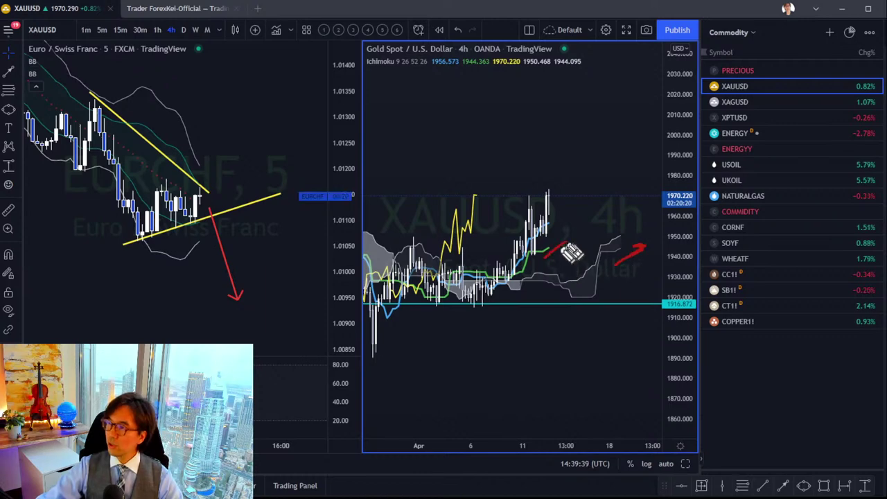
{"action": "left_click_drag", "start_coordinate": [457, 198], "coordinate": [474, 210]}
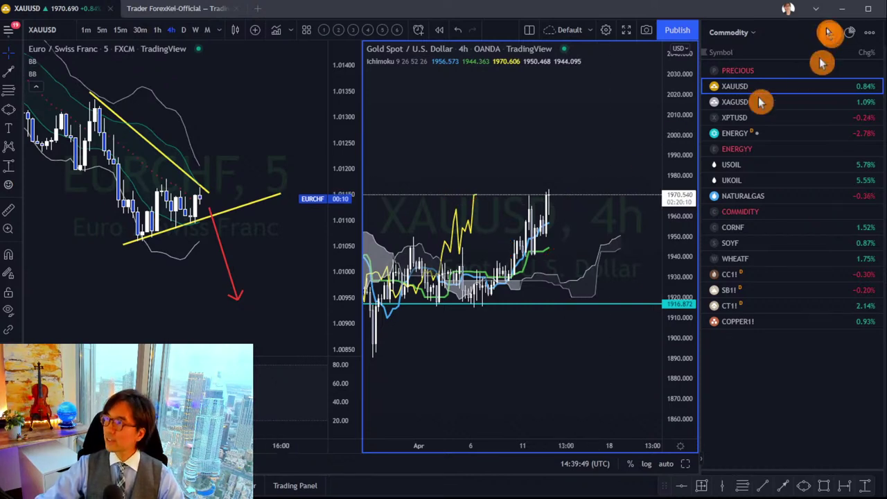
- Flag XAUUSD red in the watchlist and switch its Ichimoku chart to the 1-hour interval with an enlarged price scale
{"action": "left_click", "coordinate": [709, 86]}
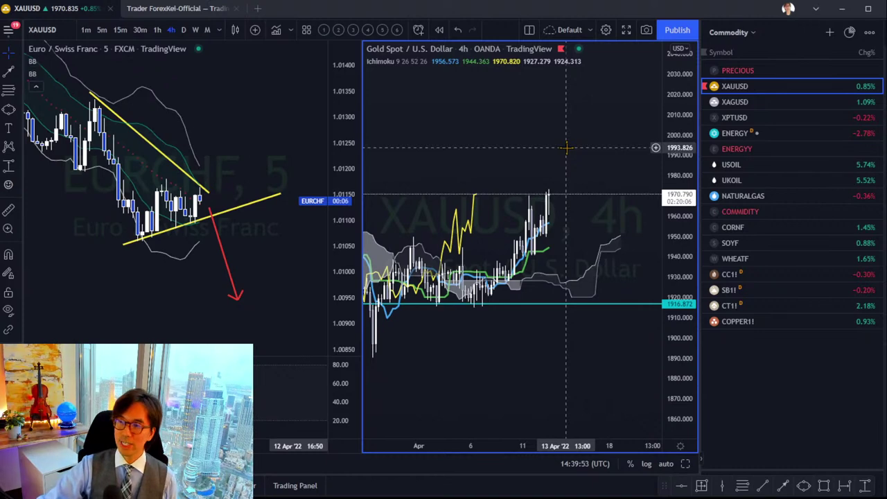
{"action": "left_click", "coordinate": [159, 32]}
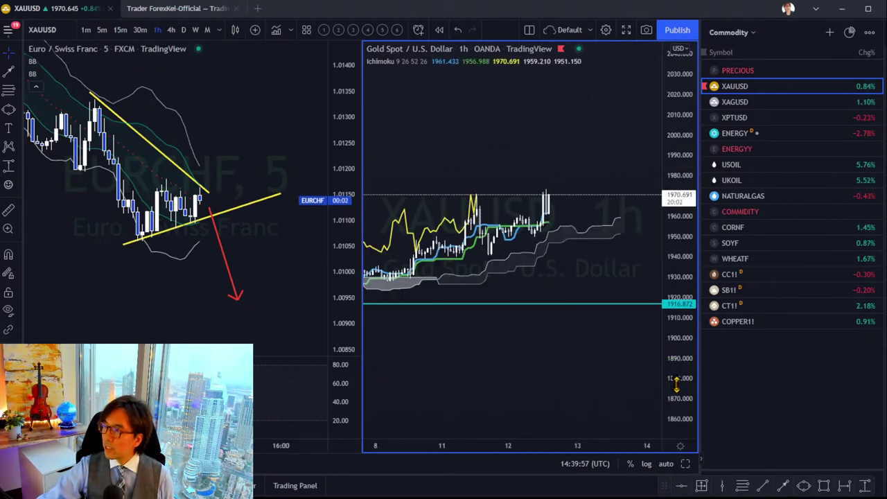
{"action": "left_click_drag", "start_coordinate": [676, 384], "coordinate": [676, 349]}
{"action": "left_click_drag", "start_coordinate": [555, 395], "coordinate": [559, 416]}
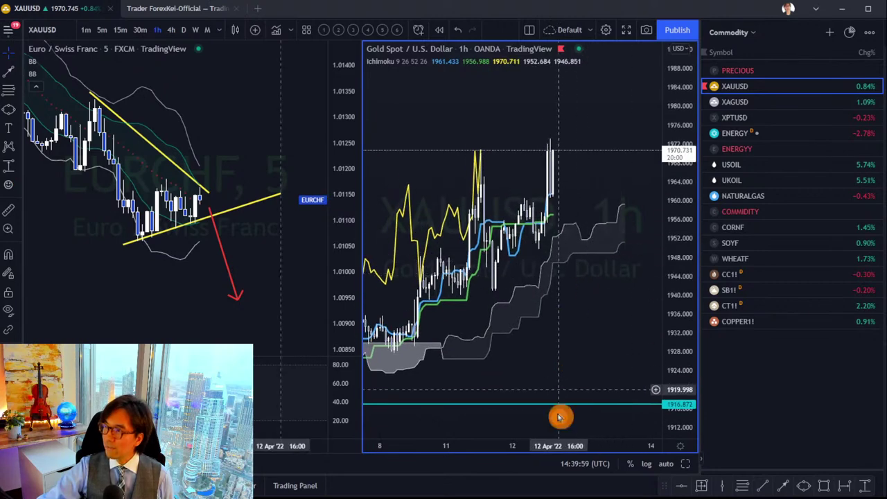
{"action": "scroll", "coordinate": [505, 332], "scroll_direction": "up", "scroll_amount": 5}
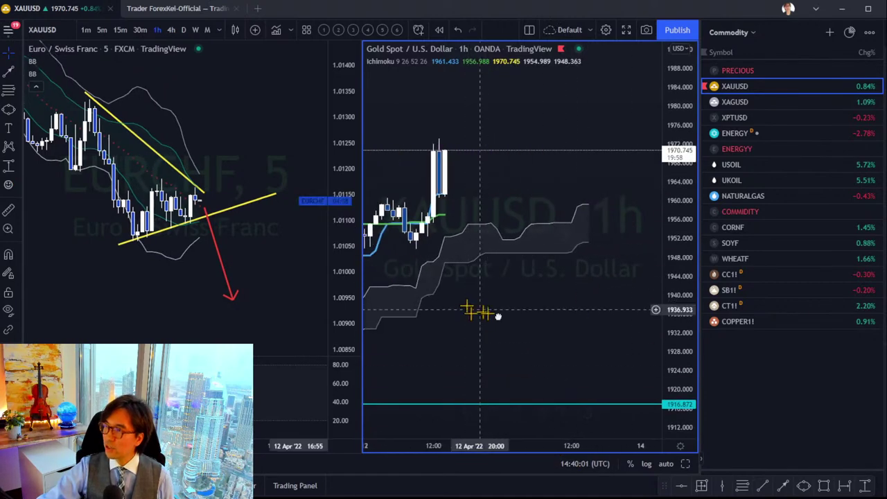
{"action": "scroll", "coordinate": [498, 316], "scroll_direction": "down", "scroll_amount": 5}
- Draw red up and down arrows from the end of the lagging span and from the latest candle on the 1-hour gold chart
{"action": "left_click_drag", "start_coordinate": [496, 441], "coordinate": [539, 307]}
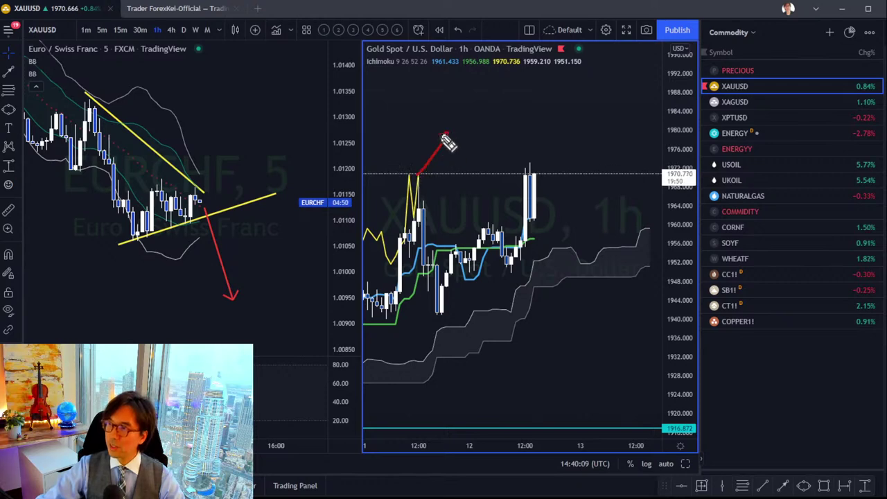
{"action": "left_click_drag", "start_coordinate": [564, 148], "coordinate": [566, 148]}
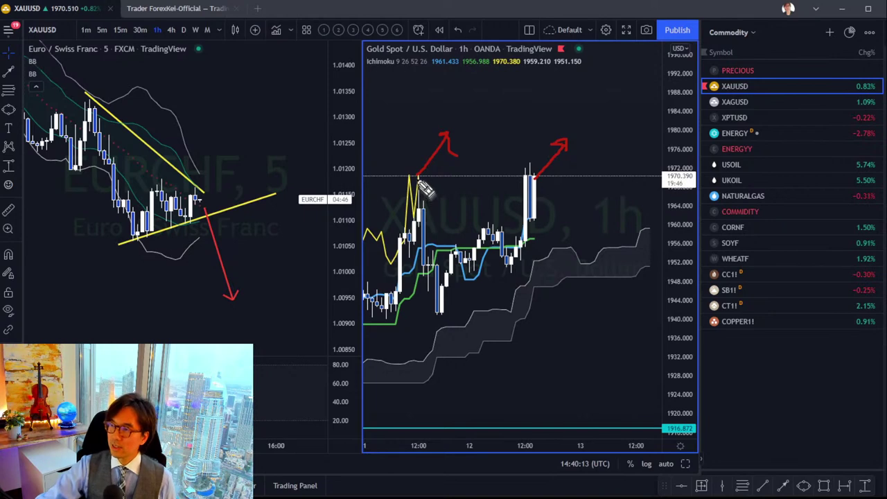
{"action": "left_click_drag", "start_coordinate": [418, 178], "coordinate": [423, 240]}
{"action": "left_click_drag", "start_coordinate": [537, 181], "coordinate": [561, 221]}
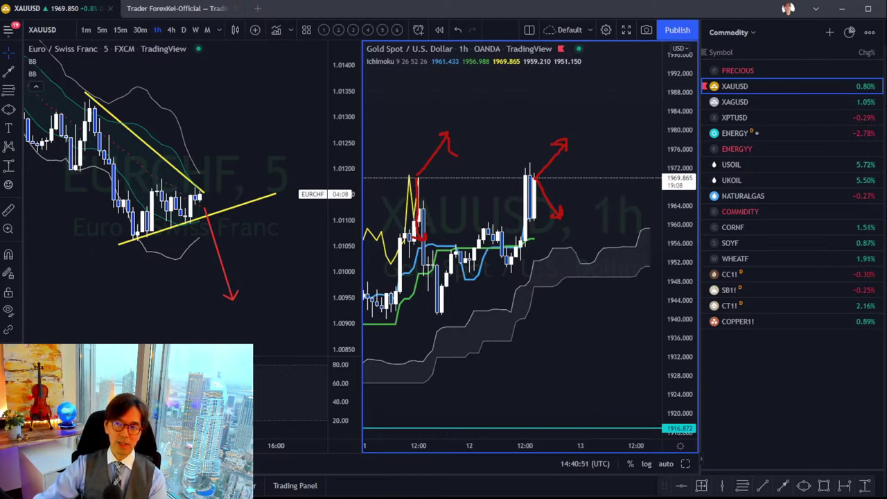
- Circle in red the sharp drop's low at the lower Bollinger Band in the earlier price history of the EURCHF 5-minute chart
{"action": "left_click", "coordinate": [132, 305]}
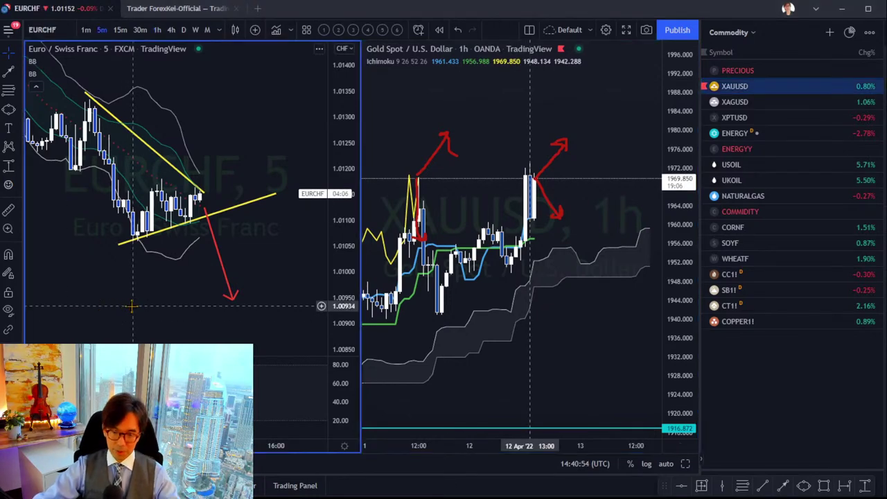
{"action": "left_click_drag", "start_coordinate": [128, 306], "coordinate": [187, 299]}
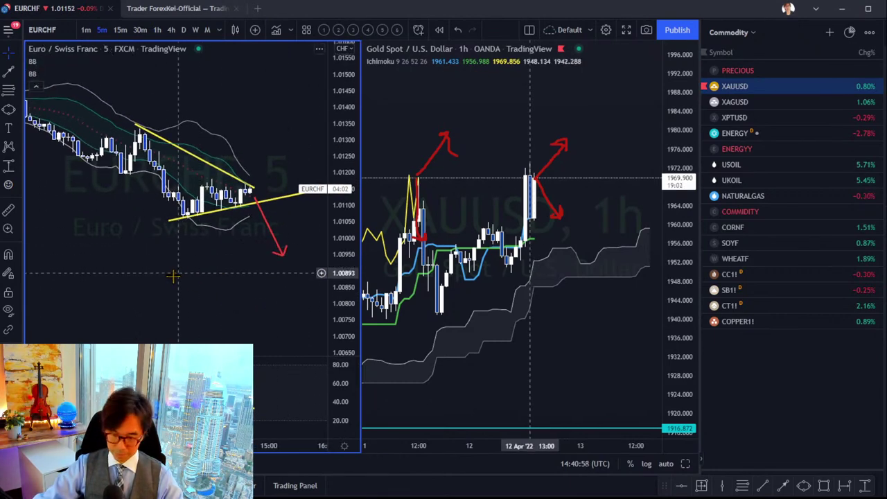
{"action": "left_click_drag", "start_coordinate": [76, 243], "coordinate": [137, 191]}
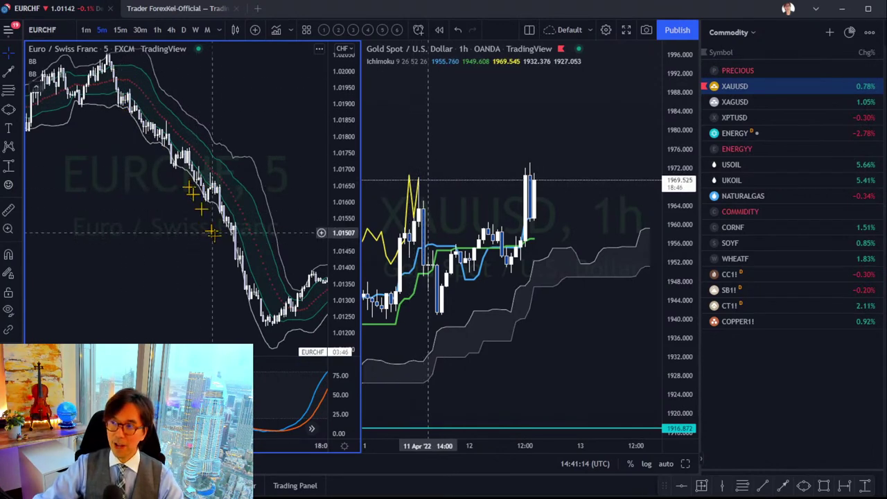
{"action": "left_click_drag", "start_coordinate": [139, 247], "coordinate": [221, 241]}
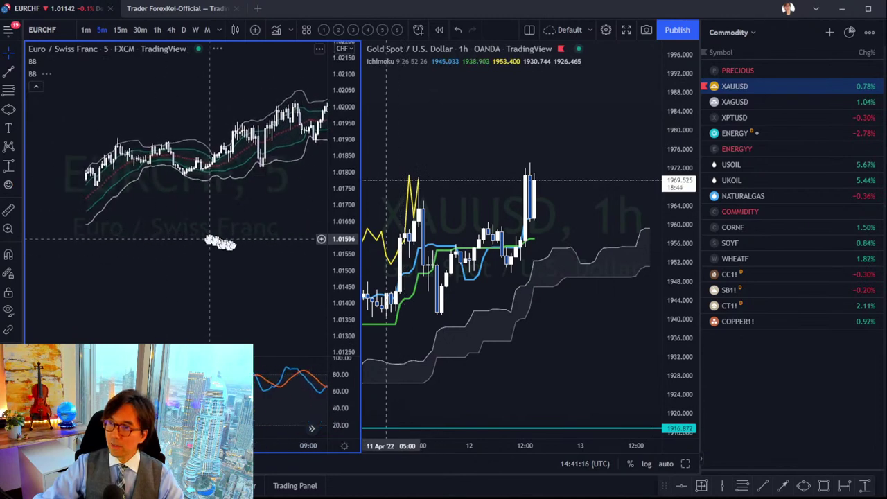
{"action": "left_click_drag", "start_coordinate": [131, 254], "coordinate": [305, 243]}
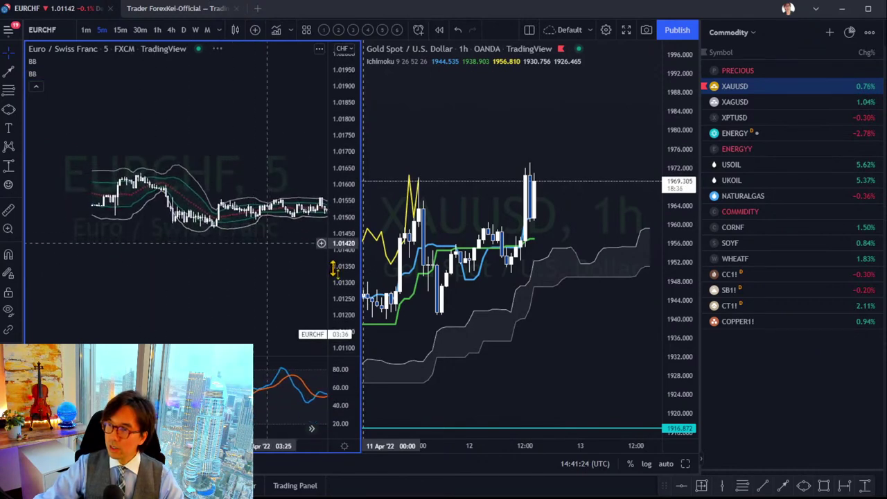
{"action": "left_click_drag", "start_coordinate": [333, 270], "coordinate": [277, 242]}
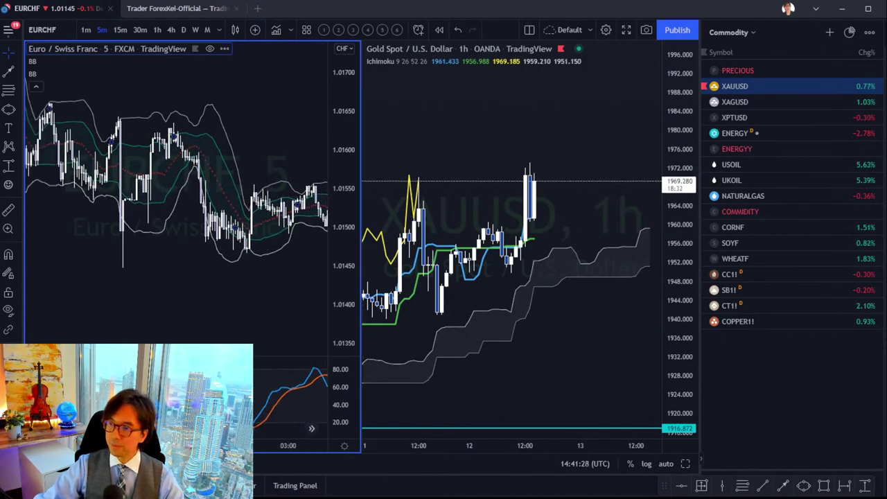
{"action": "scroll", "coordinate": [246, 308], "scroll_direction": "up", "scroll_amount": 5}
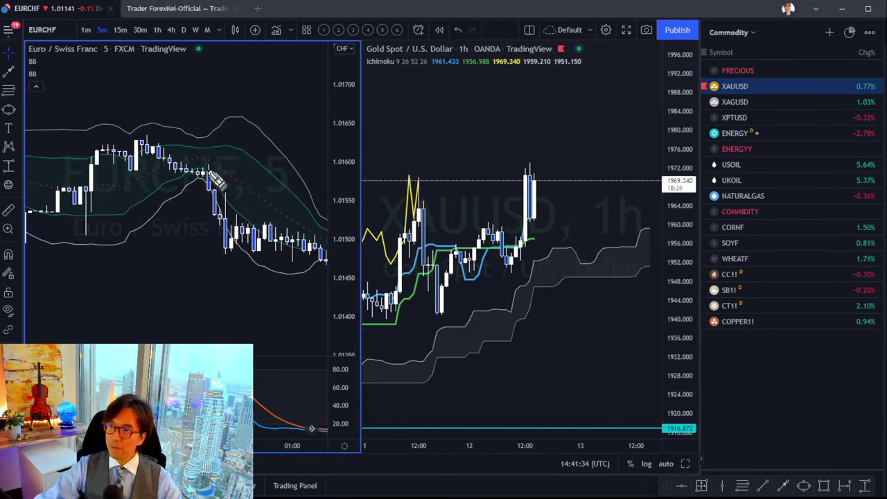
{"action": "mouse_move", "coordinate": [234, 258]}
{"action": "left_mouse_down"}
{"action": "mouse_move", "coordinate": [221, 242]}
{"action": "mouse_move", "coordinate": [237, 258]}
{"action": "left_mouse_up"}
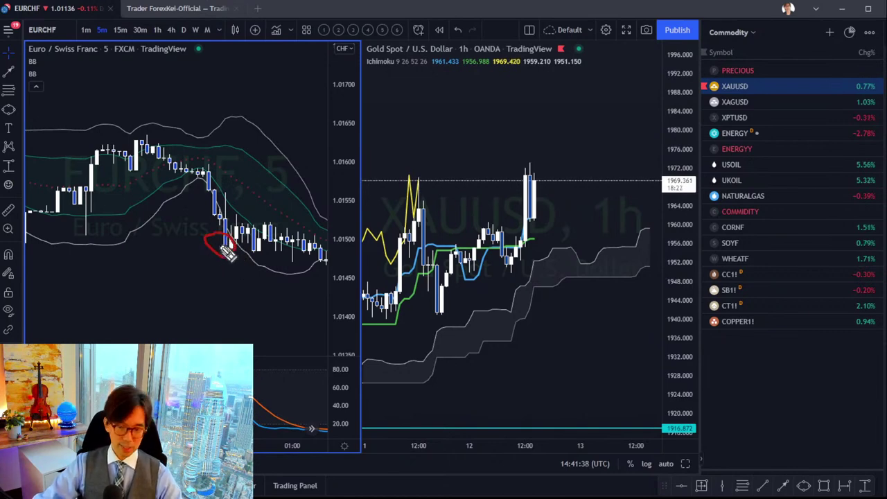
{"action": "left_click", "coordinate": [223, 247]}
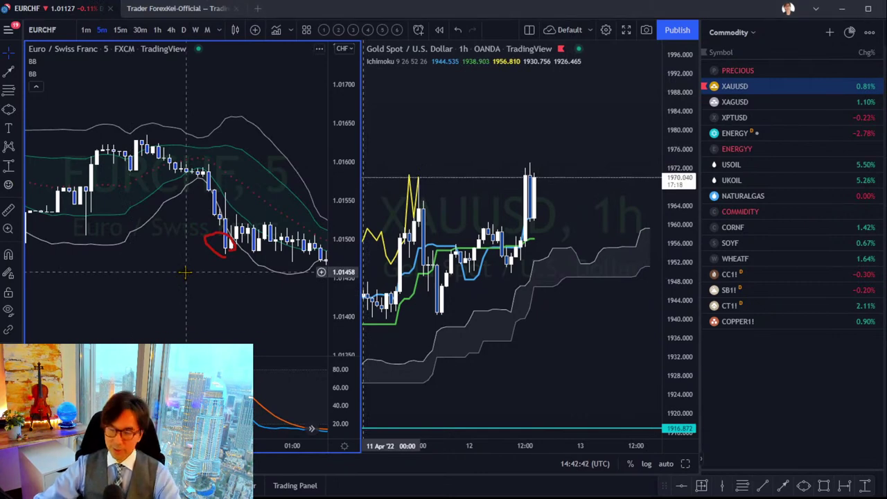
- Examine how EURCHF's 5-minute candles move along the Bollinger Bands through the 11 April rises and the following sell-off
{"action": "scroll", "coordinate": [174, 254], "scroll_direction": "right", "scroll_amount": 10}
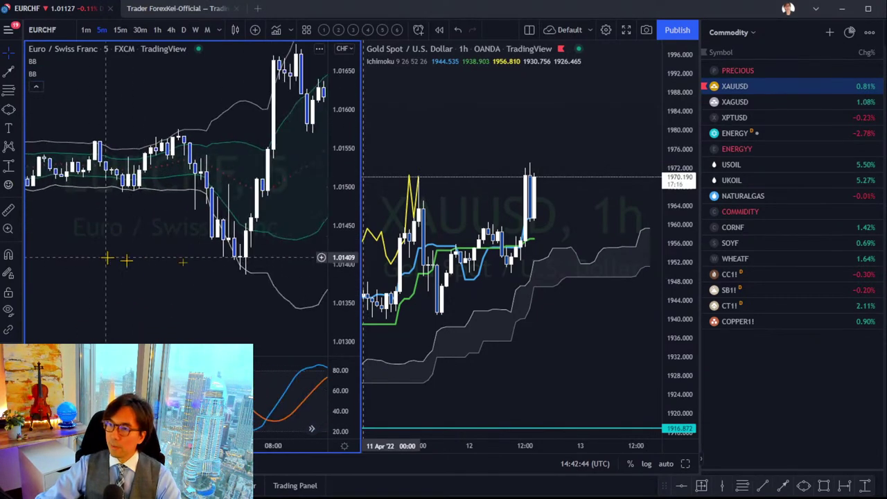
{"action": "left_click_drag", "start_coordinate": [236, 267], "coordinate": [118, 248]}
{"action": "scroll", "coordinate": [248, 250], "scroll_direction": "right", "scroll_amount": 5}
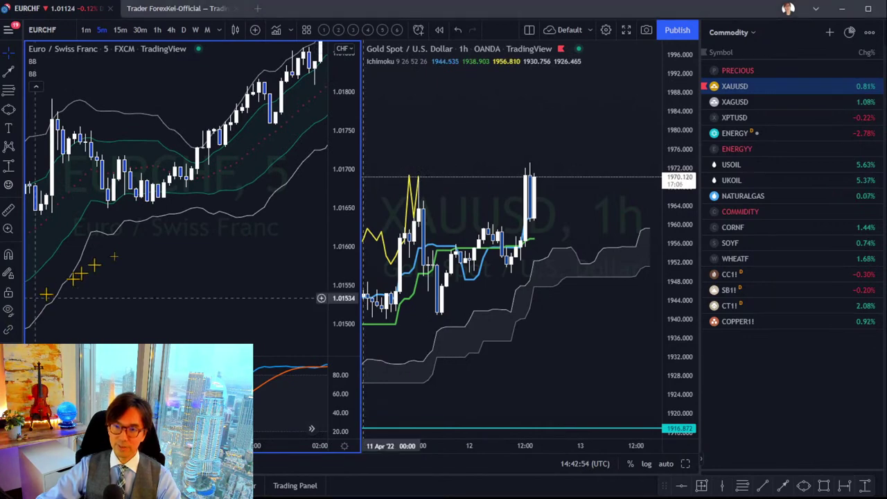
{"action": "scroll", "coordinate": [183, 221], "scroll_direction": "right", "scroll_amount": 2}
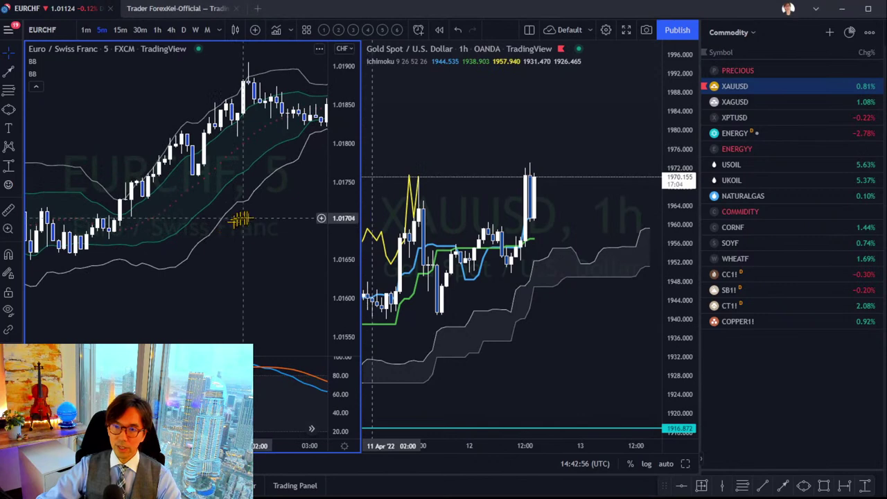
{"action": "scroll", "coordinate": [125, 268], "scroll_direction": "right", "scroll_amount": 4}
{"action": "scroll", "coordinate": [132, 267], "scroll_direction": "right", "scroll_amount": 6}
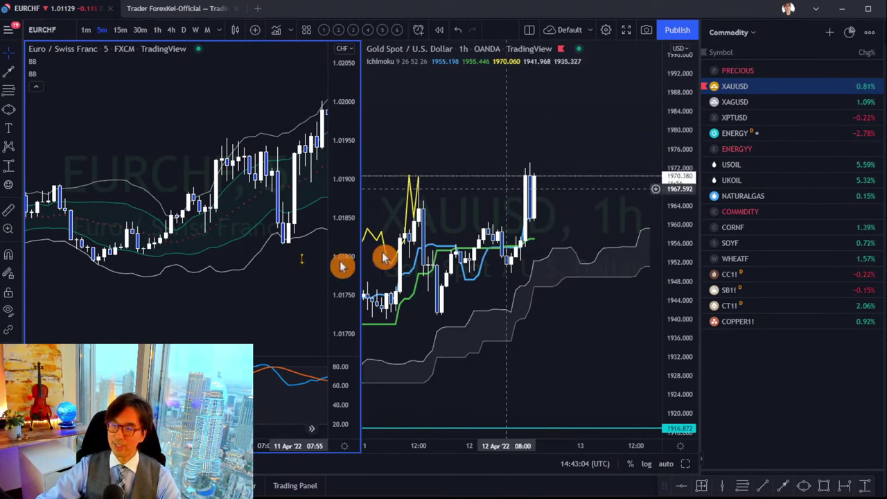
{"action": "scroll", "coordinate": [209, 287], "scroll_direction": "right", "scroll_amount": 5}
{"action": "scroll", "coordinate": [209, 287], "scroll_direction": "right", "scroll_amount": 10}
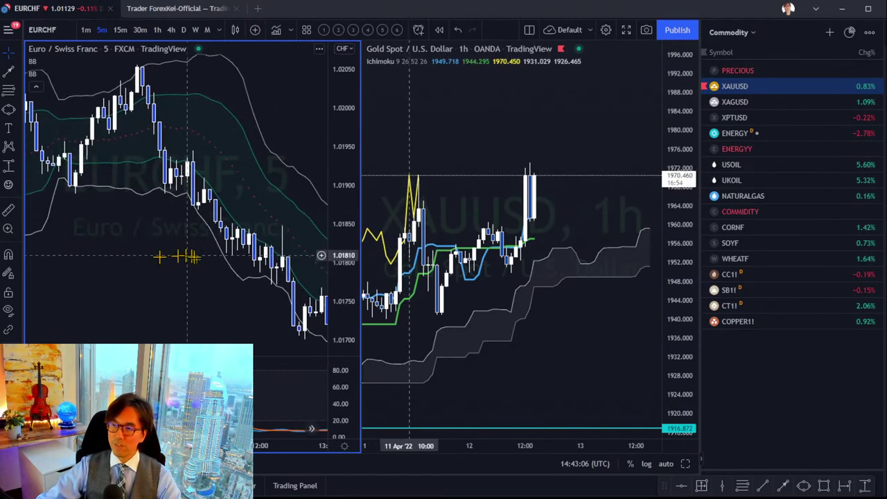
{"action": "scroll", "coordinate": [199, 197], "scroll_direction": "right", "scroll_amount": 10}
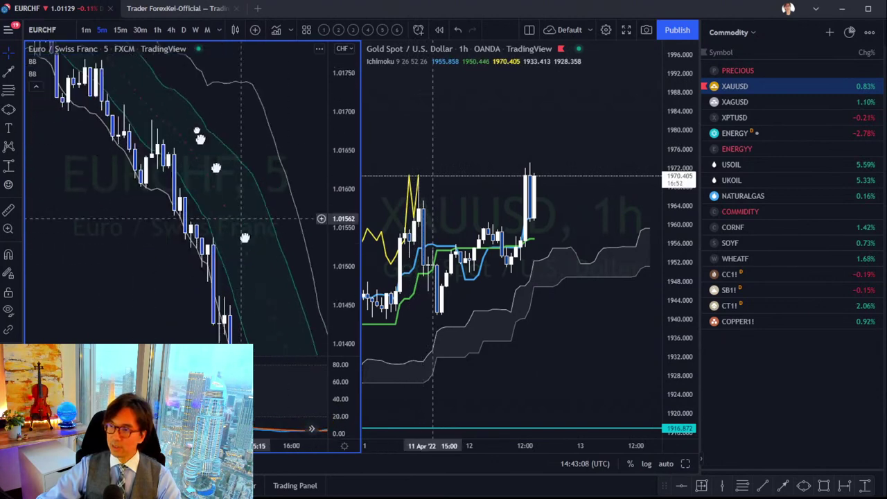
{"action": "left_click_drag", "start_coordinate": [337, 239], "coordinate": [337, 291]}
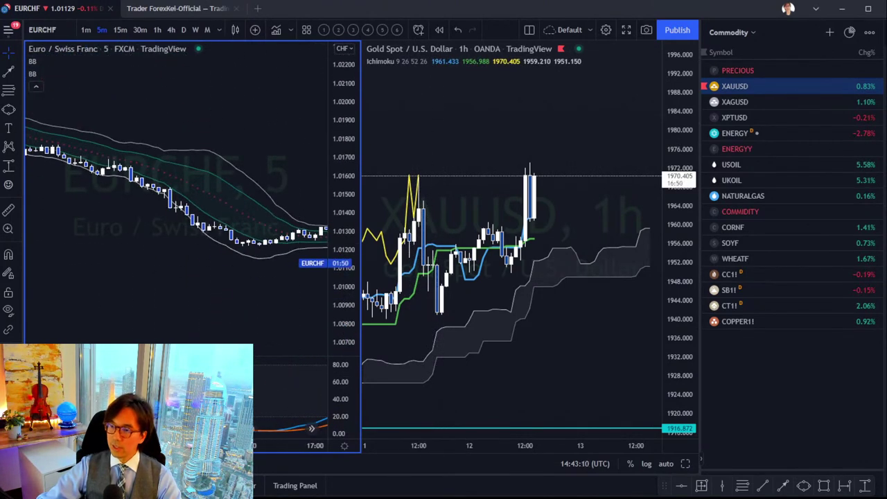
{"action": "scroll", "coordinate": [231, 256], "scroll_direction": "left", "scroll_amount": 10}
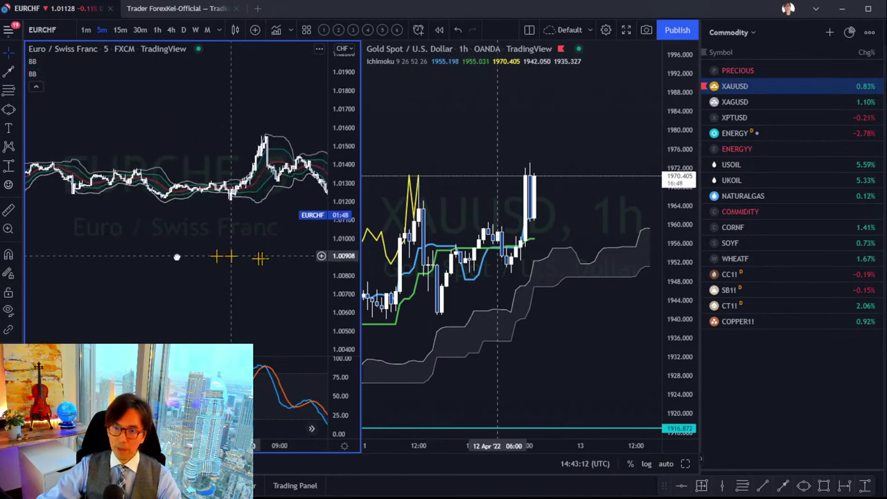
{"action": "scroll", "coordinate": [231, 257], "scroll_direction": "right", "scroll_amount": 10}
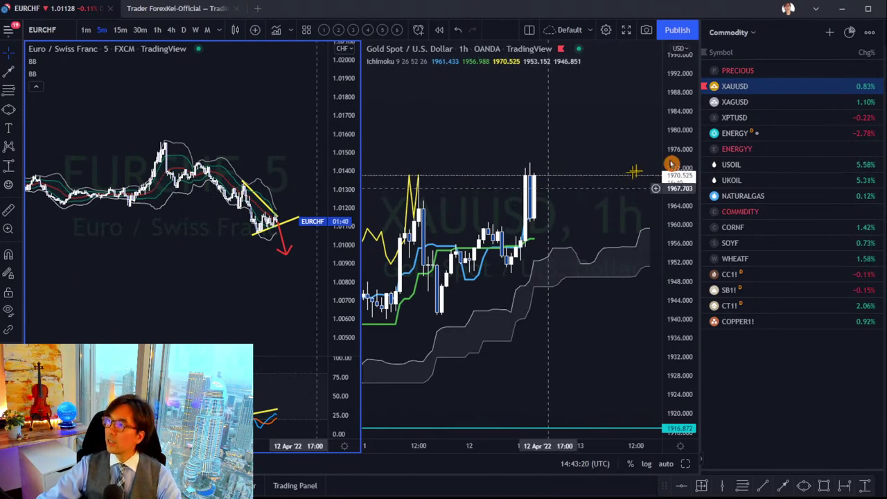
- Switch the watchlist to Forex and load EURGBP into the Ichimoku chart at the daily interval with a wider price range
{"action": "left_click", "coordinate": [600, 129]}
{"action": "left_click", "coordinate": [724, 76]}
{"action": "left_click", "coordinate": [728, 32]}
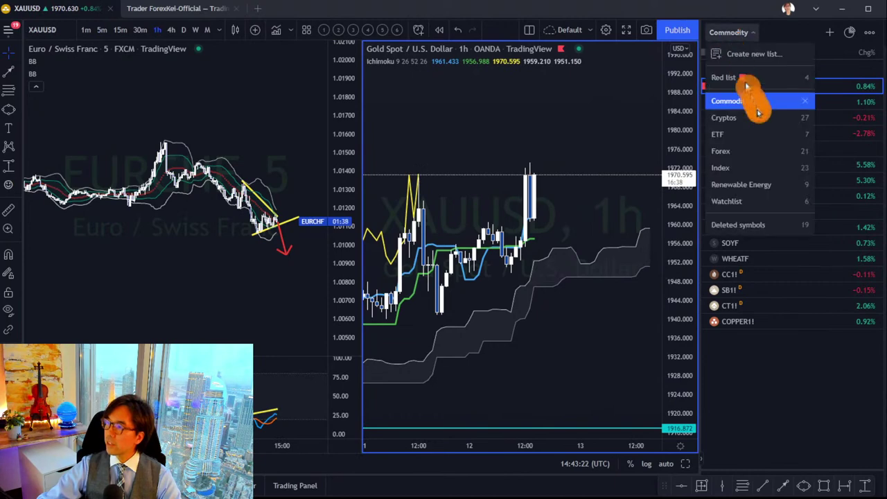
{"action": "left_click", "coordinate": [770, 150]}
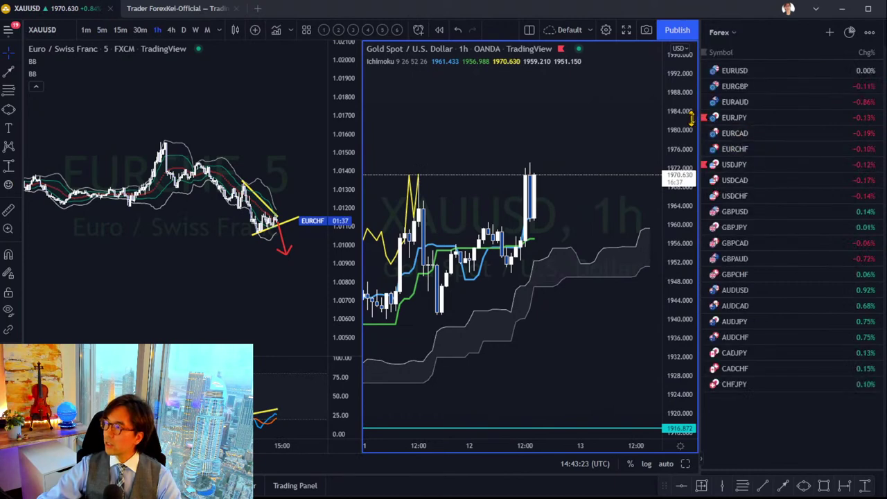
{"action": "left_click", "coordinate": [762, 86]}
{"action": "left_click", "coordinate": [183, 30]}
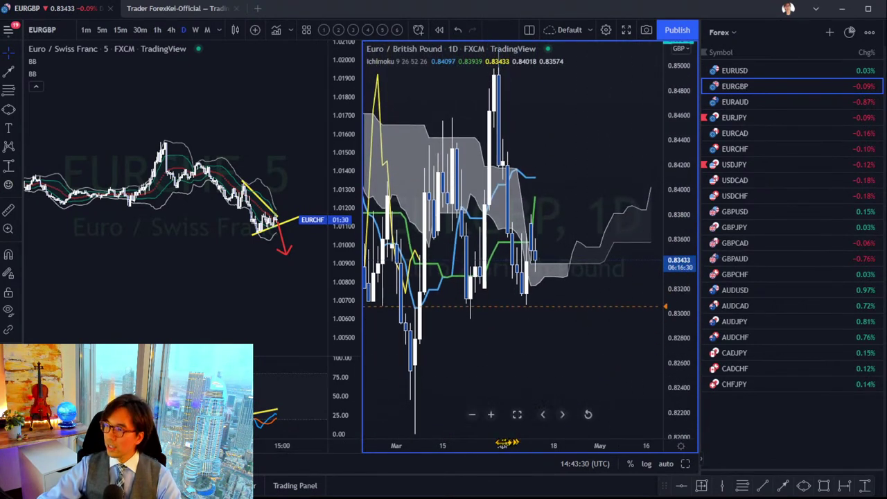
{"action": "scroll", "coordinate": [508, 439], "scroll_direction": "down", "scroll_amount": 3}
{"action": "left_click_drag", "start_coordinate": [569, 352], "coordinate": [519, 368]}
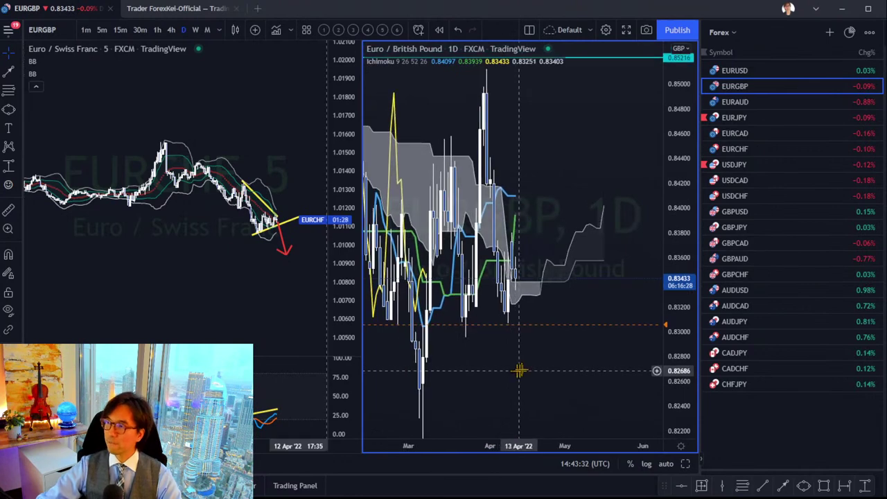
{"action": "left_click_drag", "start_coordinate": [683, 184], "coordinate": [682, 208]}
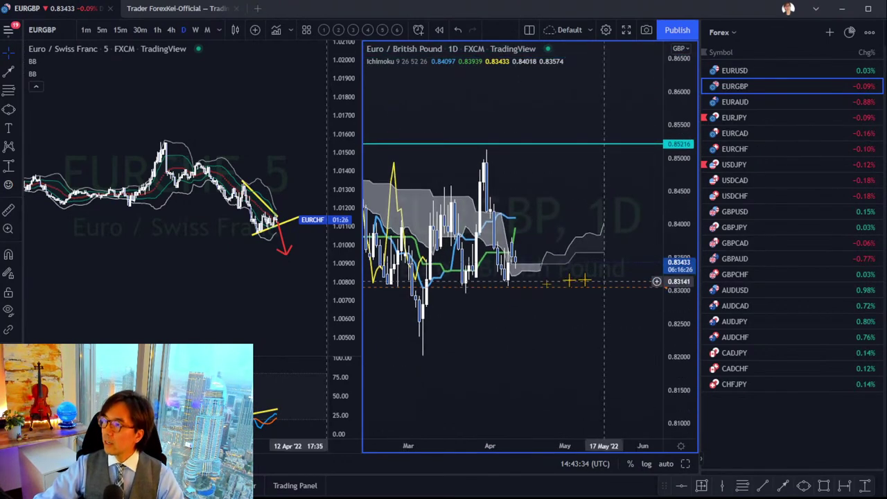
{"action": "left_click_drag", "start_coordinate": [526, 235], "coordinate": [573, 227]}
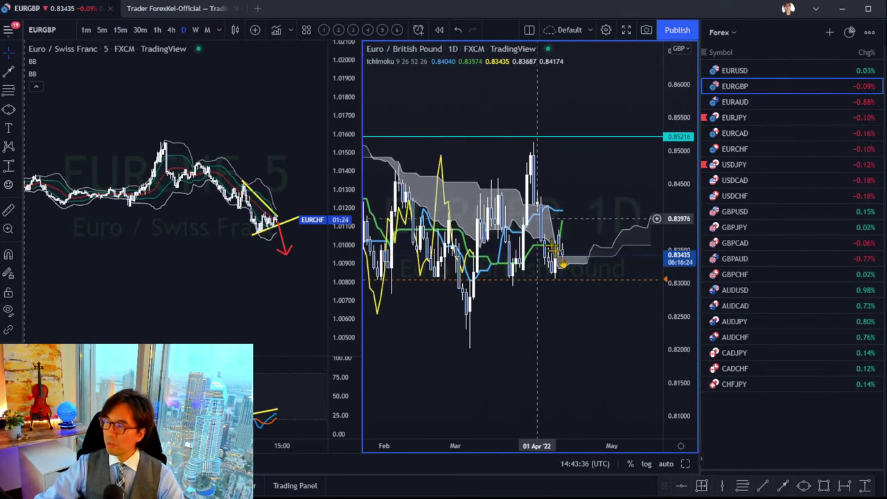
{"action": "left_click_drag", "start_coordinate": [597, 214], "coordinate": [581, 213]}
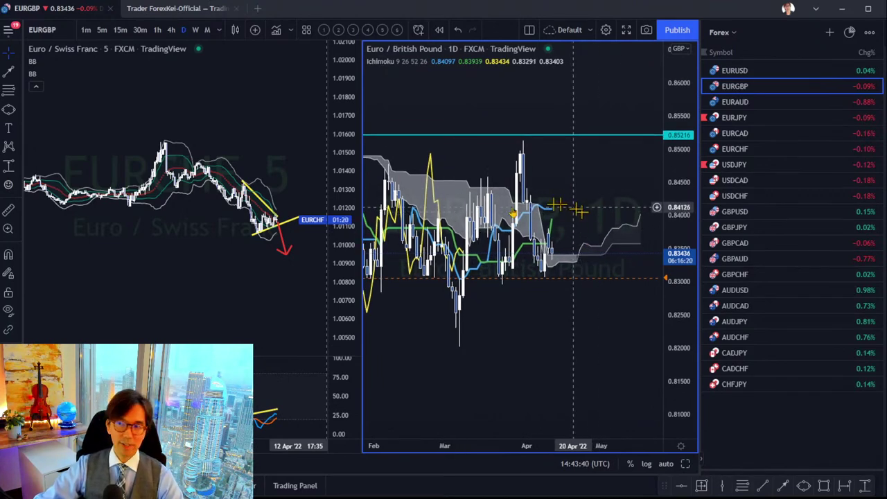
{"action": "left_click", "coordinate": [220, 293]}
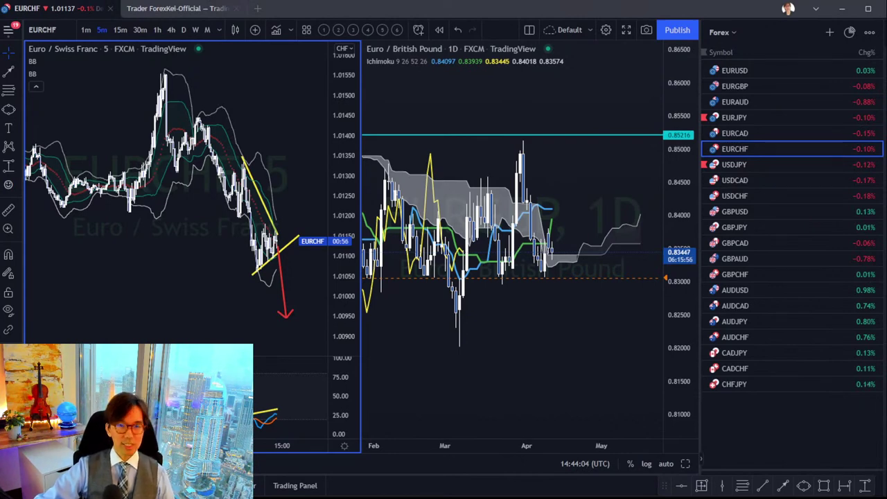
- Trace the green base line in red on the EURGBP daily chart and outline the price swings around it from February to early March
{"action": "left_click_drag", "start_coordinate": [528, 229], "coordinate": [579, 226]}
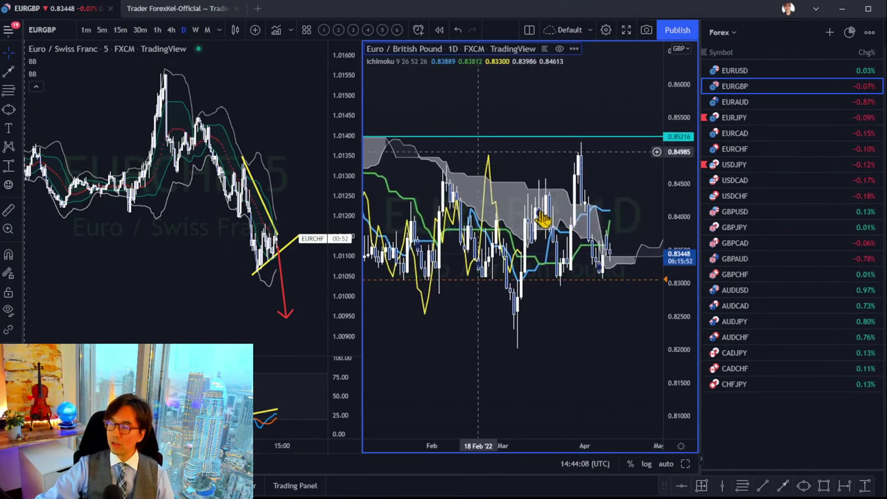
{"action": "left_click", "coordinate": [665, 464]}
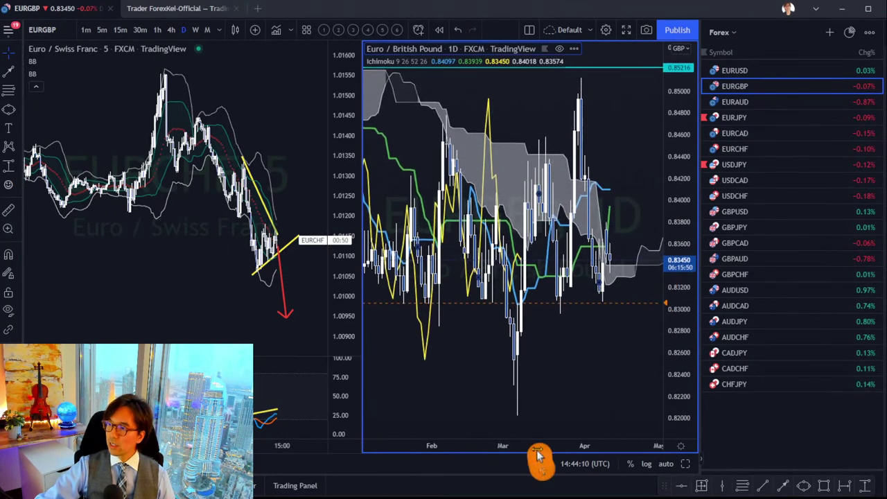
{"action": "left_click_drag", "start_coordinate": [537, 455], "coordinate": [426, 240]}
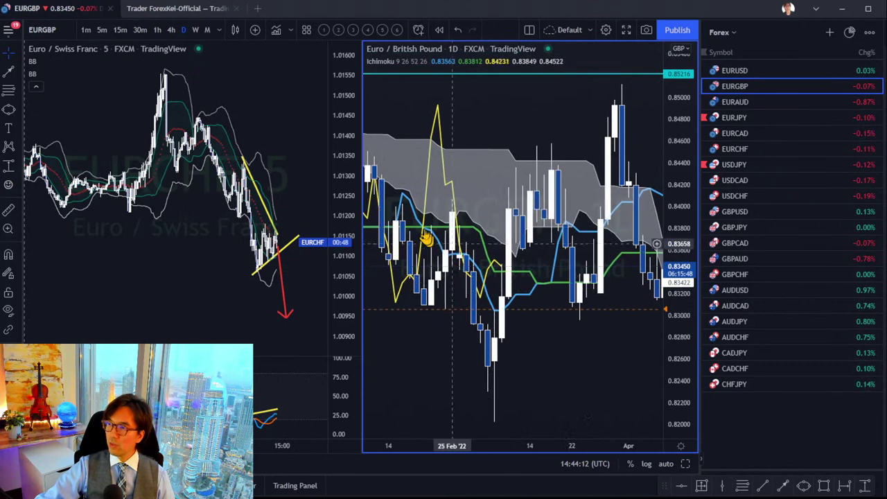
{"action": "left_click_drag", "start_coordinate": [499, 448], "coordinate": [527, 395]}
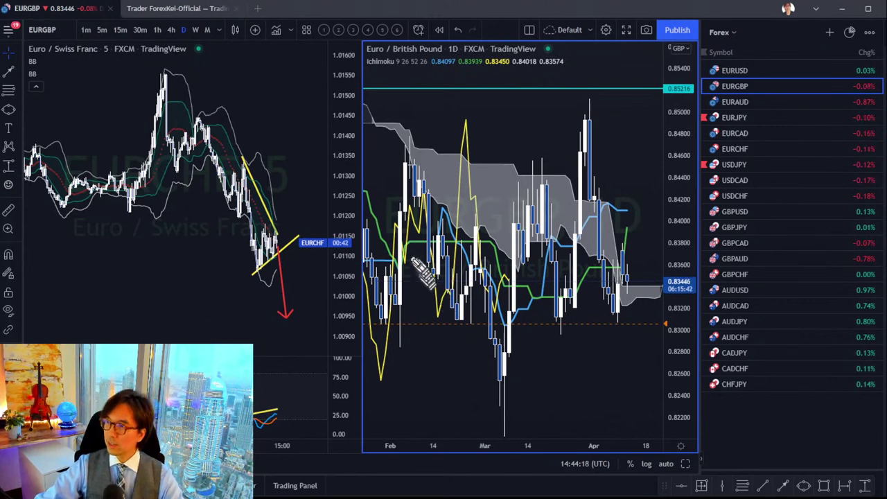
{"action": "mouse_move", "coordinate": [398, 263]}
{"action": "left_mouse_down"}
{"action": "mouse_move", "coordinate": [405, 248]}
{"action": "mouse_move", "coordinate": [426, 242]}
{"action": "mouse_move", "coordinate": [492, 244]}
{"action": "mouse_move", "coordinate": [504, 276]}
{"action": "mouse_move", "coordinate": [534, 299]}
{"action": "mouse_move", "coordinate": [618, 263]}
{"action": "left_mouse_up"}
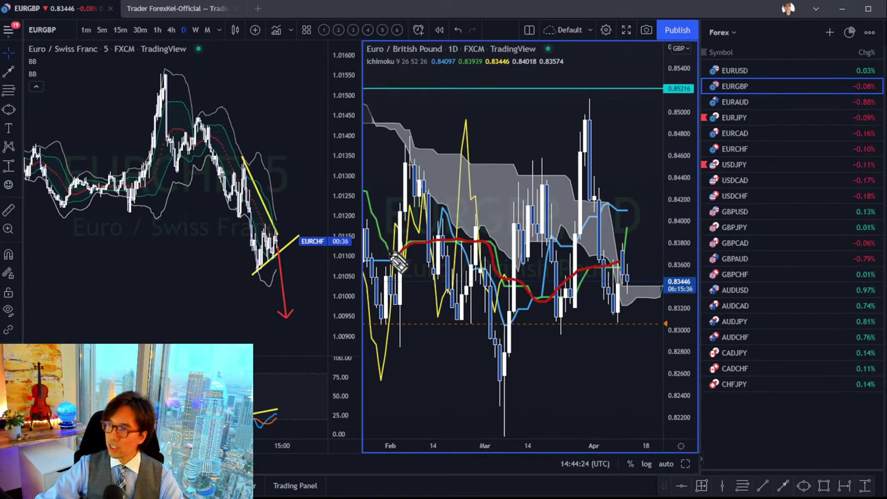
{"action": "mouse_move", "coordinate": [399, 265]}
{"action": "left_mouse_down"}
{"action": "mouse_move", "coordinate": [397, 276]}
{"action": "mouse_move", "coordinate": [418, 158]}
{"action": "mouse_move", "coordinate": [425, 198]}
{"action": "mouse_move", "coordinate": [449, 236]}
{"action": "mouse_move", "coordinate": [434, 224]}
{"action": "mouse_move", "coordinate": [460, 323]}
{"action": "mouse_move", "coordinate": [482, 255]}
{"action": "mouse_move", "coordinate": [496, 418]}
{"action": "mouse_move", "coordinate": [510, 293]}
{"action": "left_mouse_up"}
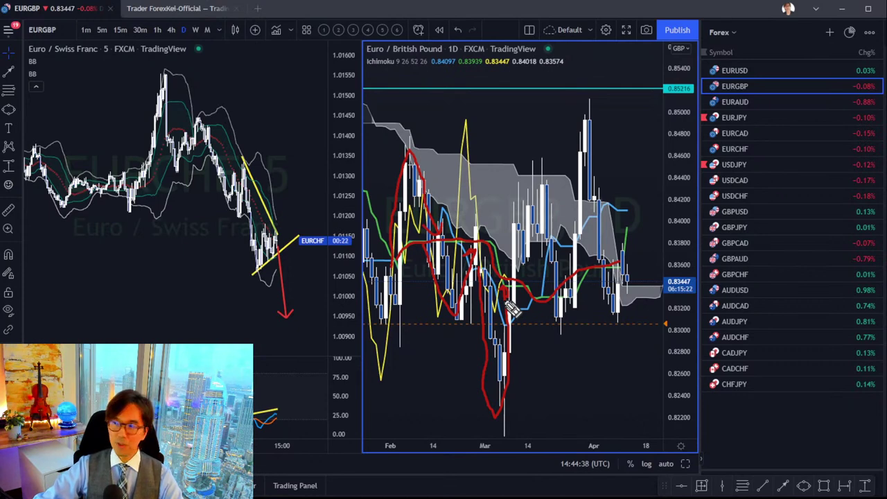
- Circle EURGBP's February to March swing highs and lows in red, and outline the mid-March peak falling back to the base line
{"action": "left_click_drag", "start_coordinate": [465, 308], "coordinate": [459, 326]}
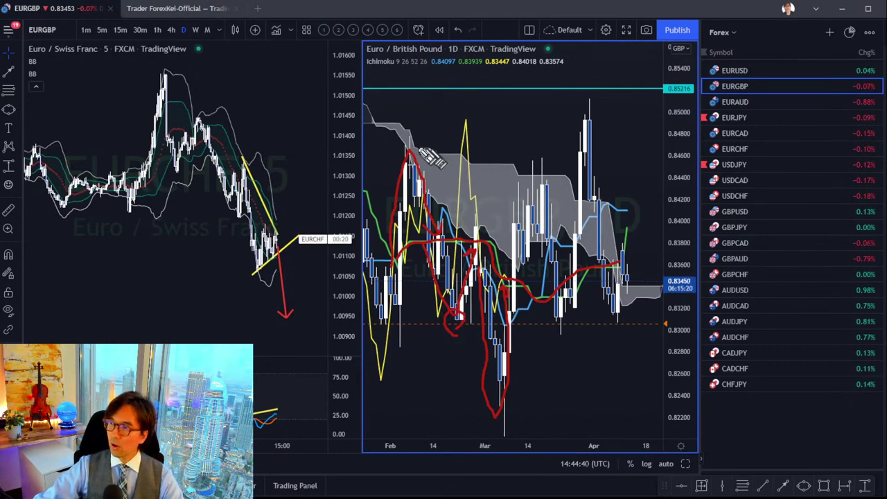
{"action": "mouse_move", "coordinate": [410, 151]}
{"action": "left_mouse_down"}
{"action": "mouse_move", "coordinate": [402, 133]}
{"action": "mouse_move", "coordinate": [409, 149]}
{"action": "left_mouse_up"}
{"action": "mouse_move", "coordinate": [473, 212]}
{"action": "left_mouse_down"}
{"action": "mouse_move", "coordinate": [488, 232]}
{"action": "mouse_move", "coordinate": [483, 220]}
{"action": "left_mouse_up"}
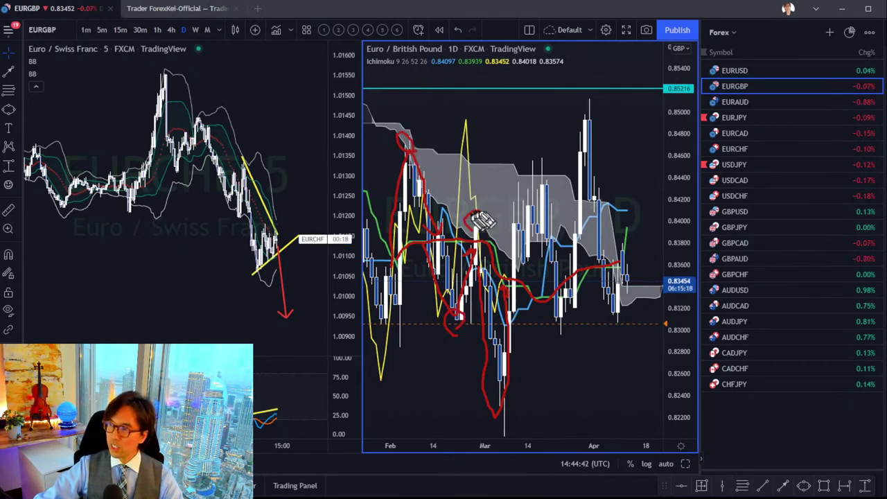
{"action": "left_click_drag", "start_coordinate": [516, 405], "coordinate": [511, 402]}
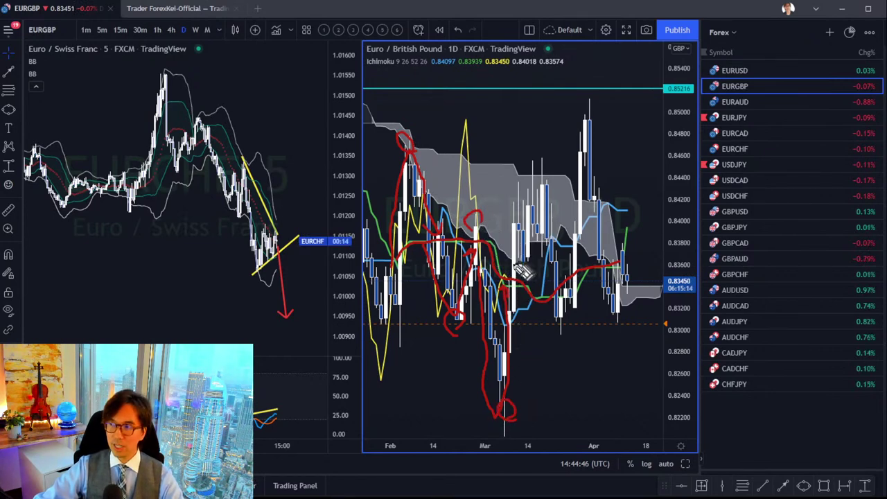
{"action": "mouse_move", "coordinate": [521, 270]}
{"action": "left_mouse_down"}
{"action": "mouse_move", "coordinate": [531, 174]}
{"action": "mouse_move", "coordinate": [558, 303]}
{"action": "left_mouse_up"}
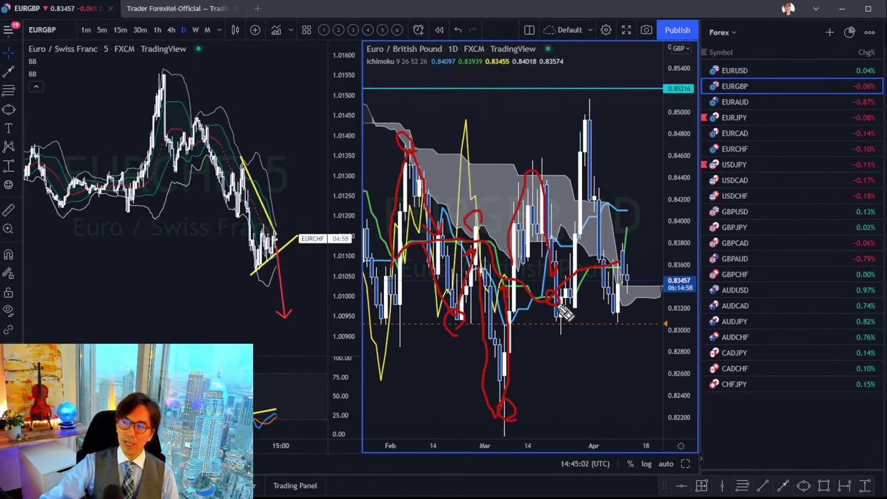
{"action": "left_click", "coordinate": [573, 258]}
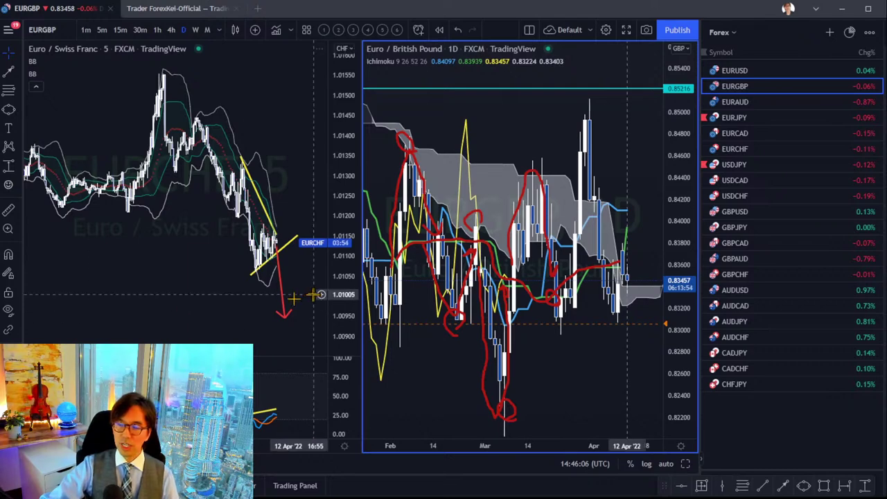
- Clear the red markings from the EURGBP chart and check the Stochastic settings of the EURCHF chart
{"action": "left_click", "coordinate": [237, 315]}
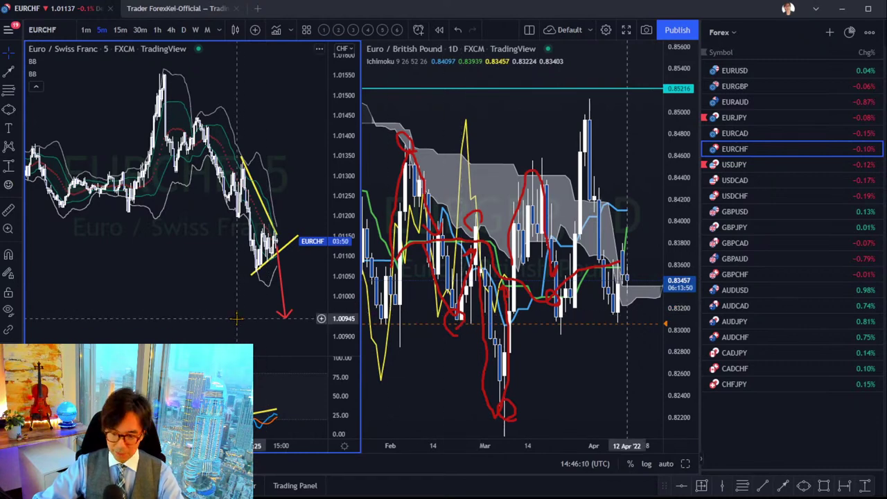
{"action": "key", "text": "Escape"}
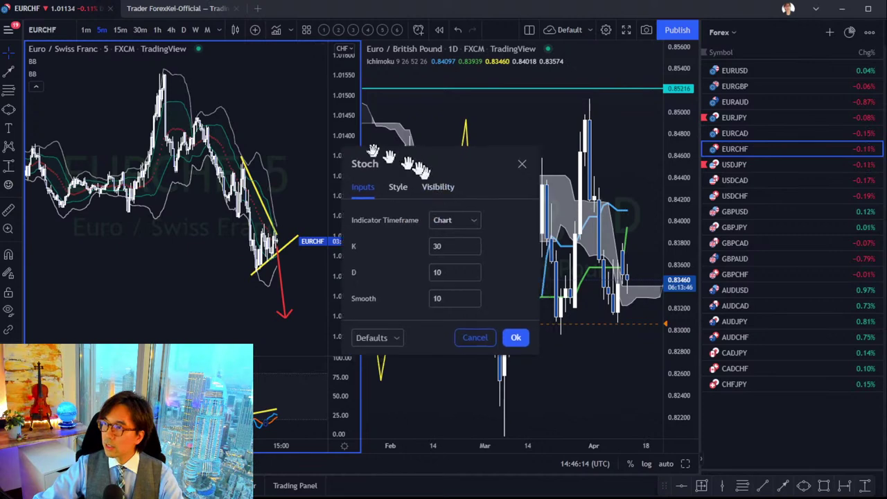
{"action": "left_click_drag", "start_coordinate": [415, 169], "coordinate": [326, 123]}
{"action": "left_click", "coordinate": [385, 294]}
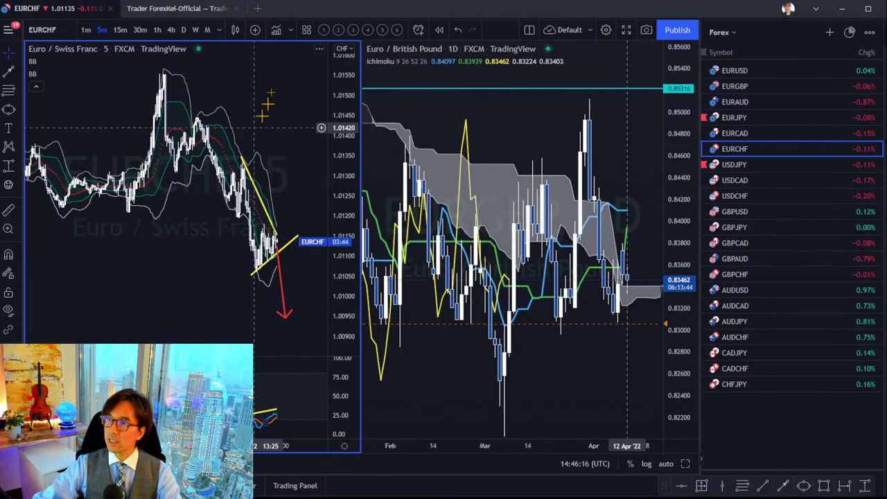
- Search the indicator library for "stocha" and underline the plain Stochastic entry in red
{"action": "left_click", "coordinate": [276, 30]}
{"action": "type", "text": "st"}
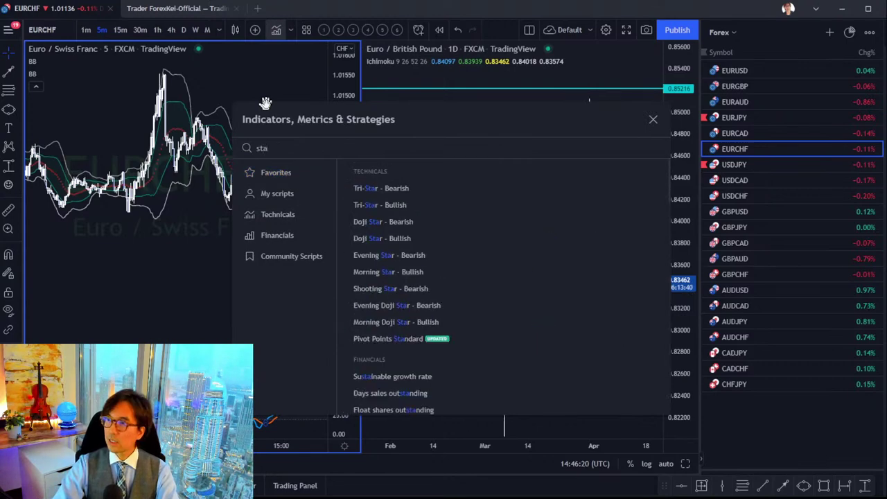
{"action": "type", "text": "c"}
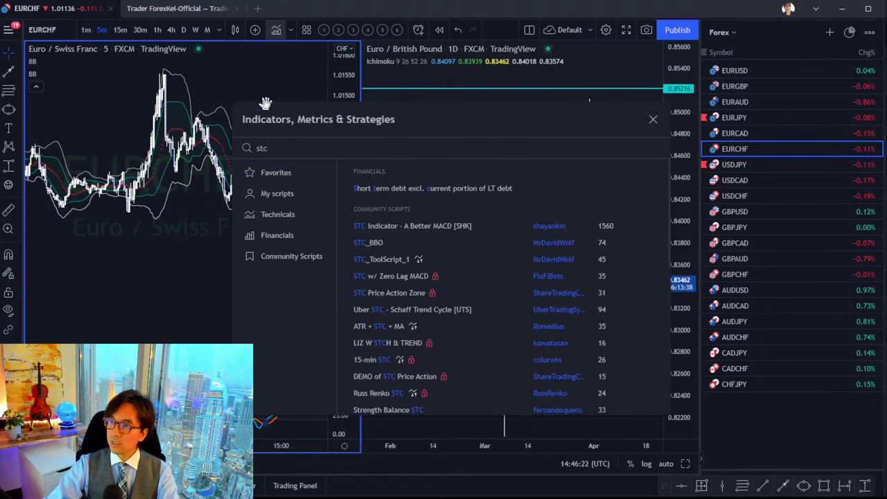
{"action": "type", "text": "hastic"}
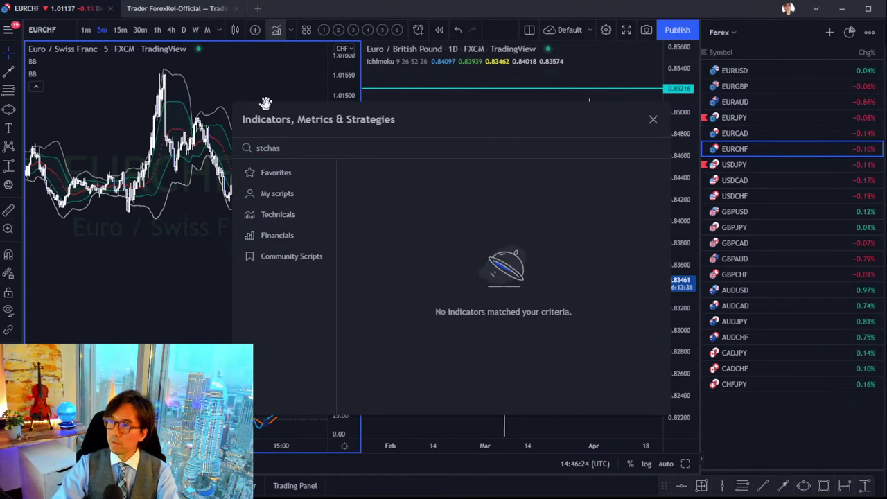
{"action": "key", "text": "BackSpace"}
{"action": "key", "text": "BackSpace"}
{"action": "key", "text": "BackSpace"}
{"action": "key", "text": "BackSpace"}
{"action": "key", "text": "BackSpace"}
{"action": "key", "text": "BackSpace"}
{"action": "key", "text": "BackSpace"}
{"action": "type", "text": "ocha"}
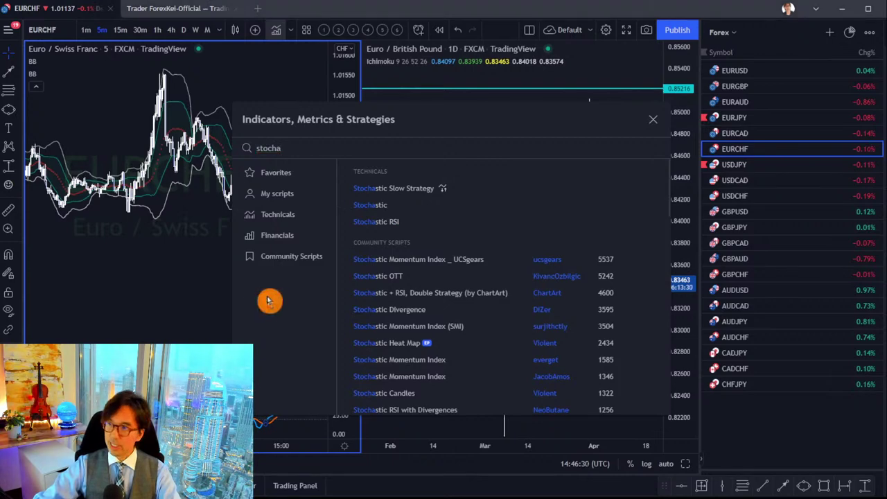
{"action": "left_click_drag", "start_coordinate": [353, 211], "coordinate": [387, 212]}
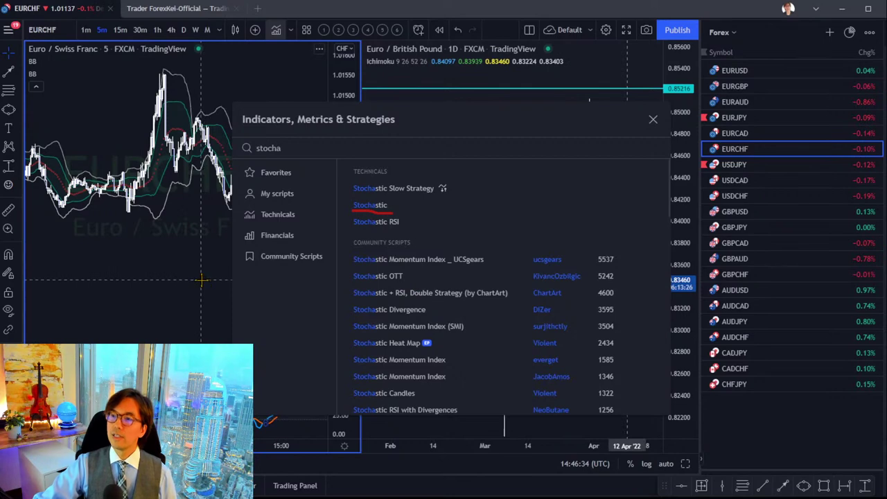
- Open the Stochastic settings for EURCHF and underline K 30, D 10 and Smooth 10 in red
{"action": "left_click", "coordinate": [370, 205]}
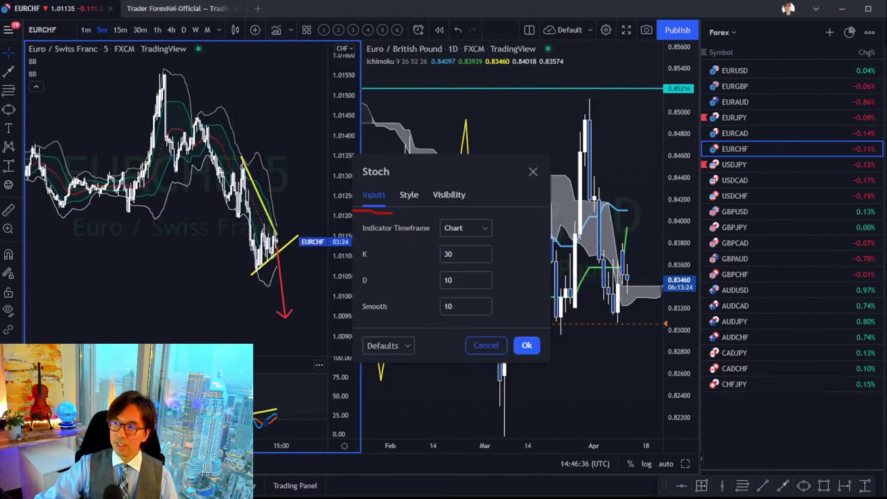
{"action": "left_click_drag", "start_coordinate": [388, 171], "coordinate": [237, 70]}
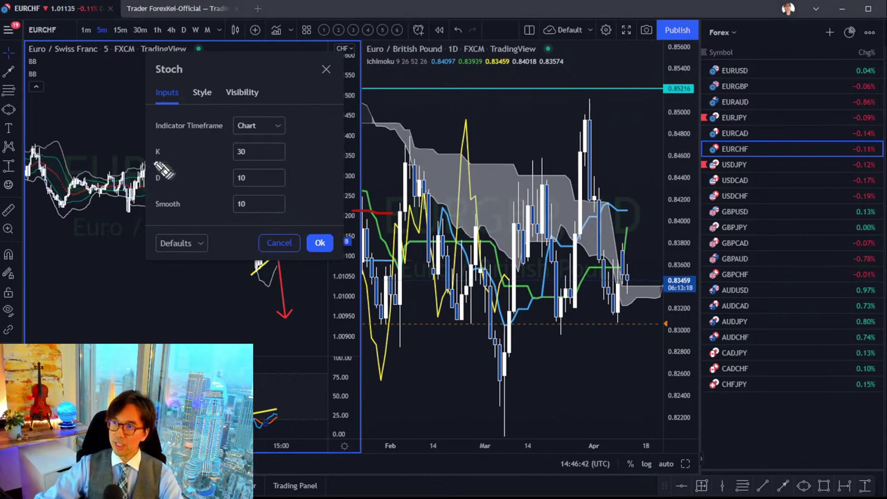
{"action": "left_click_drag", "start_coordinate": [150, 160], "coordinate": [175, 152]}
{"action": "left_click_drag", "start_coordinate": [229, 161], "coordinate": [248, 157]}
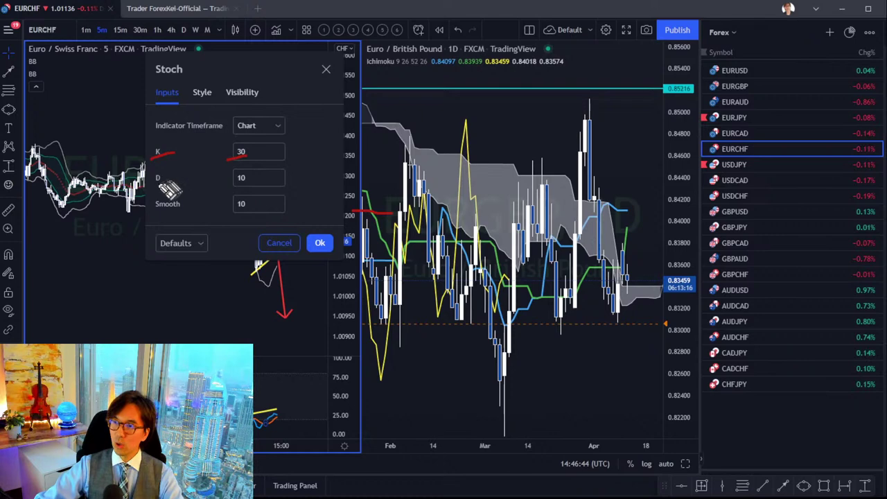
{"action": "left_click_drag", "start_coordinate": [151, 186], "coordinate": [253, 184]}
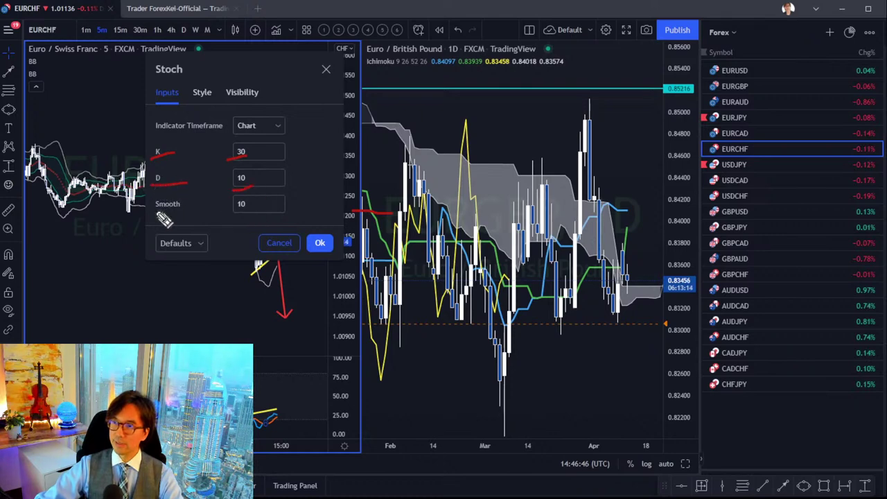
{"action": "left_click_drag", "start_coordinate": [155, 214], "coordinate": [182, 212]}
{"action": "left_click_drag", "start_coordinate": [234, 219], "coordinate": [251, 217]}
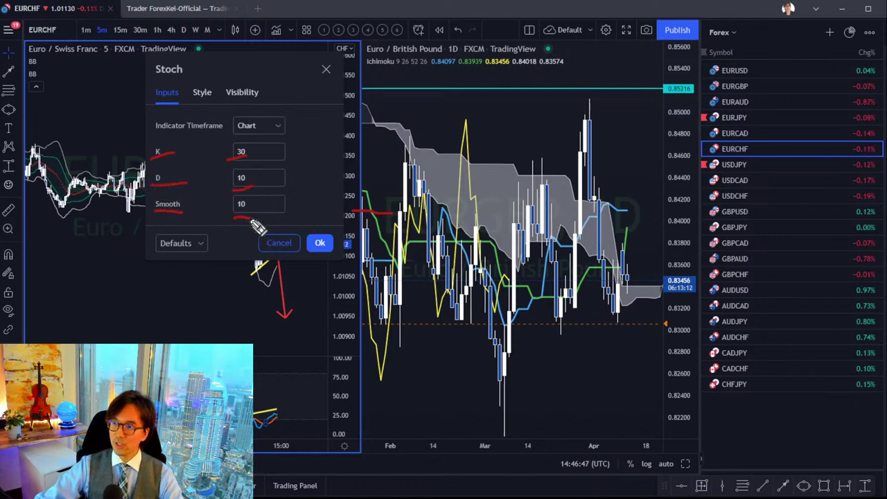
{"action": "left_click", "coordinate": [296, 242]}
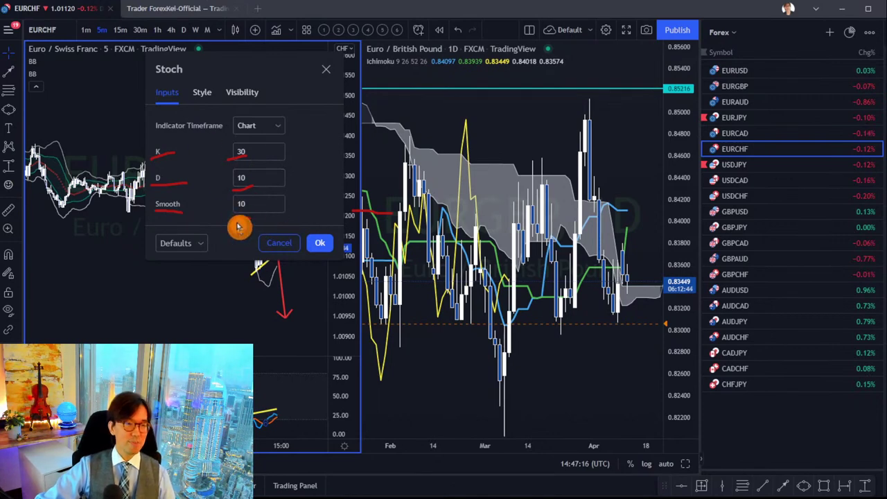
- Underline the Smooth value of 10 in red and close the Stochastic settings without changing them
{"action": "left_click", "coordinate": [248, 201]}
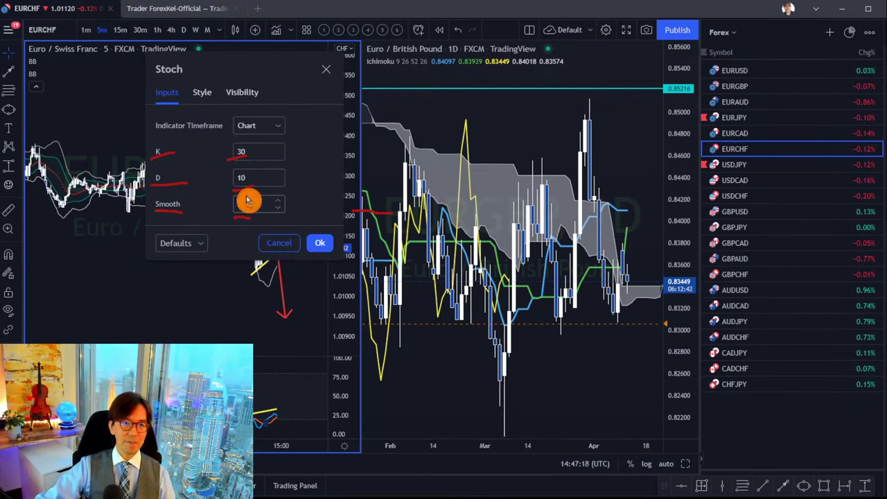
{"action": "left_click_drag", "start_coordinate": [234, 186], "coordinate": [253, 184]}
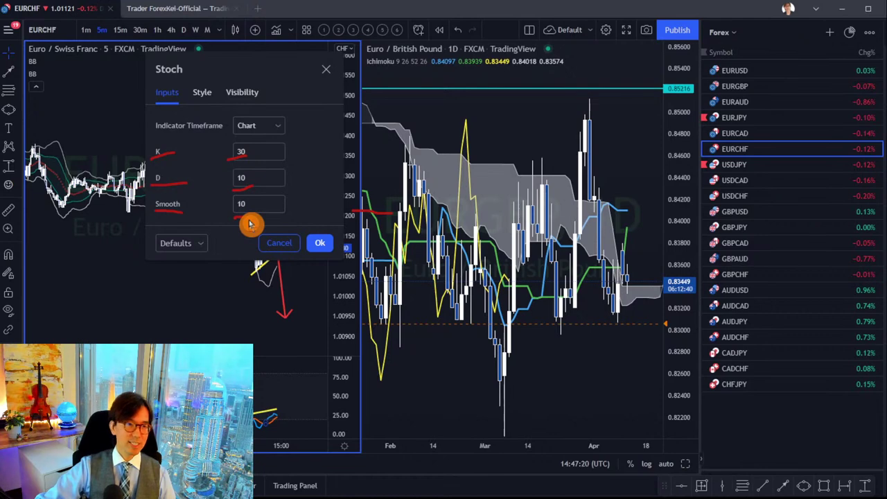
{"action": "left_click_drag", "start_coordinate": [236, 218], "coordinate": [250, 218]}
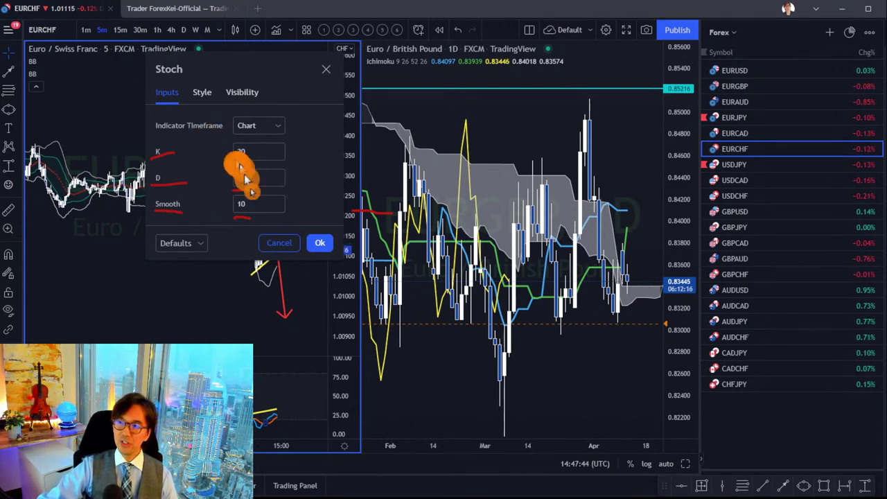
{"action": "left_click", "coordinate": [261, 240]}
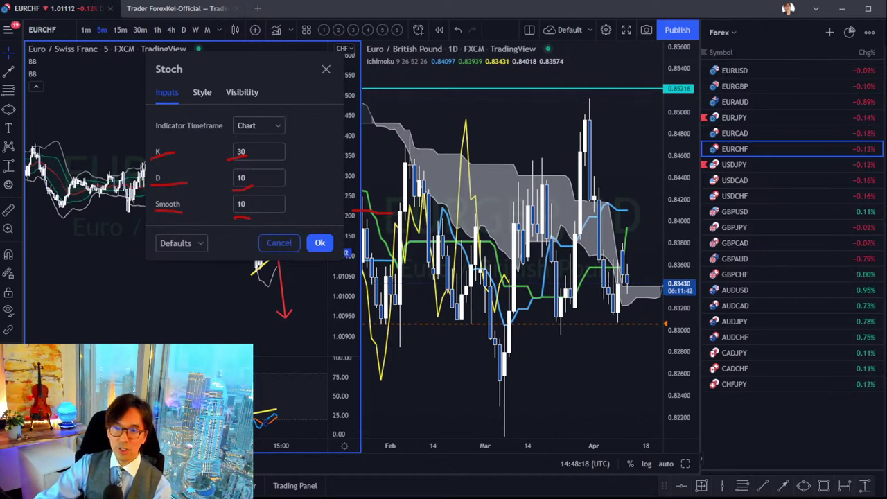
{"action": "left_click", "coordinate": [281, 243]}
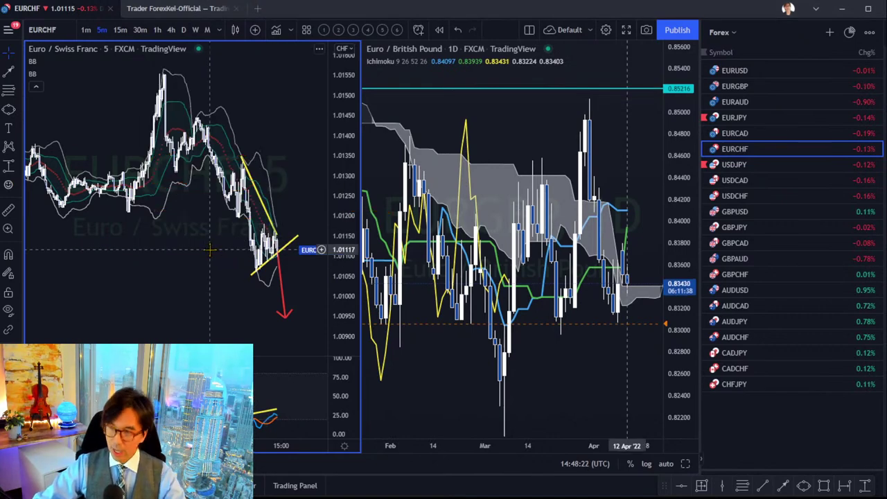
- Load AUDUSD from the Forex watchlist into the daily Ichimoku chart, with space for the cloud ahead of price
{"action": "left_click", "coordinate": [600, 144]}
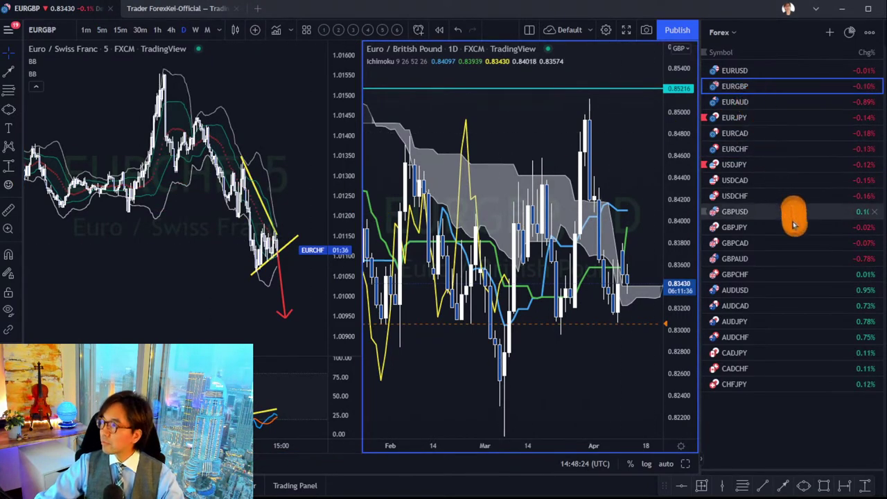
{"action": "left_click", "coordinate": [789, 290]}
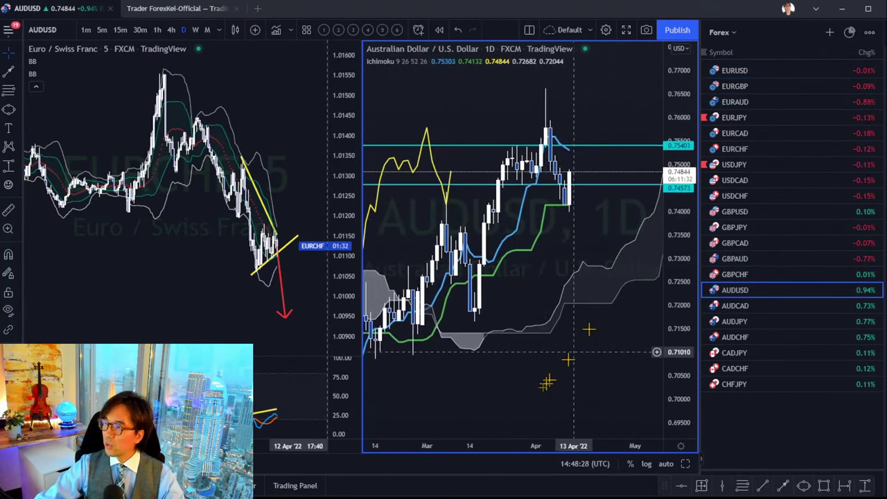
{"action": "left_click_drag", "start_coordinate": [501, 444], "coordinate": [513, 447]}
{"action": "left_click_drag", "start_coordinate": [564, 315], "coordinate": [495, 318]}
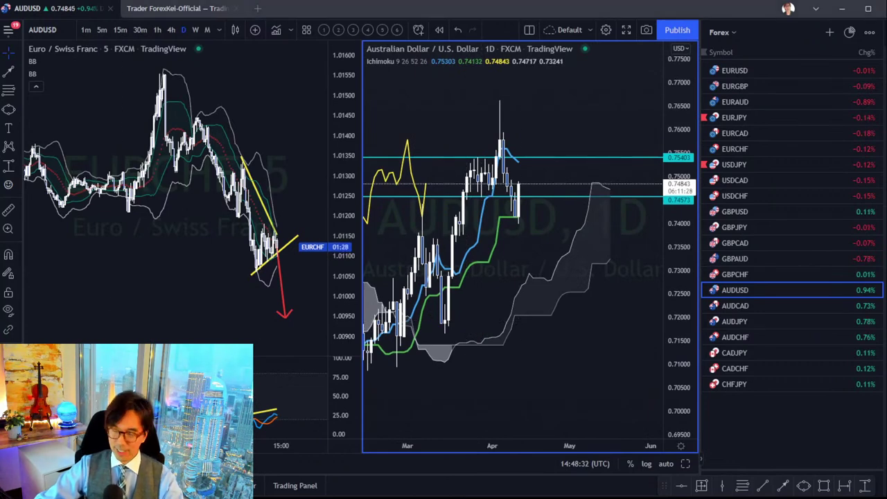
- Draw red arrows from AUDUSD's leading cloud, latest candle and lagging line, and underline the flat base line
{"action": "left_click_drag", "start_coordinate": [594, 208], "coordinate": [636, 219]}
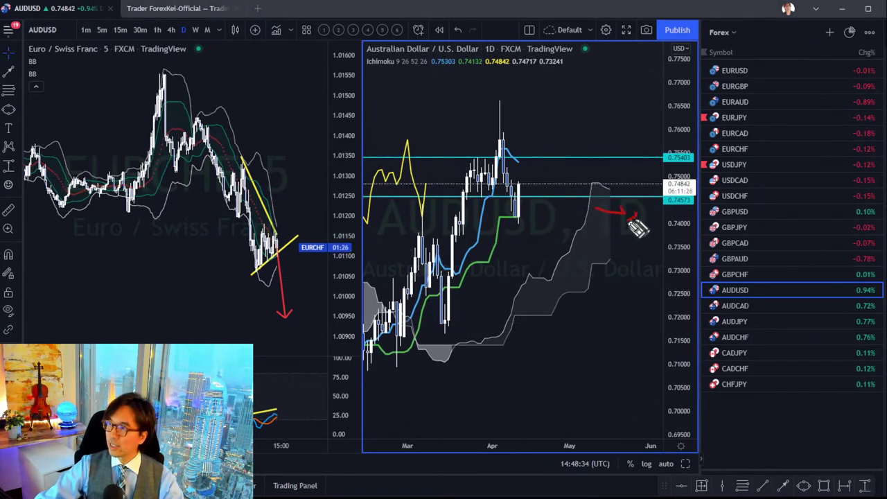
{"action": "left_click_drag", "start_coordinate": [501, 231], "coordinate": [537, 235]}
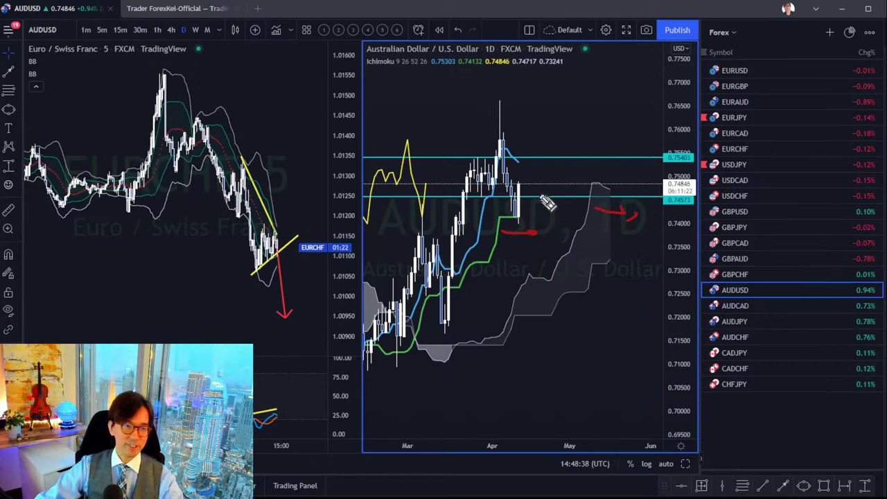
{"action": "mouse_move", "coordinate": [520, 185]}
{"action": "left_mouse_down"}
{"action": "mouse_move", "coordinate": [542, 144]}
{"action": "mouse_move", "coordinate": [537, 158]}
{"action": "left_mouse_up"}
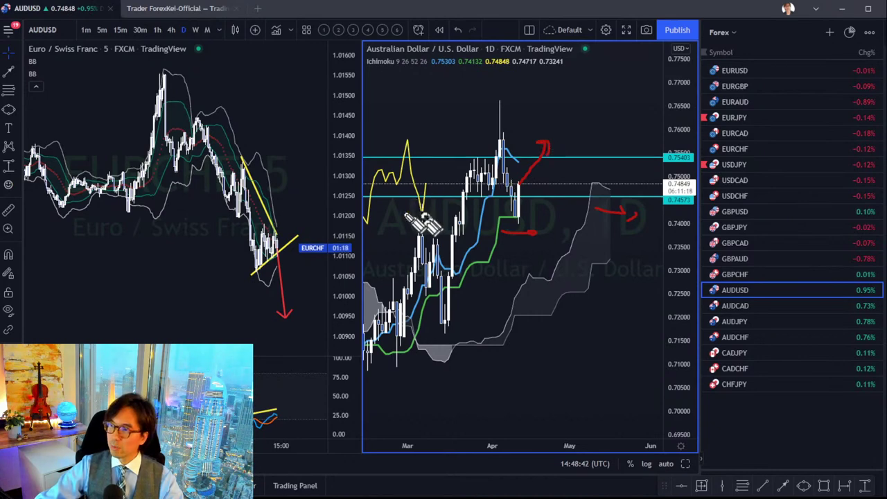
{"action": "left_click_drag", "start_coordinate": [425, 188], "coordinate": [438, 157]}
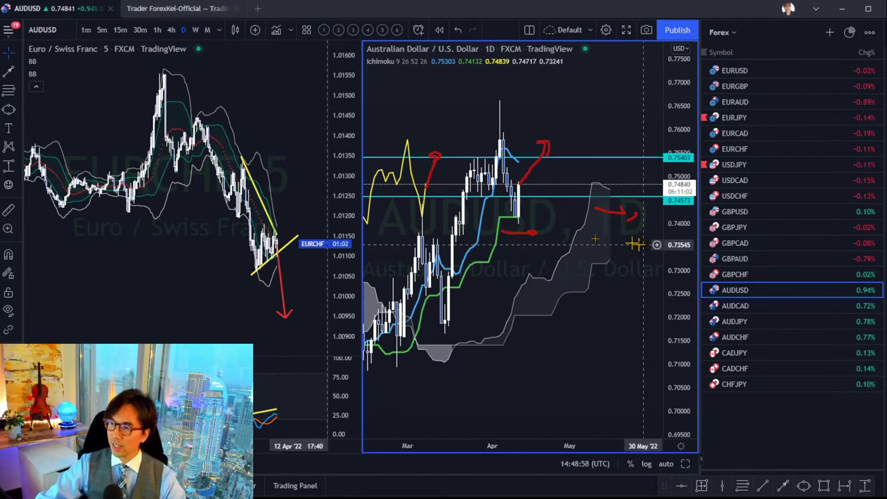
- Clear the red markings from AUDUSD and enlarge the EURCHF 5-minute view around the yellow trendlines and red arrow
{"action": "key", "text": "e"}
{"action": "left_click", "coordinate": [234, 309]}
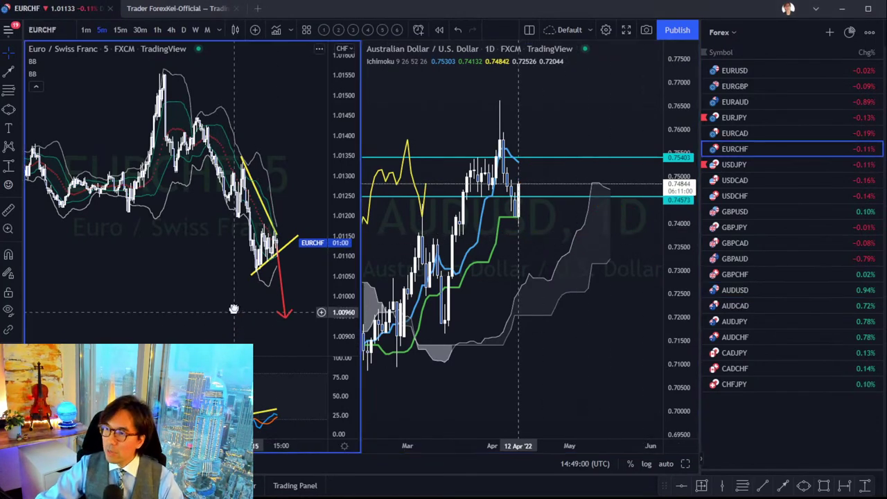
{"action": "left_click_drag", "start_coordinate": [234, 309], "coordinate": [229, 285]}
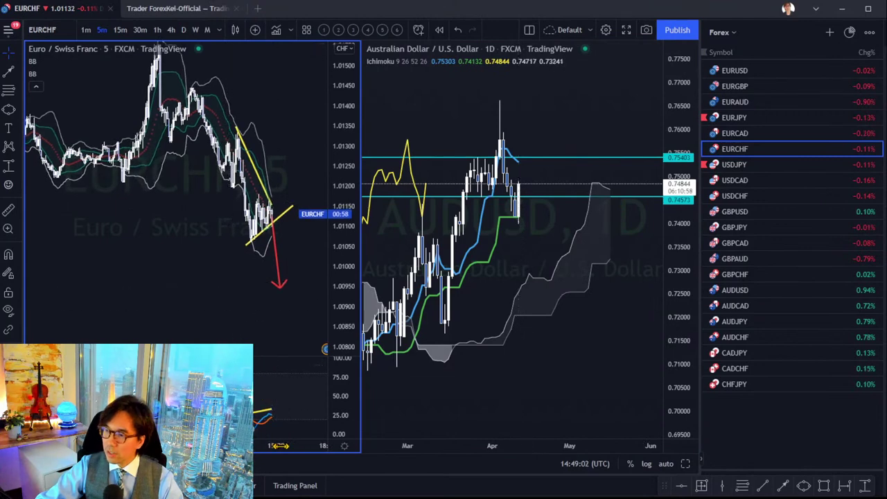
{"action": "scroll", "coordinate": [277, 445], "scroll_direction": "up", "scroll_amount": 5}
{"action": "scroll", "coordinate": [277, 445], "scroll_direction": "up", "scroll_amount": 3}
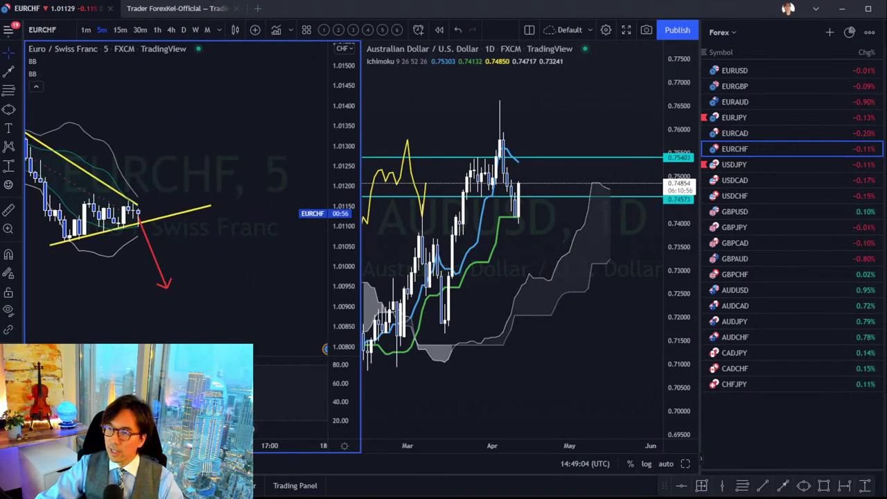
{"action": "left_click_drag", "start_coordinate": [217, 300], "coordinate": [236, 303]}
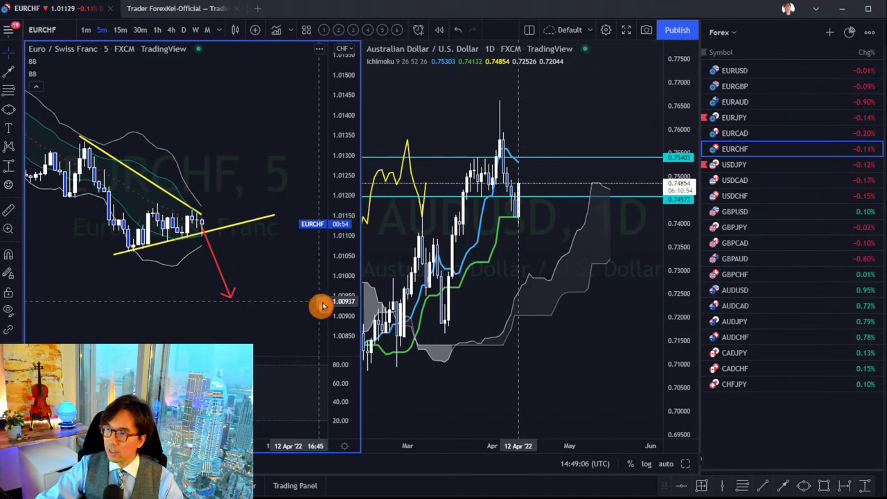
{"action": "left_click_drag", "start_coordinate": [338, 303], "coordinate": [338, 239]}
{"action": "left_click_drag", "start_coordinate": [277, 273], "coordinate": [293, 206]}
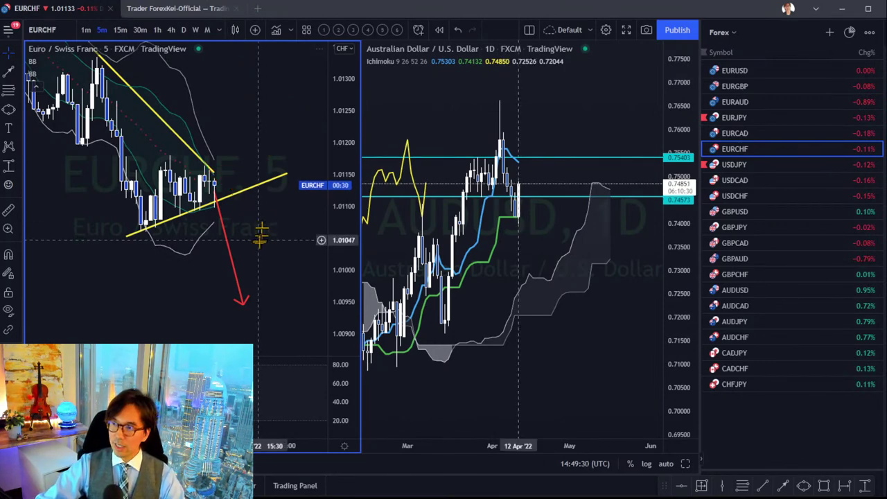
- Make the Stochastic pane taller and rescale EURCHF's price so both trendlines and the indicator fit in view
{"action": "left_click_drag", "start_coordinate": [181, 305], "coordinate": [208, 252]}
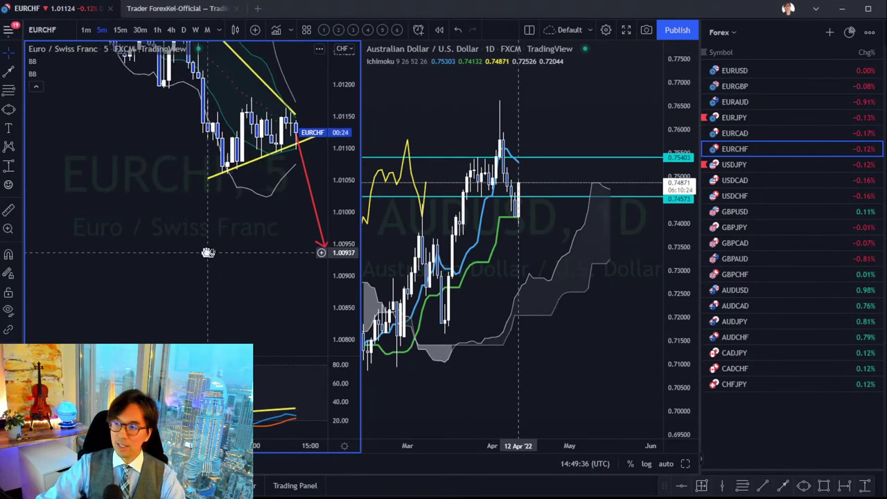
{"action": "left_click_drag", "start_coordinate": [339, 208], "coordinate": [340, 229]}
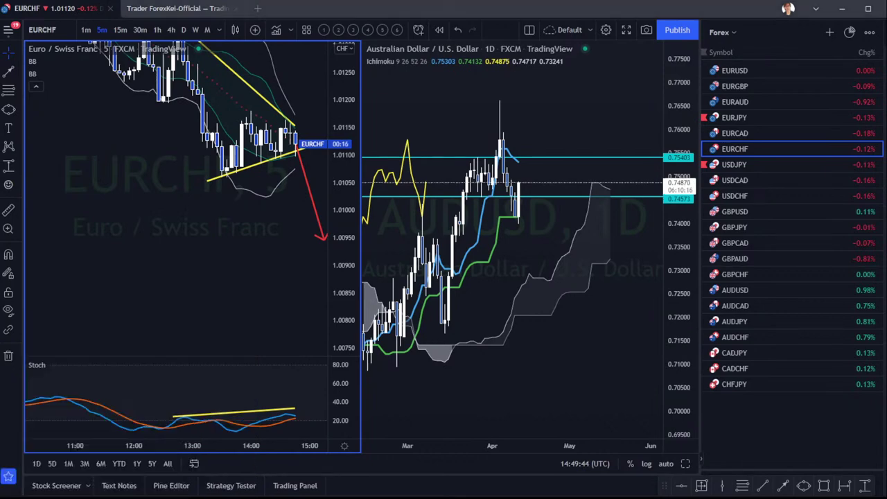
{"action": "left_click_drag", "start_coordinate": [296, 355], "coordinate": [274, 302]}
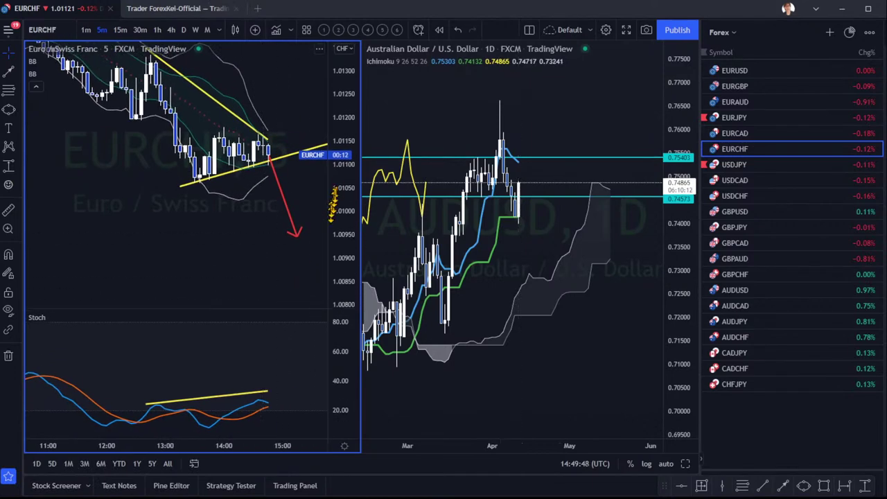
{"action": "left_click_drag", "start_coordinate": [298, 208], "coordinate": [288, 208]}
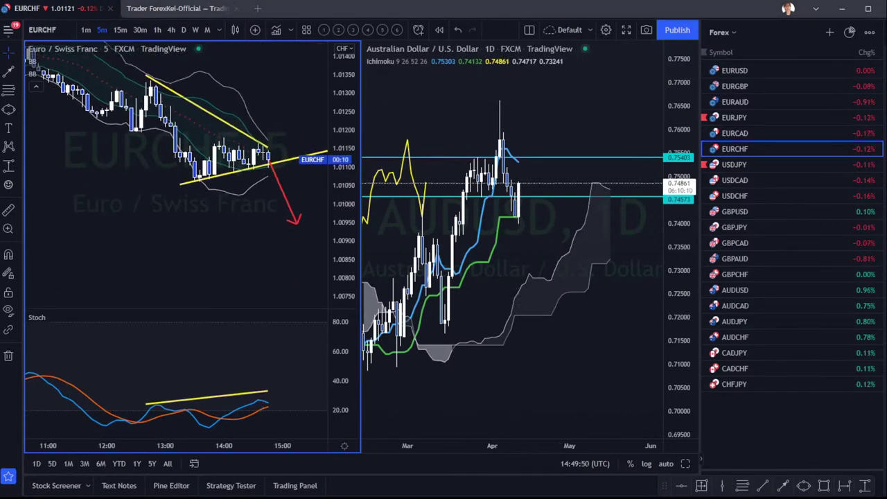
- Circle EURCHF's two falling highs and the matching Stochastic peaks in red, and trace the projected drop below the triangle
{"action": "left_click_drag", "start_coordinate": [149, 90], "coordinate": [155, 88]}
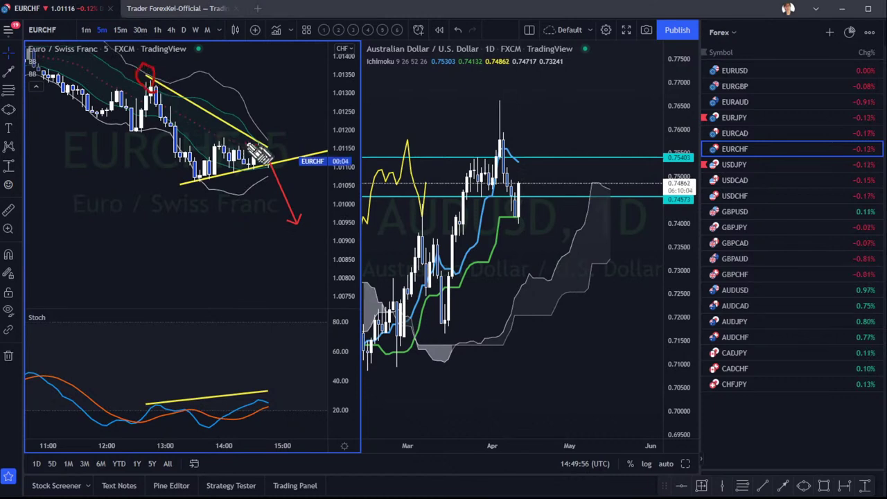
{"action": "left_click_drag", "start_coordinate": [256, 148], "coordinate": [258, 150]}
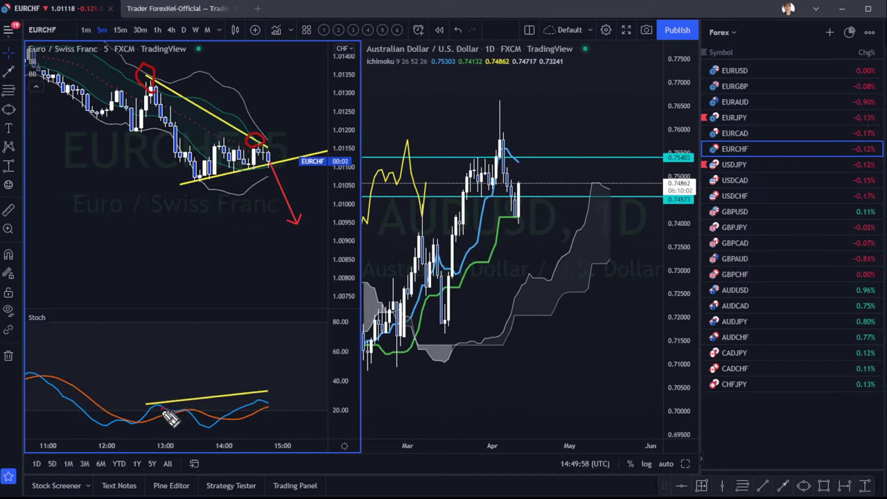
{"action": "left_click_drag", "start_coordinate": [164, 415], "coordinate": [168, 415]}
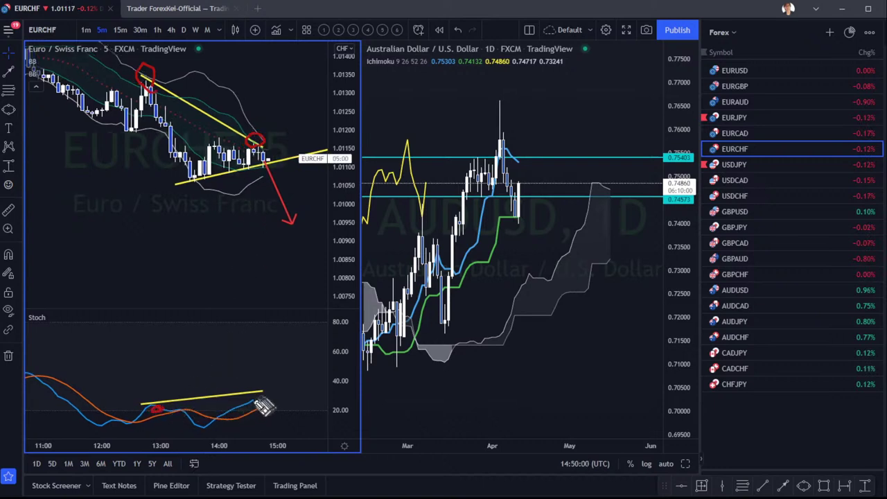
{"action": "left_click_drag", "start_coordinate": [251, 402], "coordinate": [248, 401]}
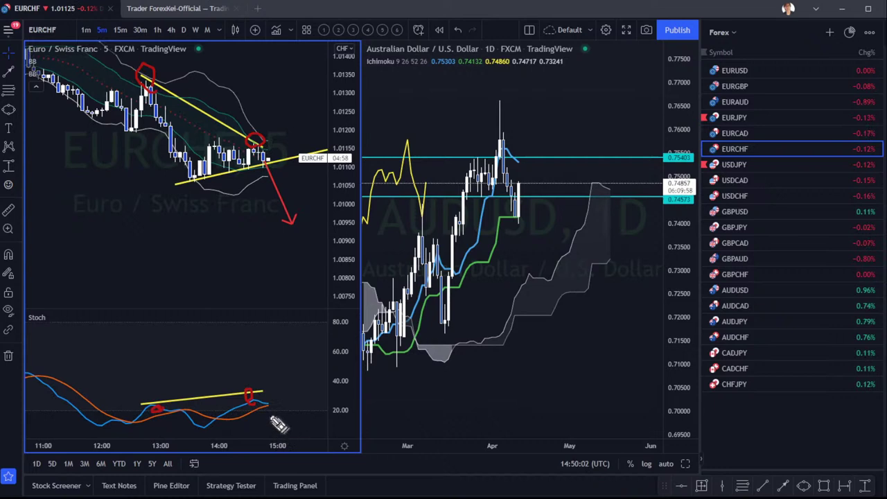
{"action": "left_click_drag", "start_coordinate": [263, 406], "coordinate": [276, 414]}
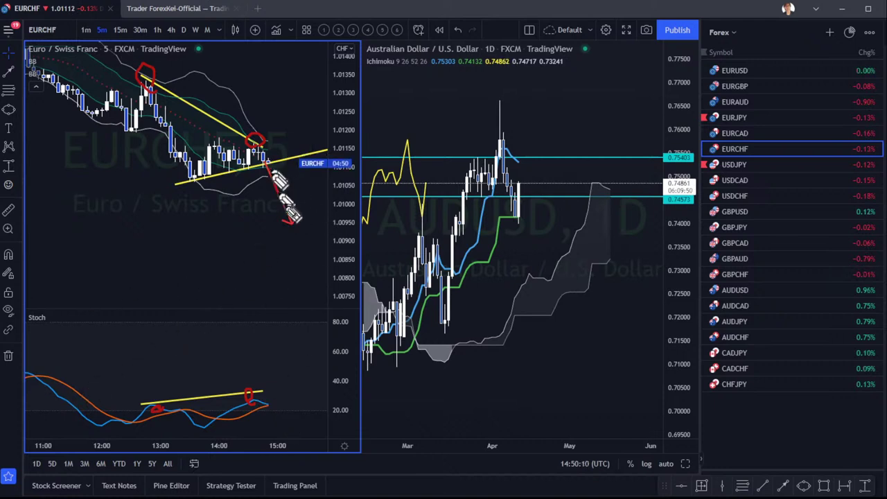
{"action": "left_click_drag", "start_coordinate": [284, 206], "coordinate": [294, 221]}
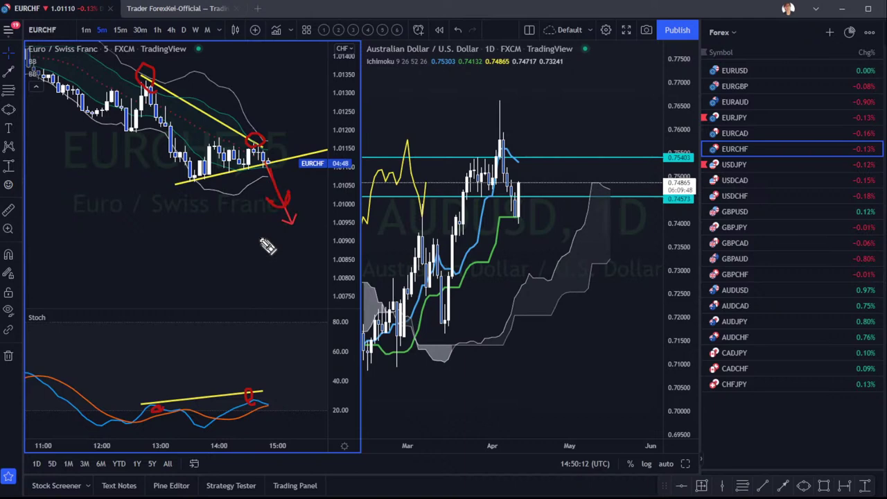
- Clear the red markings from EURCHF and load USOIL from the Commodity watchlist into the daily Ichimoku chart
{"action": "key", "text": "Escape"}
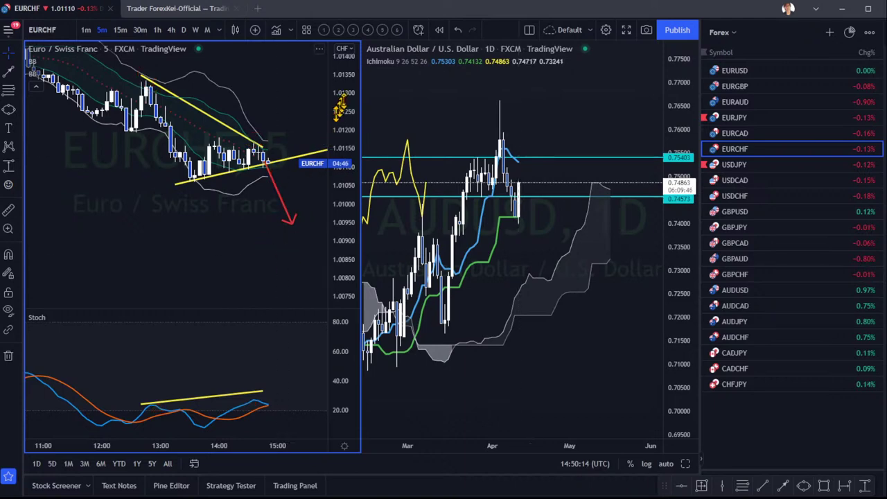
{"action": "left_click_drag", "start_coordinate": [282, 244], "coordinate": [288, 118]}
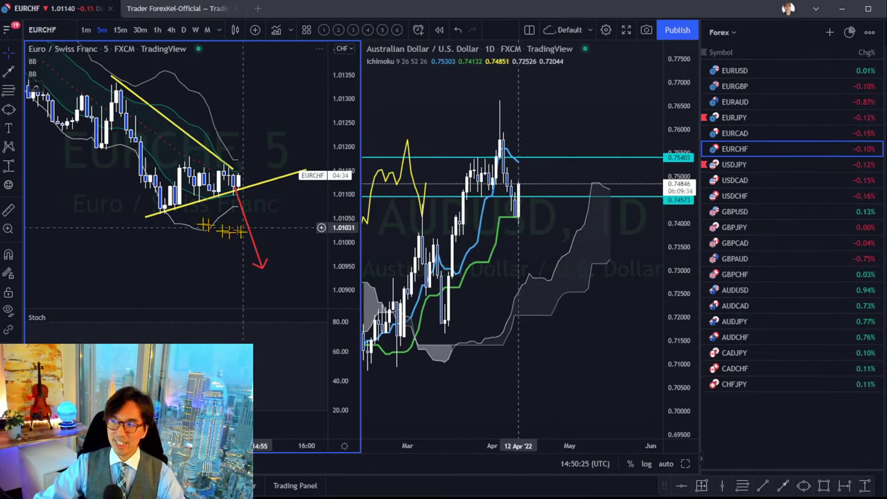
{"action": "left_click", "coordinate": [530, 253]}
{"action": "left_click", "coordinate": [724, 32]}
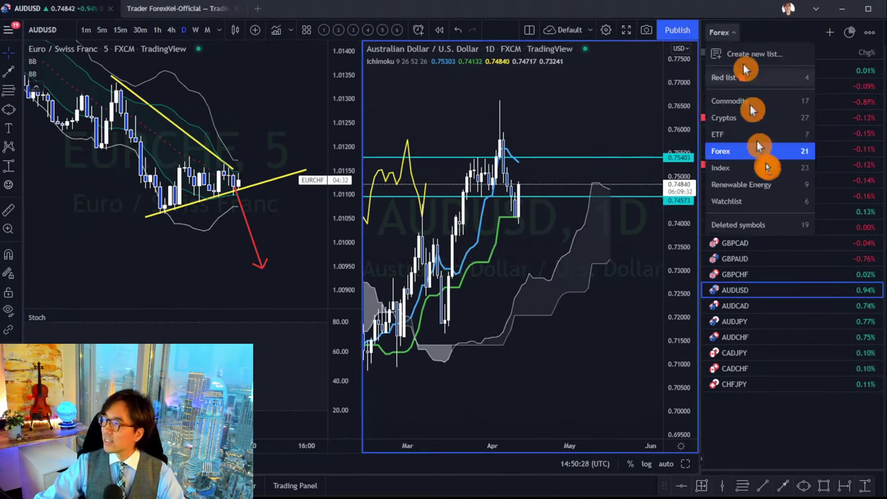
{"action": "left_click", "coordinate": [745, 102]}
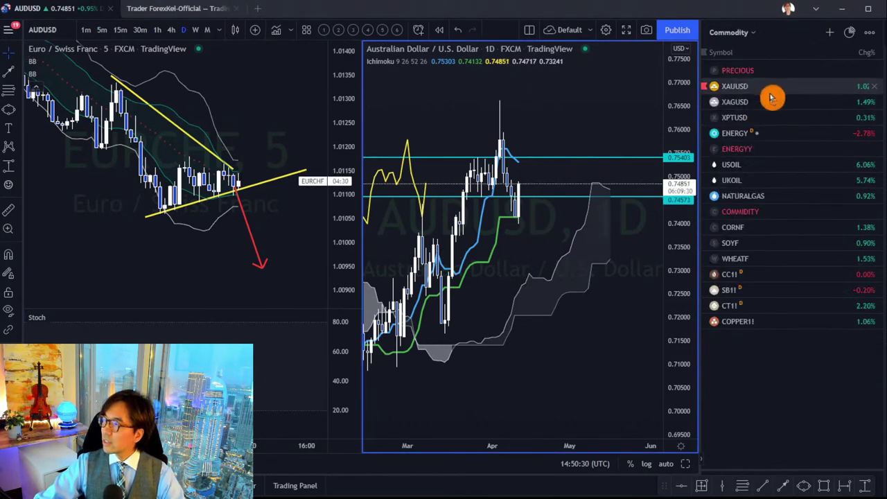
{"action": "left_click", "coordinate": [790, 165]}
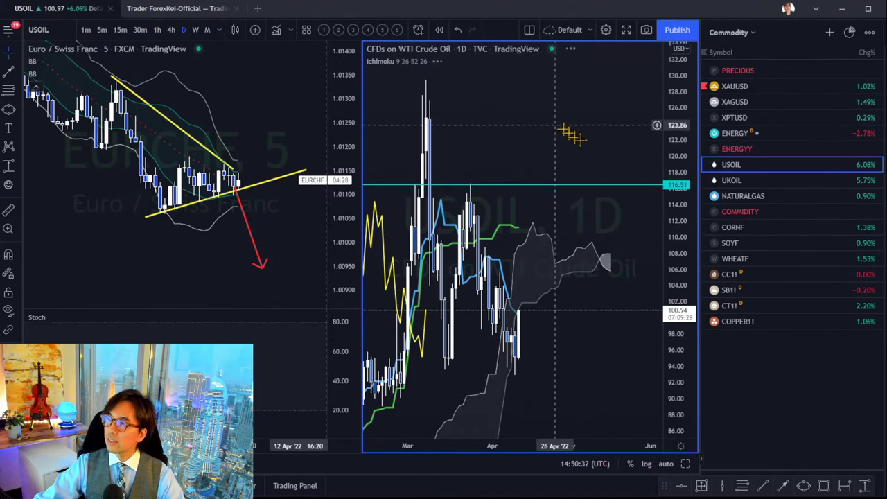
{"action": "left_click_drag", "start_coordinate": [573, 133], "coordinate": [594, 105]}
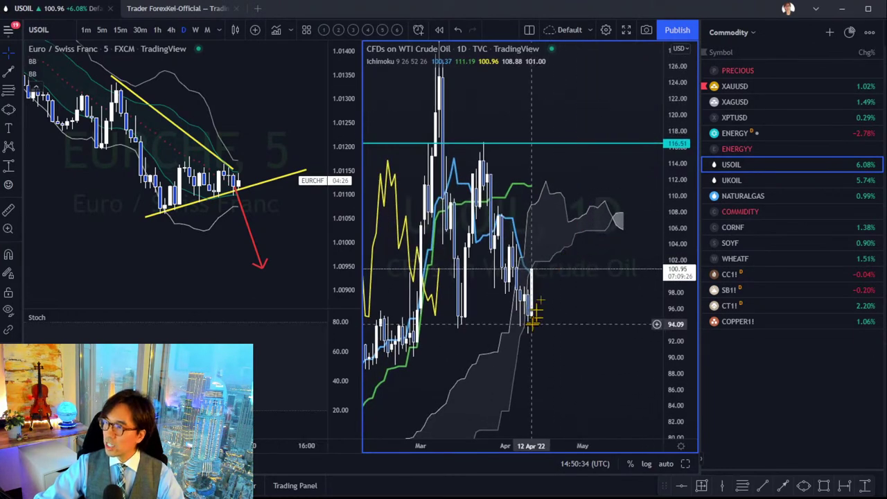
{"action": "left_click_drag", "start_coordinate": [673, 82], "coordinate": [534, 247]}
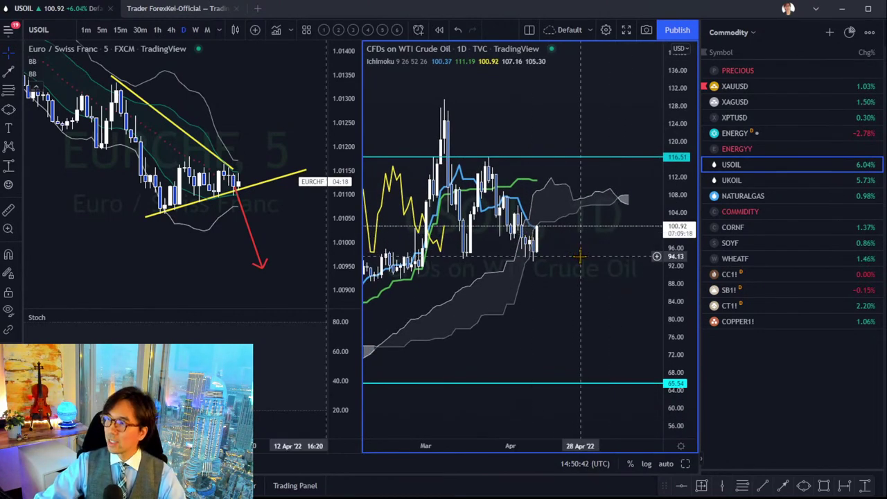
{"action": "left_click_drag", "start_coordinate": [581, 264], "coordinate": [598, 265]}
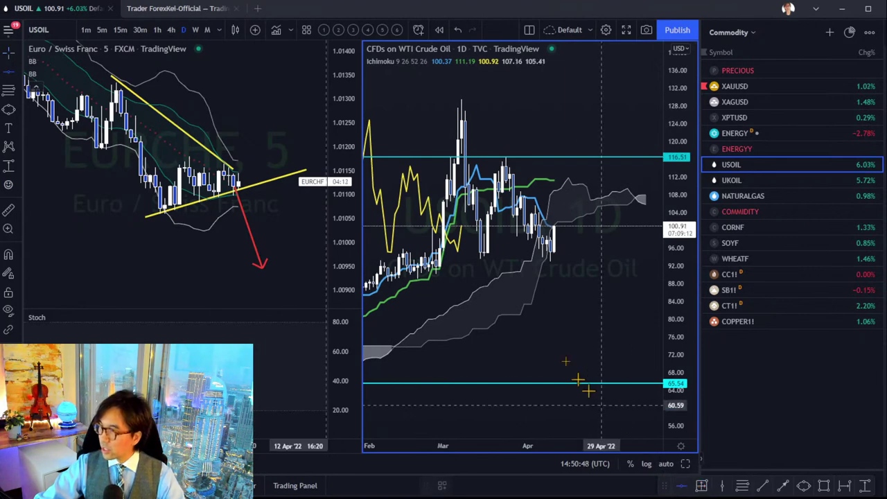
- Place a horizontal line at about 93.42 under USOIL's recent lows and delete the lowest horizontal line at 65.54
{"action": "left_click", "coordinate": [512, 260]}
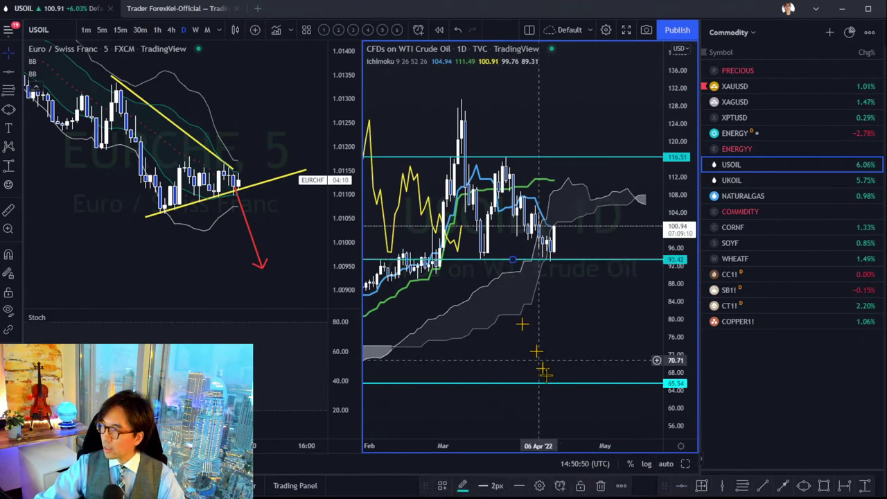
{"action": "left_click", "coordinate": [550, 385]}
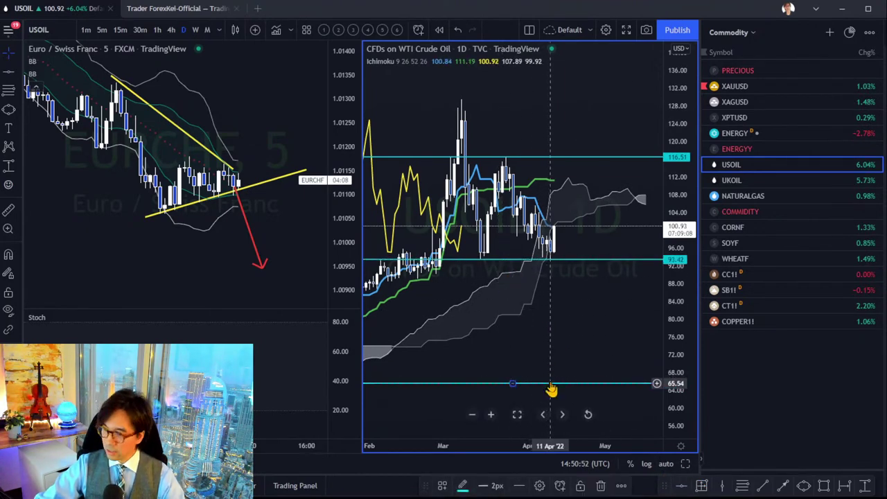
{"action": "key", "text": "Delete"}
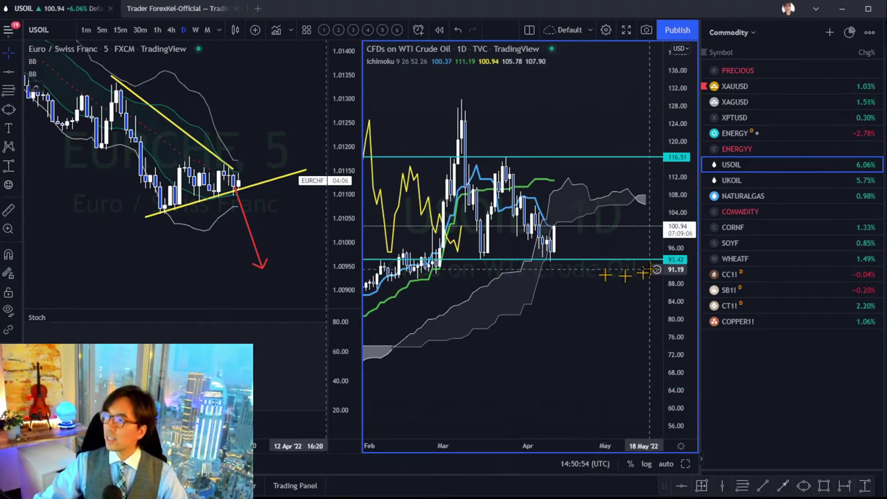
- Draw a yellow descending trendline along USOIL's falling highs from about 130.19 on 7 March to about 89.53 on 21 April
{"action": "left_click_drag", "start_coordinate": [683, 305], "coordinate": [684, 263]}
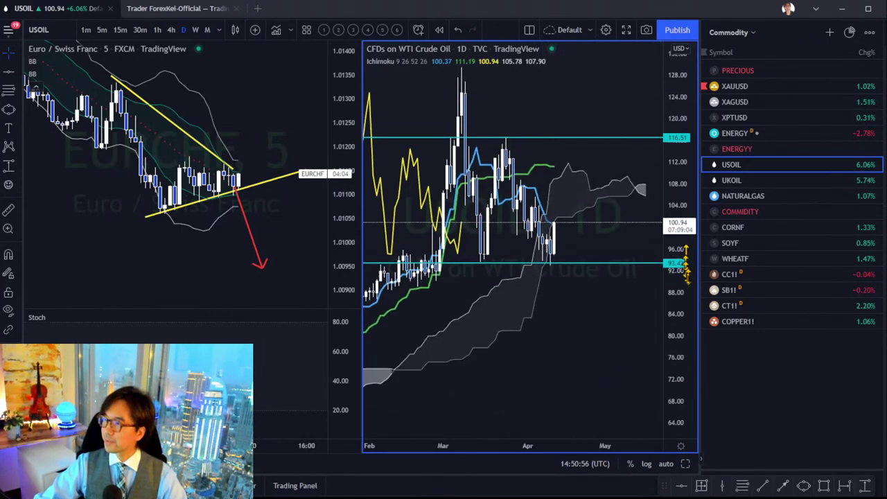
{"action": "double_click", "coordinate": [685, 263]}
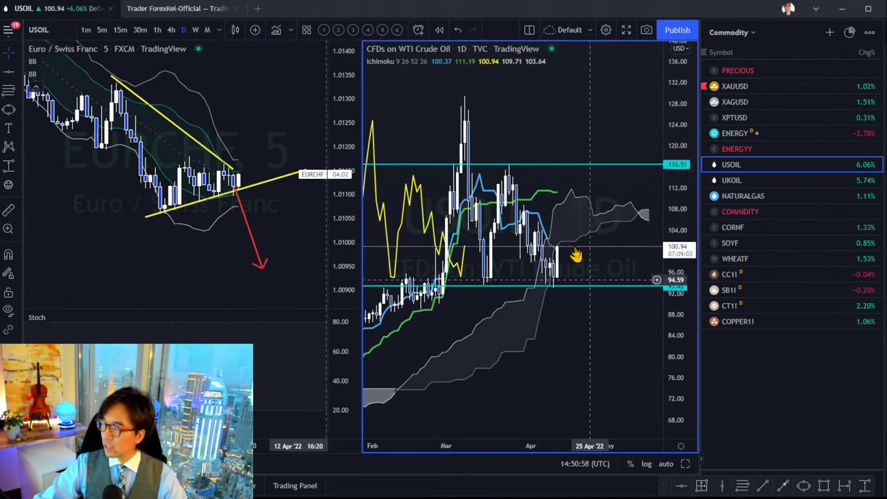
{"action": "left_click", "coordinate": [764, 488]}
{"action": "left_click", "coordinate": [464, 87]}
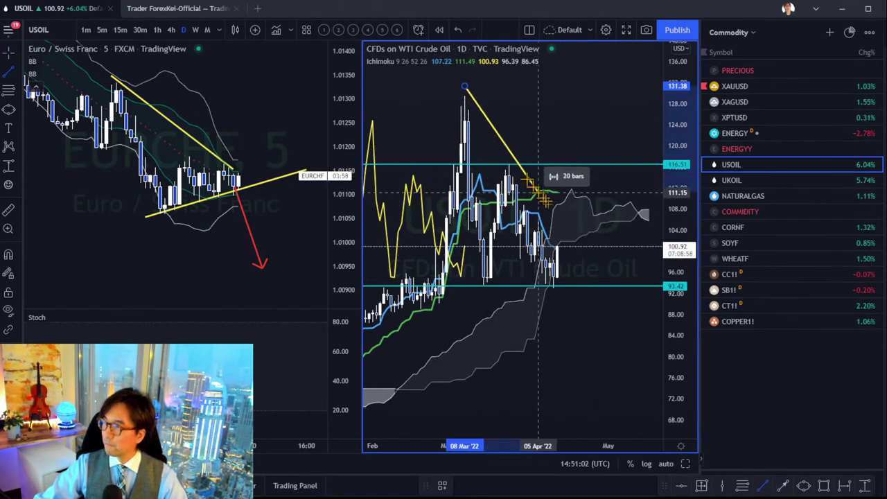
{"action": "left_click", "coordinate": [583, 306]}
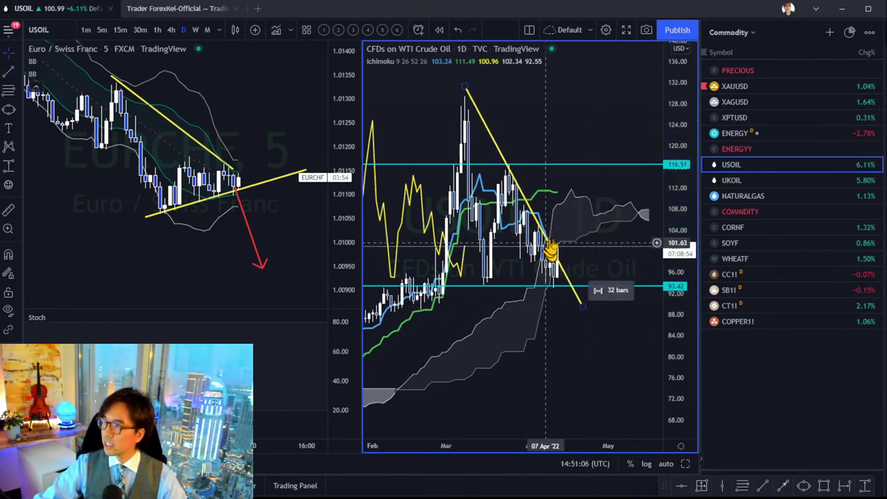
{"action": "left_click_drag", "start_coordinate": [474, 111], "coordinate": [462, 93]}
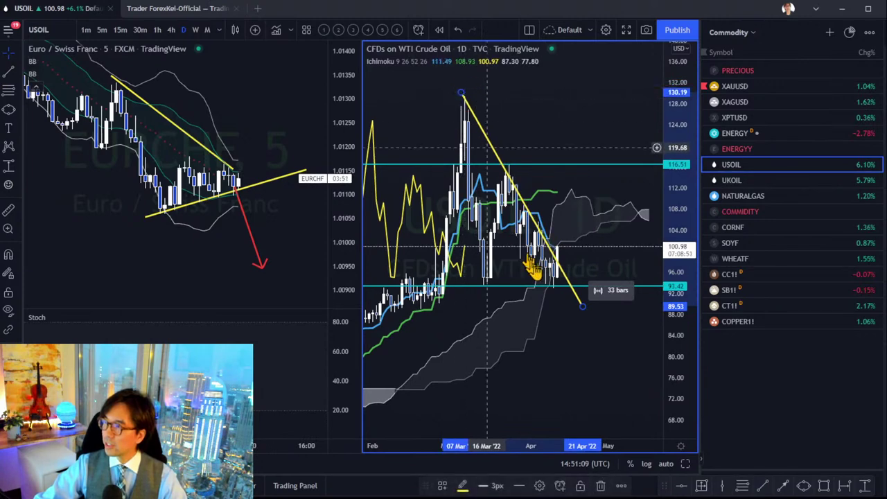
{"action": "left_click", "coordinate": [582, 308]}
{"action": "left_click_drag", "start_coordinate": [584, 312], "coordinate": [588, 296]}
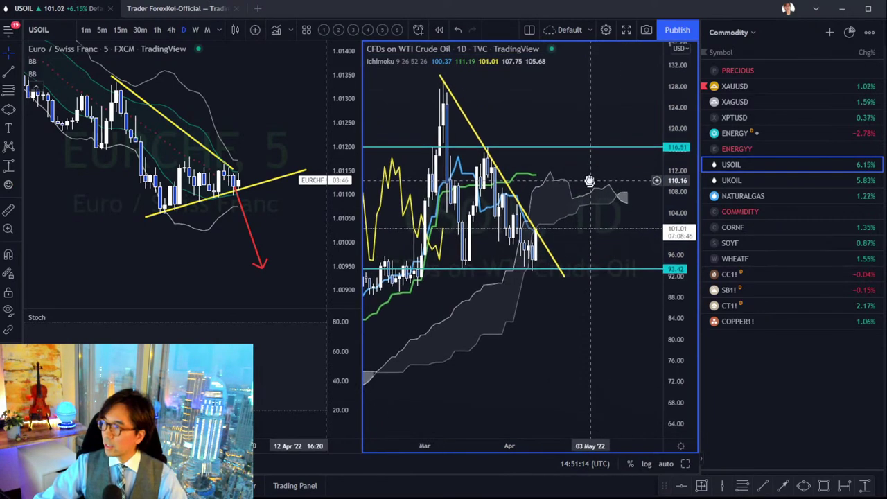
- Enlarge USOIL's recent candles and sketch two red projection paths from the latest candle, one rising into the cloud and one falling below 93.42
{"action": "scroll", "coordinate": [560, 413], "scroll_direction": "up", "scroll_amount": 3}
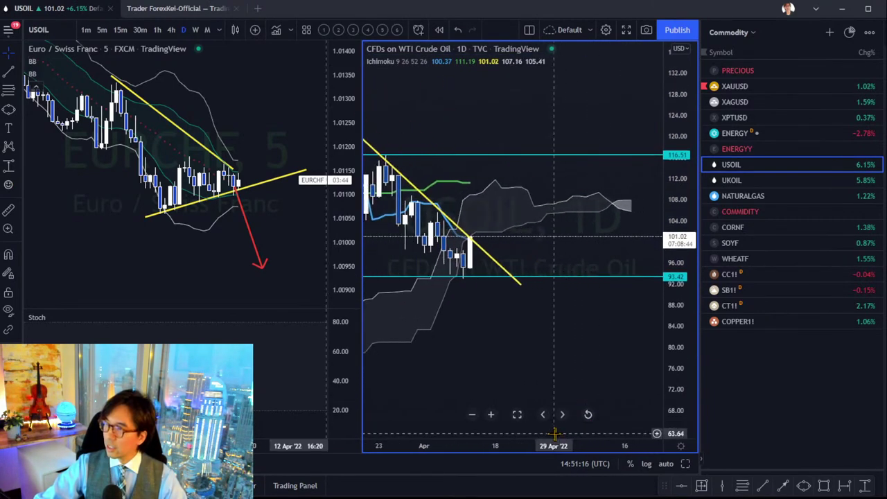
{"action": "left_click_drag", "start_coordinate": [545, 367], "coordinate": [617, 380]}
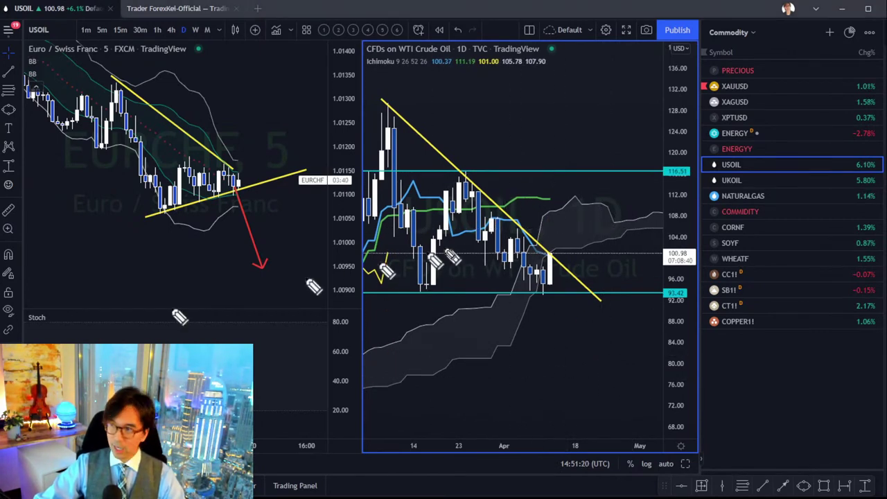
{"action": "mouse_move", "coordinate": [549, 266]}
{"action": "left_mouse_down"}
{"action": "mouse_move", "coordinate": [560, 247]}
{"action": "mouse_move", "coordinate": [572, 257]}
{"action": "mouse_move", "coordinate": [607, 211]}
{"action": "mouse_move", "coordinate": [614, 220]}
{"action": "left_mouse_up"}
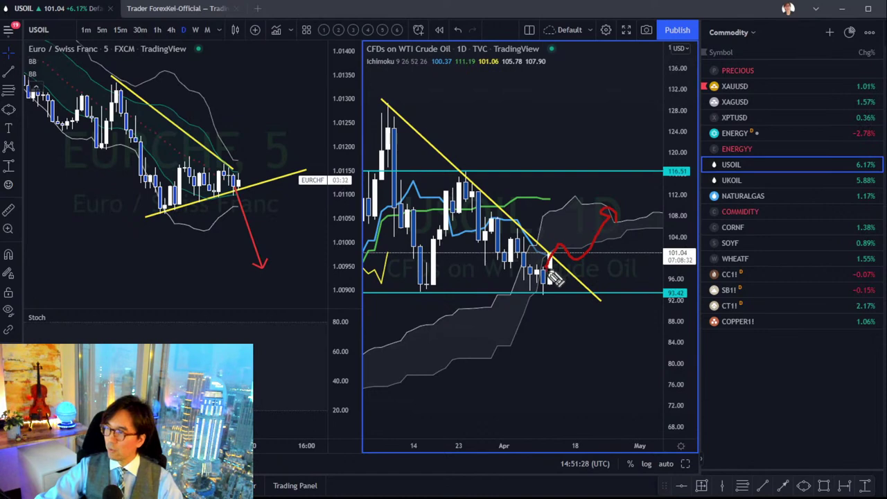
{"action": "mouse_move", "coordinate": [552, 275]}
{"action": "left_mouse_down"}
{"action": "mouse_move", "coordinate": [558, 288]}
{"action": "mouse_move", "coordinate": [578, 290]}
{"action": "mouse_move", "coordinate": [585, 332]}
{"action": "mouse_move", "coordinate": [590, 321]}
{"action": "left_mouse_up"}
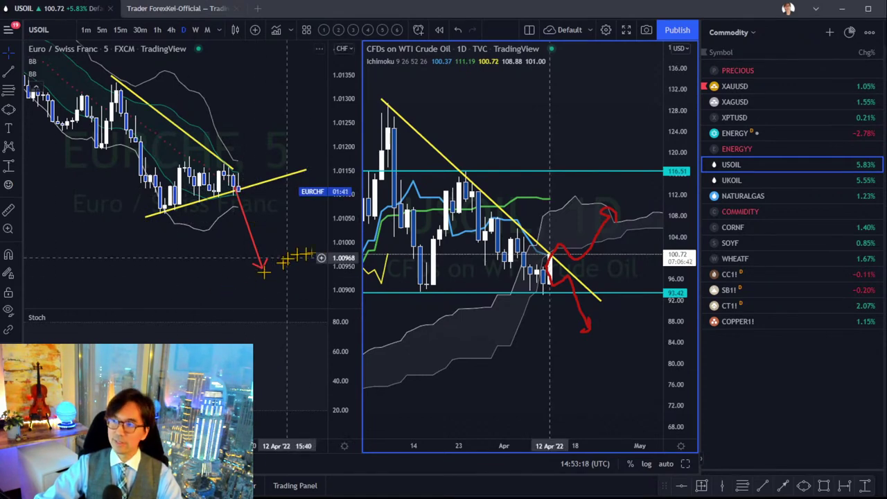
- Stretch EURCHF's price scale and draw two parallel red arrows sloping down above the descending trendline
{"action": "left_click_drag", "start_coordinate": [343, 252], "coordinate": [354, 189]}
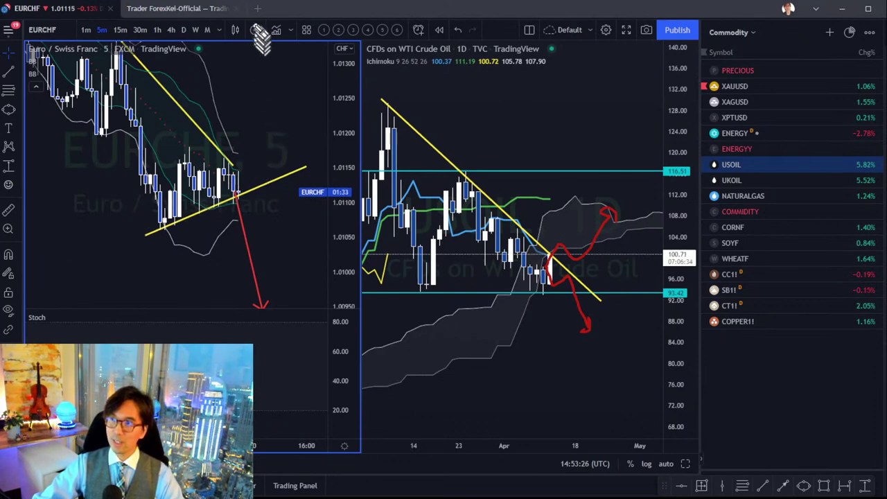
{"action": "mouse_move", "coordinate": [237, 25]}
{"action": "left_mouse_down"}
{"action": "mouse_move", "coordinate": [323, 104]}
{"action": "mouse_move", "coordinate": [311, 105]}
{"action": "mouse_move", "coordinate": [317, 90]}
{"action": "left_mouse_up"}
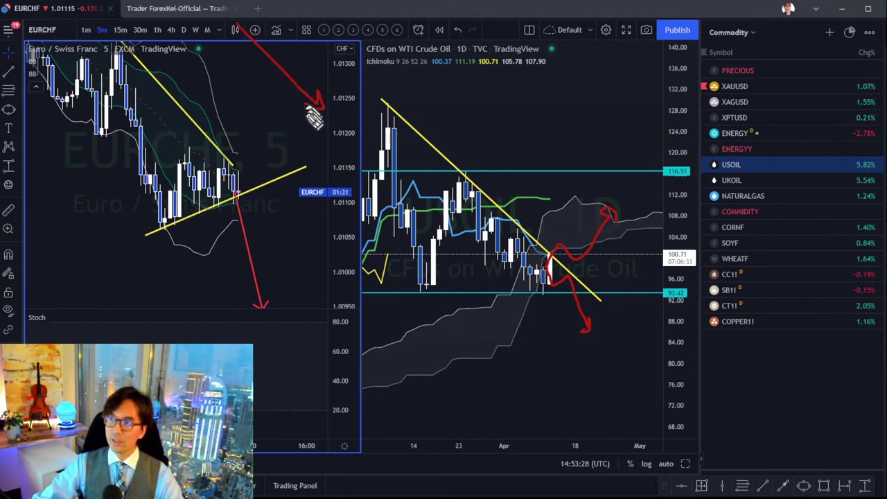
{"action": "left_click_drag", "start_coordinate": [209, 50], "coordinate": [296, 122]}
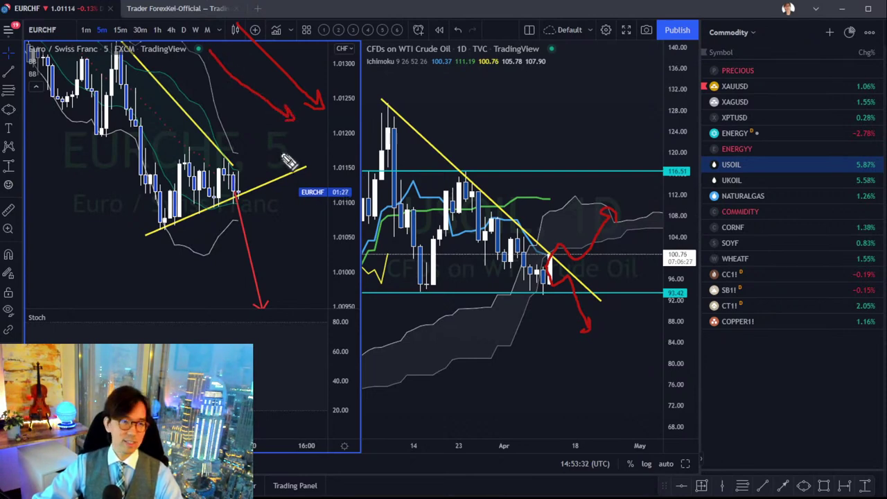
{"action": "left_click", "coordinate": [267, 235]}
{"action": "left_click", "coordinate": [14, 252]}
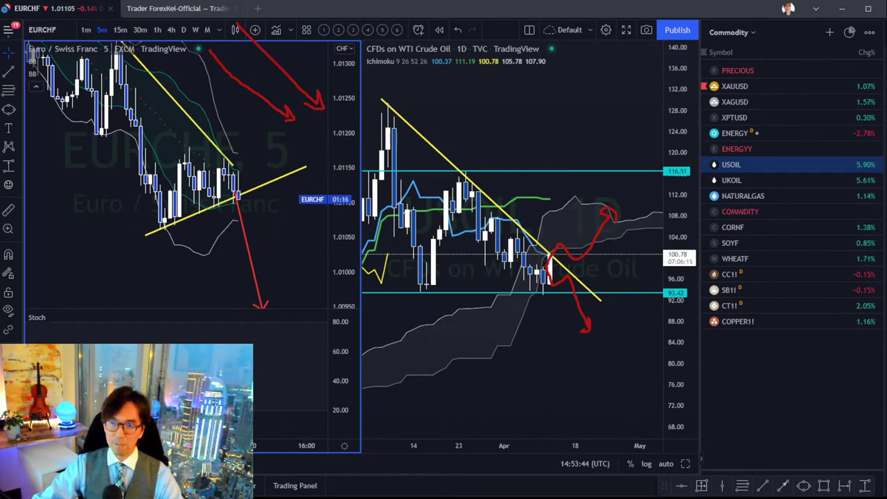
{"action": "left_click", "coordinate": [116, 315]}
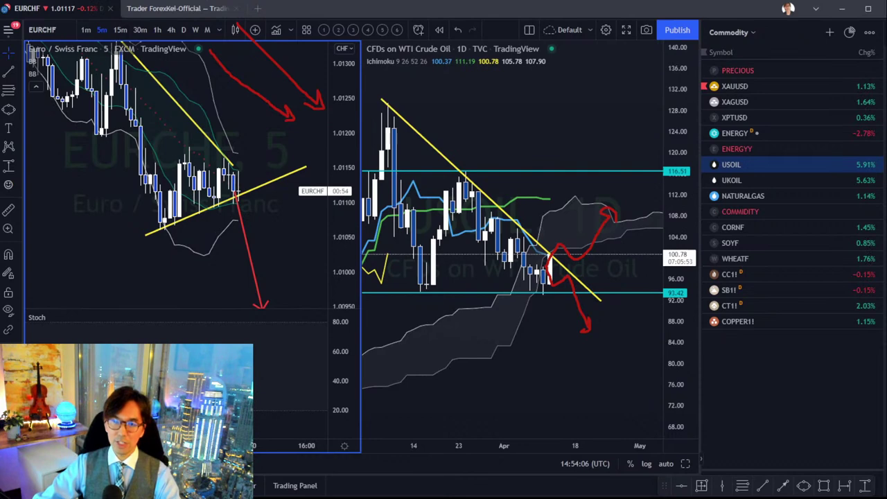
- Clear the red markings from both charts and load EURAUD from the Forex watchlist into the daily Ichimoku chart
{"action": "left_click", "coordinate": [545, 171]}
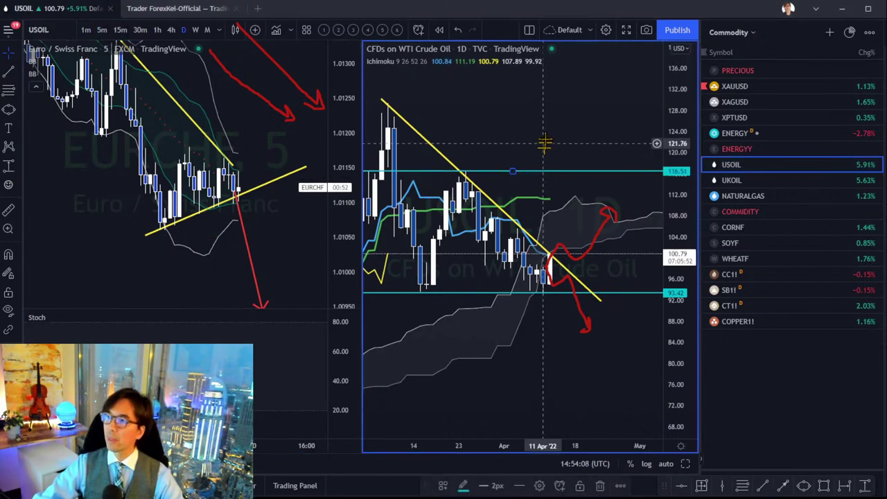
{"action": "left_click", "coordinate": [545, 143]}
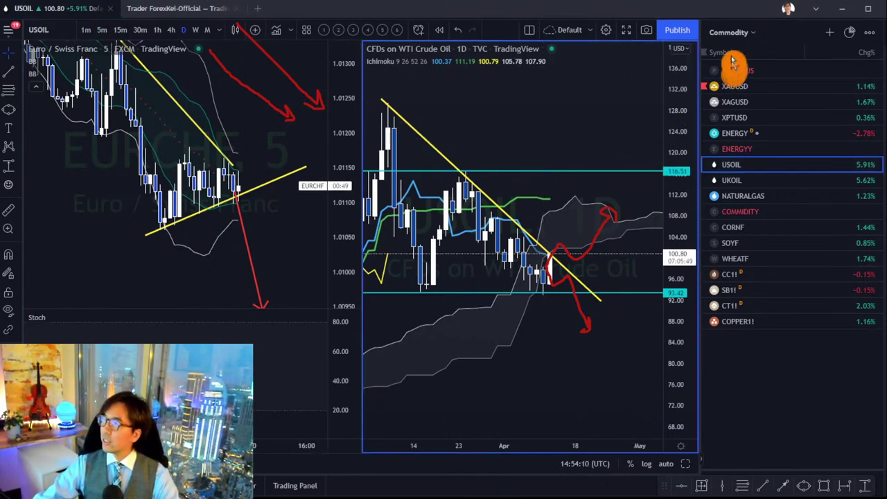
{"action": "left_click", "coordinate": [728, 32]}
{"action": "left_click", "coordinate": [662, 127]}
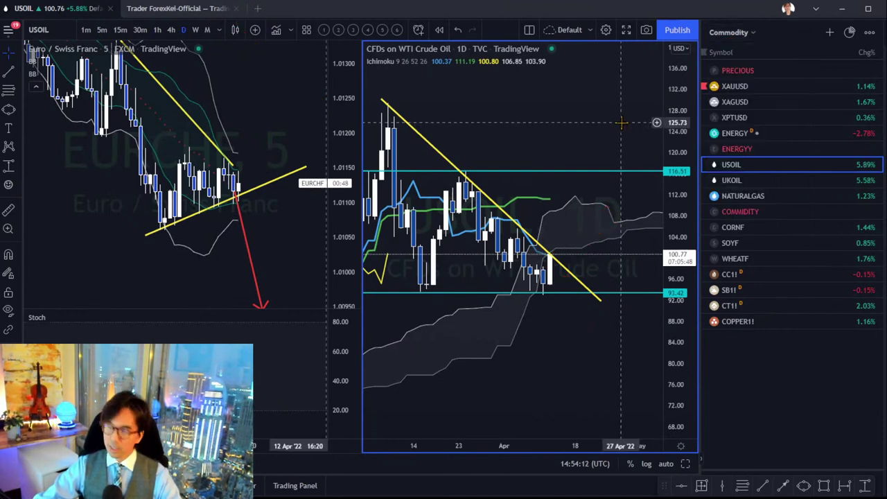
{"action": "left_click", "coordinate": [752, 33]}
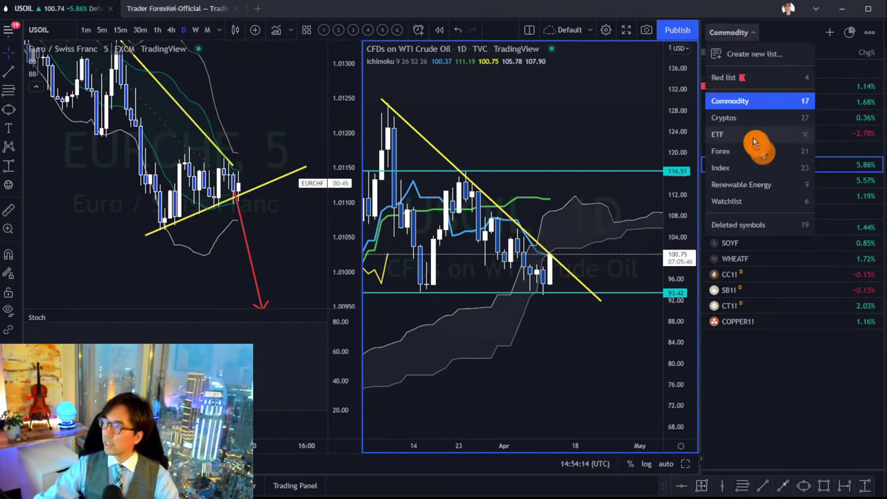
{"action": "left_click", "coordinate": [762, 151]}
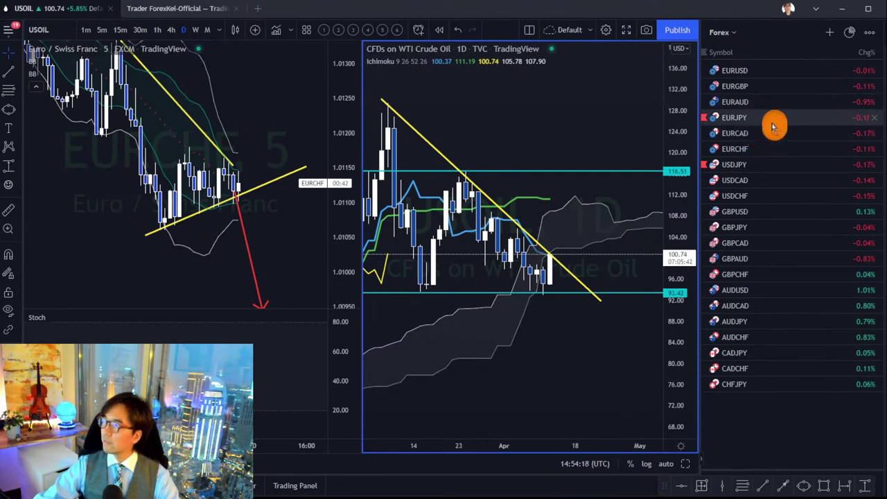
{"action": "left_click", "coordinate": [773, 127]}
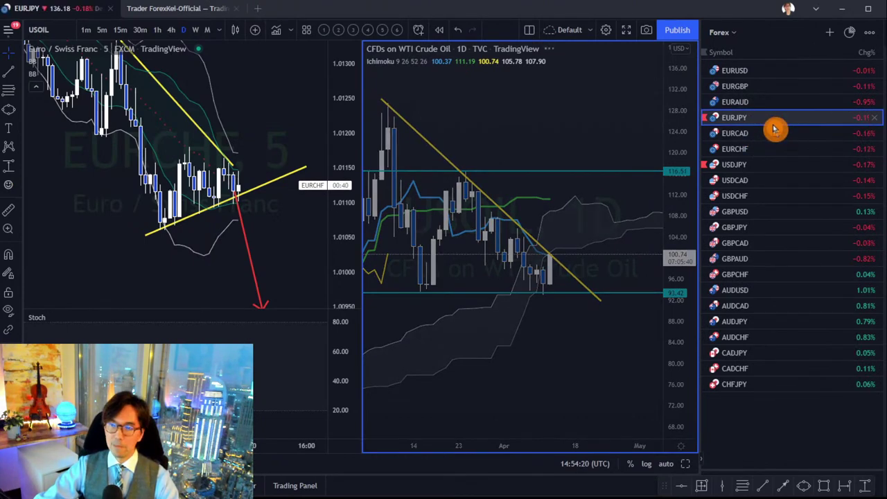
{"action": "left_click", "coordinate": [757, 103]}
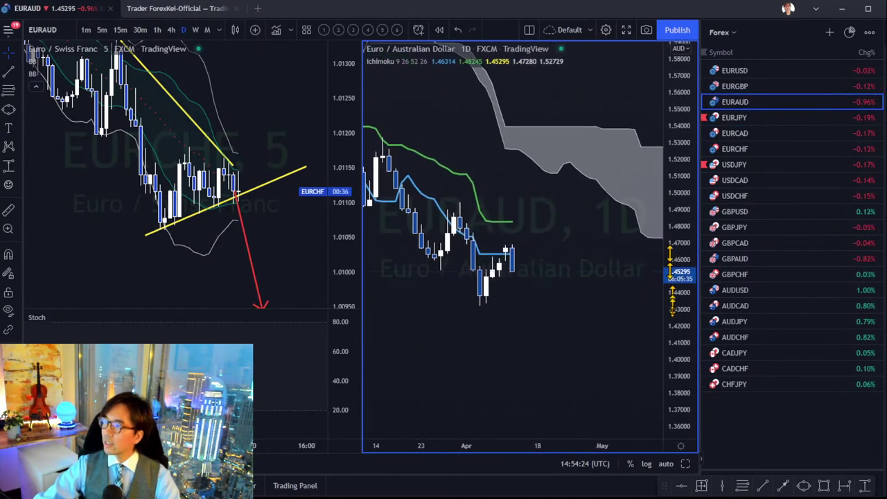
- Fit EURAUD's cloud in view, circle the lagging line's end in red, and draw falling and rising red arrows at the latest candle
{"action": "left_click", "coordinate": [474, 460]}
{"action": "left_click_drag", "start_coordinate": [506, 446], "coordinate": [489, 336]}
{"action": "scroll", "coordinate": [490, 336], "scroll_direction": "up", "scroll_amount": 1}
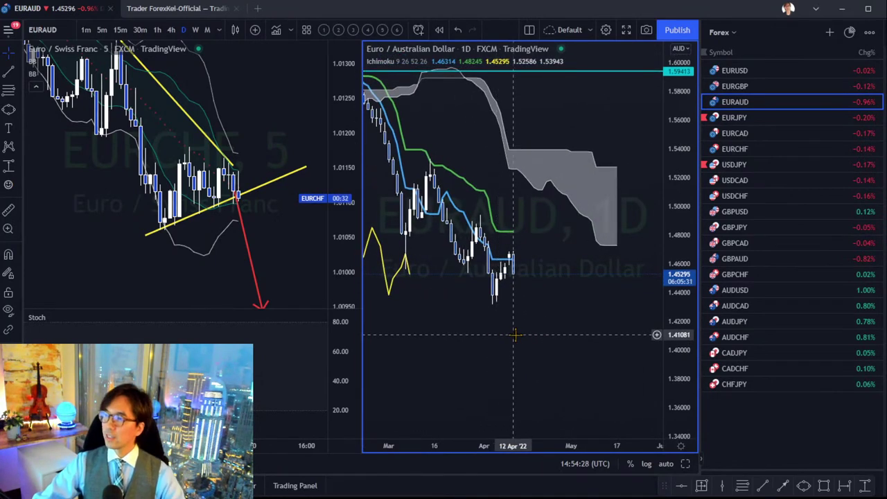
{"action": "scroll", "coordinate": [525, 339], "scroll_direction": "up", "scroll_amount": 1}
{"action": "left_click", "coordinate": [519, 273]}
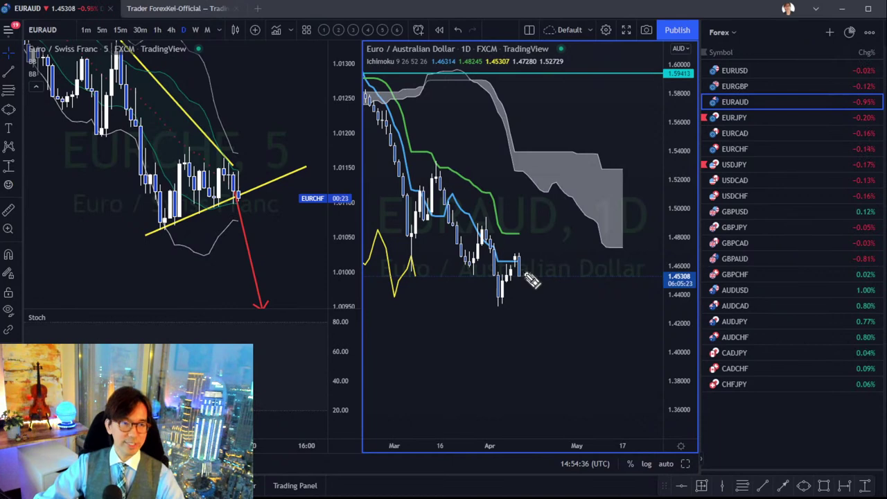
{"action": "mouse_move", "coordinate": [530, 280]}
{"action": "left_mouse_down"}
{"action": "mouse_move", "coordinate": [573, 318]}
{"action": "mouse_move", "coordinate": [566, 320]}
{"action": "left_mouse_up"}
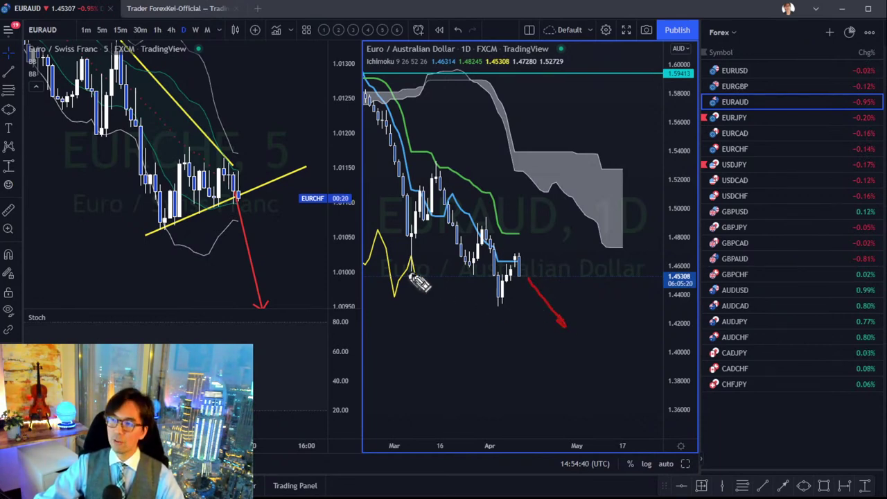
{"action": "mouse_move", "coordinate": [422, 273]}
{"action": "left_mouse_down"}
{"action": "mouse_move", "coordinate": [433, 277]}
{"action": "mouse_move", "coordinate": [432, 289]}
{"action": "left_mouse_up"}
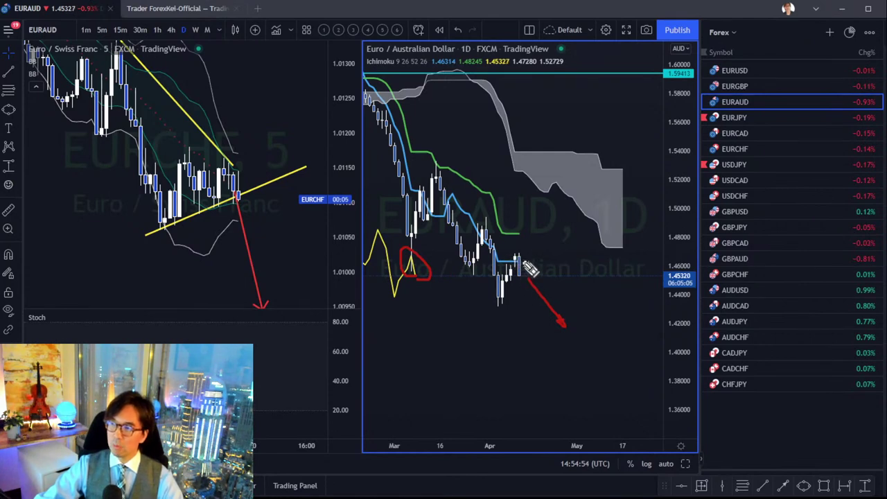
{"action": "mouse_move", "coordinate": [516, 262]}
{"action": "left_mouse_down"}
{"action": "mouse_move", "coordinate": [521, 243]}
{"action": "mouse_move", "coordinate": [535, 251]}
{"action": "left_mouse_up"}
{"action": "left_click", "coordinate": [547, 259]}
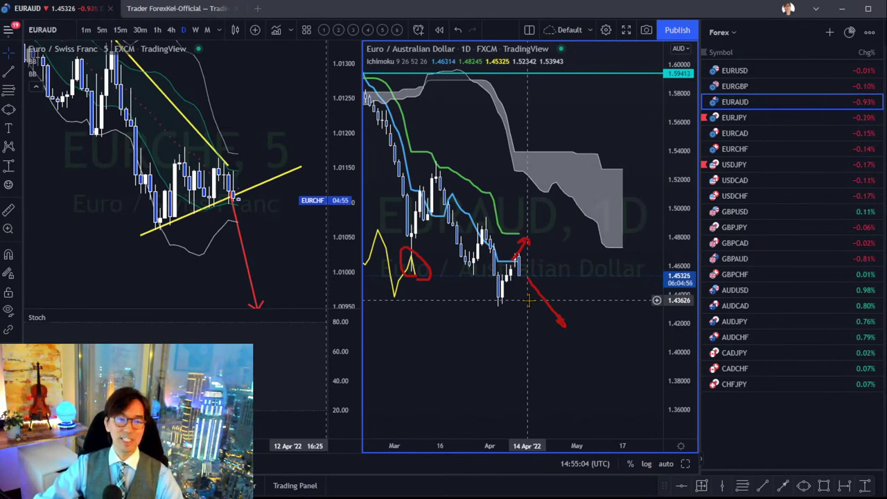
{"action": "left_click", "coordinate": [501, 307]}
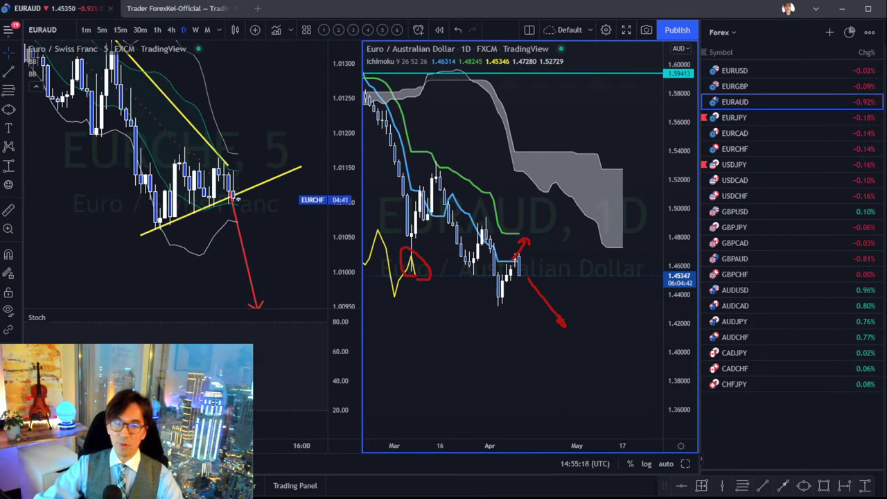
- Clear the red markings from EURAUD and load XAUUSD from the Commodity watchlist into the daily Ichimoku chart
{"action": "key", "text": "Escape"}
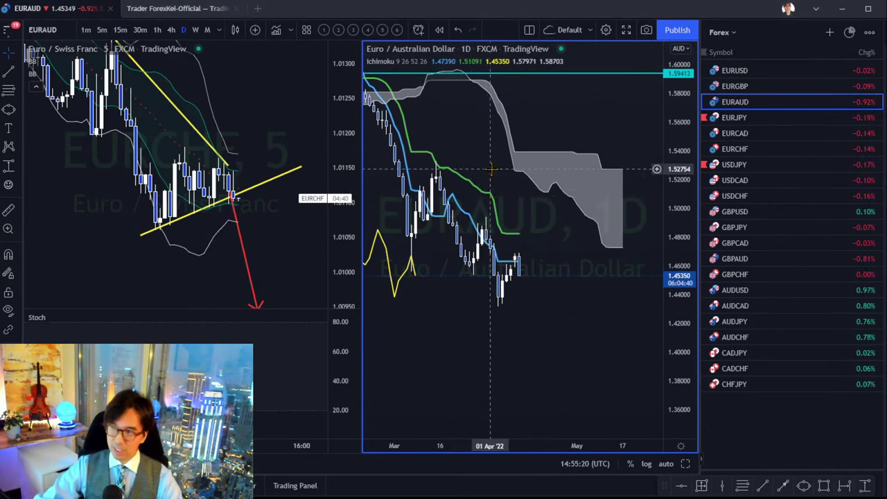
{"action": "left_click", "coordinate": [724, 33]}
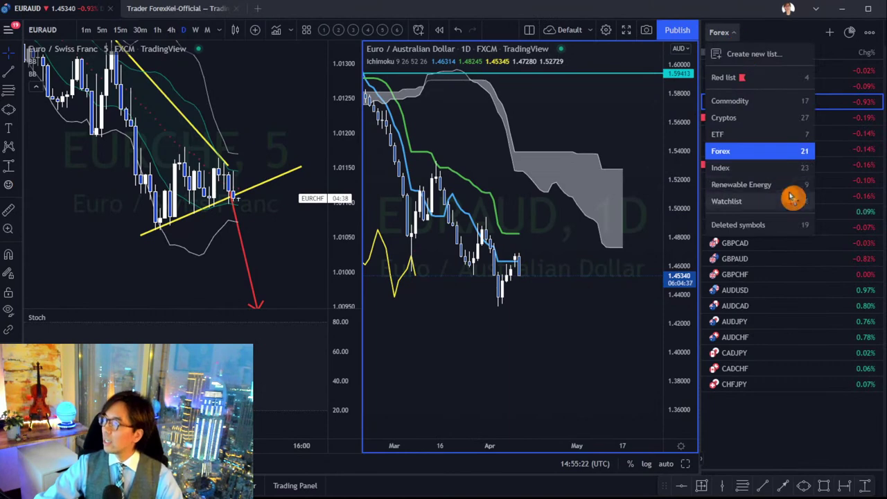
{"action": "left_click", "coordinate": [732, 101]}
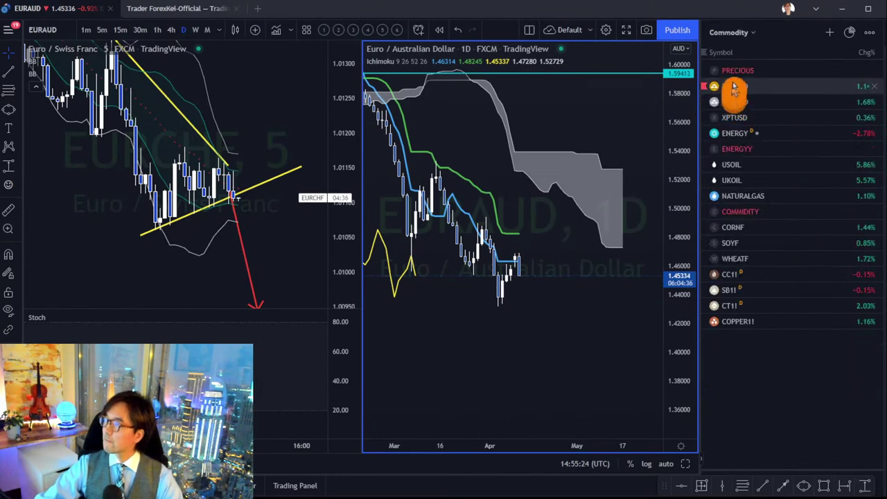
{"action": "left_click", "coordinate": [733, 85]}
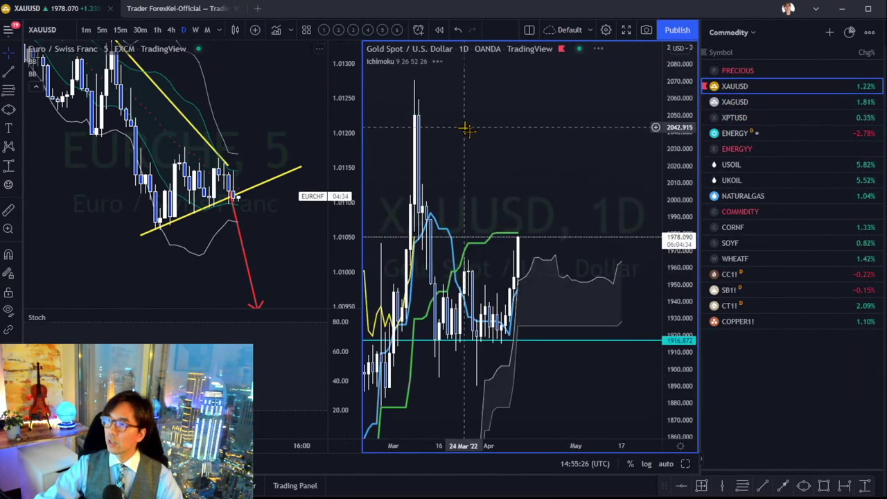
- Switch the XAUUSD chart to the 1-hour timeframe, and outline the latest candle's wick and body in red
{"action": "left_click", "coordinate": [156, 31]}
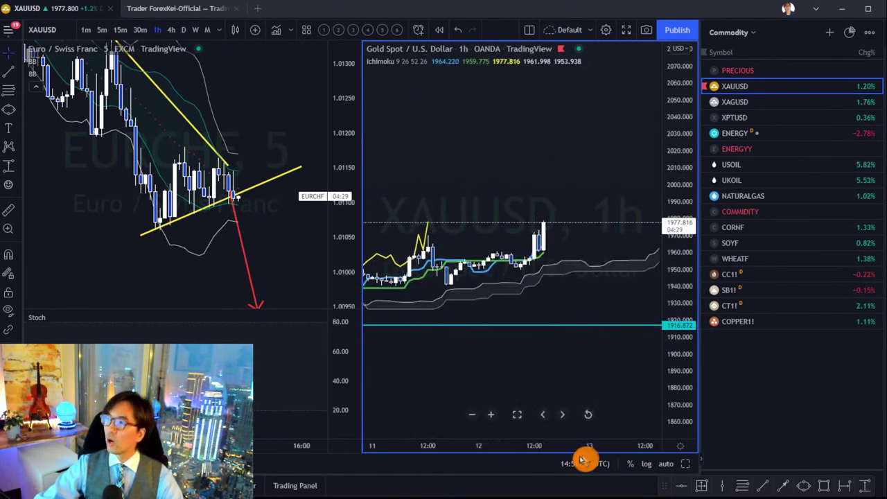
{"action": "left_click_drag", "start_coordinate": [580, 460], "coordinate": [575, 430]}
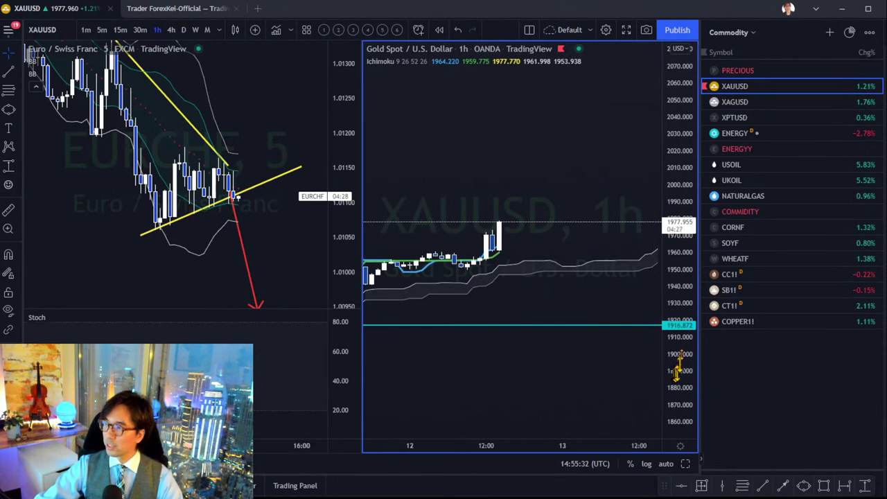
{"action": "left_click_drag", "start_coordinate": [677, 371], "coordinate": [675, 218]}
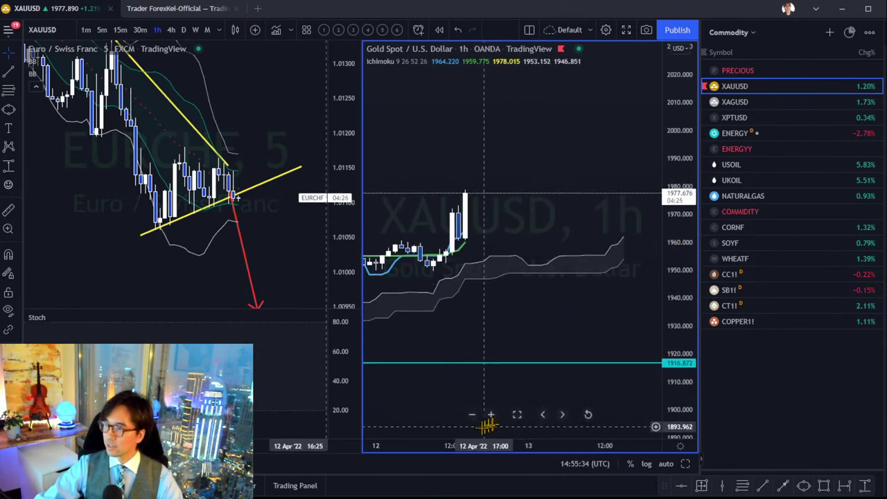
{"action": "scroll", "coordinate": [471, 382], "scroll_direction": "down", "scroll_amount": 2}
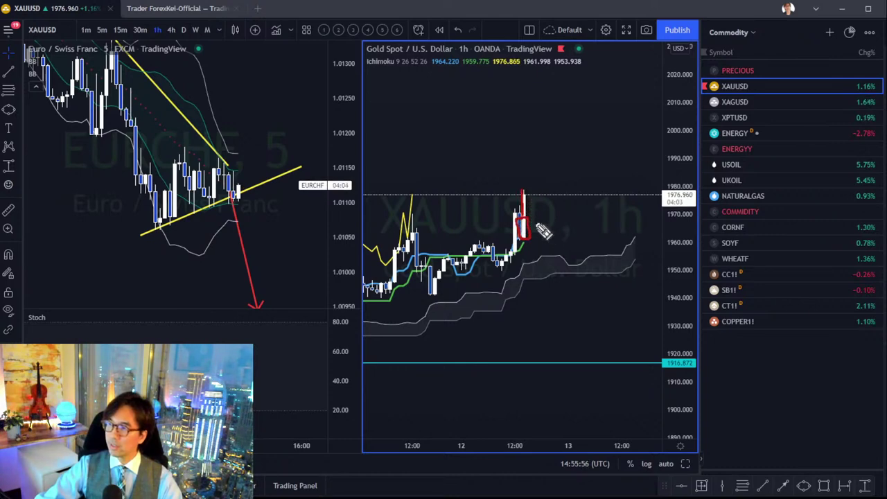
{"action": "left_click_drag", "start_coordinate": [537, 230], "coordinate": [558, 247]}
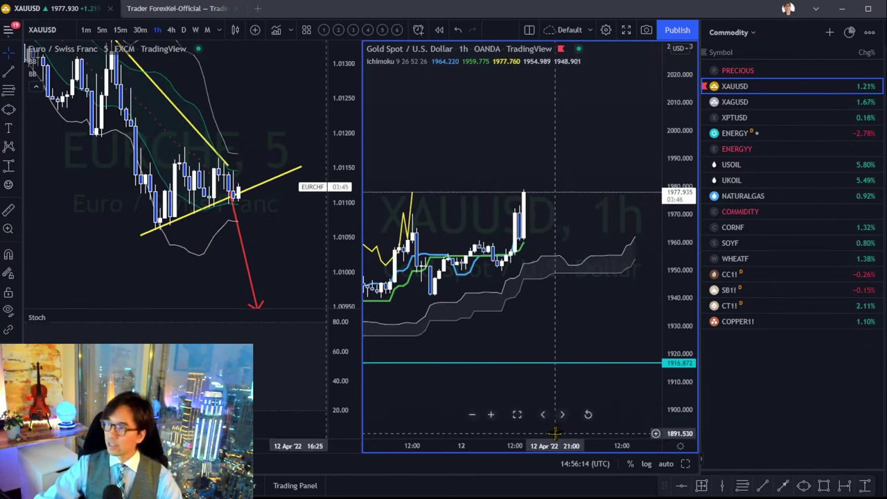
{"action": "left_click_drag", "start_coordinate": [552, 317], "coordinate": [578, 280]}
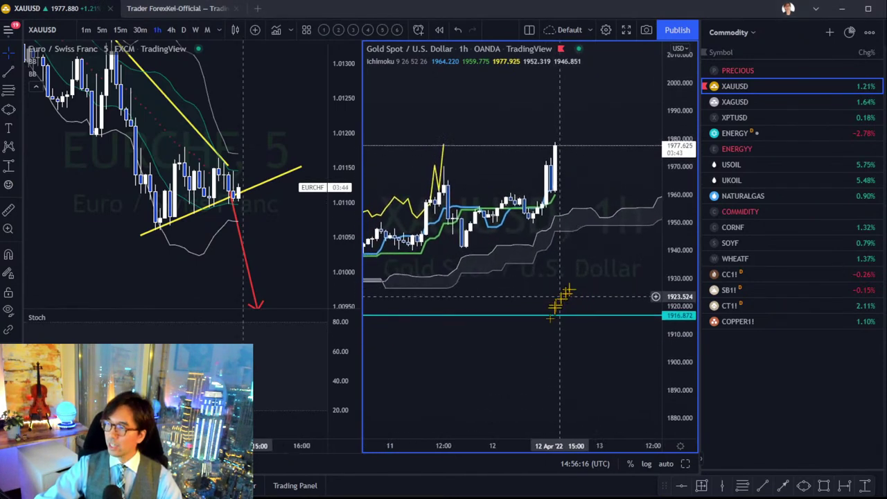
{"action": "left_click_drag", "start_coordinate": [550, 446], "coordinate": [561, 439]}
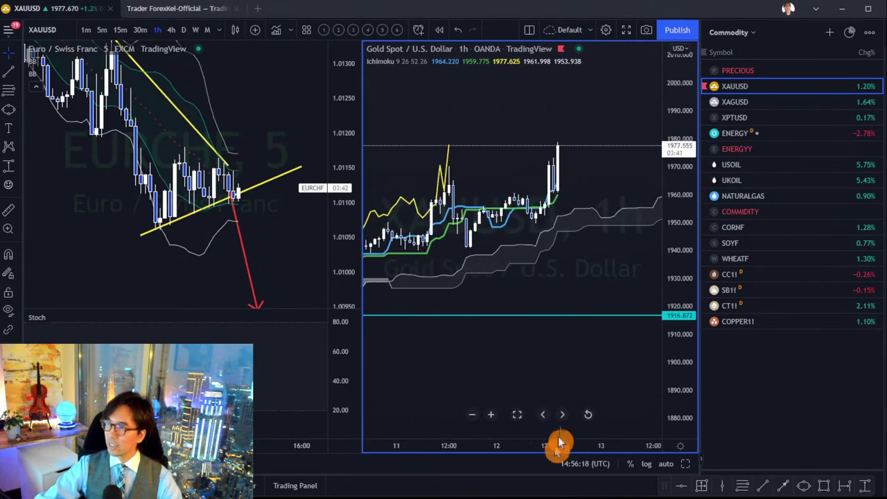
{"action": "left_click_drag", "start_coordinate": [569, 262], "coordinate": [537, 290]}
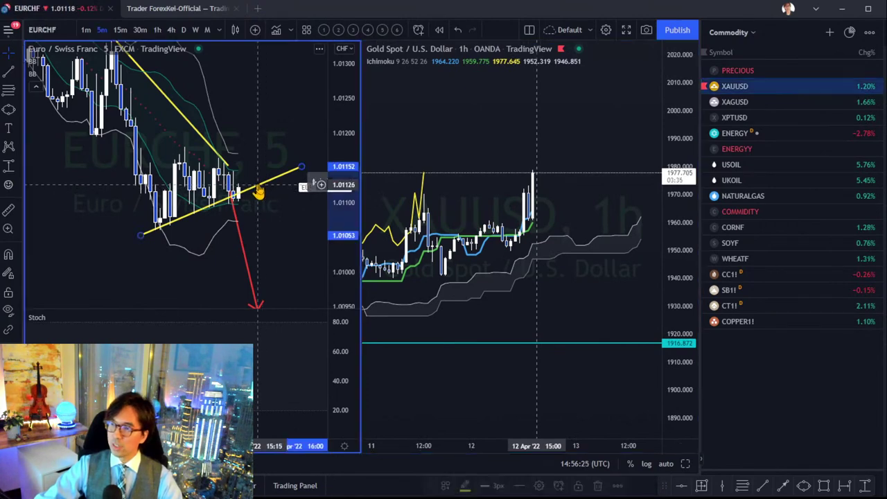
- Lower the later end of EURCHF's rising yellow trendline so the line runs beneath the latest candles
{"action": "left_click_drag", "start_coordinate": [300, 168], "coordinate": [301, 178]}
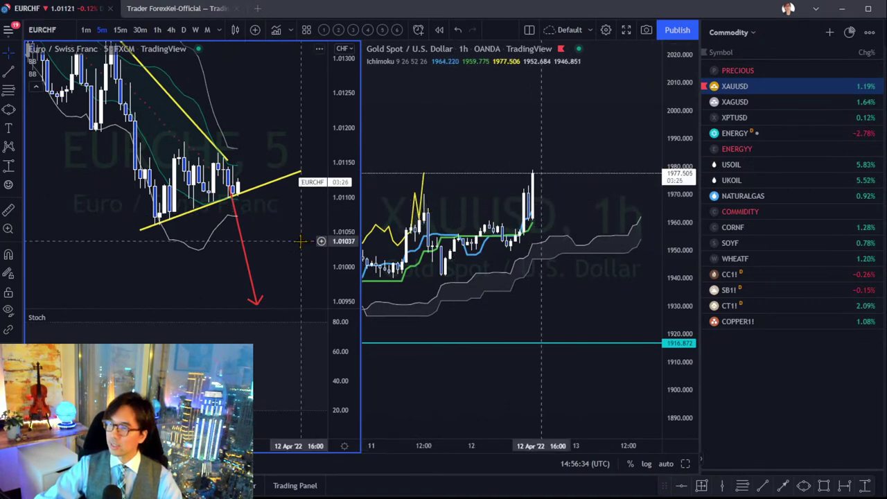
{"action": "left_click_drag", "start_coordinate": [298, 239], "coordinate": [304, 238]}
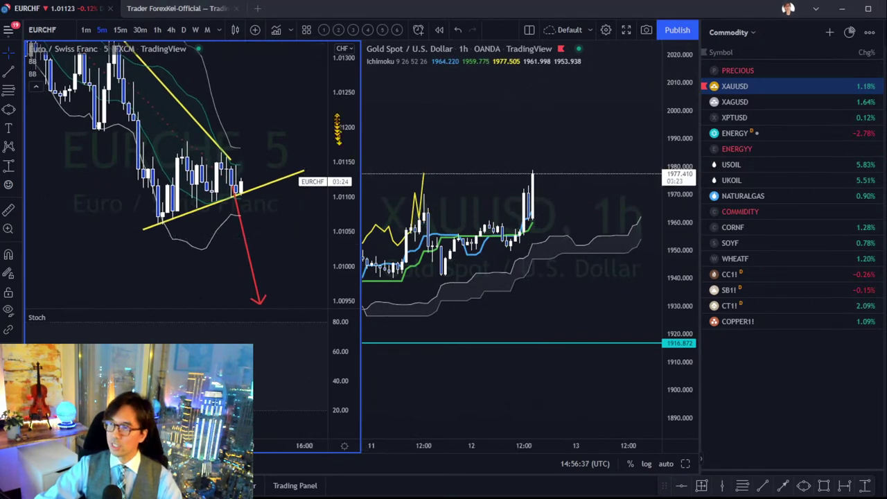
{"action": "left_click_drag", "start_coordinate": [338, 130], "coordinate": [340, 181]}
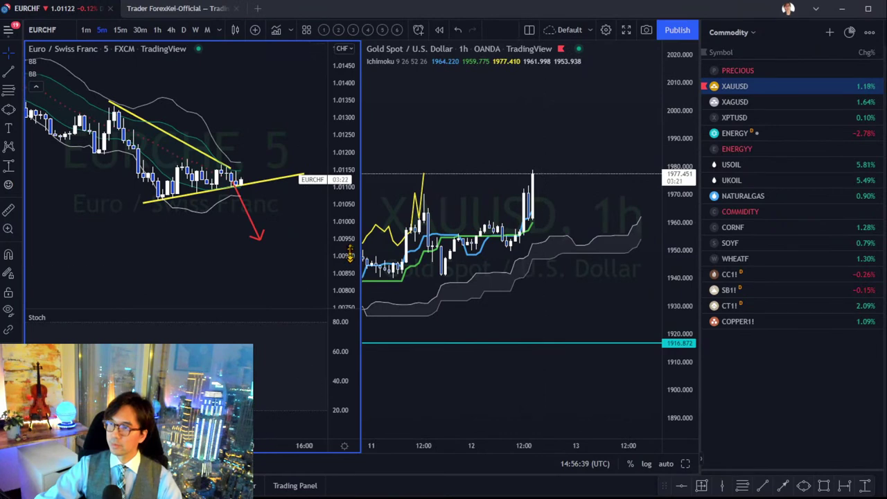
{"action": "left_click_drag", "start_coordinate": [342, 257], "coordinate": [334, 235]}
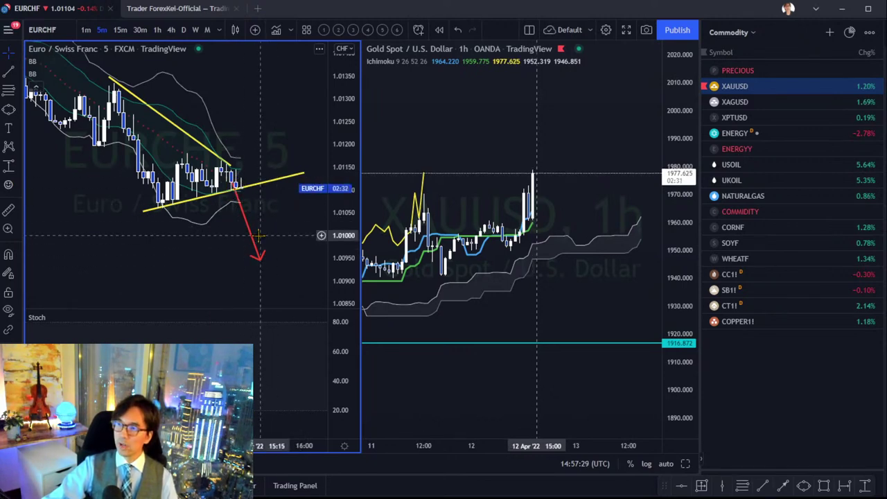
{"action": "mouse_move", "coordinate": [333, 273]}
{"action": "left_mouse_down"}
{"action": "mouse_move", "coordinate": [339, 256]}
{"action": "mouse_move", "coordinate": [340, 275]}
{"action": "left_mouse_up"}
{"action": "left_click_drag", "start_coordinate": [297, 232], "coordinate": [282, 231]}
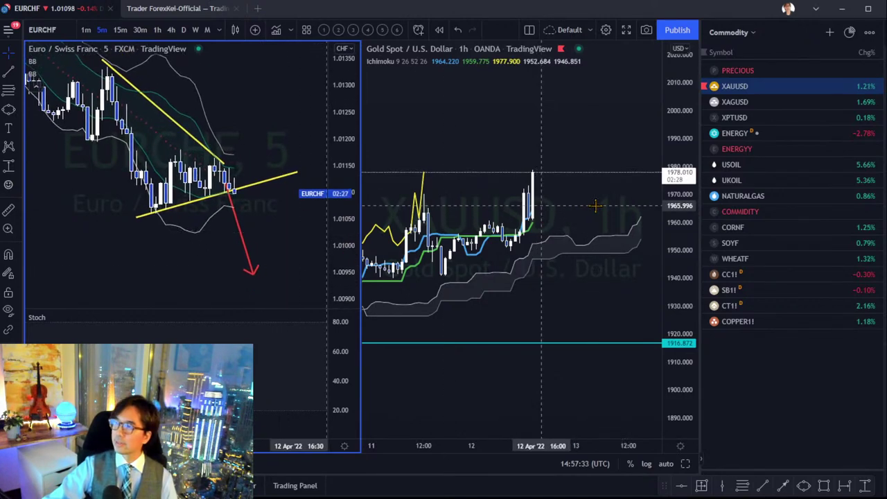
- Switch the XAUUSD chart to 5 minutes and replace Ichimoku with the saved Bollinger Bands and Stochastic 30 10 10 setup
{"action": "left_click", "coordinate": [577, 177]}
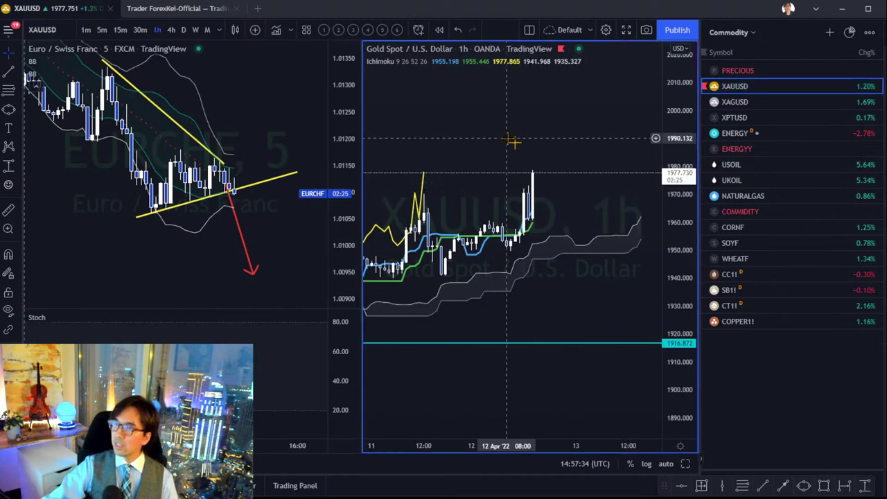
{"action": "left_click", "coordinate": [102, 30]}
{"action": "left_click", "coordinate": [350, 38]}
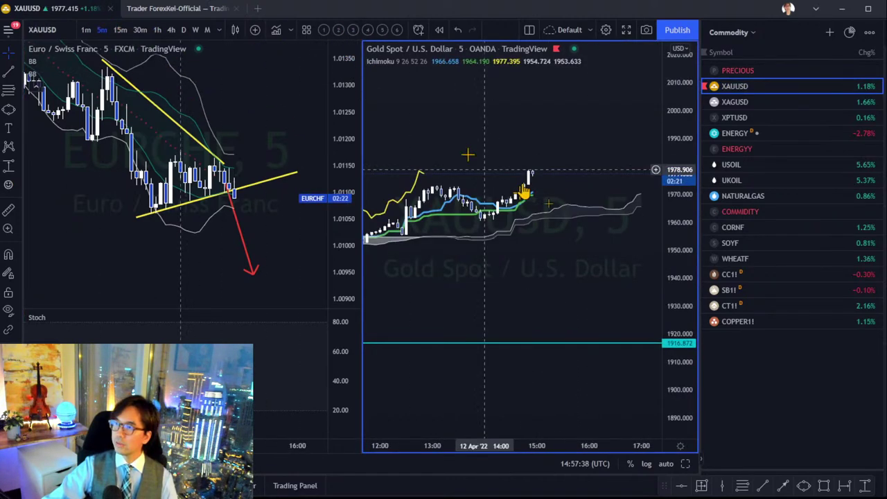
{"action": "left_click_drag", "start_coordinate": [670, 135], "coordinate": [670, 167]}
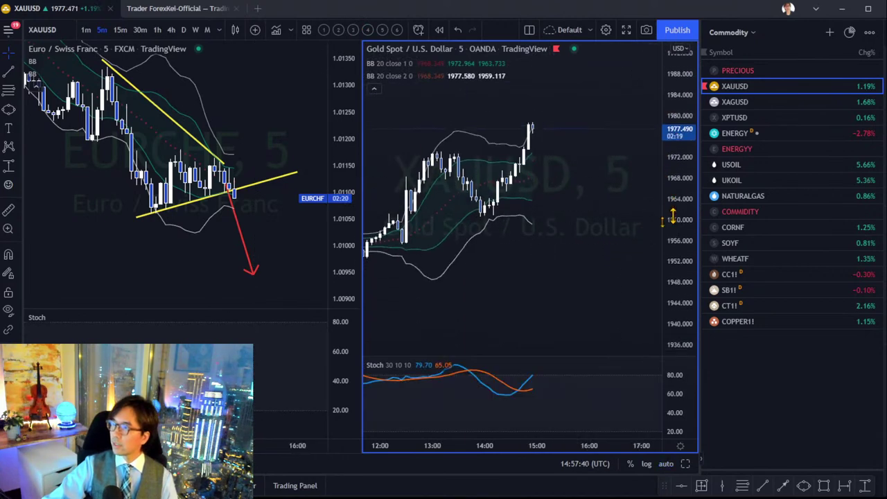
{"action": "left_click_drag", "start_coordinate": [582, 230], "coordinate": [602, 238]}
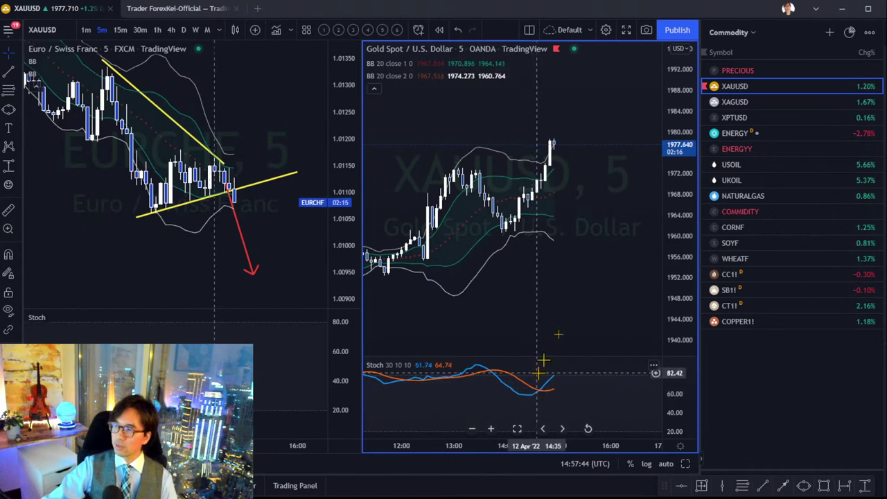
{"action": "mouse_move", "coordinate": [619, 267]}
{"action": "left_mouse_down"}
{"action": "mouse_move", "coordinate": [615, 247]}
{"action": "mouse_move", "coordinate": [609, 268]}
{"action": "left_mouse_up"}
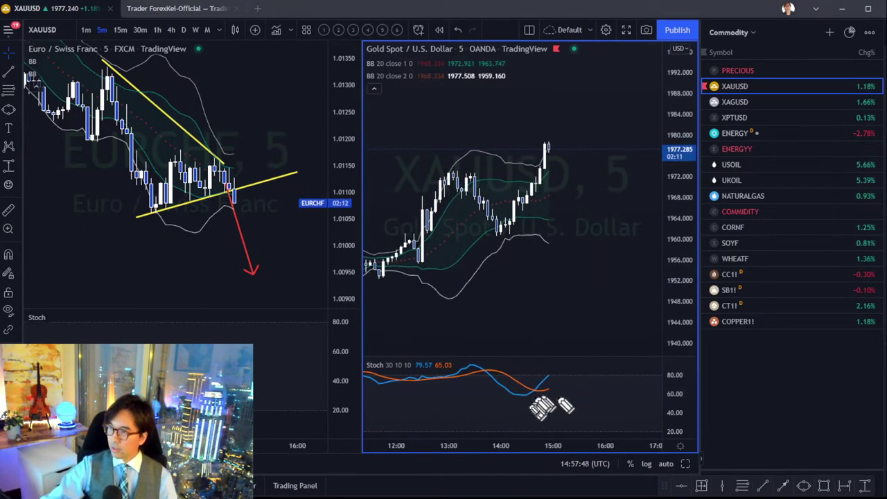
- Circle XAUUSD's Stochastic crossover and upper-band breakout in red, numbering the breakout 2 and the crossover 1
{"action": "mouse_move", "coordinate": [531, 393]}
{"action": "left_mouse_down"}
{"action": "mouse_move", "coordinate": [550, 400]}
{"action": "mouse_move", "coordinate": [562, 368]}
{"action": "mouse_move", "coordinate": [549, 375]}
{"action": "left_mouse_up"}
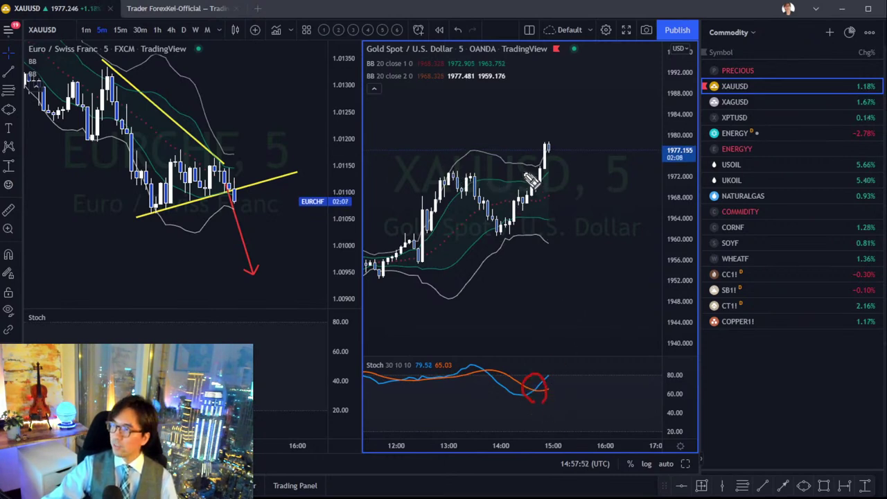
{"action": "mouse_move", "coordinate": [544, 170]}
{"action": "left_mouse_down"}
{"action": "mouse_move", "coordinate": [526, 160]}
{"action": "mouse_move", "coordinate": [585, 136]}
{"action": "left_mouse_up"}
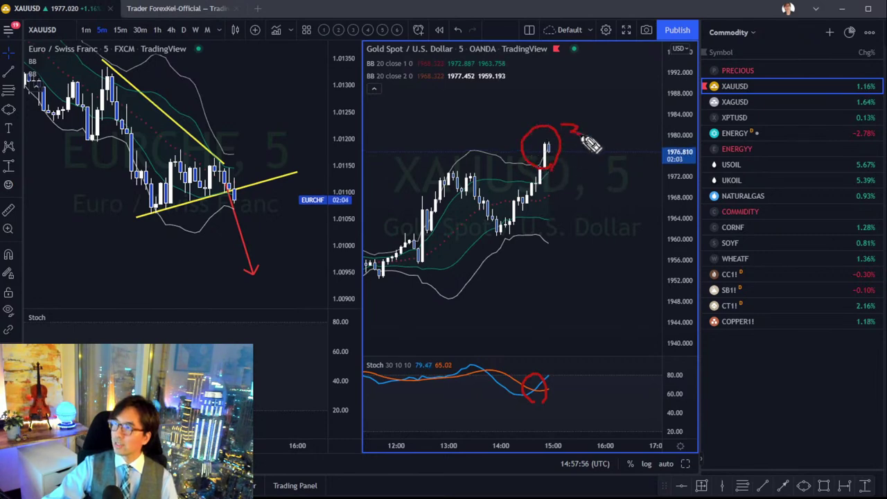
{"action": "left_click_drag", "start_coordinate": [569, 361], "coordinate": [562, 400]}
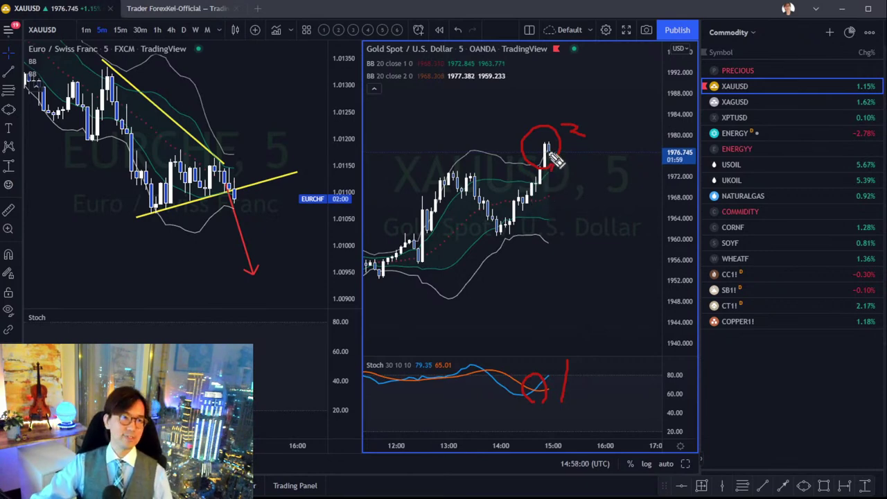
{"action": "left_click", "coordinate": [639, 163]}
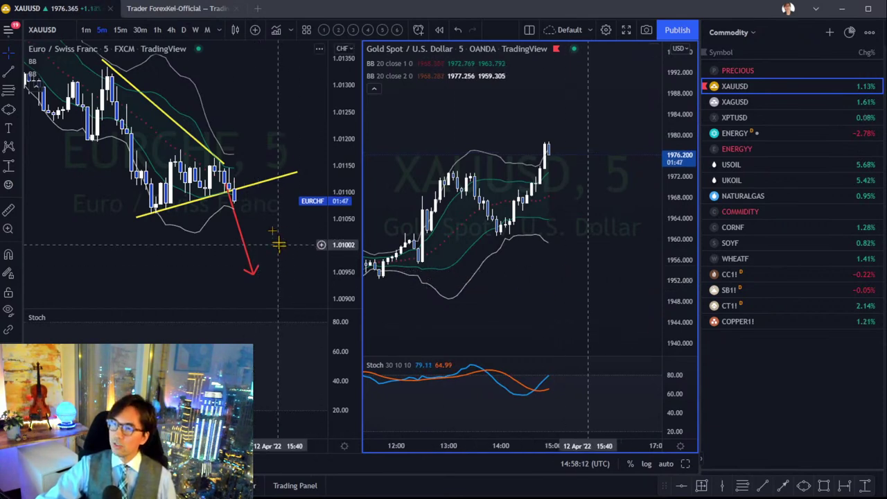
{"action": "left_click", "coordinate": [229, 181]}
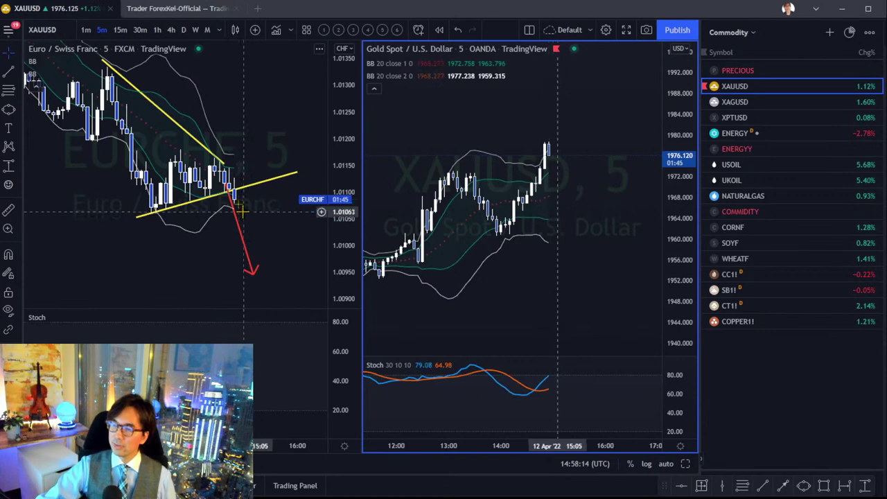
{"action": "left_click_drag", "start_coordinate": [341, 242], "coordinate": [266, 218]}
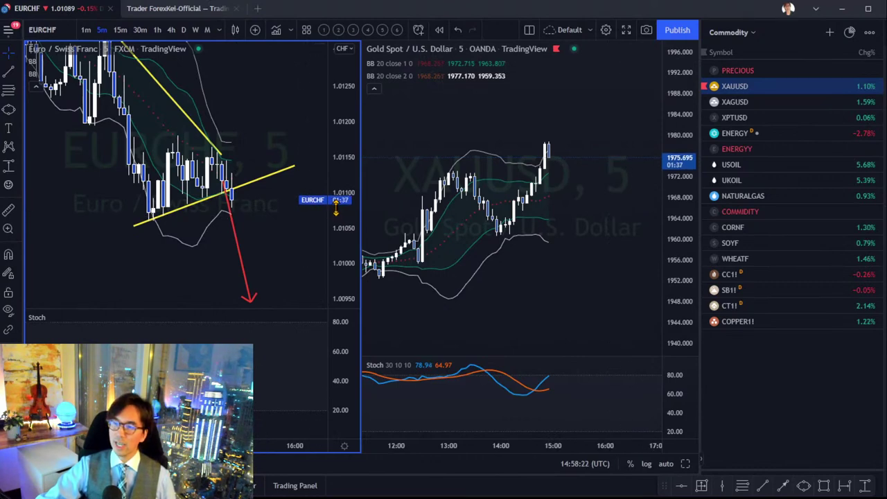
{"action": "left_click_drag", "start_coordinate": [295, 232], "coordinate": [274, 231]}
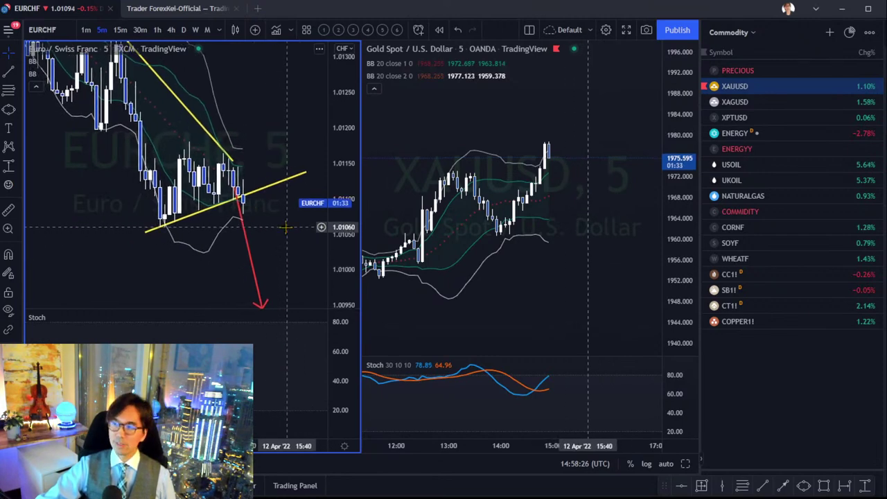
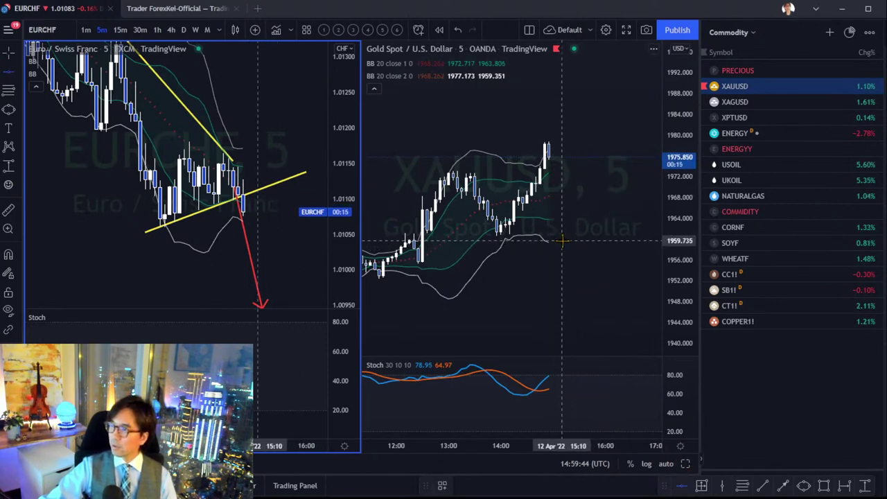
- Place a horizontal line at 1959.735 on the XAUUSD chart and draw a price range from the current price down to it
{"action": "key", "text": "alt+h"}
{"action": "left_click", "coordinate": [584, 294]}
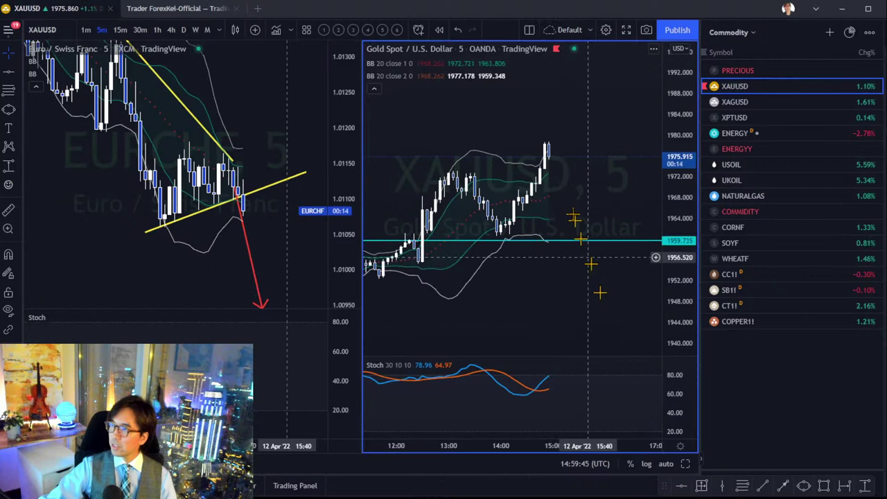
{"action": "left_click", "coordinate": [863, 488]}
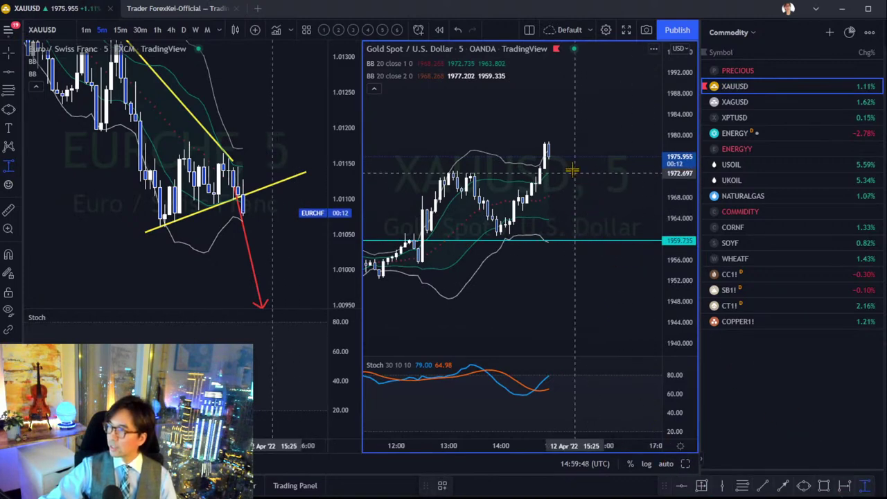
{"action": "left_click_drag", "start_coordinate": [566, 159], "coordinate": [569, 241]}
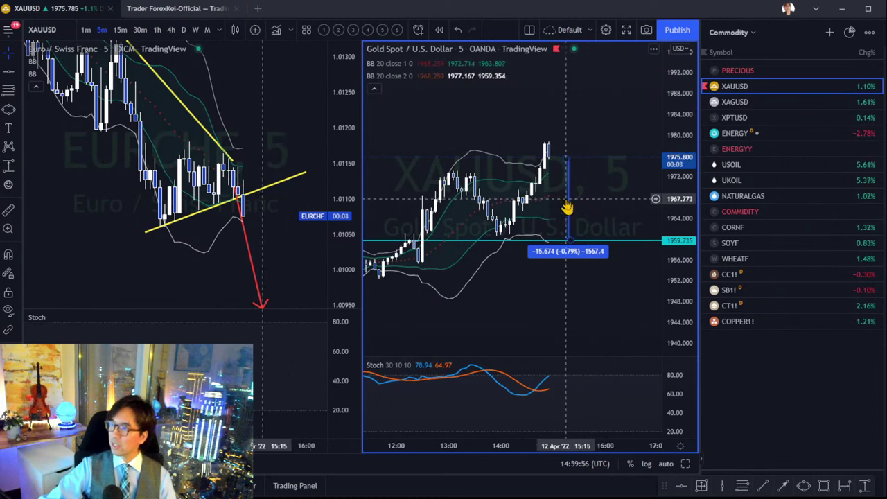
{"action": "left_click", "coordinate": [571, 242]}
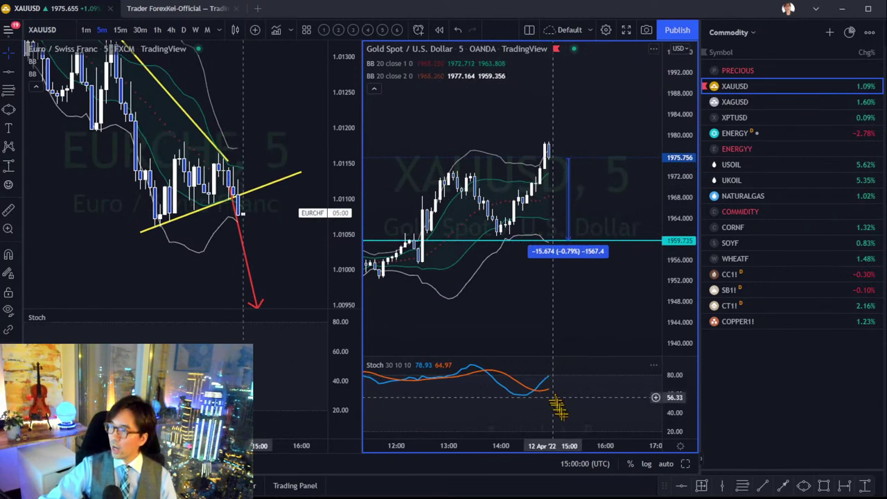
- Raise XAUUSD's horizontal line to 1964.578 and shorten the price range so its lower end sits at 1964.510
{"action": "scroll", "coordinate": [529, 394], "scroll_direction": "up", "scroll_amount": 3}
{"action": "scroll", "coordinate": [529, 394], "scroll_direction": "down", "scroll_amount": 3}
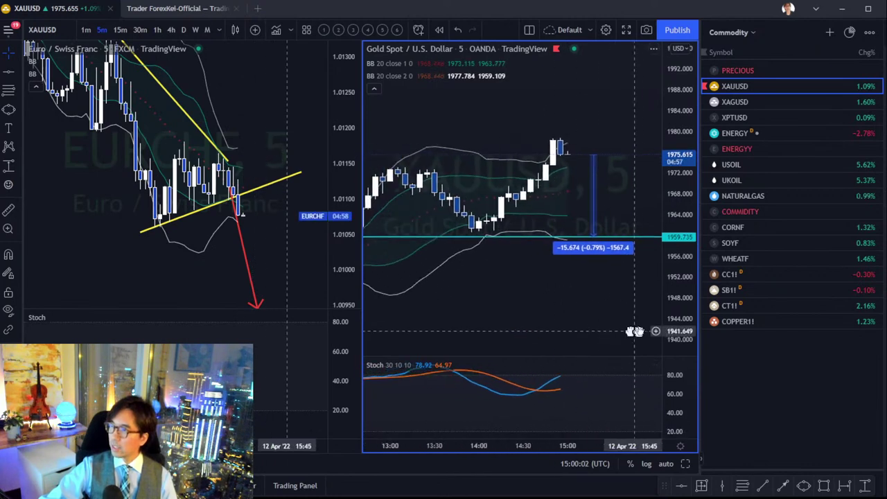
{"action": "left_click_drag", "start_coordinate": [674, 284], "coordinate": [670, 237]}
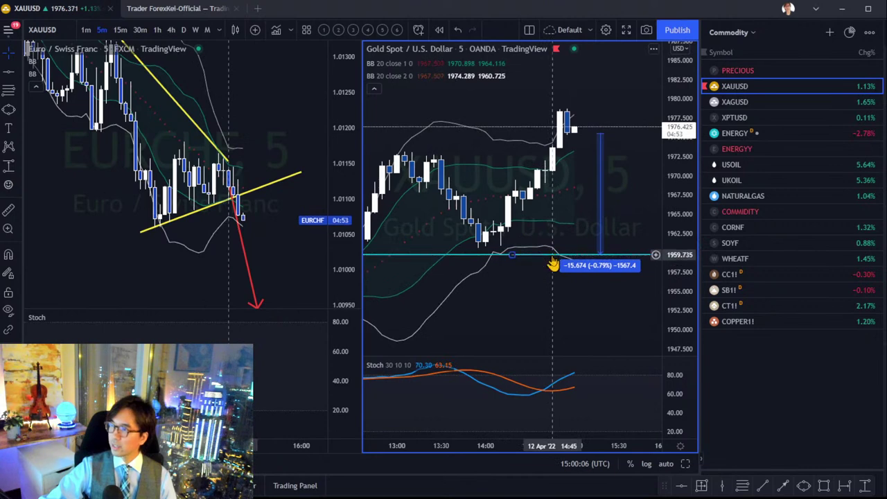
{"action": "left_click_drag", "start_coordinate": [530, 253], "coordinate": [530, 221]}
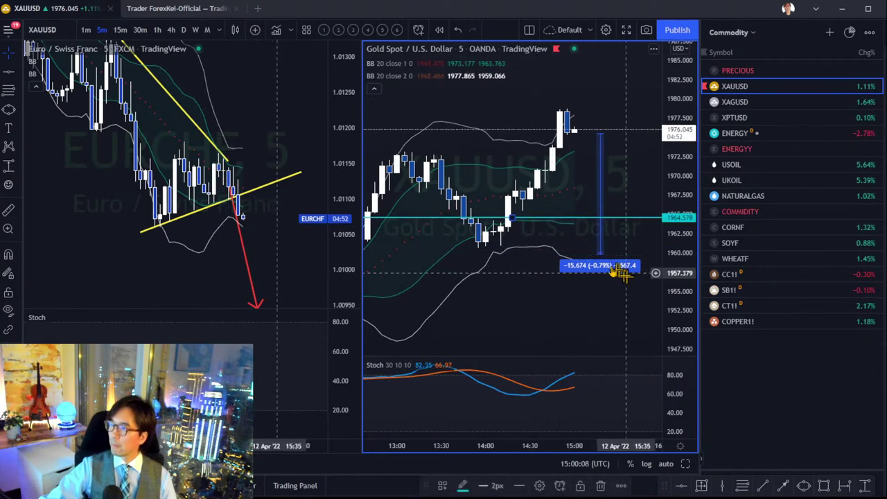
{"action": "left_click", "coordinate": [659, 237]}
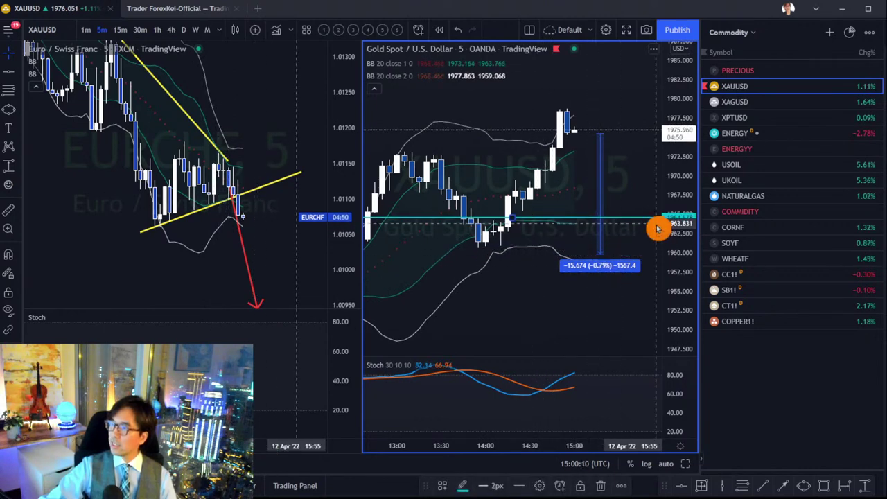
{"action": "left_click", "coordinate": [606, 260]}
{"action": "mouse_move", "coordinate": [606, 260]}
{"action": "left_mouse_down"}
{"action": "mouse_move", "coordinate": [611, 214]}
{"action": "mouse_move", "coordinate": [611, 223]}
{"action": "left_mouse_up"}
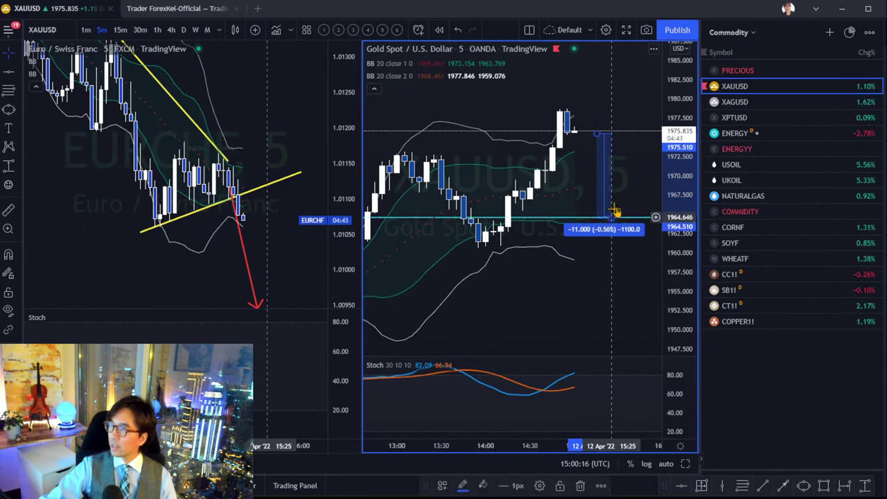
- Move the upper end of XAUUSD's price range to the current price and its lower end onto the 1964.578 horizontal line
{"action": "left_click_drag", "start_coordinate": [614, 150], "coordinate": [600, 127]}
{"action": "left_click", "coordinate": [566, 174]}
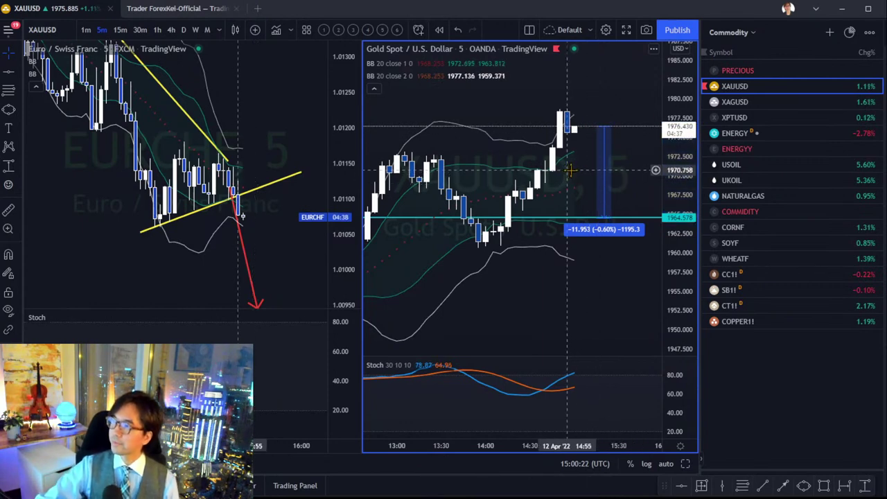
{"action": "left_click_drag", "start_coordinate": [678, 70], "coordinate": [678, 114]}
{"action": "left_click_drag", "start_coordinate": [582, 93], "coordinate": [584, 135]}
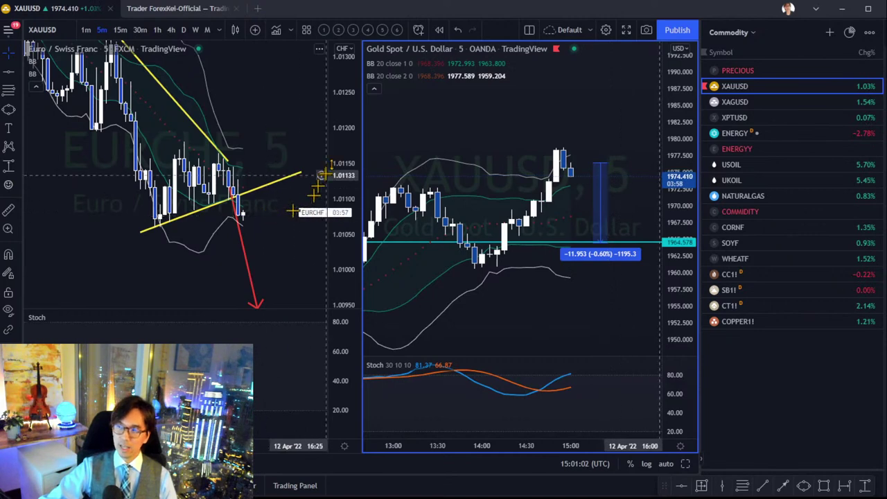
- Draw a narrow price range on the EURCHF chart from 1.01075 up to about 1.01348, level with the falling trend line's start
{"action": "left_click", "coordinate": [270, 219]}
{"action": "left_click_drag", "start_coordinate": [276, 226], "coordinate": [282, 228]}
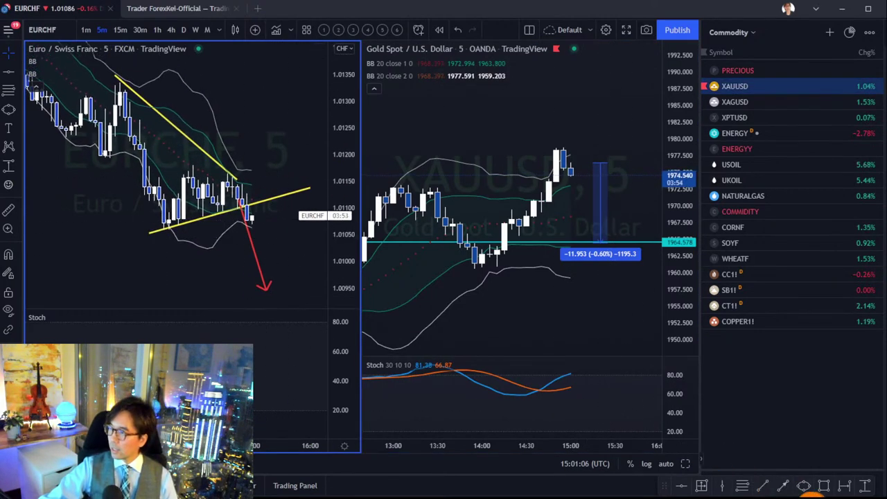
{"action": "left_click", "coordinate": [865, 487]}
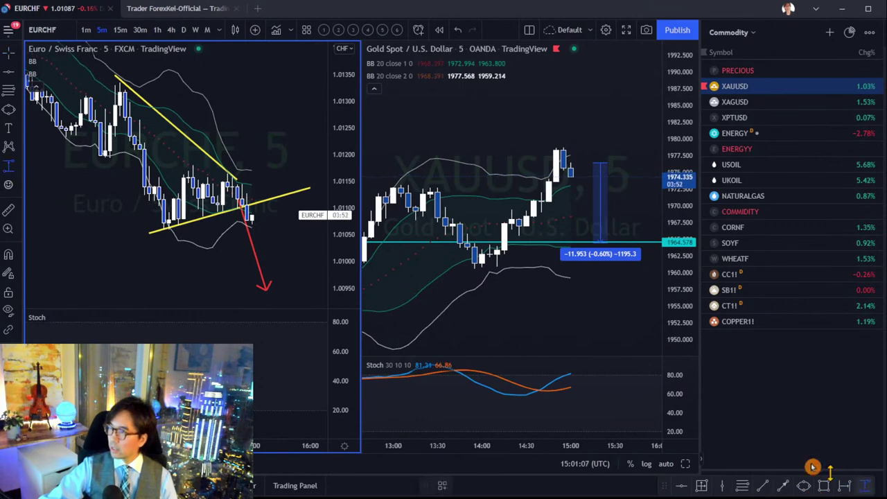
{"action": "left_click", "coordinate": [271, 222]}
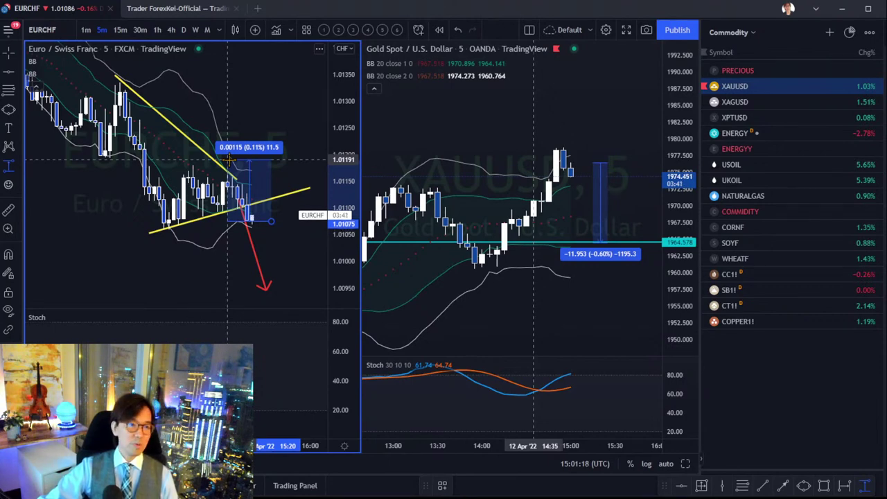
{"action": "left_click", "coordinate": [208, 73]}
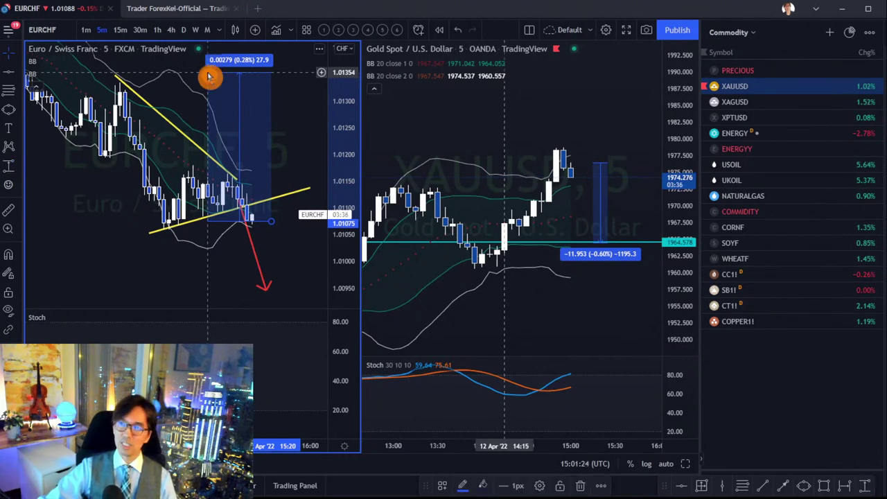
{"action": "left_click_drag", "start_coordinate": [213, 78], "coordinate": [262, 77]}
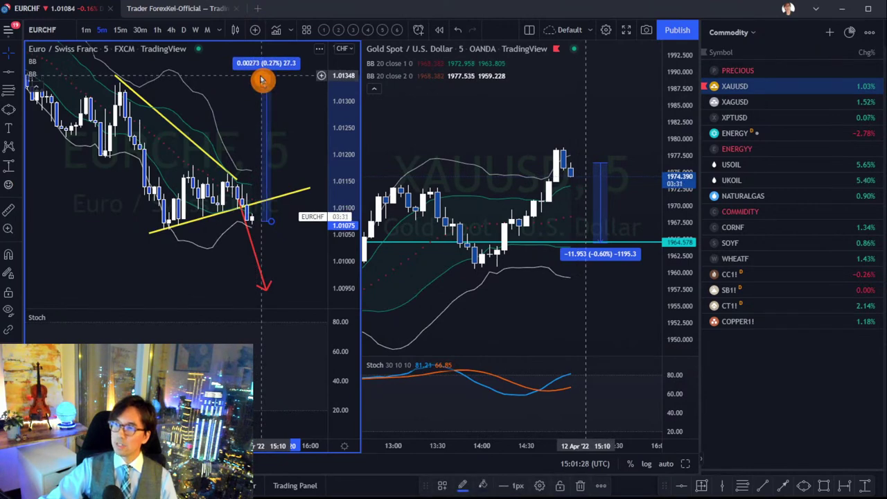
- Place a horizontal line at 1.01346 on the EURCHF chart, level with the price range's upper end
{"action": "left_click", "coordinate": [666, 457]}
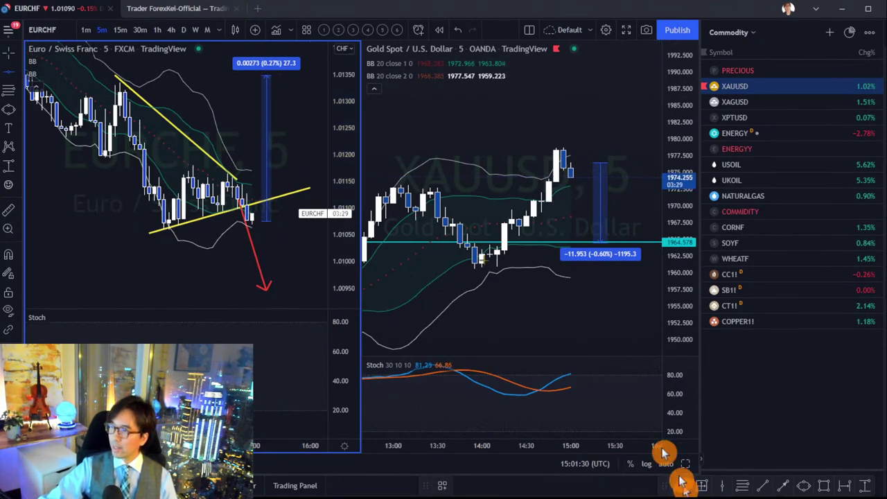
{"action": "key", "text": "alt+h"}
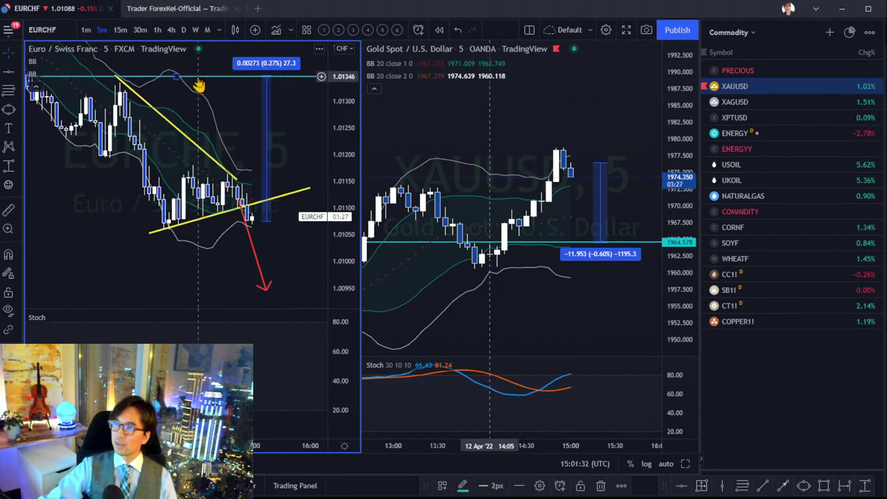
{"action": "mouse_move", "coordinate": [284, 130]}
{"action": "left_mouse_down"}
{"action": "mouse_move", "coordinate": [307, 155]}
{"action": "mouse_move", "coordinate": [280, 142]}
{"action": "mouse_move", "coordinate": [291, 149]}
{"action": "left_mouse_up"}
{"action": "left_click_drag", "start_coordinate": [335, 235], "coordinate": [335, 262]}
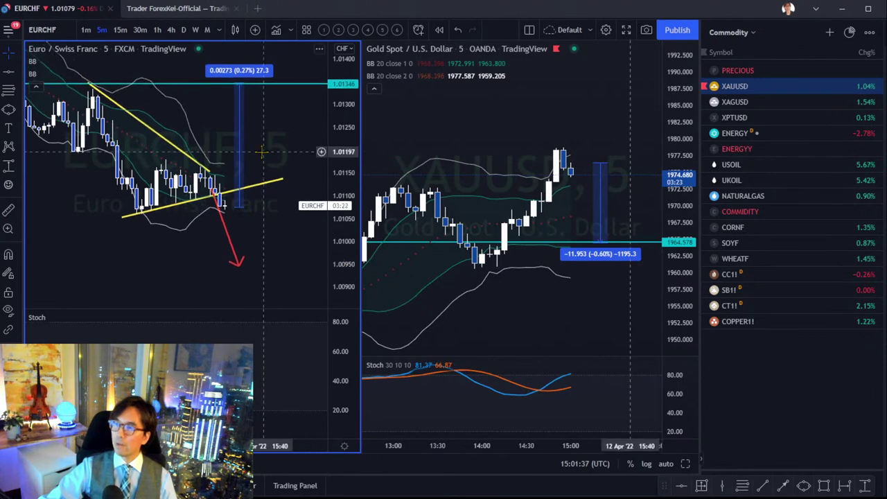
- Delete the horizontal line and the price range from the XAUUSD chart
{"action": "left_click", "coordinate": [530, 31]}
{"action": "left_click", "coordinate": [572, 222]}
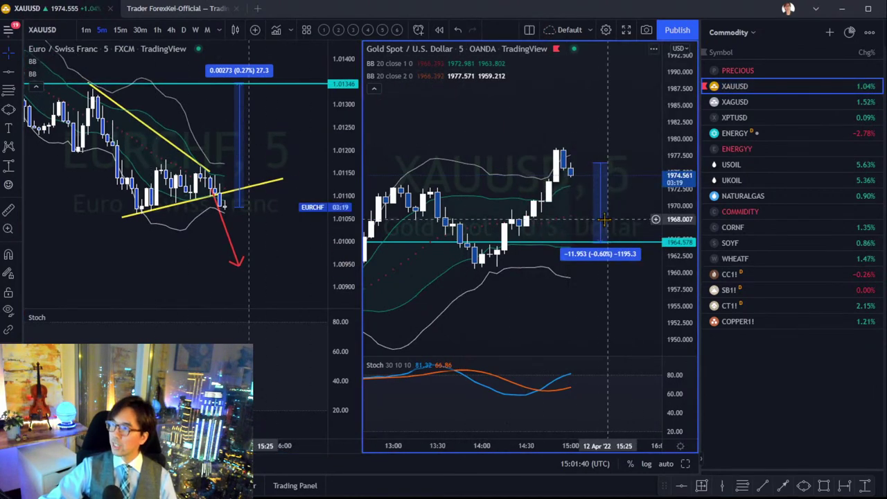
{"action": "left_click", "coordinate": [588, 251]}
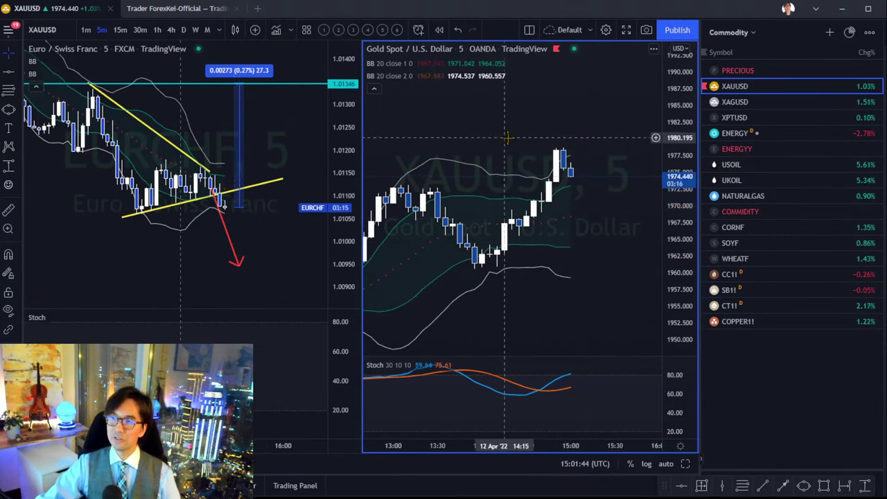
- Change the two-chart layout to a single chart showing EURCHF
{"action": "left_click", "coordinate": [207, 164]}
{"action": "left_click", "coordinate": [529, 30]}
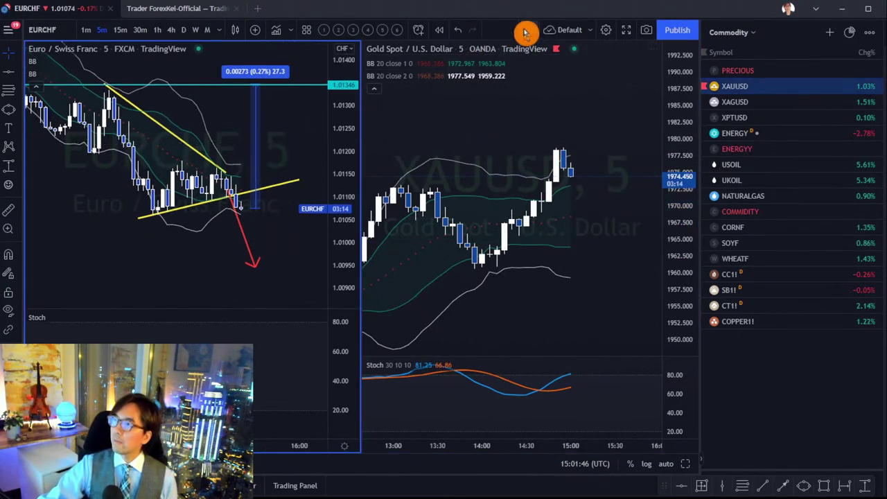
{"action": "left_click", "coordinate": [546, 55]}
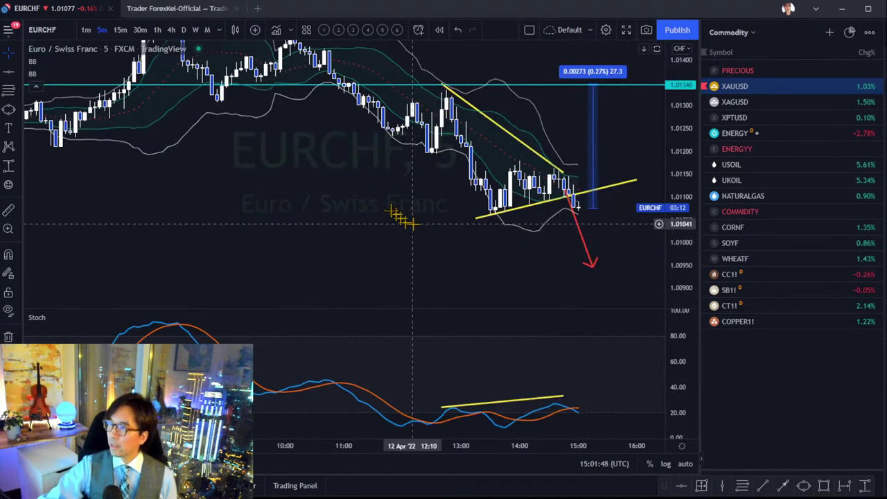
{"action": "left_click_drag", "start_coordinate": [298, 254], "coordinate": [254, 260]}
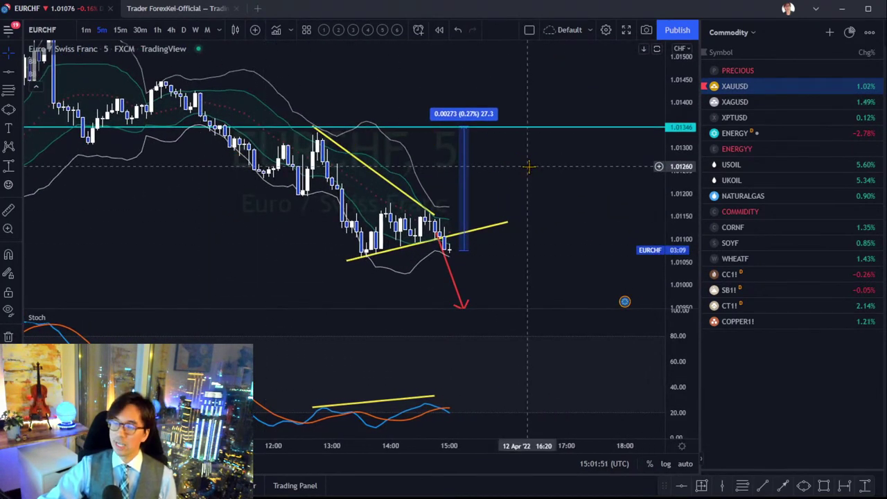
- Examine EURCHF's price against the Ichimoku cloud and the 1.01346 line on the daily, 4-hour and 1-hour timeframes
{"action": "left_click", "coordinate": [184, 31]}
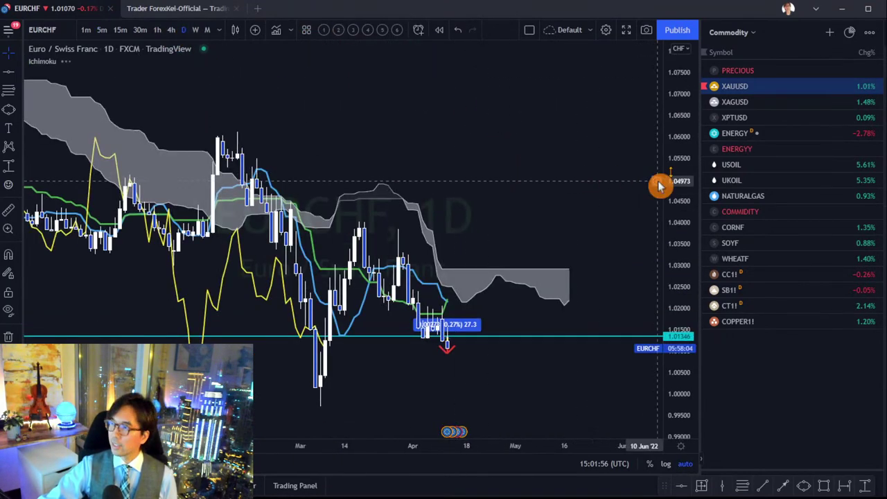
{"action": "left_click", "coordinate": [172, 30]}
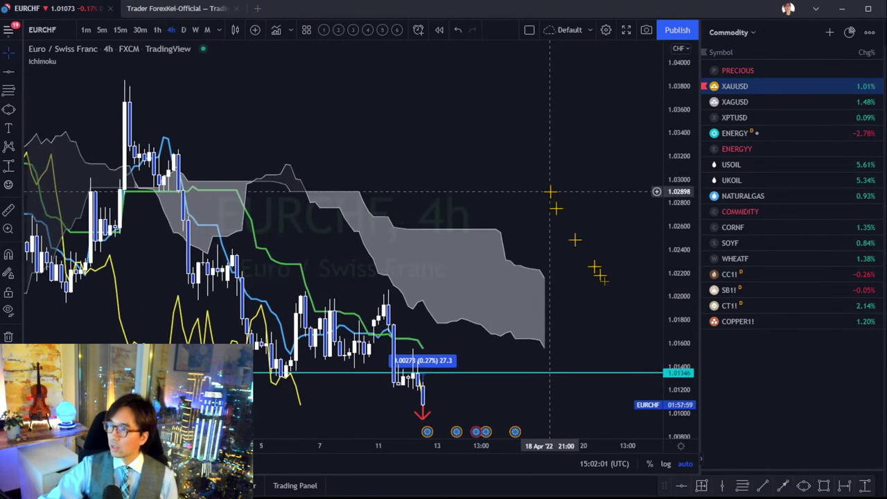
{"action": "left_click_drag", "start_coordinate": [660, 327], "coordinate": [664, 278]}
{"action": "left_click_drag", "start_coordinate": [593, 297], "coordinate": [535, 148]}
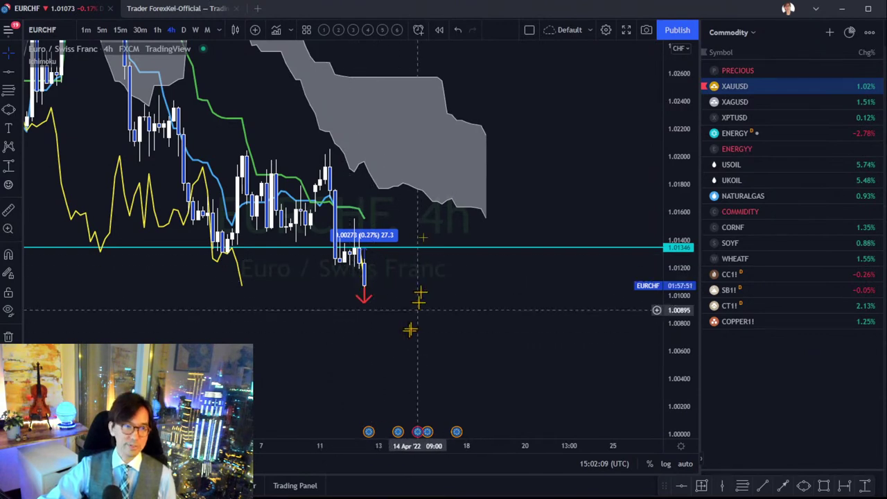
{"action": "left_click", "coordinate": [157, 30]}
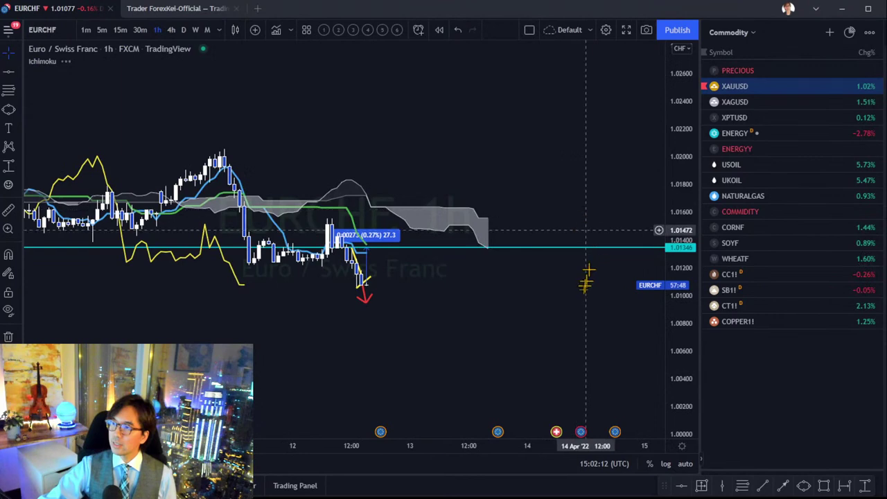
{"action": "left_click_drag", "start_coordinate": [667, 382], "coordinate": [477, 171]}
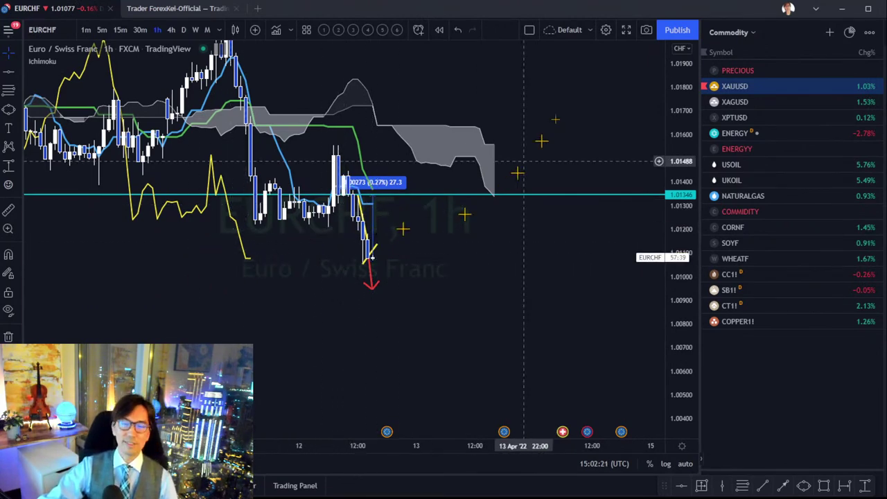
- Return EURCHF to the 5-minute timeframe and replace Ichimoku with the saved Bollinger Bands and Stochastic setup
{"action": "left_click", "coordinate": [102, 31]}
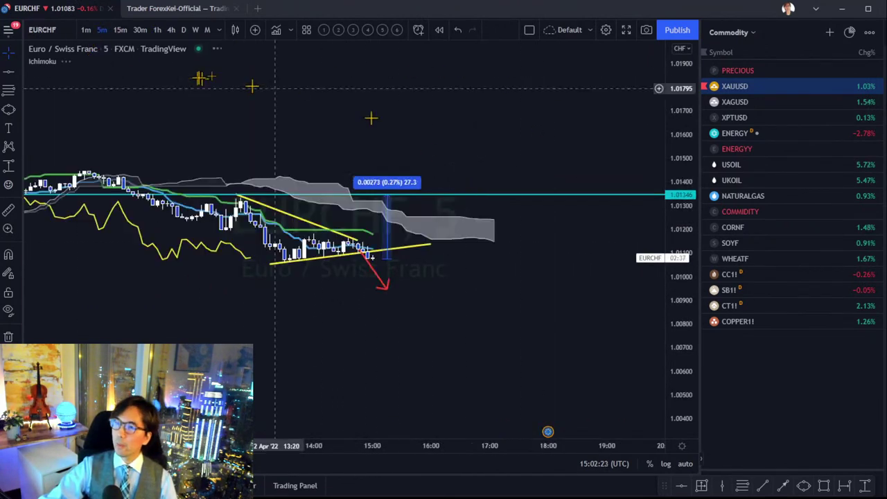
{"action": "left_click", "coordinate": [354, 31]}
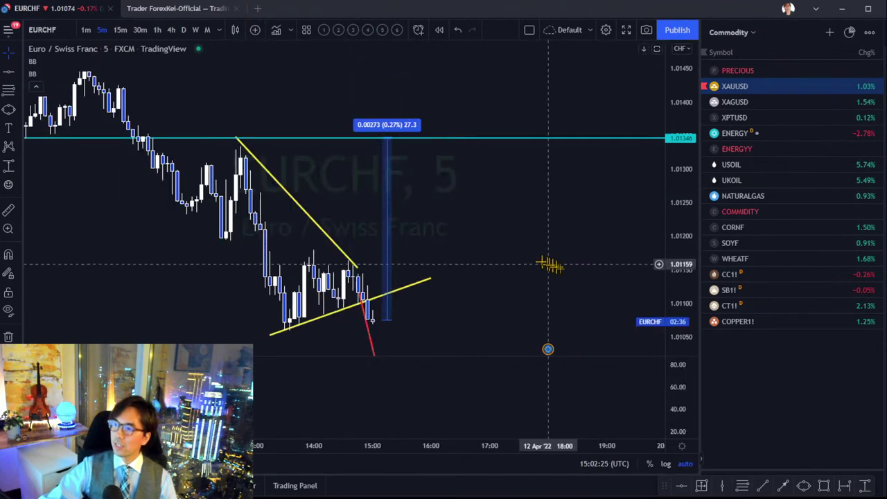
{"action": "left_click_drag", "start_coordinate": [667, 317], "coordinate": [444, 109]}
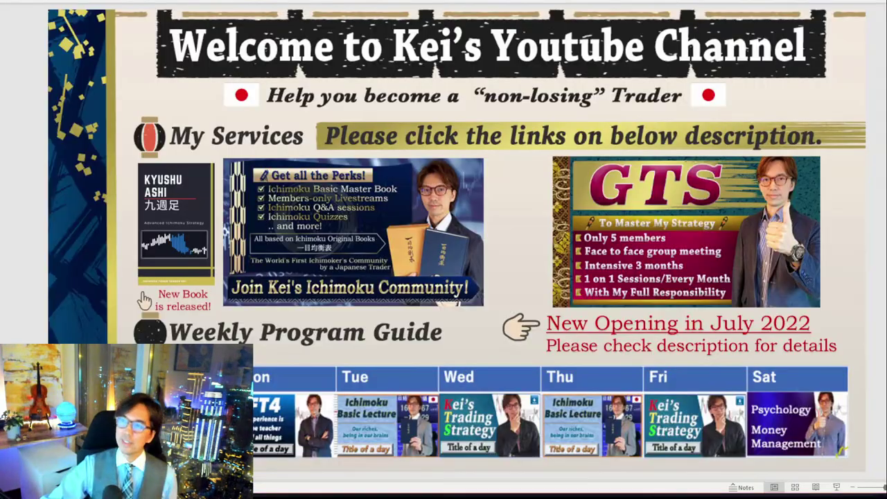
- Show the presentation's Disclaimer slide and highlight the phrase "done at your own risks" for the audience
{"action": "key", "text": "Page_Down"}
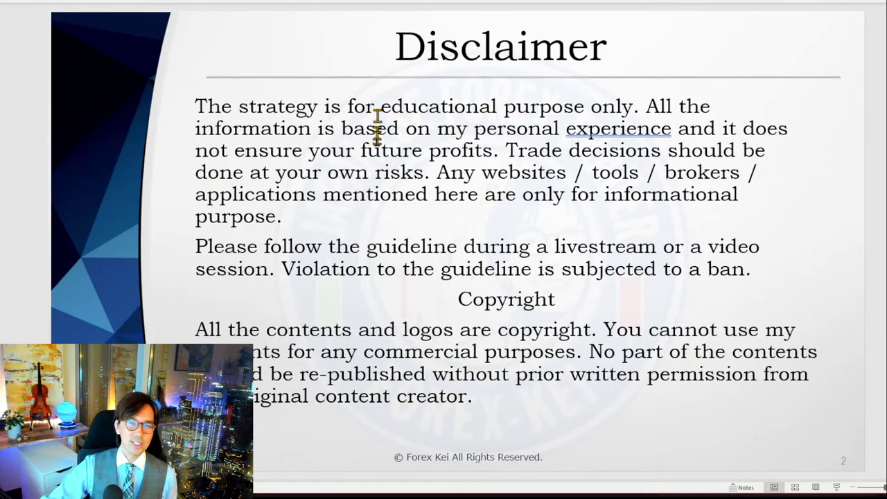
{"action": "left_click", "coordinate": [382, 193]}
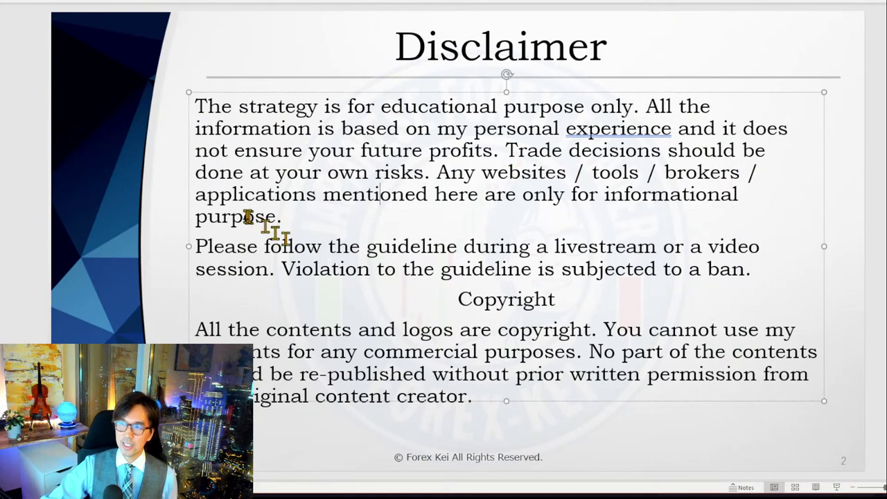
{"action": "left_click_drag", "start_coordinate": [244, 177], "coordinate": [422, 174]}
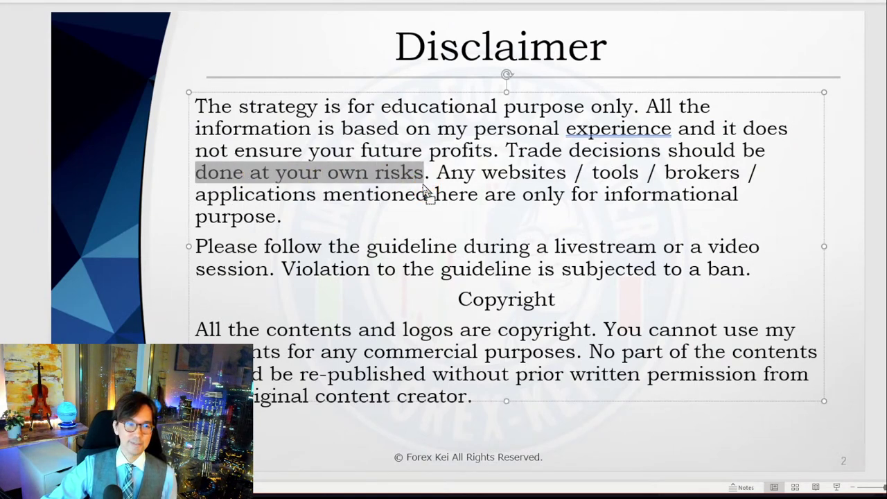
{"action": "left_click", "coordinate": [424, 174]}
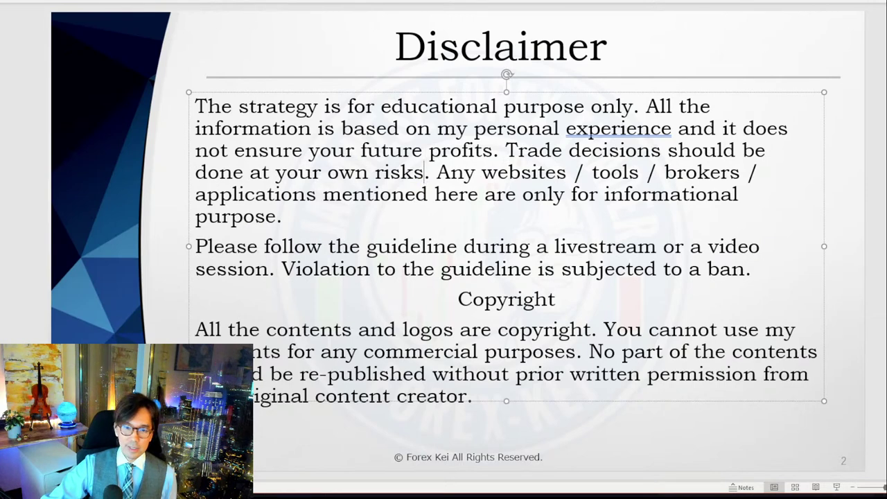
- Switch back to TradingView and place a vertical line on the EURCHF chart at 15:00 on 12 Apr '22
{"action": "key", "text": "alt+Tab"}
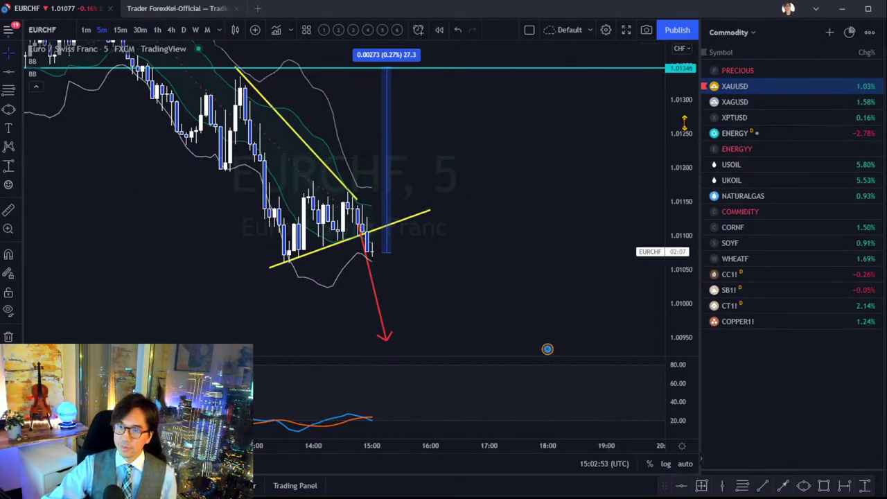
{"action": "left_click_drag", "start_coordinate": [684, 122], "coordinate": [684, 142]}
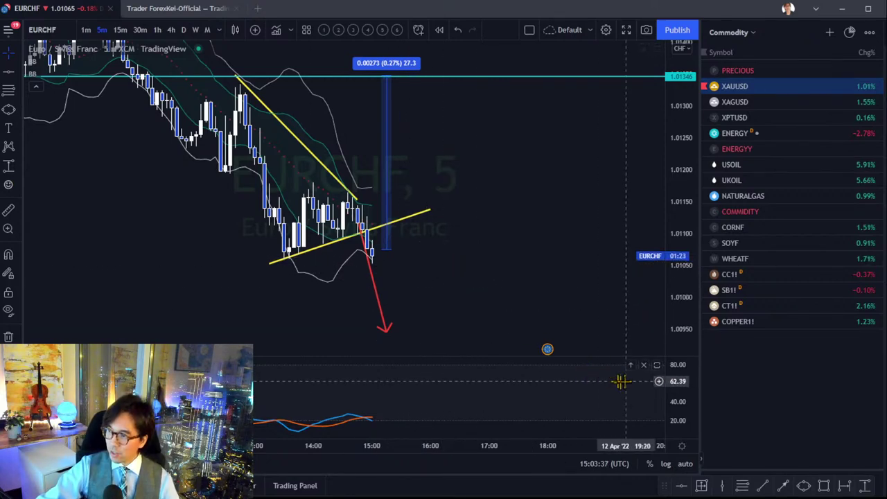
{"action": "left_click", "coordinate": [724, 488]}
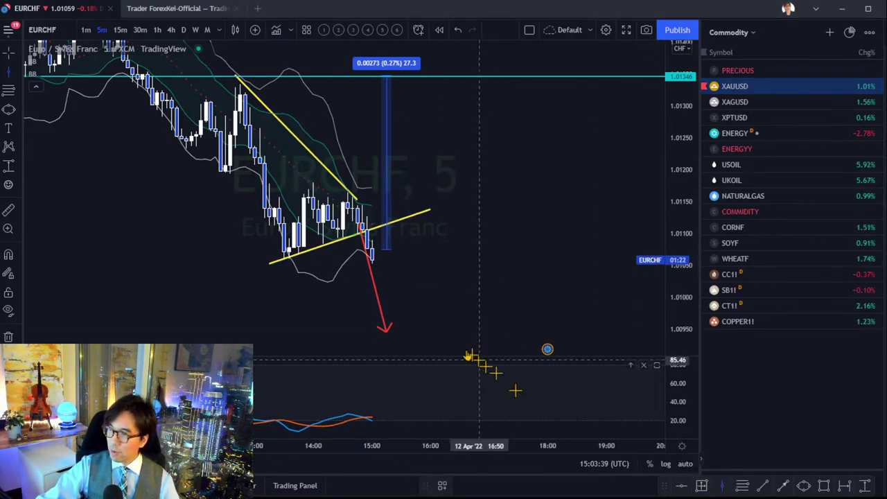
{"action": "left_click", "coordinate": [370, 250]}
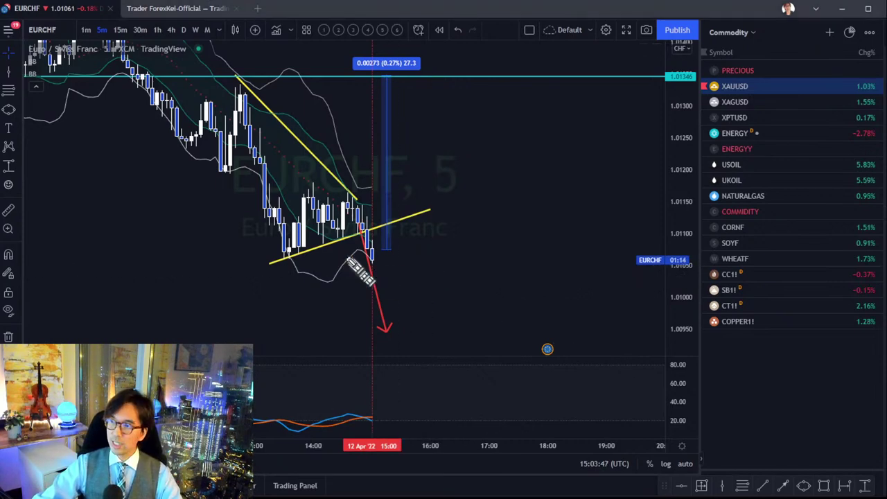
- Sketch a downward arrow and a rising arrow marked X in red from EURCHF's latest candle, and clear the sketches
{"action": "mouse_move", "coordinate": [382, 261]}
{"action": "left_mouse_down"}
{"action": "mouse_move", "coordinate": [416, 334]}
{"action": "mouse_move", "coordinate": [428, 318]}
{"action": "left_mouse_up"}
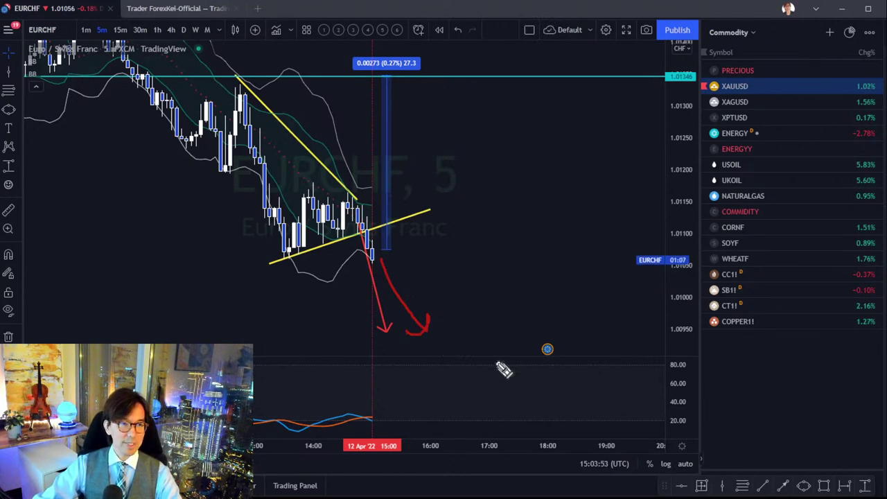
{"action": "mouse_move", "coordinate": [383, 261]}
{"action": "left_mouse_down"}
{"action": "mouse_move", "coordinate": [389, 275]}
{"action": "mouse_move", "coordinate": [443, 228]}
{"action": "mouse_move", "coordinate": [471, 244]}
{"action": "mouse_move", "coordinate": [512, 247]}
{"action": "mouse_move", "coordinate": [493, 245]}
{"action": "left_mouse_up"}
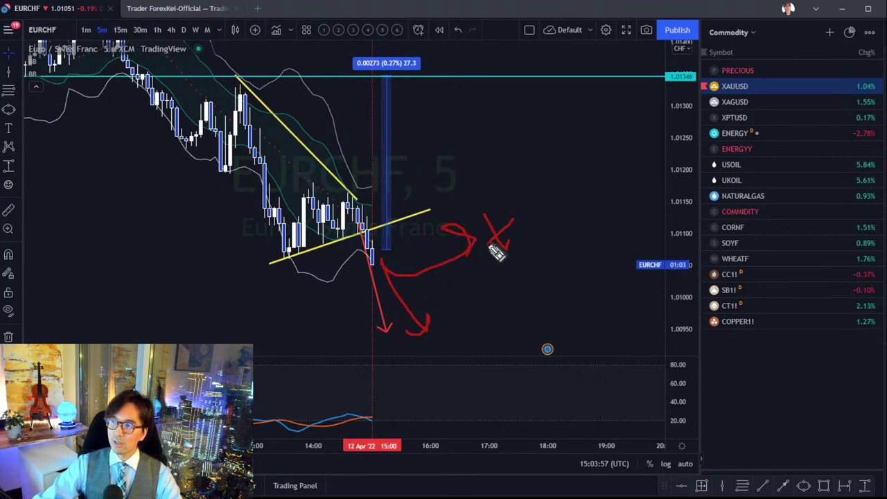
{"action": "left_click", "coordinate": [513, 284]}
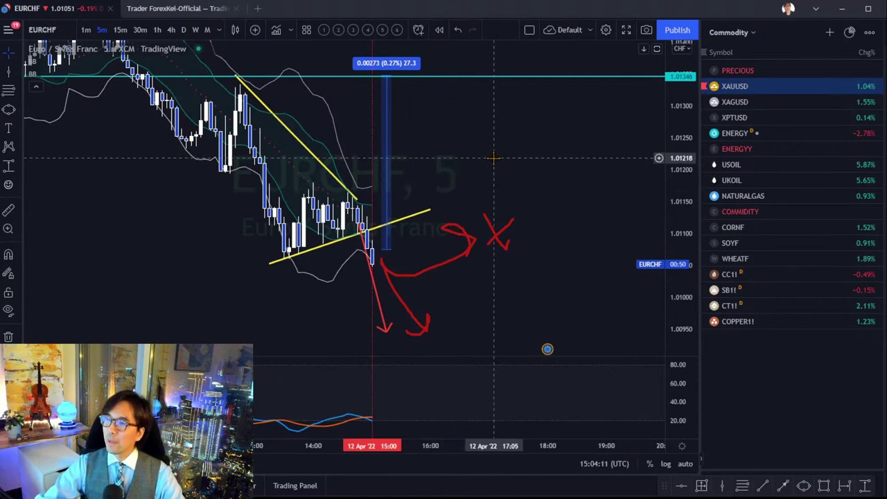
{"action": "key", "text": "ctrl+z"}
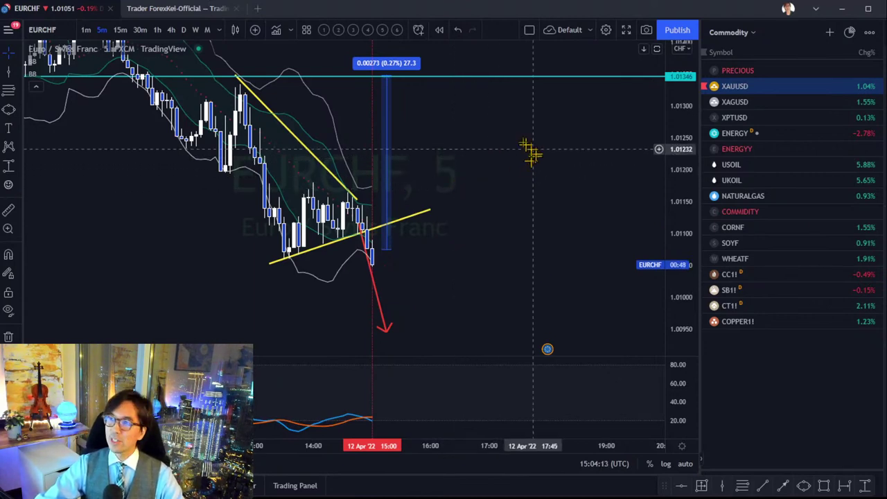
- Switch to the presentation and return to its welcome slide with the services and weekly program guide
{"action": "key", "text": "alt+Tab"}
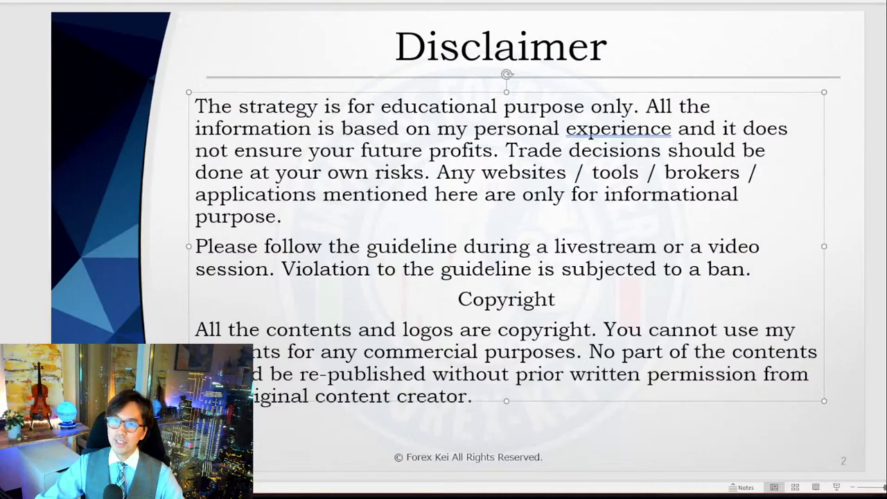
{"action": "key", "text": "Page_Up"}
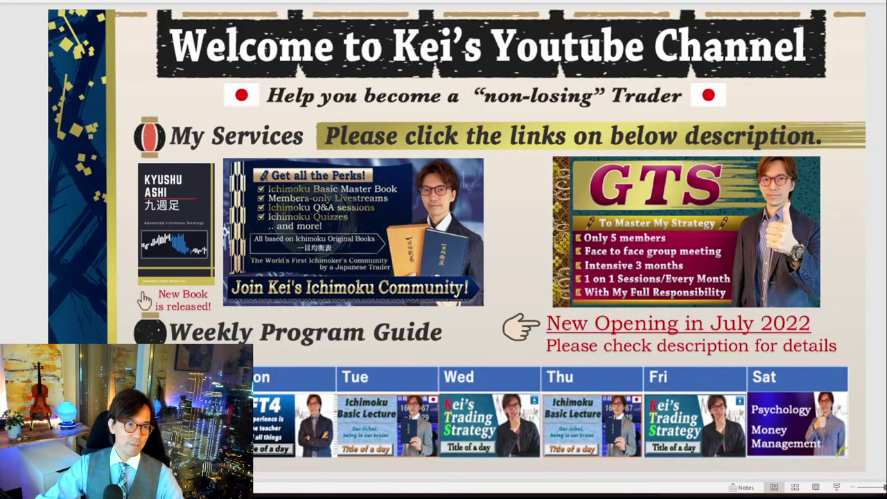